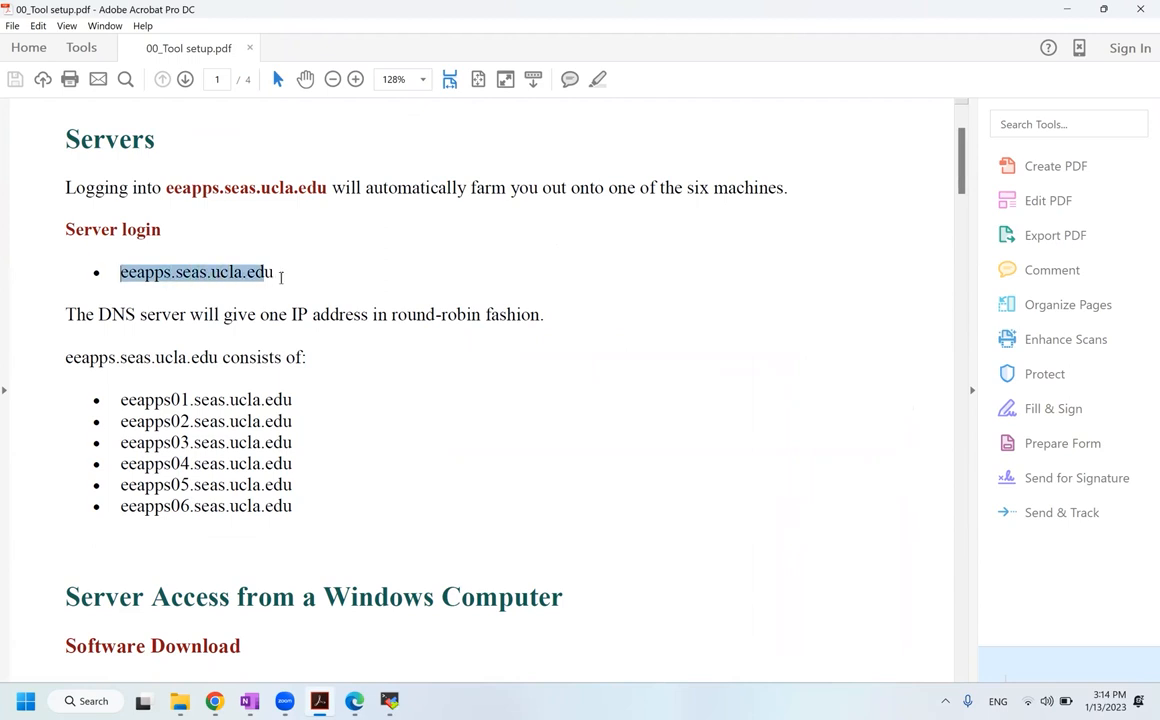
Step: Minimize the Acrobat setup guide to reveal the MobaXterm SSH login prompt
{"action": "left_click", "coordinate": [414, 298]}
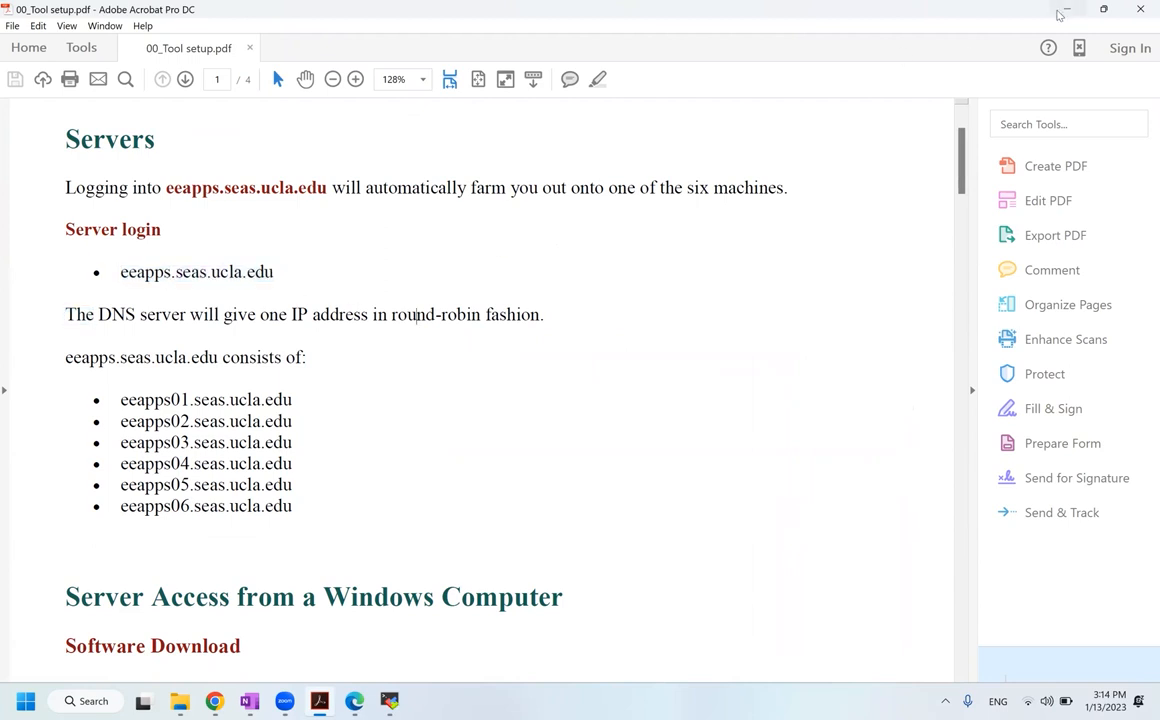
{"action": "left_click", "coordinate": [1066, 9]}
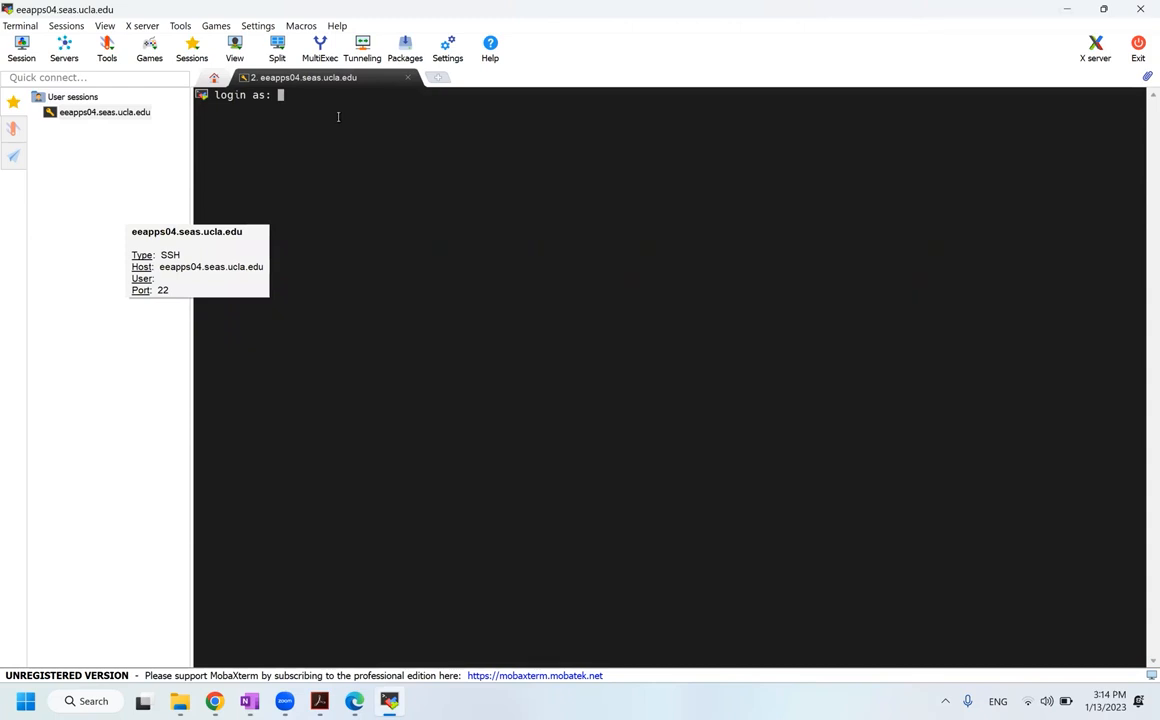
Step: Log in with the course username and password, saving the password and skipping the master password
{"action": "type", "text": "ee11"}
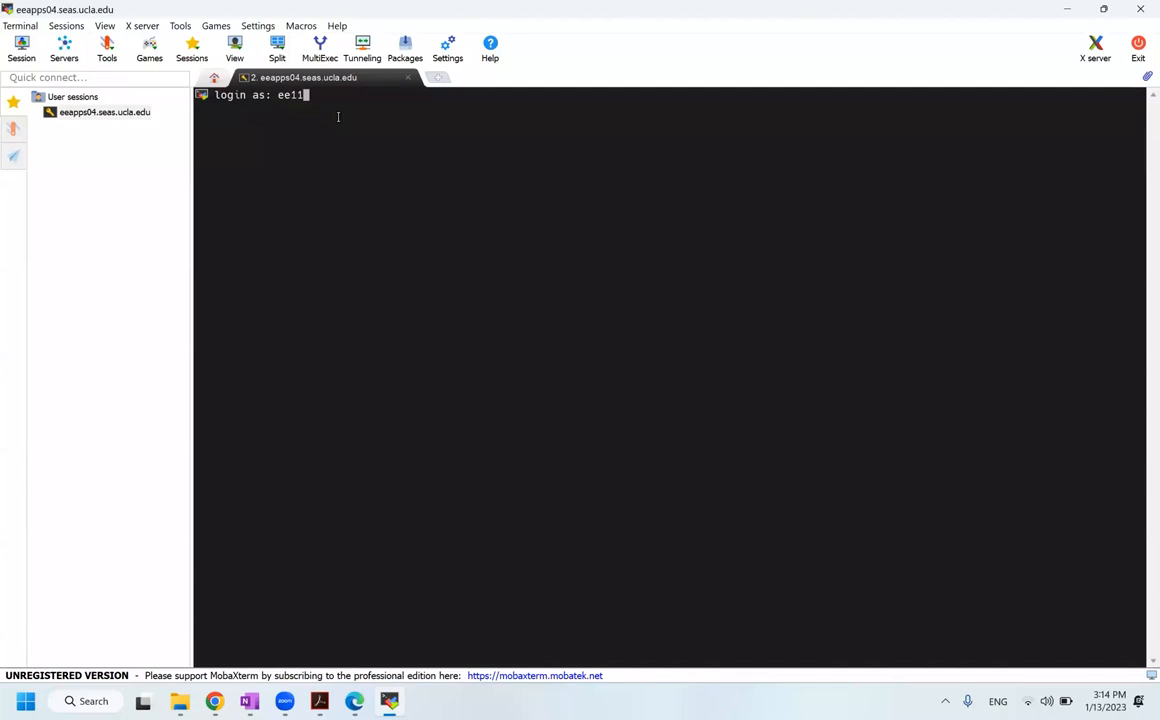
{"action": "type", "text": "5vta"}
{"action": "key", "text": "Return"}
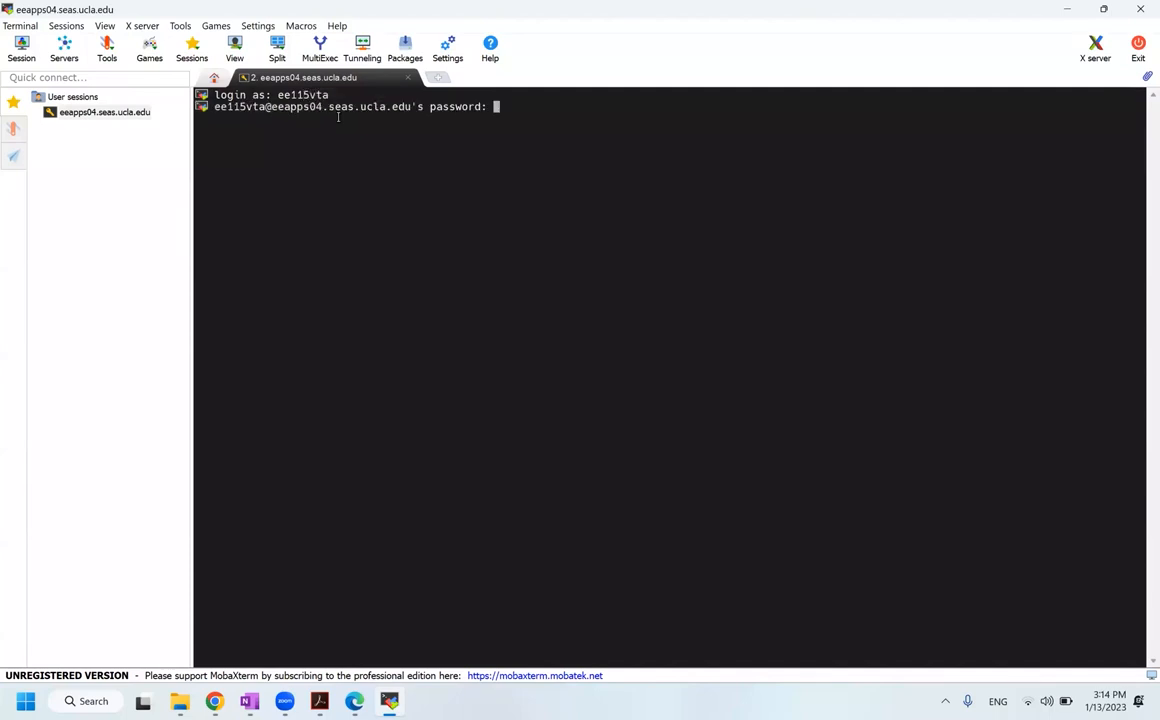
{"action": "key", "text": "Return"}
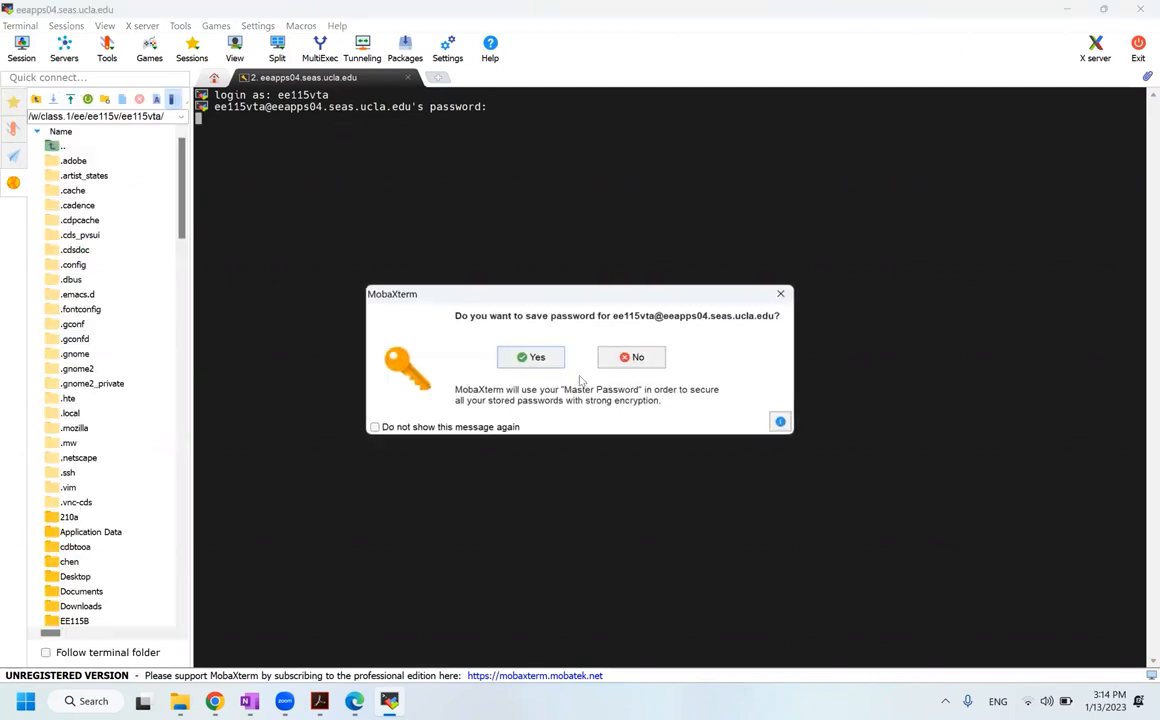
{"action": "left_click", "coordinate": [555, 361]}
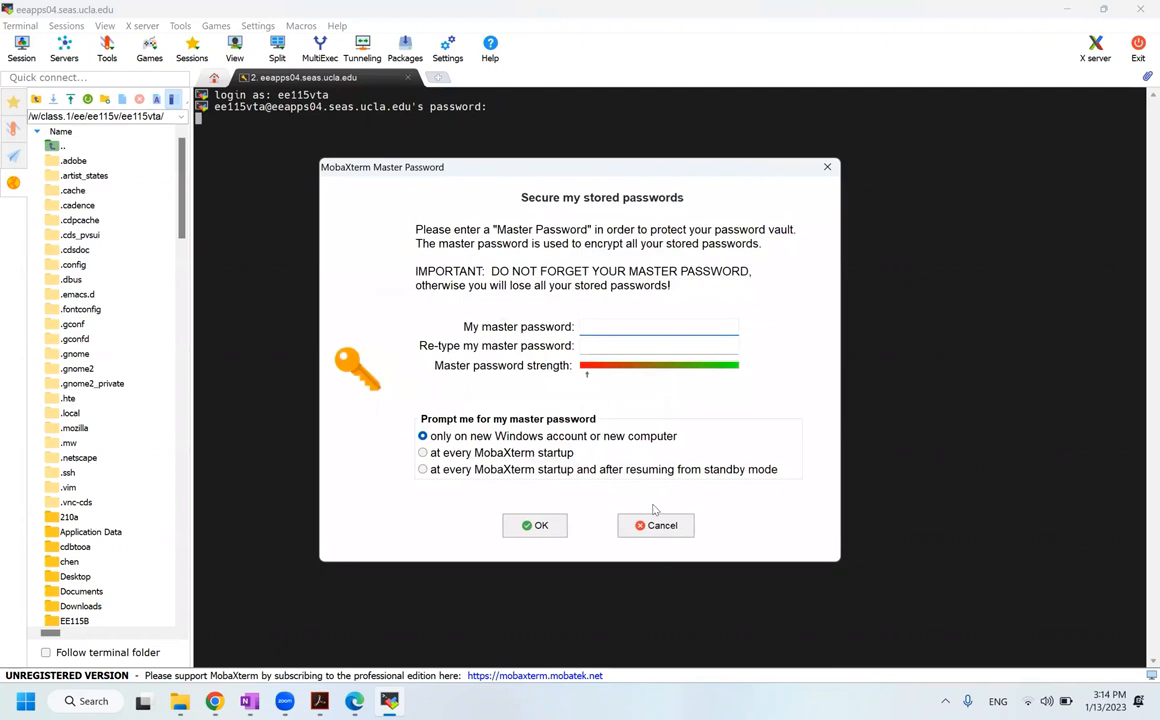
{"action": "left_click", "coordinate": [656, 522]}
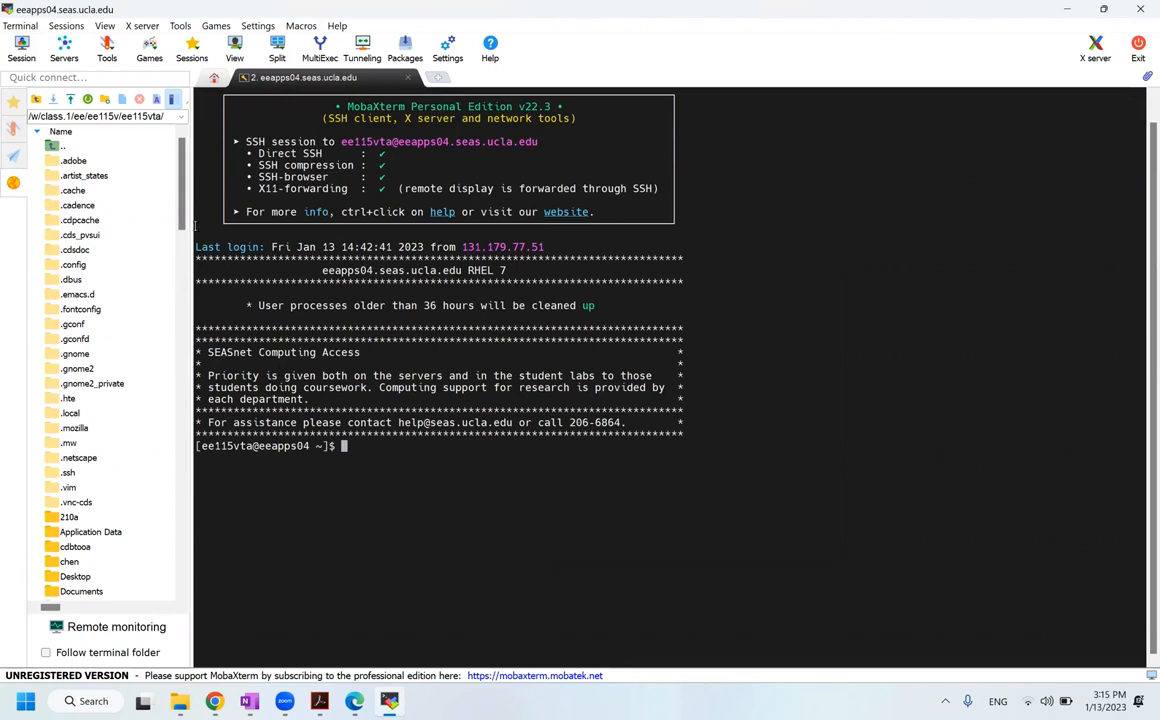
Step: Adjust the MobaXterm file pane and bring the terminal back to the front
{"action": "left_click_drag", "start_coordinate": [181, 190], "coordinate": [181, 364]}
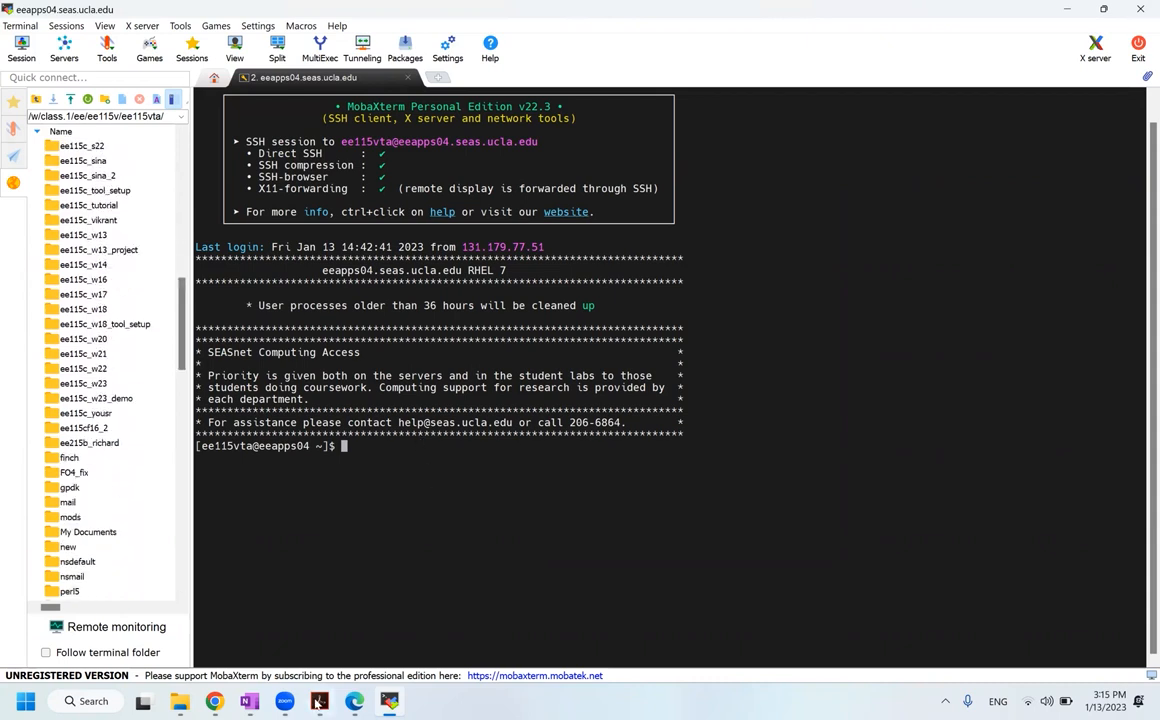
{"action": "left_click", "coordinate": [215, 702]}
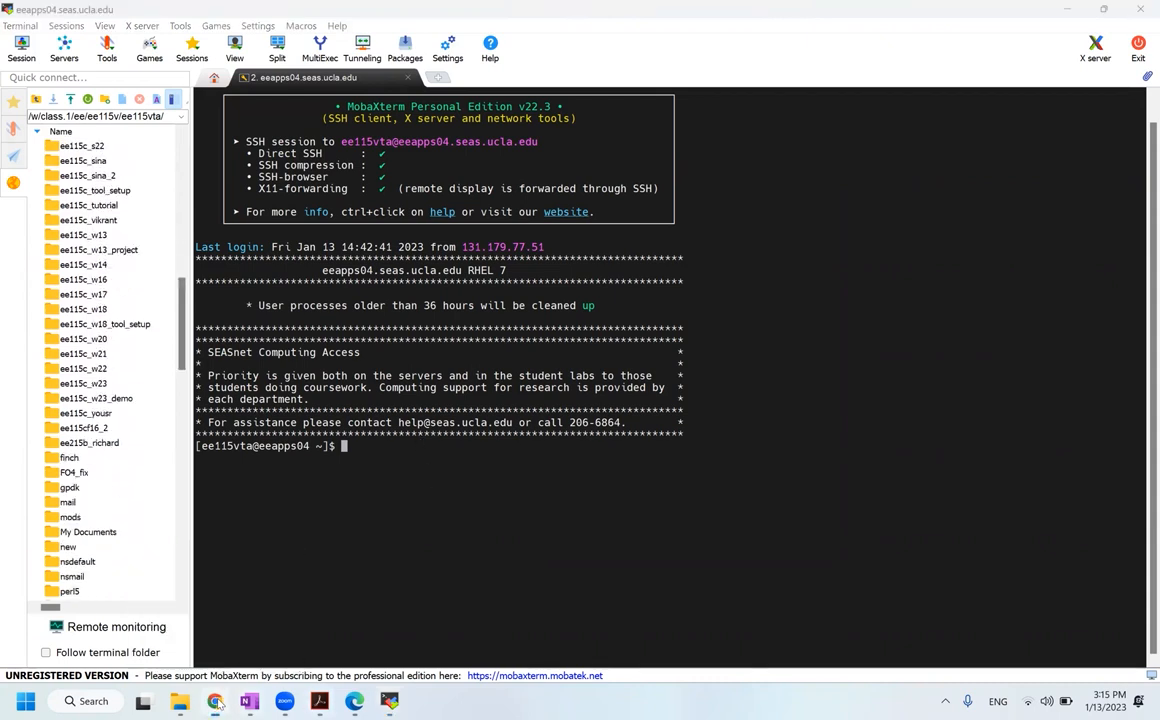
{"action": "left_click", "coordinate": [320, 702]}
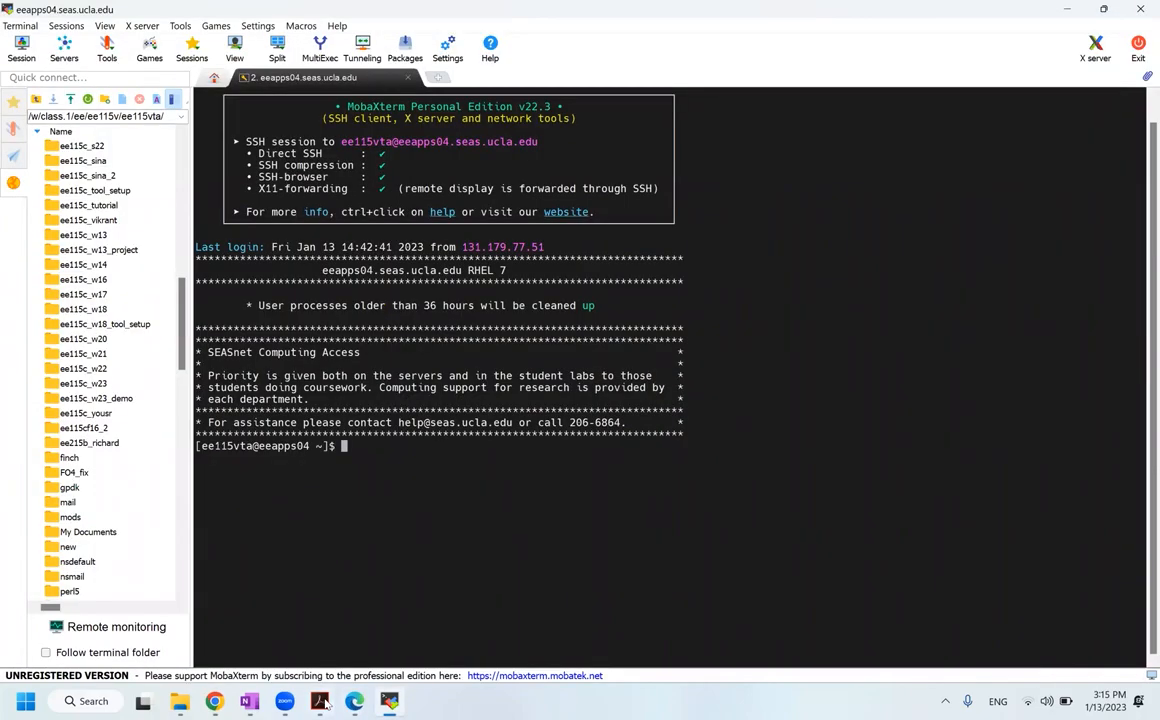
Step: Bring up the PDF guide and scroll to page 4's EE115C Tool Setup section
{"action": "left_click", "coordinate": [320, 702]}
{"action": "scroll", "coordinate": [407, 403], "scroll_direction": "down", "scroll_amount": 10}
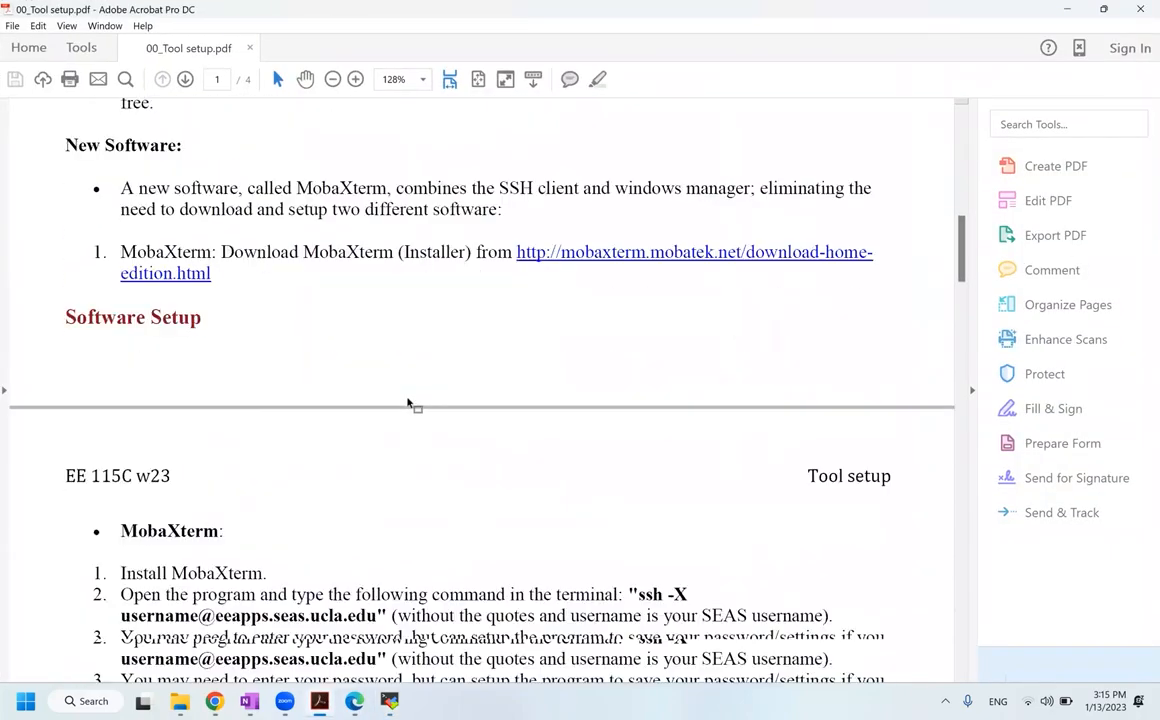
{"action": "scroll", "coordinate": [407, 403], "scroll_direction": "down", "scroll_amount": 15}
{"action": "scroll", "coordinate": [407, 398], "scroll_direction": "down", "scroll_amount": 12}
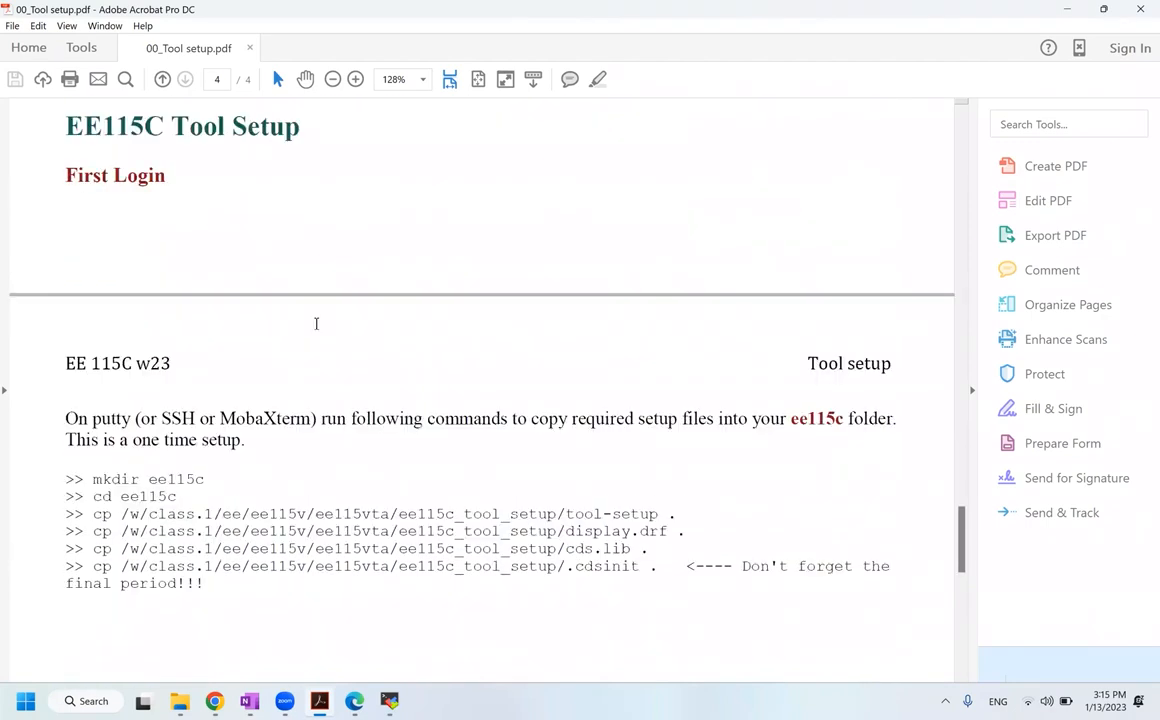
{"action": "scroll", "coordinate": [318, 326], "scroll_direction": "down", "scroll_amount": 2}
{"action": "scroll", "coordinate": [115, 305], "scroll_direction": "down", "scroll_amount": 1}
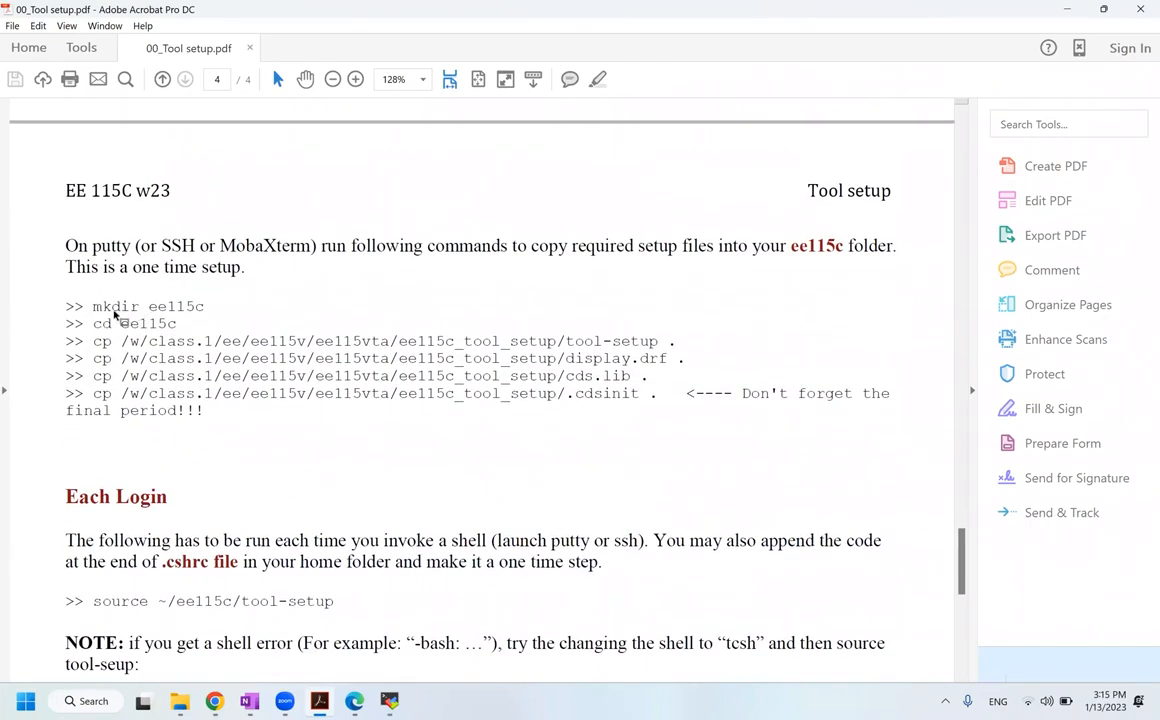
Step: Highlight the first-login commands mkdir ee115c and cd ee115c in the guide
{"action": "left_click_drag", "start_coordinate": [93, 306], "coordinate": [167, 286]}
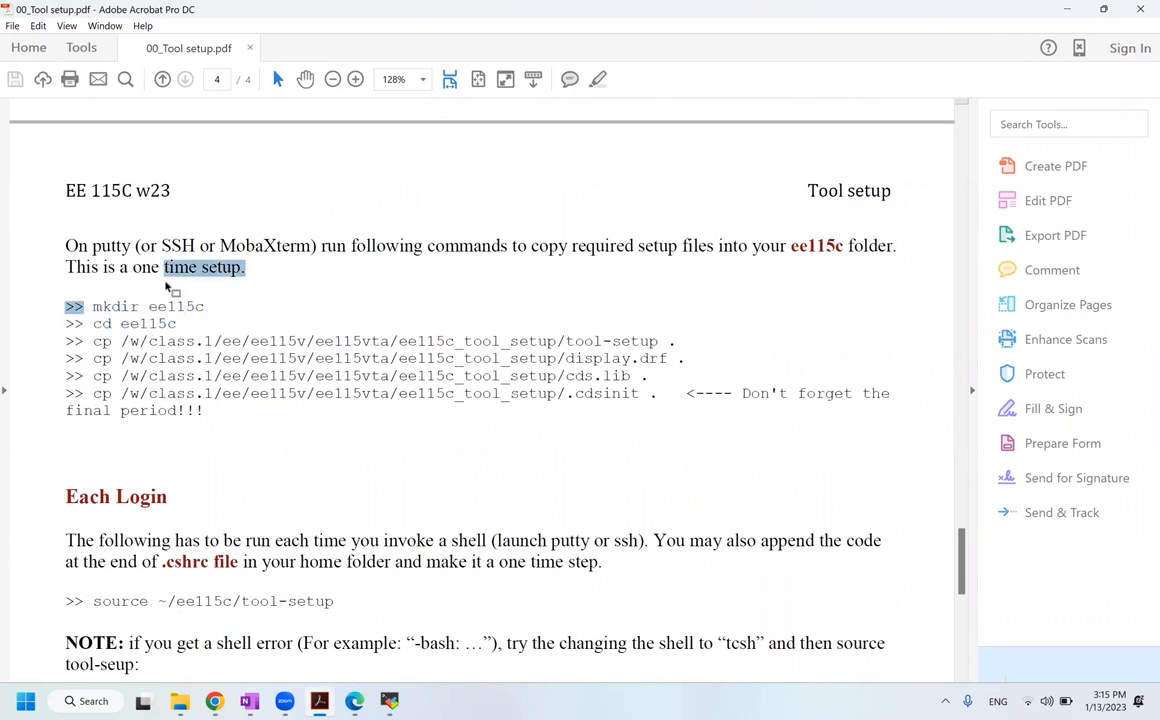
{"action": "left_click", "coordinate": [167, 287]}
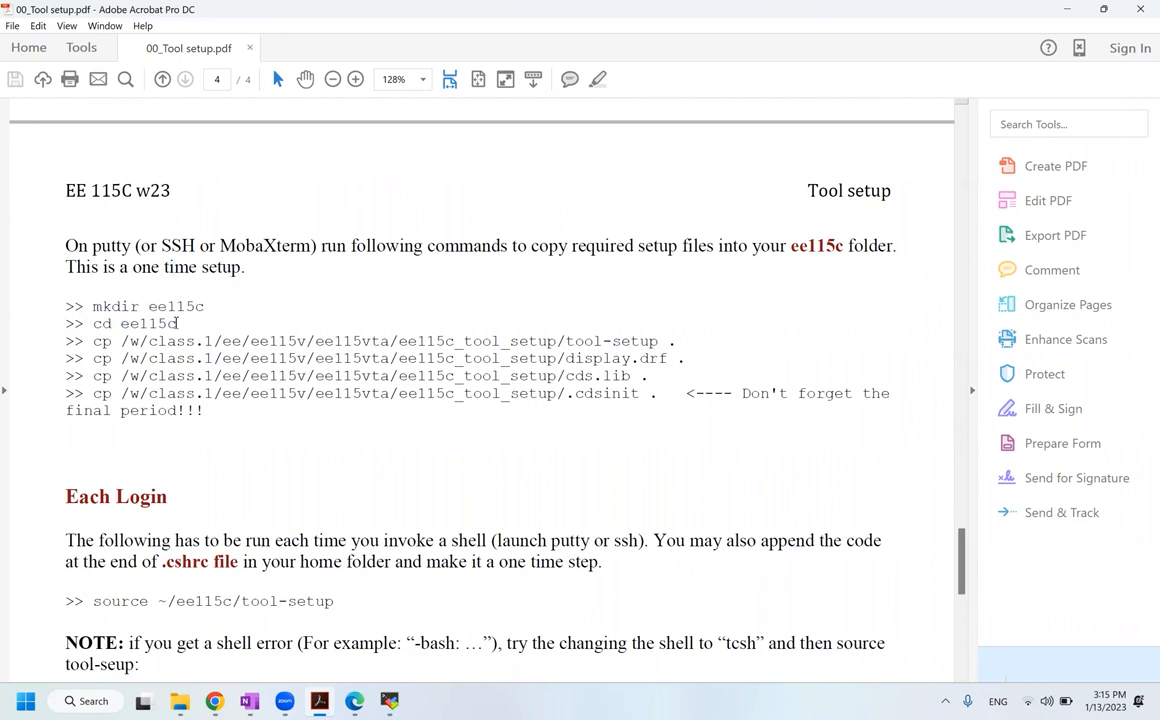
{"action": "left_click_drag", "start_coordinate": [181, 323], "coordinate": [120, 323]}
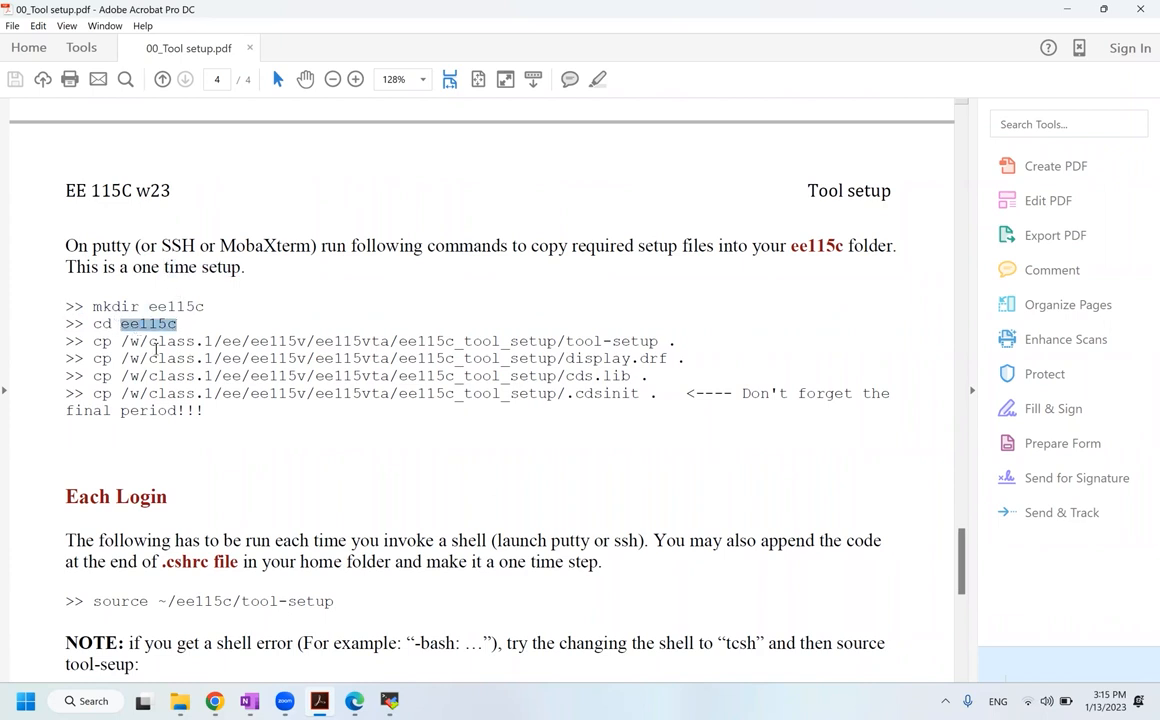
{"action": "left_click", "coordinate": [217, 348]}
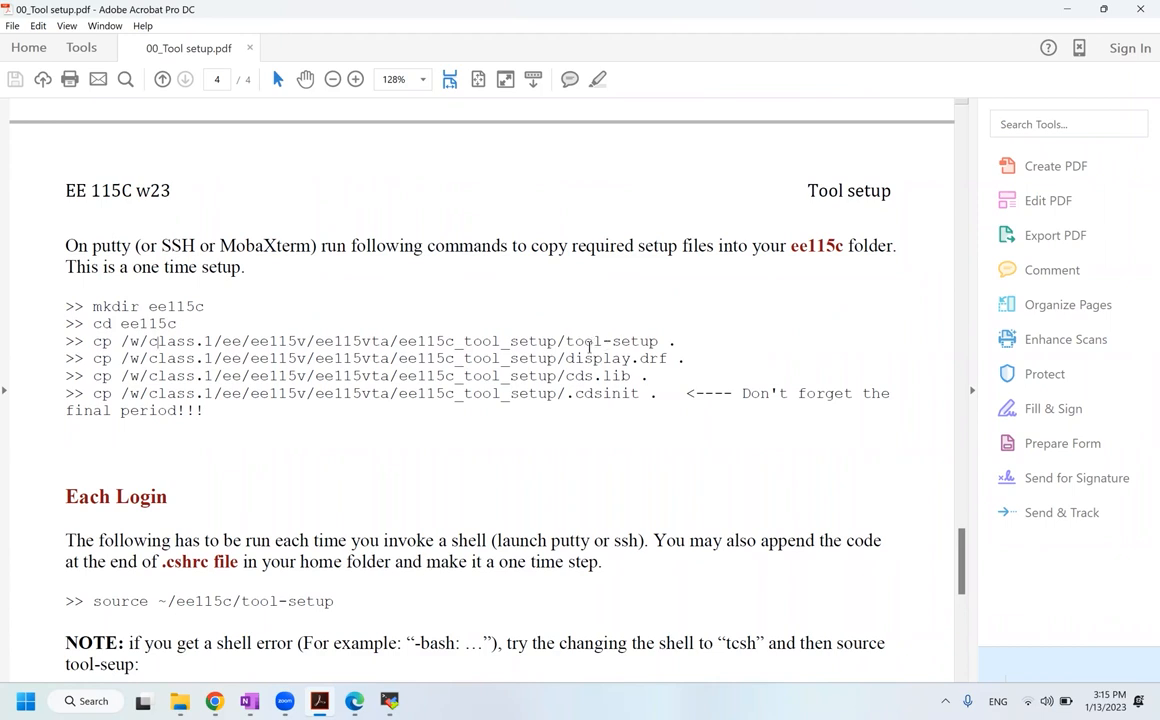
Step: Return to MobaXterm and open the ee115c_w23 folder in the SFTP browser
{"action": "mouse_move", "coordinate": [389, 701]}
{"action": "left_click", "coordinate": [350, 560]}
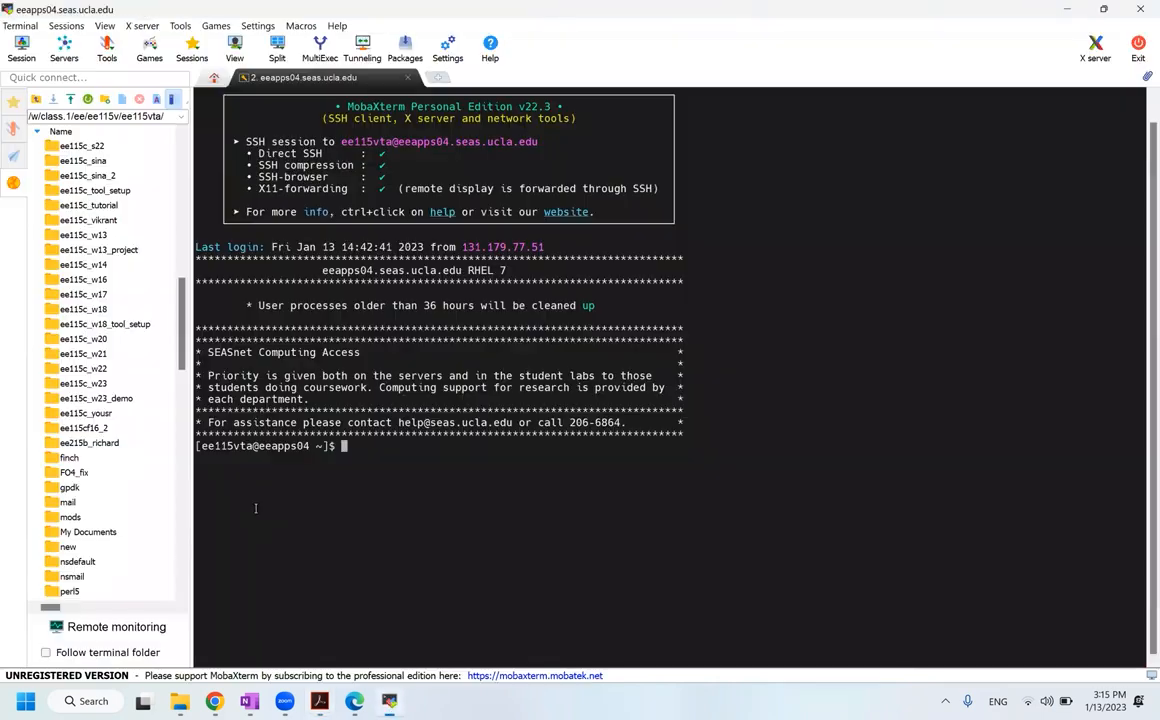
{"action": "double_click", "coordinate": [95, 384]}
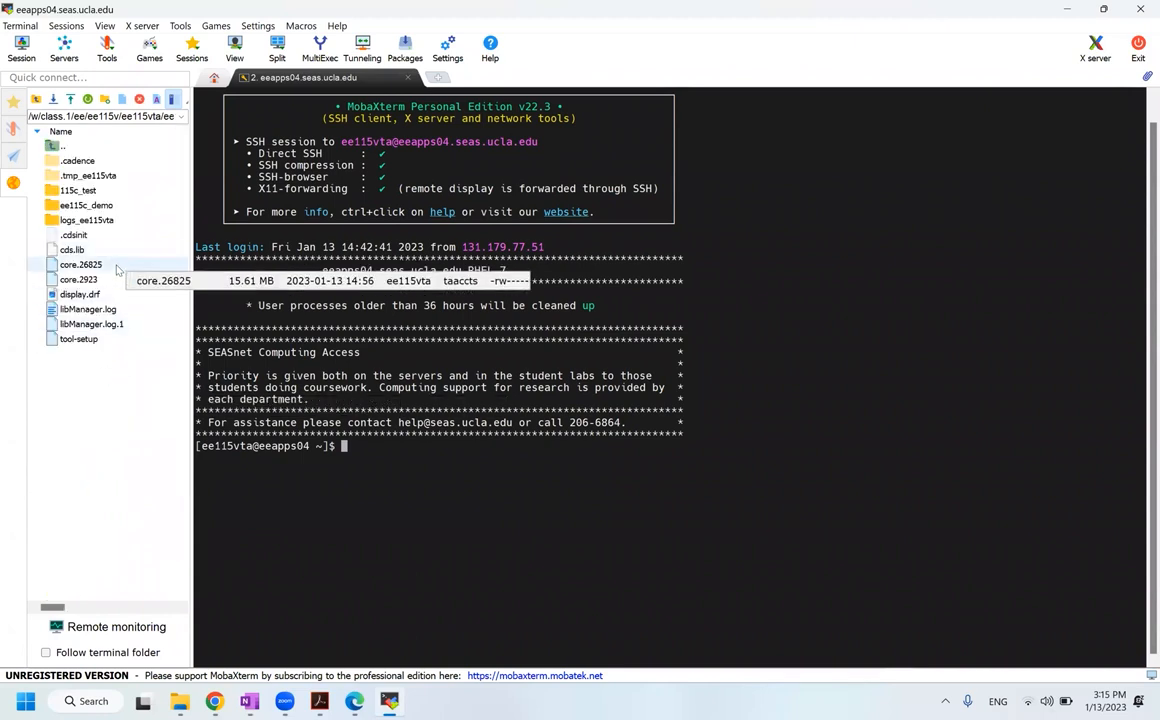
Step: Open tool-setup in the text editor, check line 29's CDSHOME IC617 path, then close it
{"action": "right_click", "coordinate": [115, 340]}
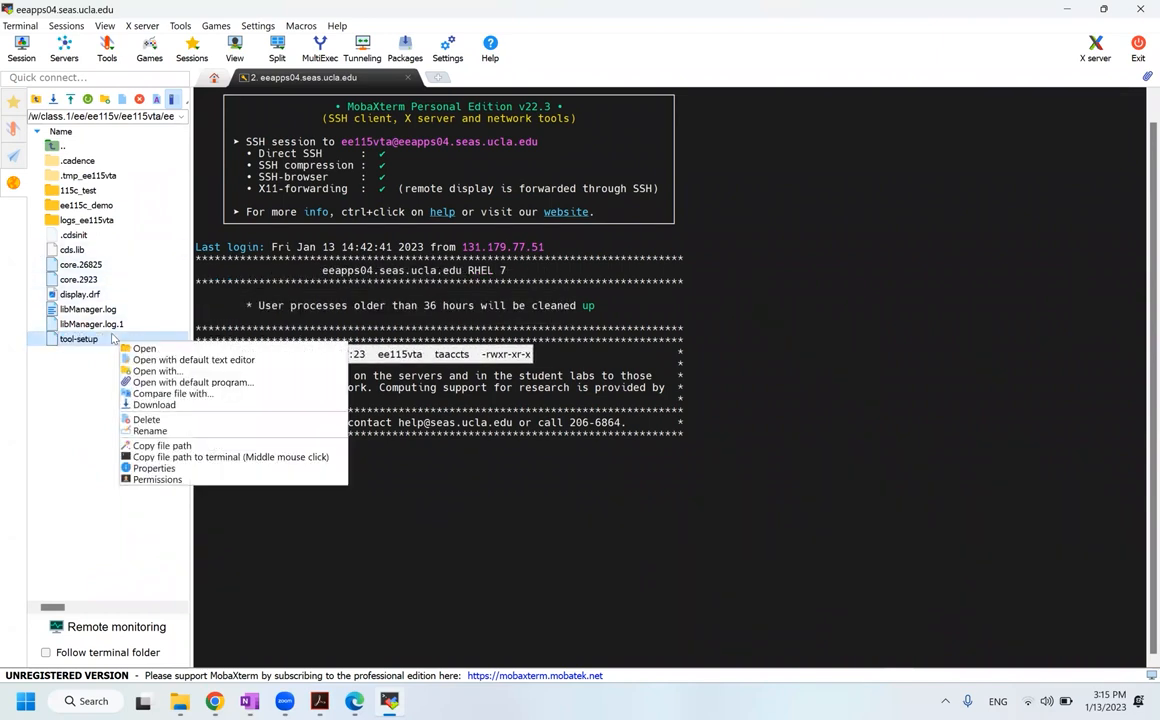
{"action": "left_click", "coordinate": [250, 361]}
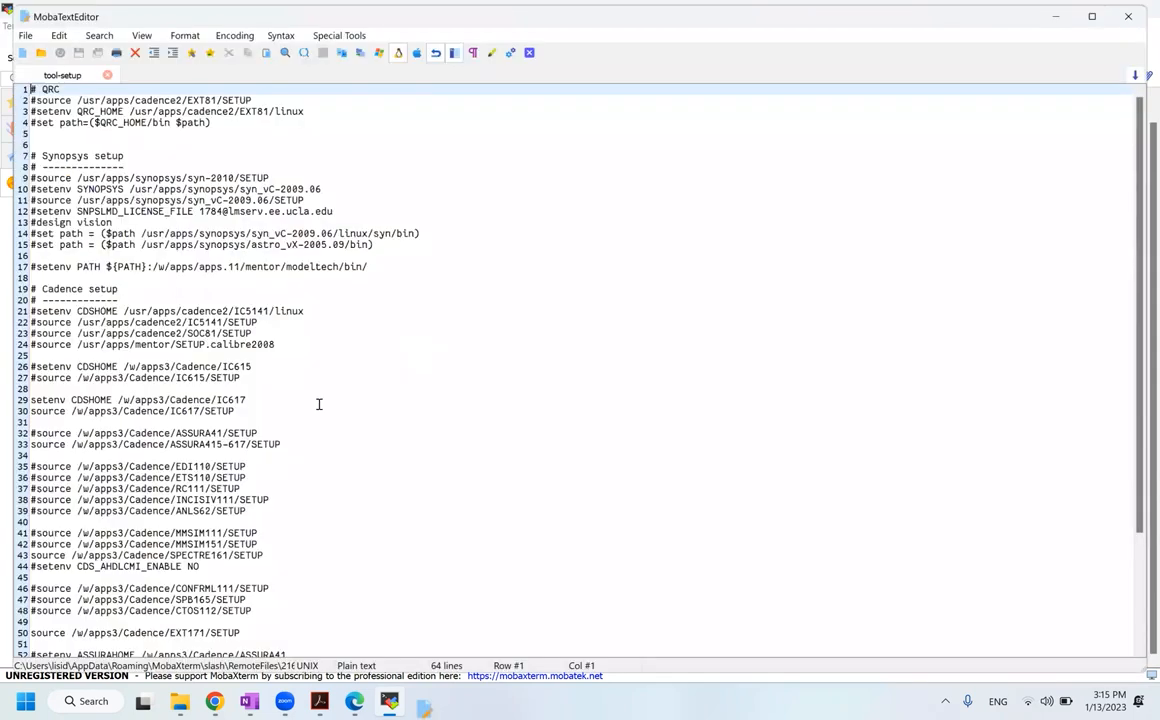
{"action": "scroll", "coordinate": [318, 401], "scroll_direction": "down", "scroll_amount": 3}
{"action": "left_click_drag", "start_coordinate": [142, 300], "coordinate": [243, 301]}
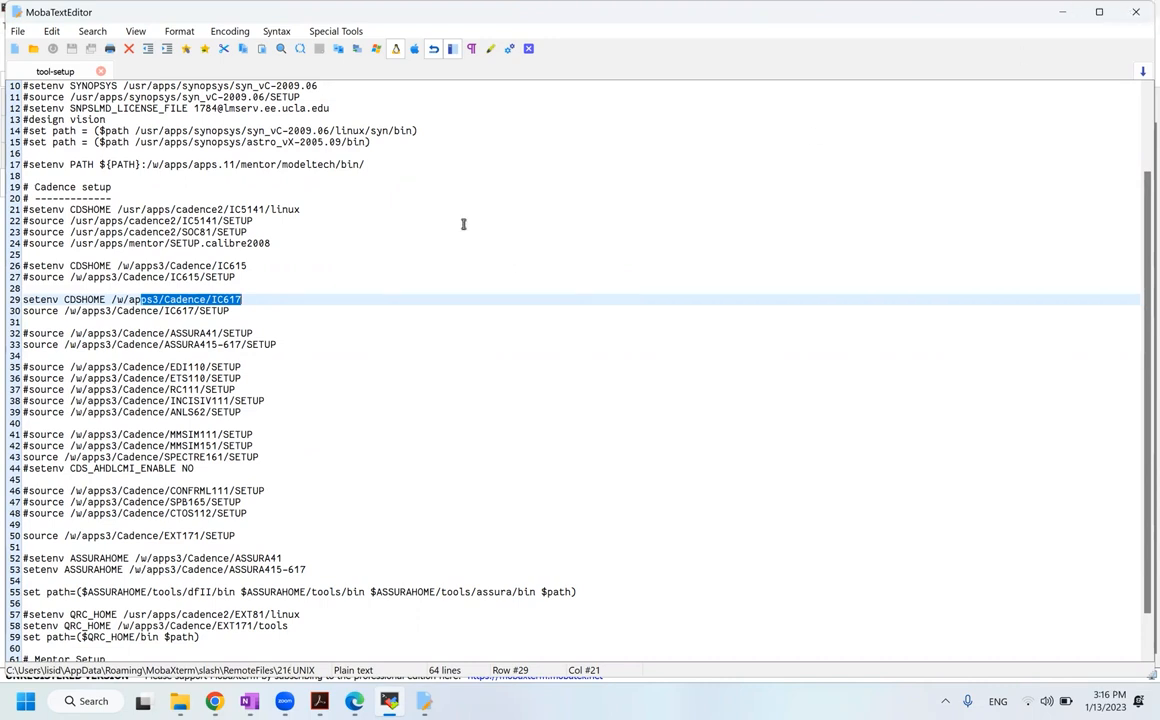
{"action": "key", "text": "alt+F4"}
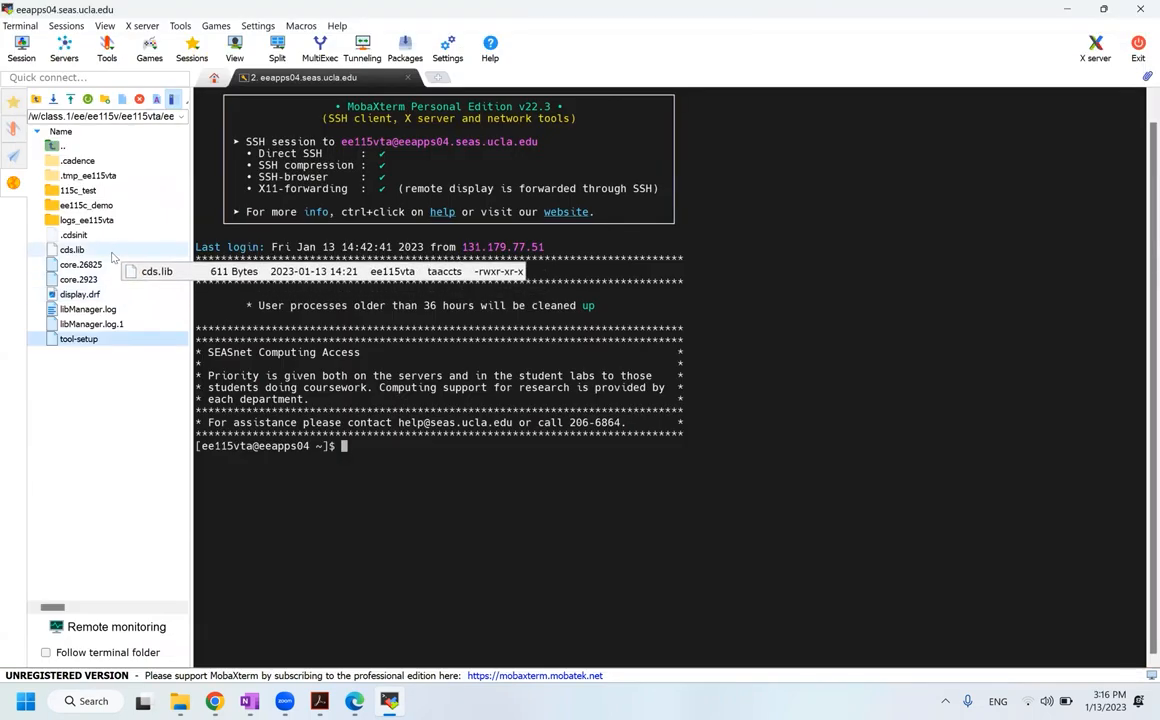
Step: Open cds.lib in the text editor and review its analogLib, gpdk090 and gsclib090 definitions, then close it
{"action": "left_click", "coordinate": [112, 251]}
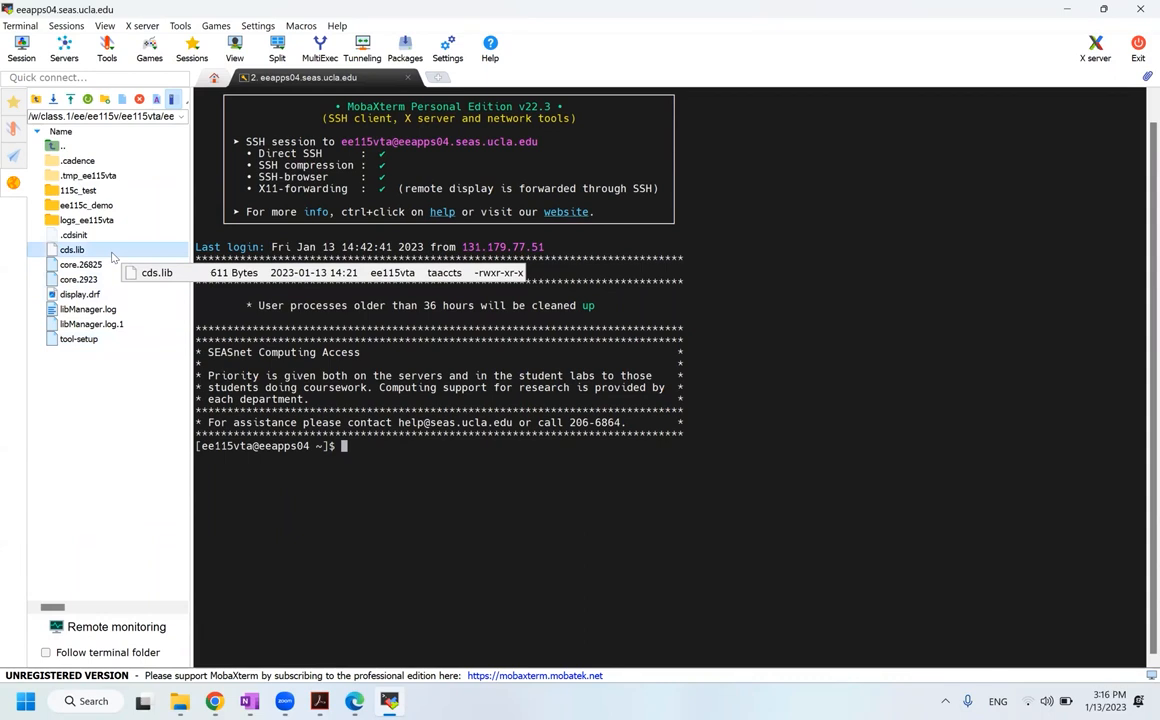
{"action": "right_click", "coordinate": [113, 258]}
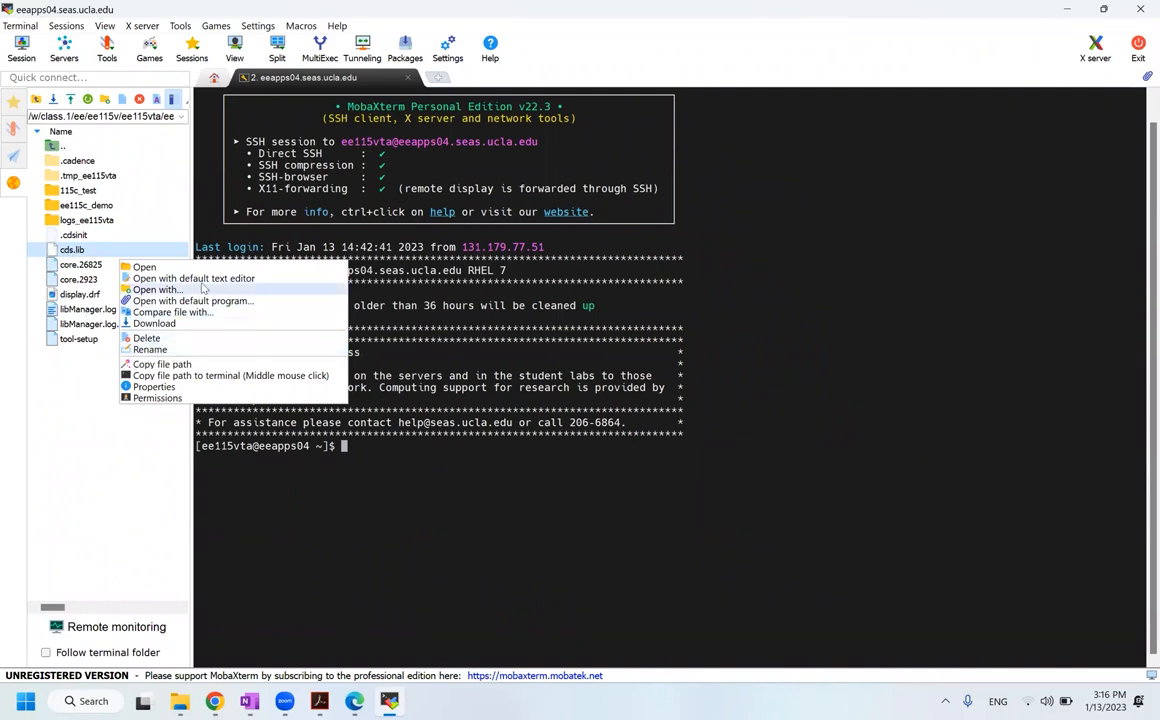
{"action": "left_click", "coordinate": [407, 342]}
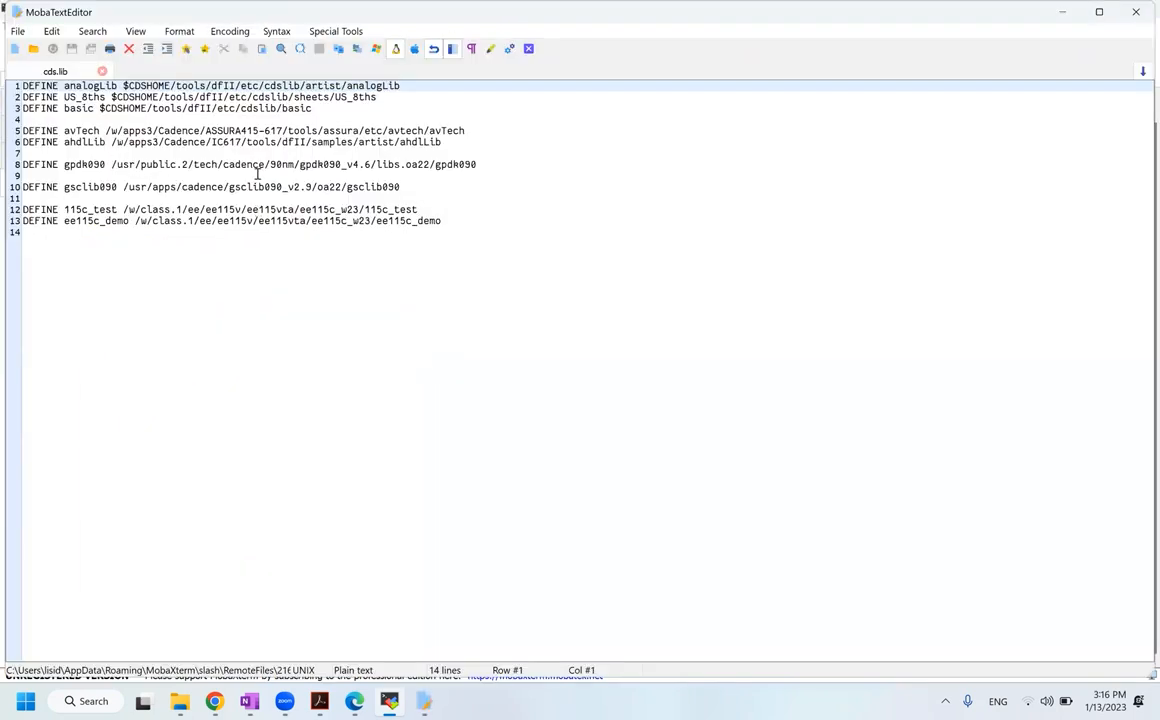
{"action": "left_click_drag", "start_coordinate": [400, 187], "coordinate": [9, 155]}
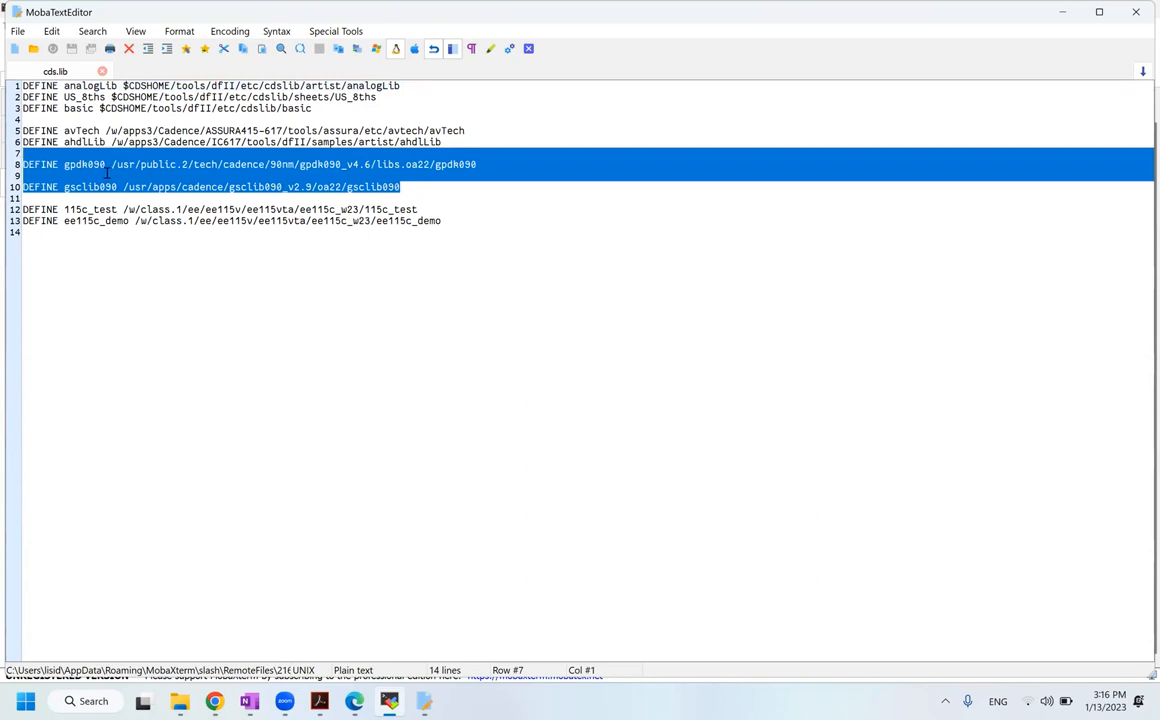
{"action": "left_click", "coordinate": [165, 174]}
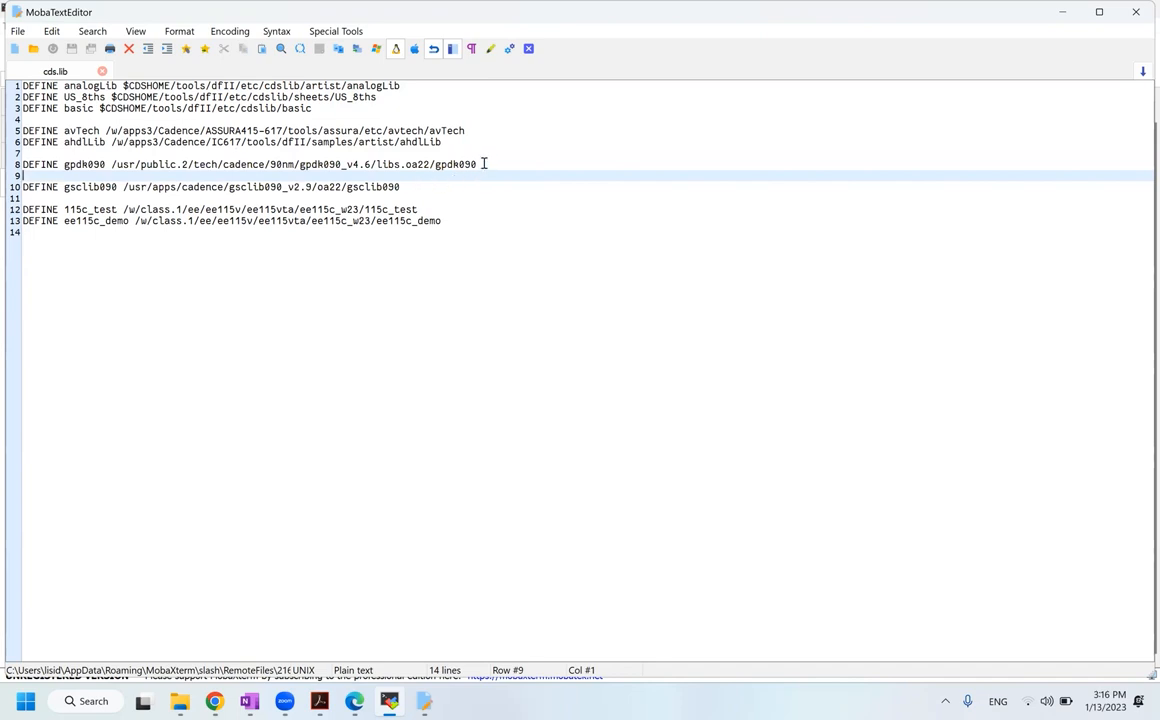
{"action": "left_click_drag", "start_coordinate": [449, 141], "coordinate": [71, 118]}
{"action": "left_click", "coordinate": [77, 118]}
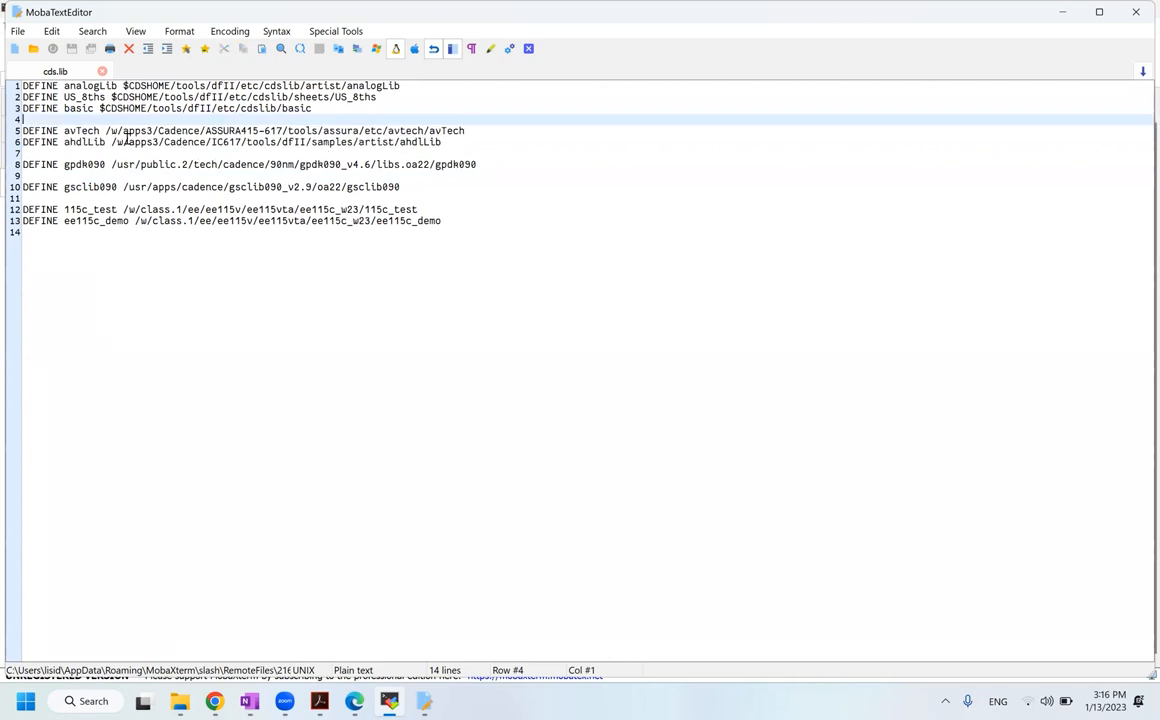
{"action": "double_click", "coordinate": [90, 86]}
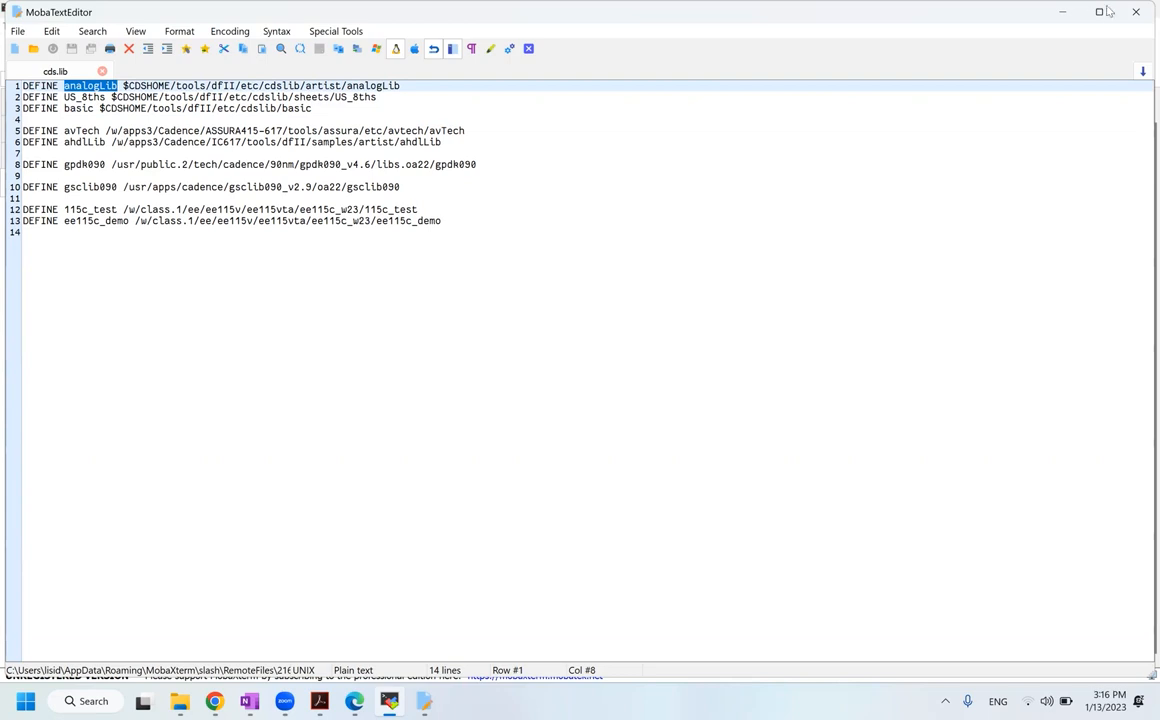
{"action": "left_click", "coordinate": [1137, 12]}
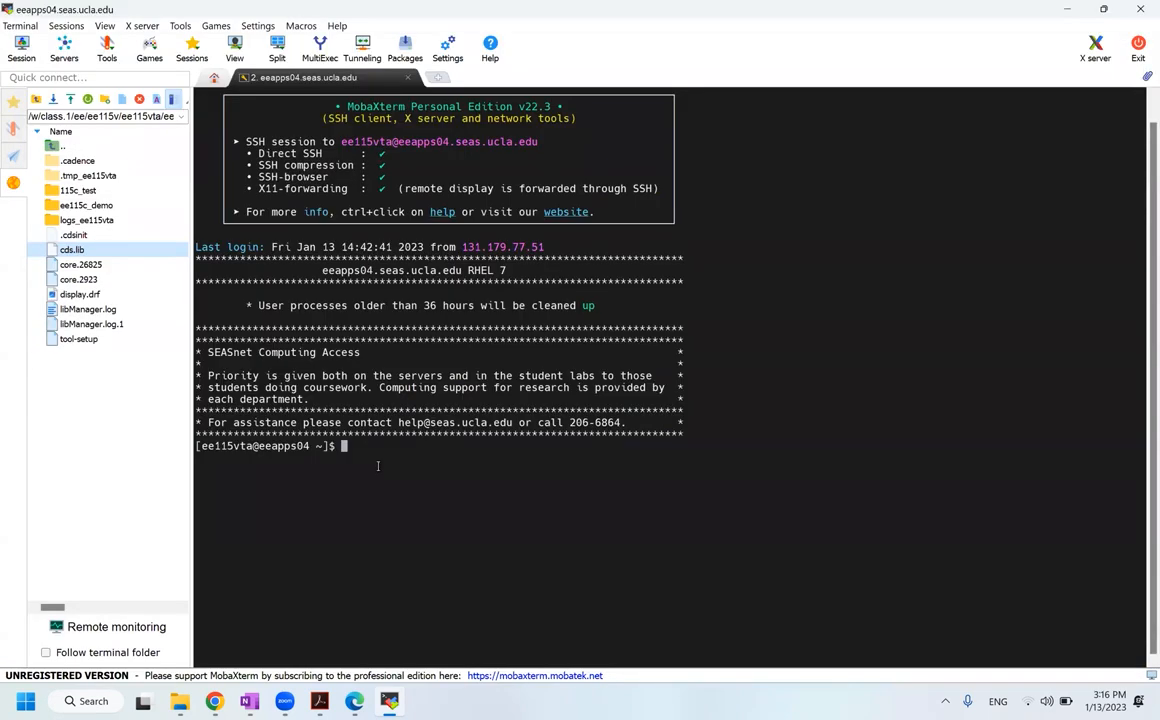
Step: Run cd ee115c_w23, source tool-setup and virtuoso &, which fails with an X display error
{"action": "type", "text": "cd ee115c_w23"}
{"action": "key", "text": "Return"}
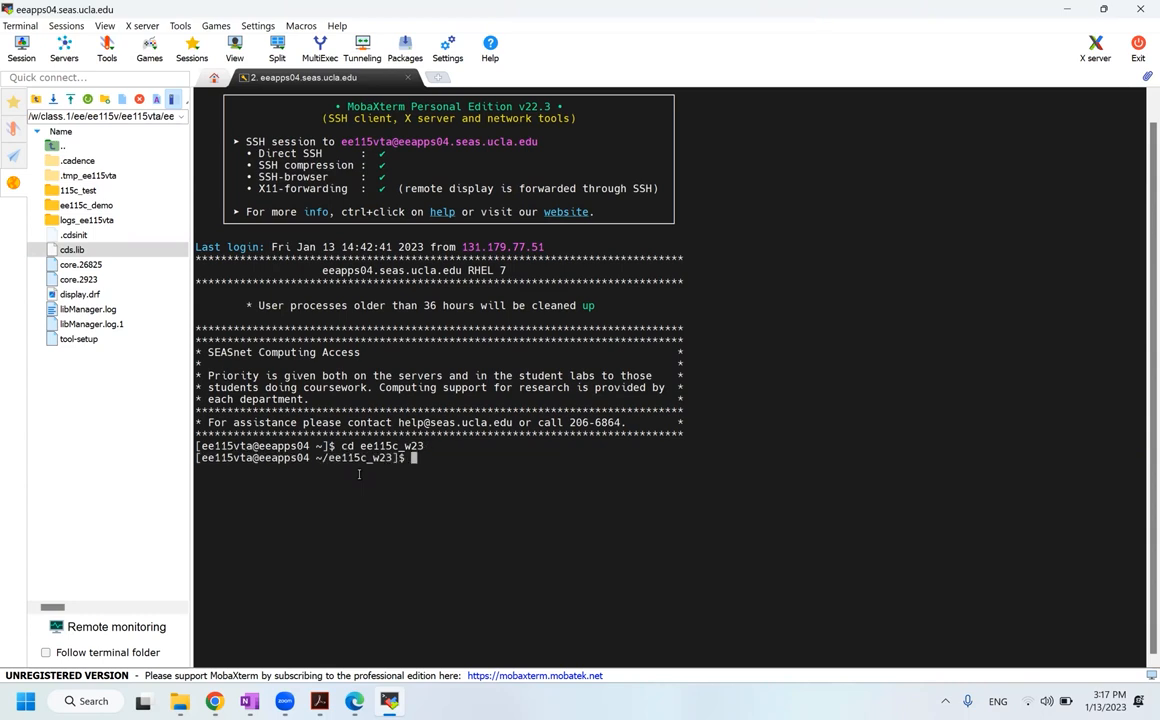
{"action": "type", "text": "source tool-setup"}
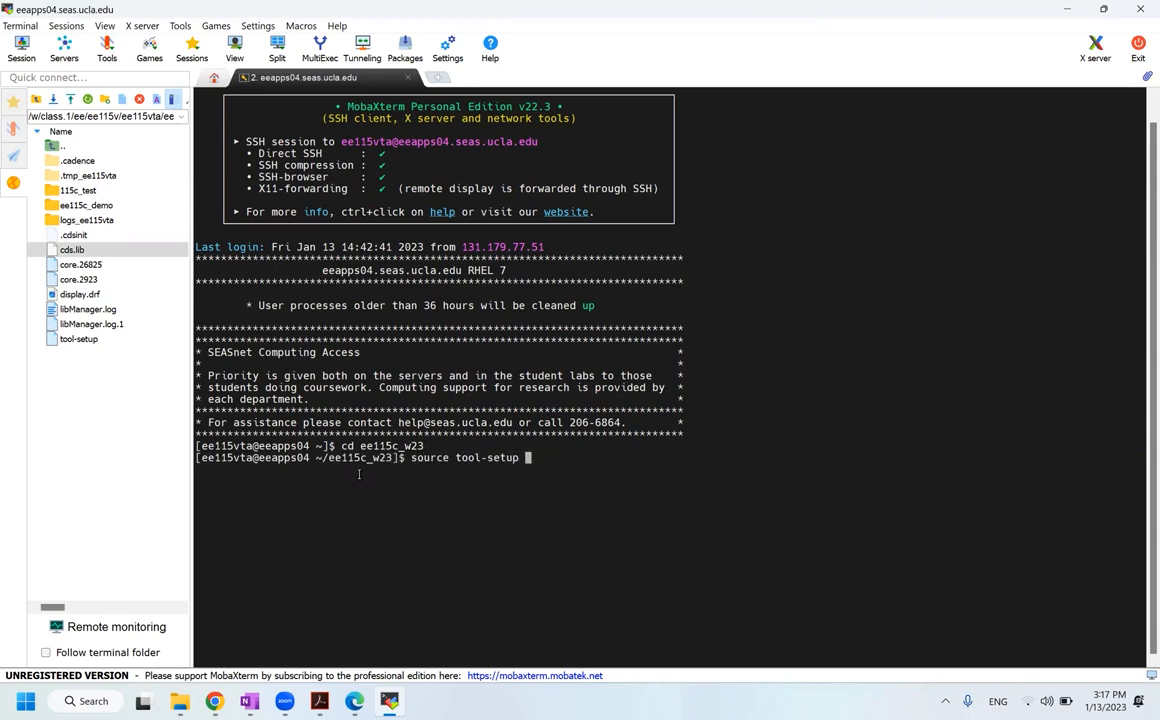
{"action": "key", "text": "Return"}
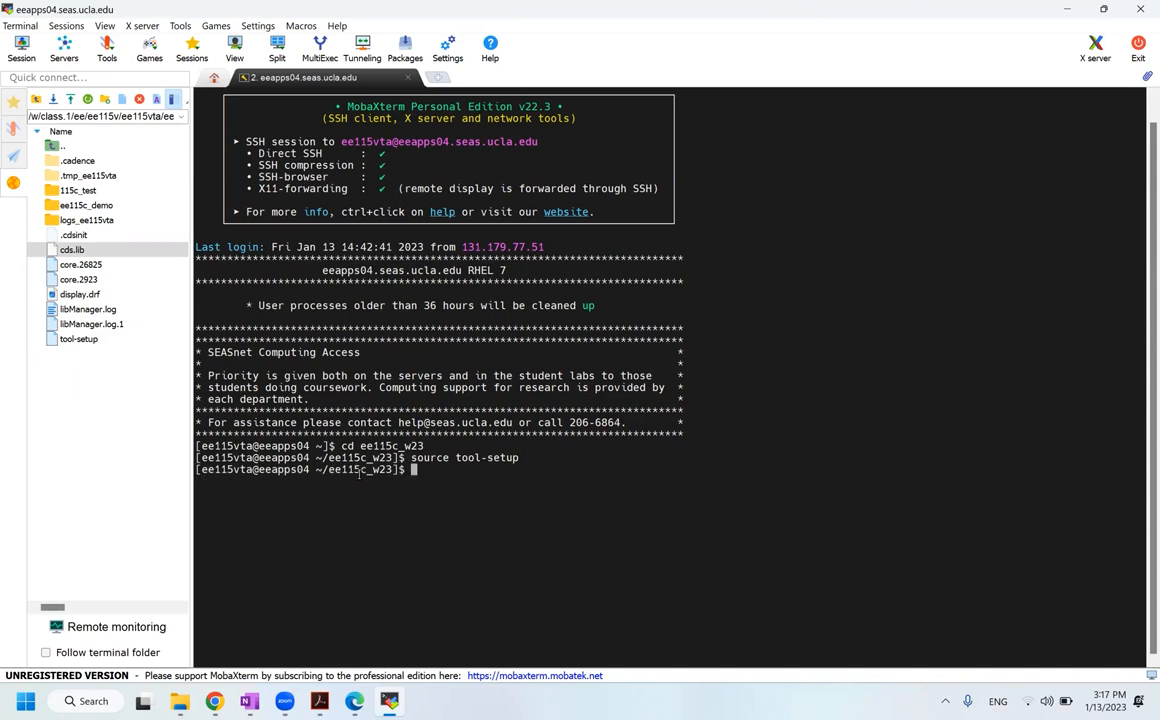
{"action": "type", "text": "virtuoso &"}
{"action": "key", "text": "Return"}
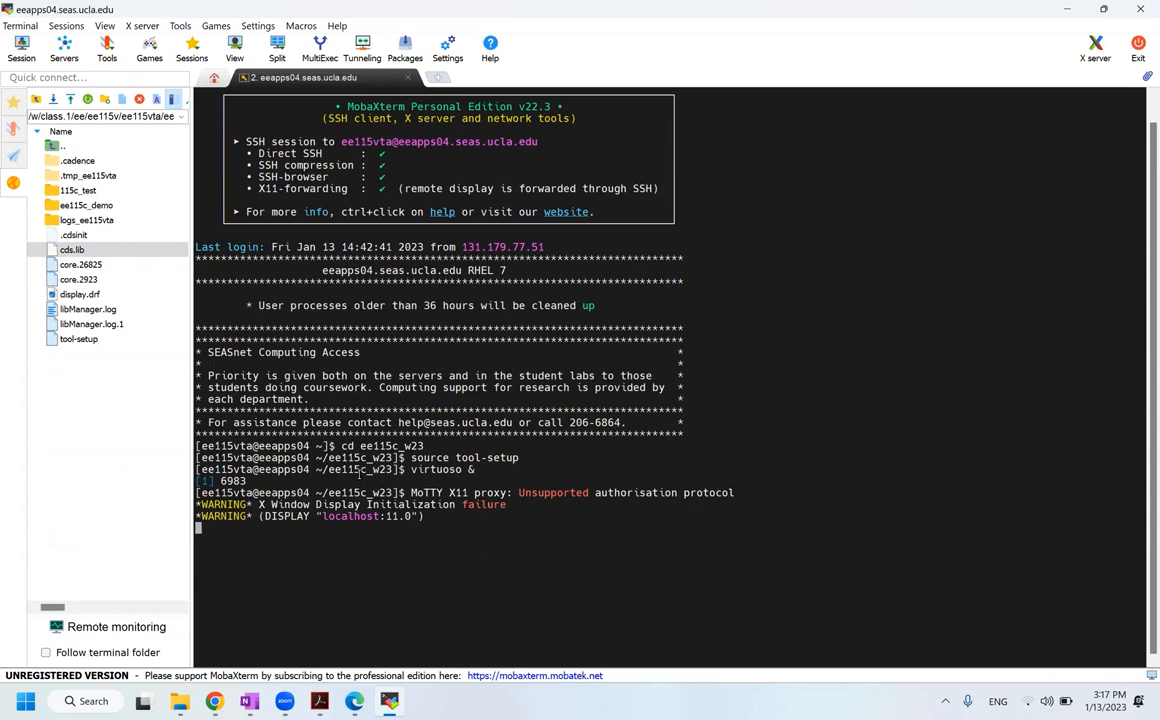
{"action": "key", "text": "Return"}
{"action": "key", "text": "Return"}
{"action": "key", "text": "Return"}
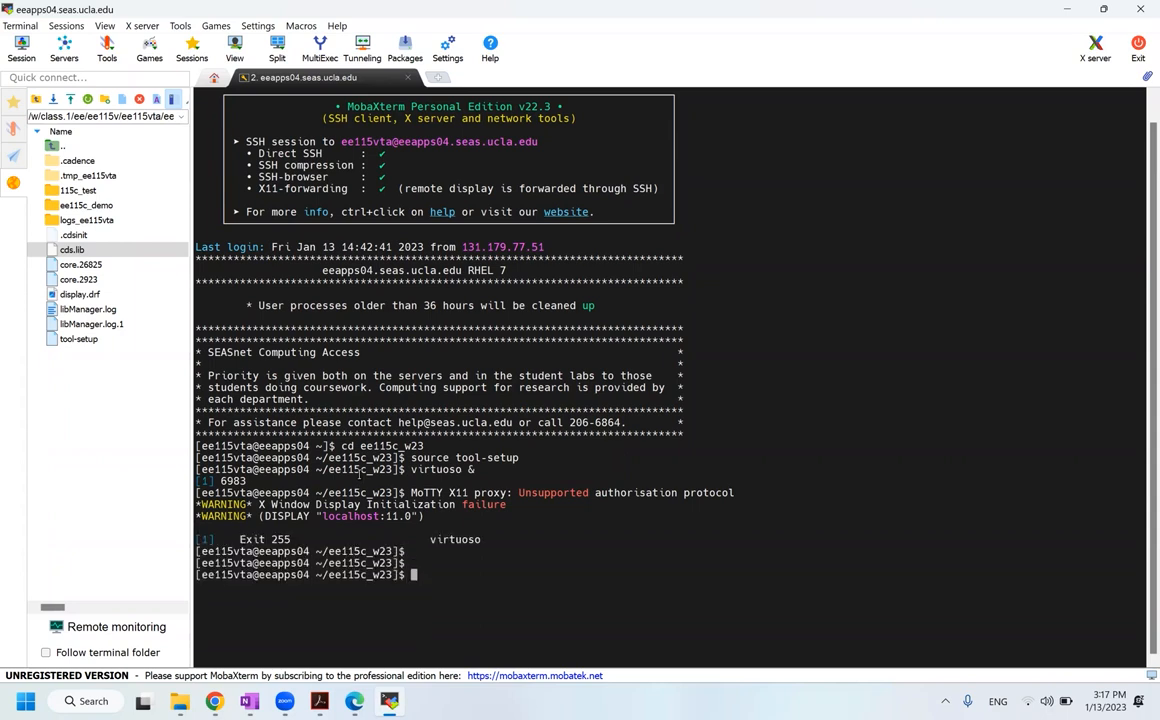
Step: Start tcsh, source tool-setup again and launch virtuoso & in the background
{"action": "type", "text": "tcsh"}
{"action": "key", "text": "Return"}
{"action": "type", "text": "sourc"}
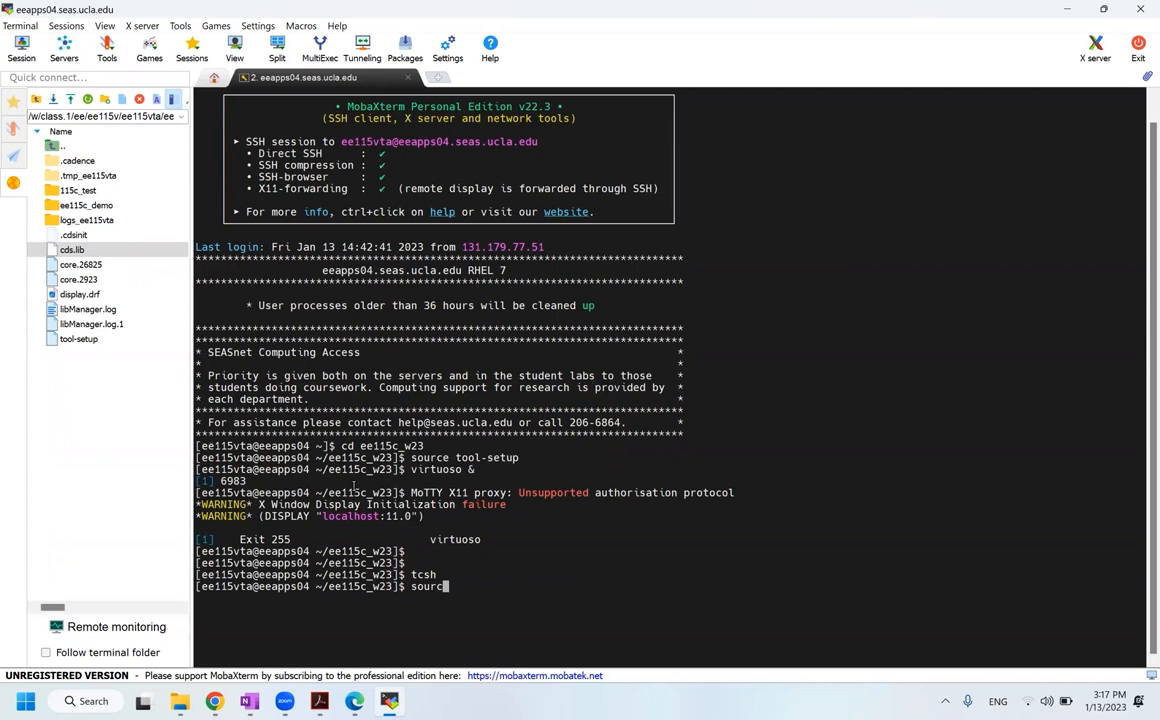
{"action": "type", "text": "e t"}
{"action": "key", "text": "Tab"}
{"action": "key", "text": "Return"}
{"action": "type", "text": "virtuoso"}
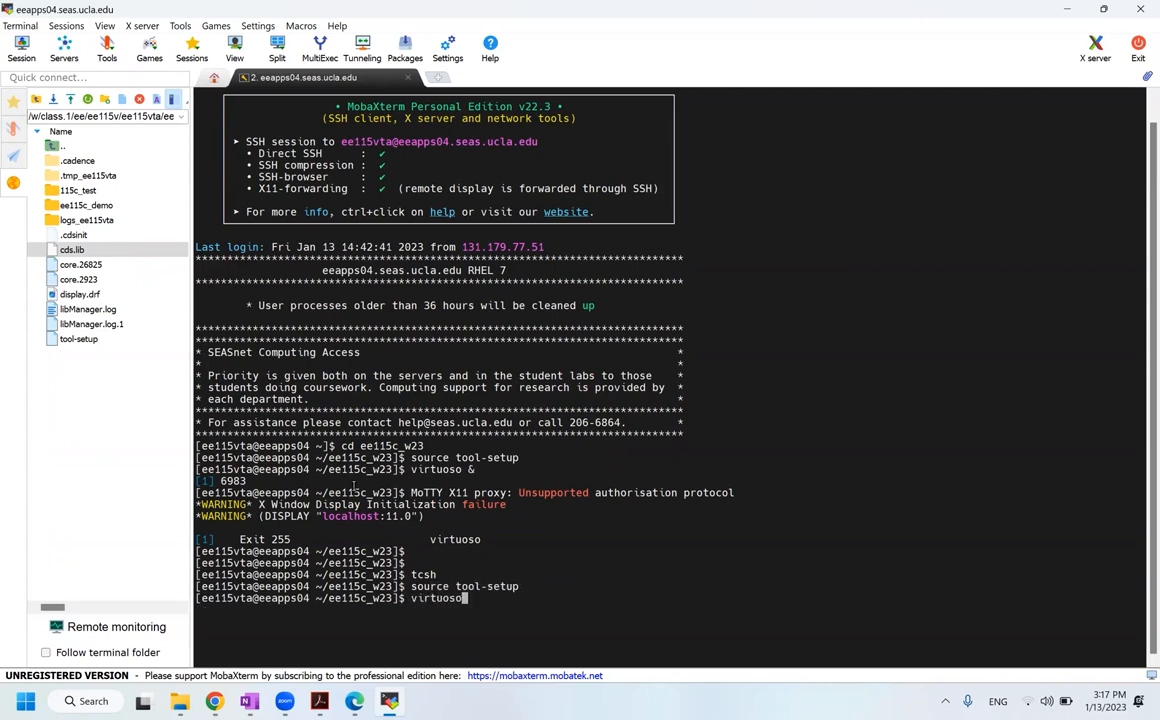
{"action": "type", "text": " &"}
{"action": "key", "text": "Return"}
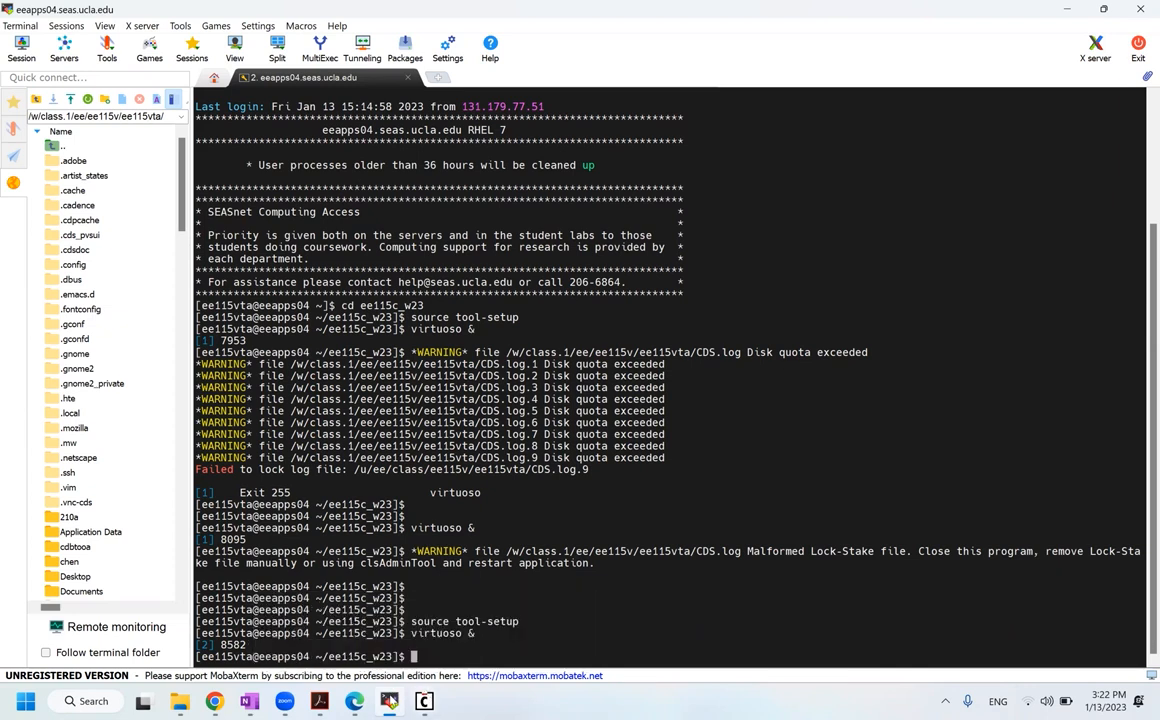
Step: Quit the duplicate Virtuoso log window and move the remaining one up above the terminal
{"action": "mouse_move", "coordinate": [392, 703]}
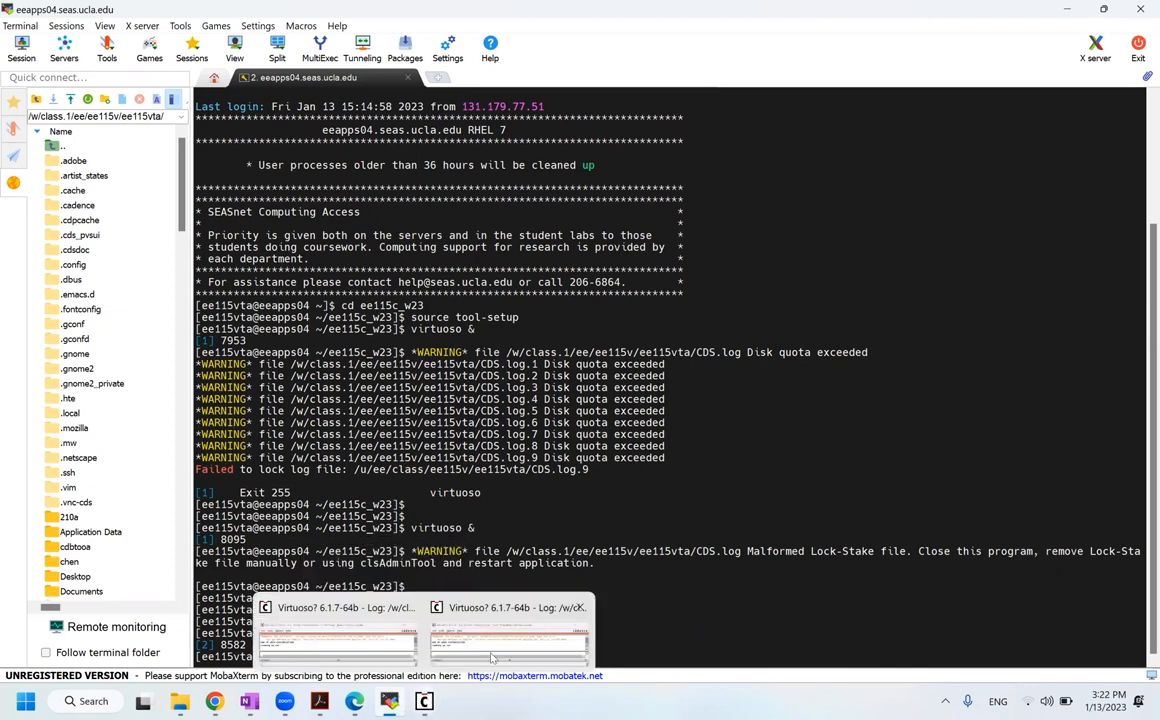
{"action": "left_click", "coordinate": [509, 650]}
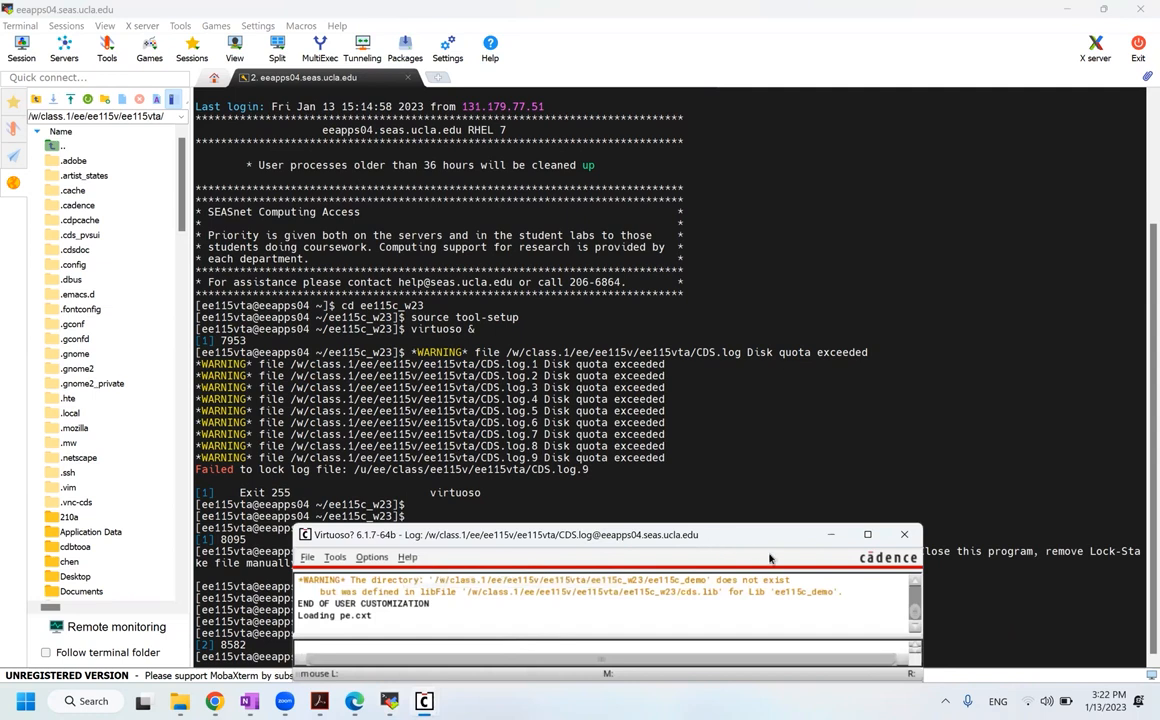
{"action": "left_click", "coordinate": [905, 536]}
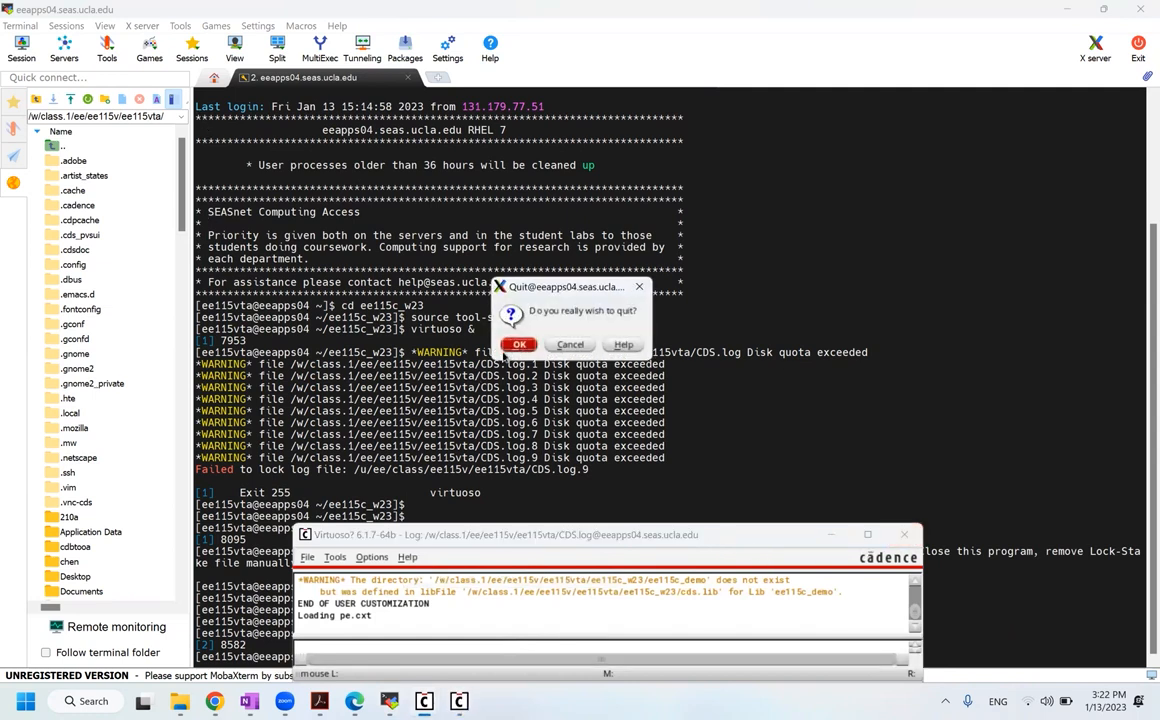
{"action": "left_click", "coordinate": [514, 346]}
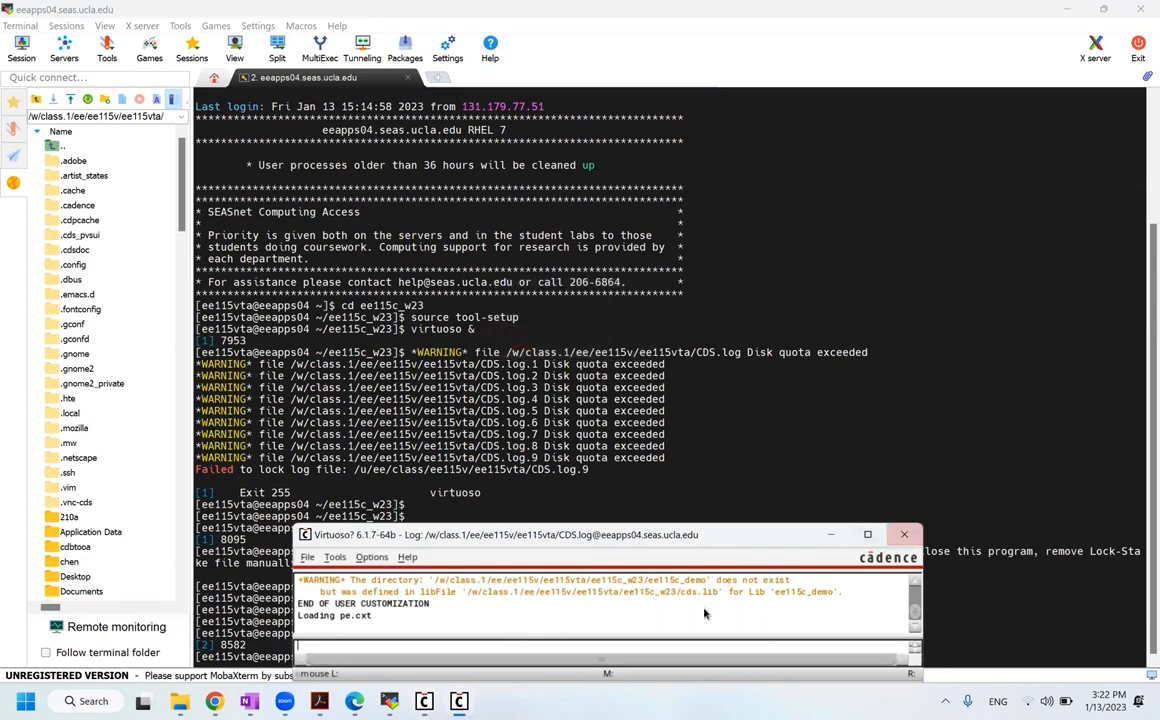
{"action": "mouse_move", "coordinate": [437, 705]}
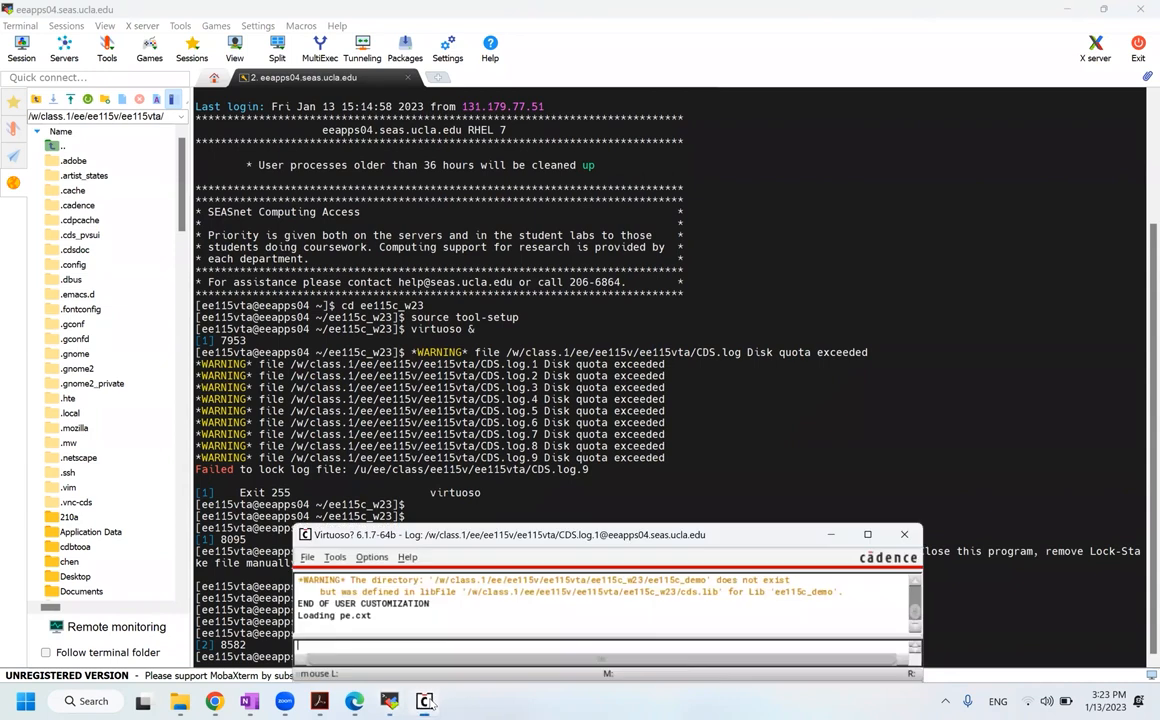
{"action": "left_click_drag", "start_coordinate": [478, 539], "coordinate": [445, 333]}
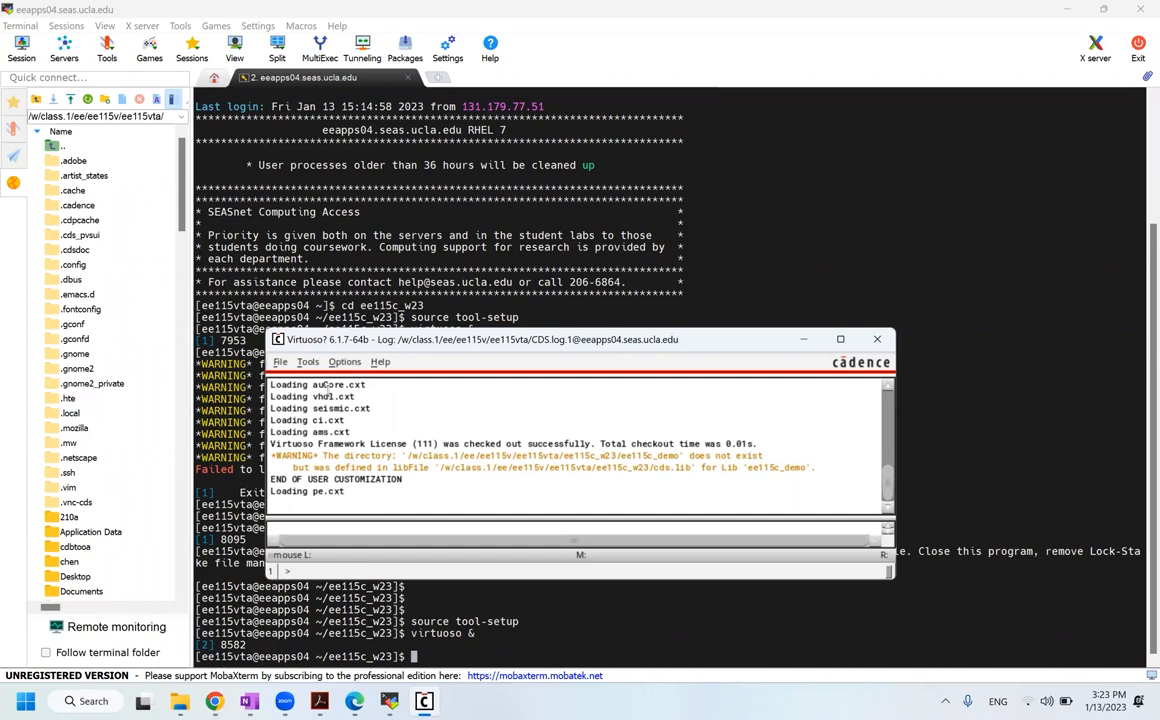
{"action": "left_click", "coordinate": [307, 362]}
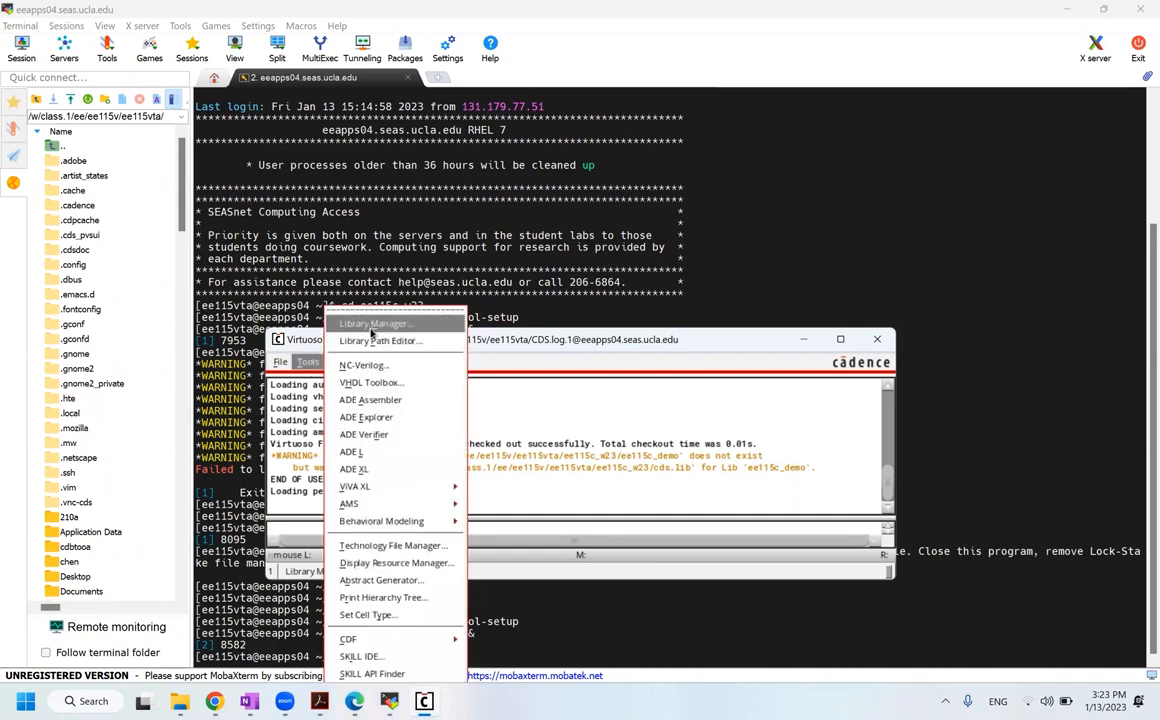
Step: Open the Library Manager on gpdk090 with categories shown, filtered to the mos category
{"action": "left_click", "coordinate": [372, 326]}
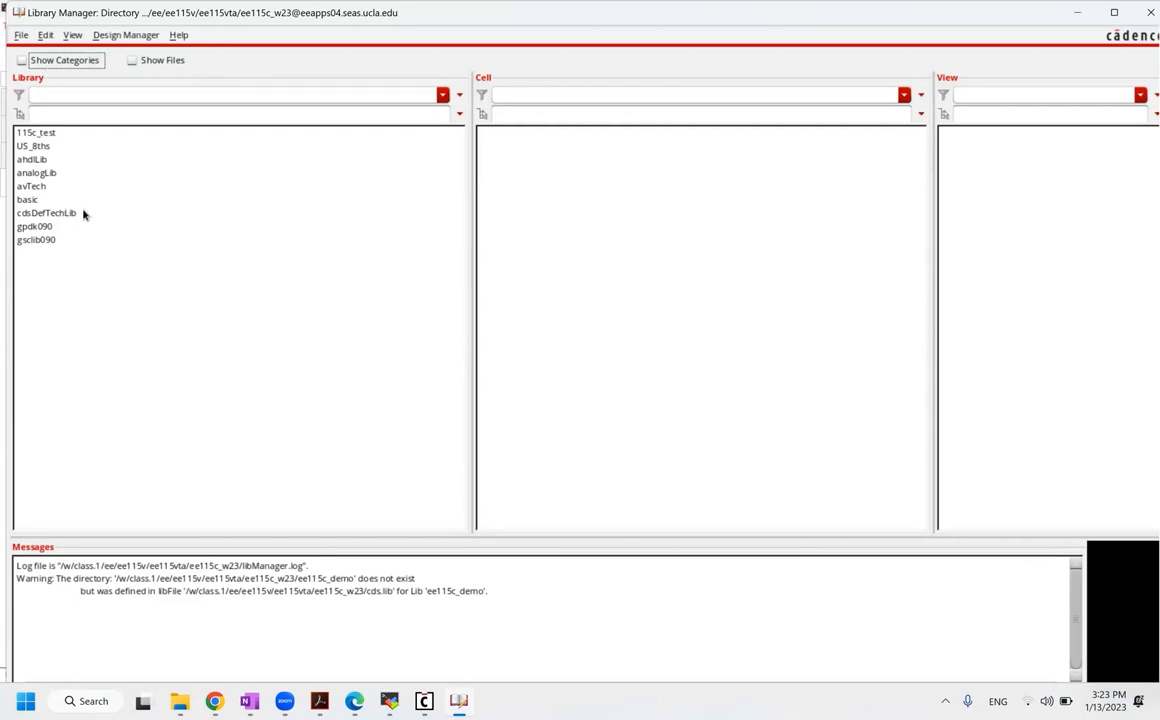
{"action": "left_click", "coordinate": [40, 226]}
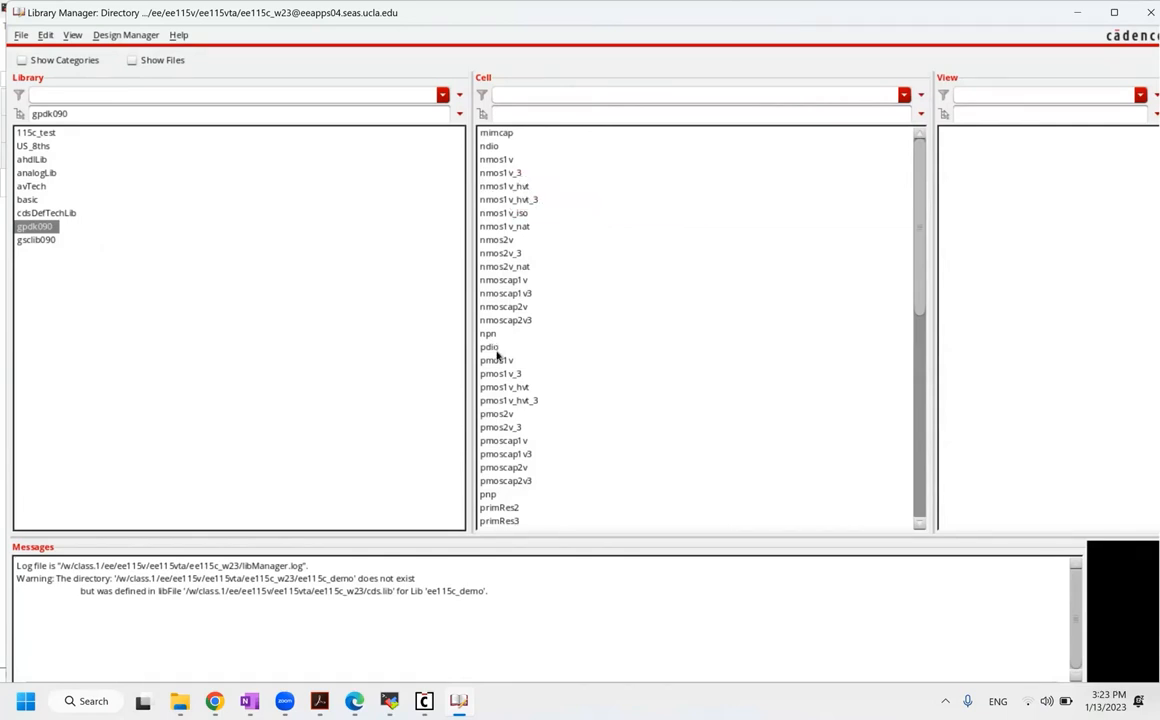
{"action": "scroll", "coordinate": [506, 418], "scroll_direction": "down", "scroll_amount": 5}
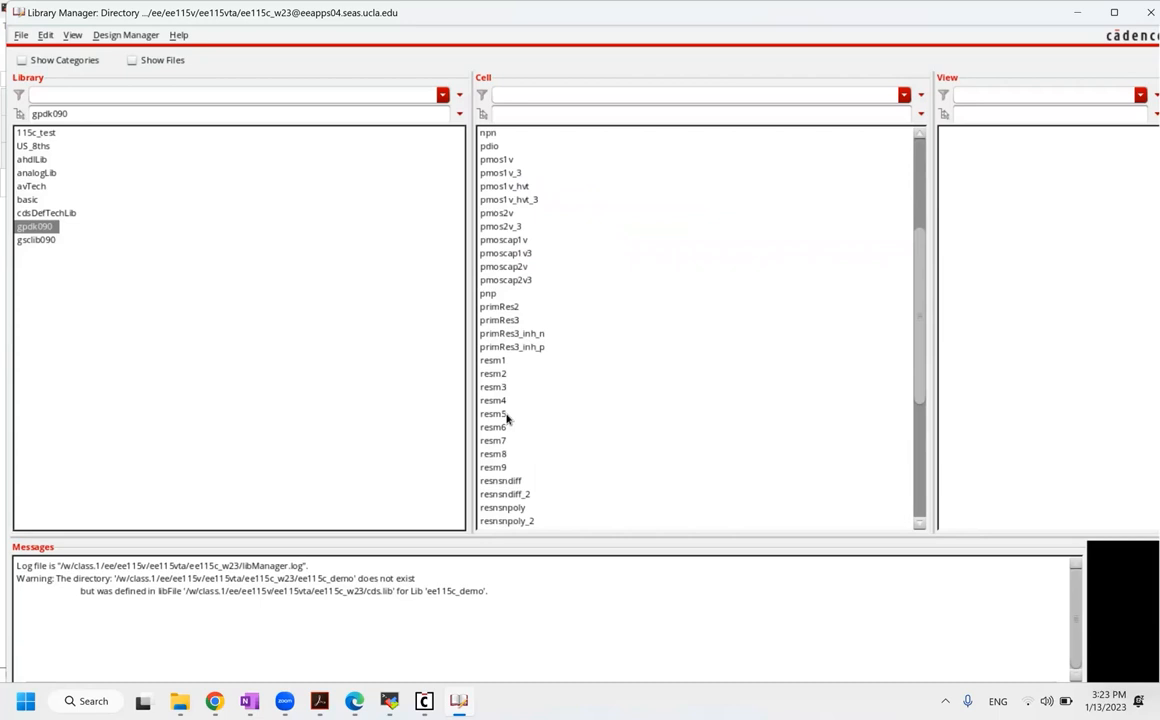
{"action": "scroll", "coordinate": [506, 418], "scroll_direction": "up", "scroll_amount": 5}
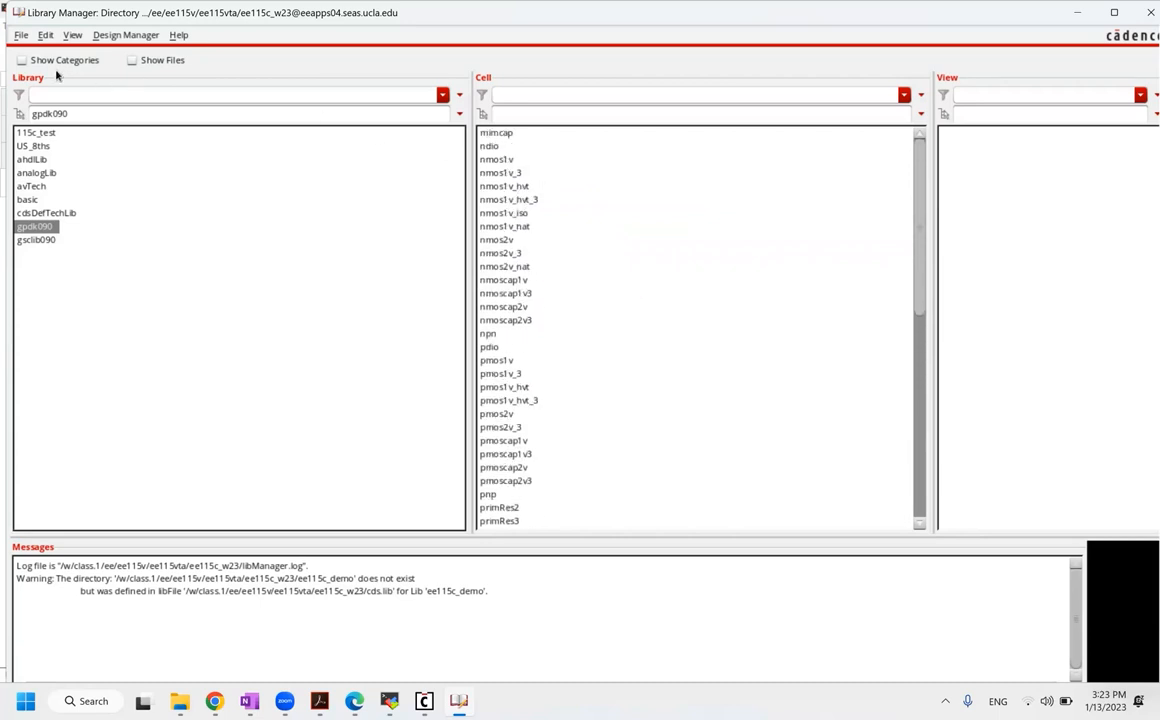
{"action": "left_click", "coordinate": [30, 60]}
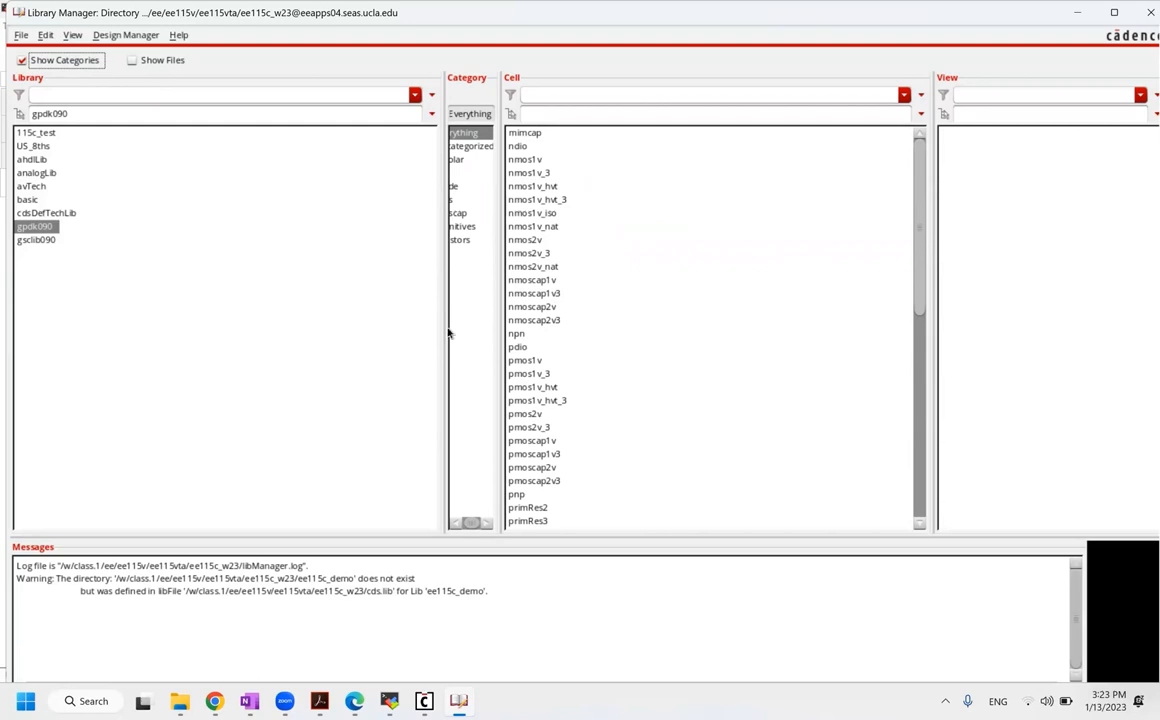
{"action": "left_click_drag", "start_coordinate": [273, 317], "coordinate": [207, 318]}
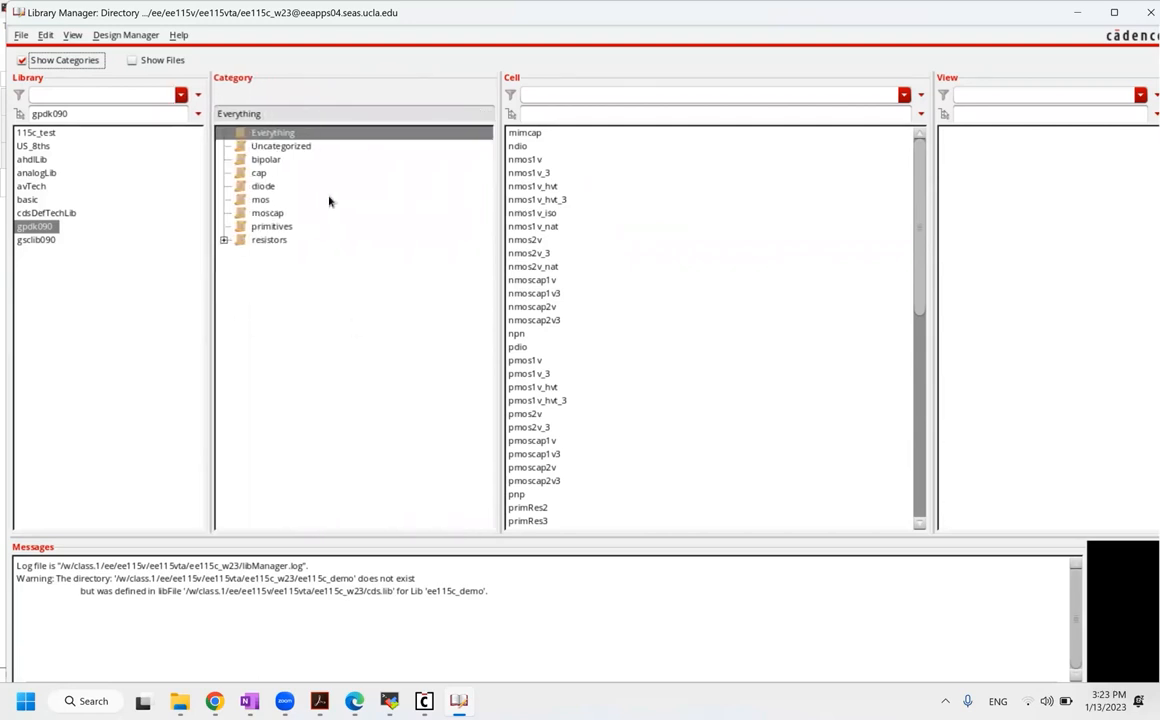
{"action": "left_click", "coordinate": [298, 204]}
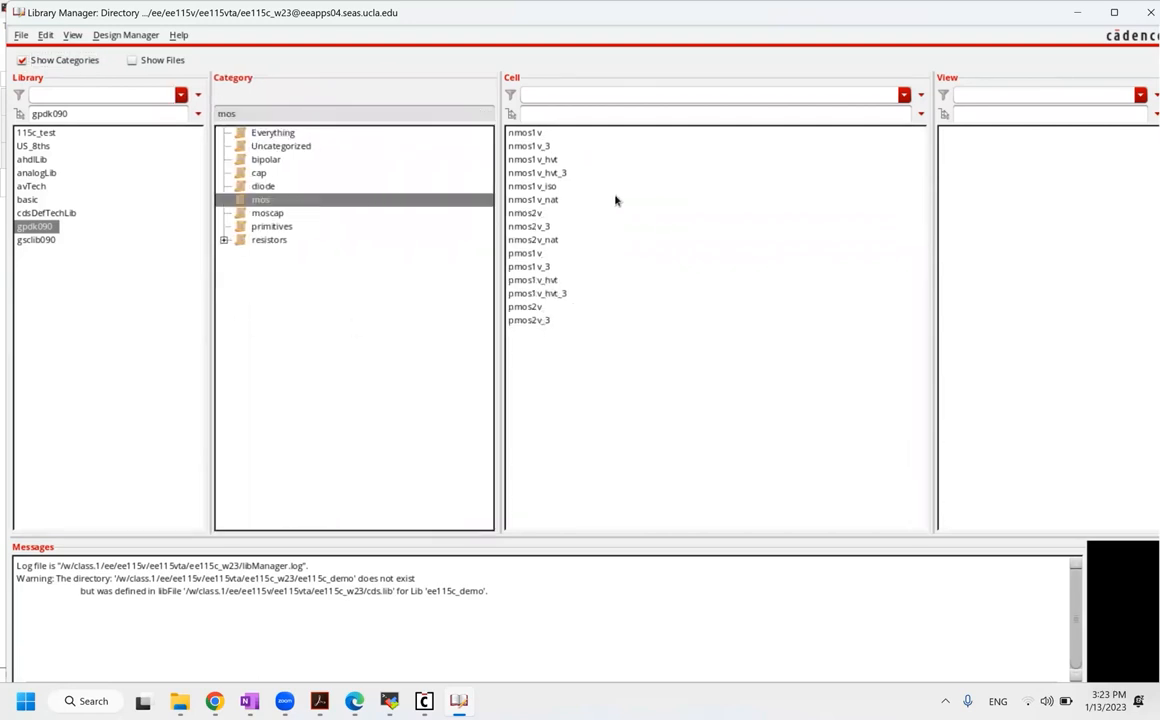
Step: Browse the nmos1v cell's symbol and layout views
{"action": "left_click", "coordinate": [549, 137]}
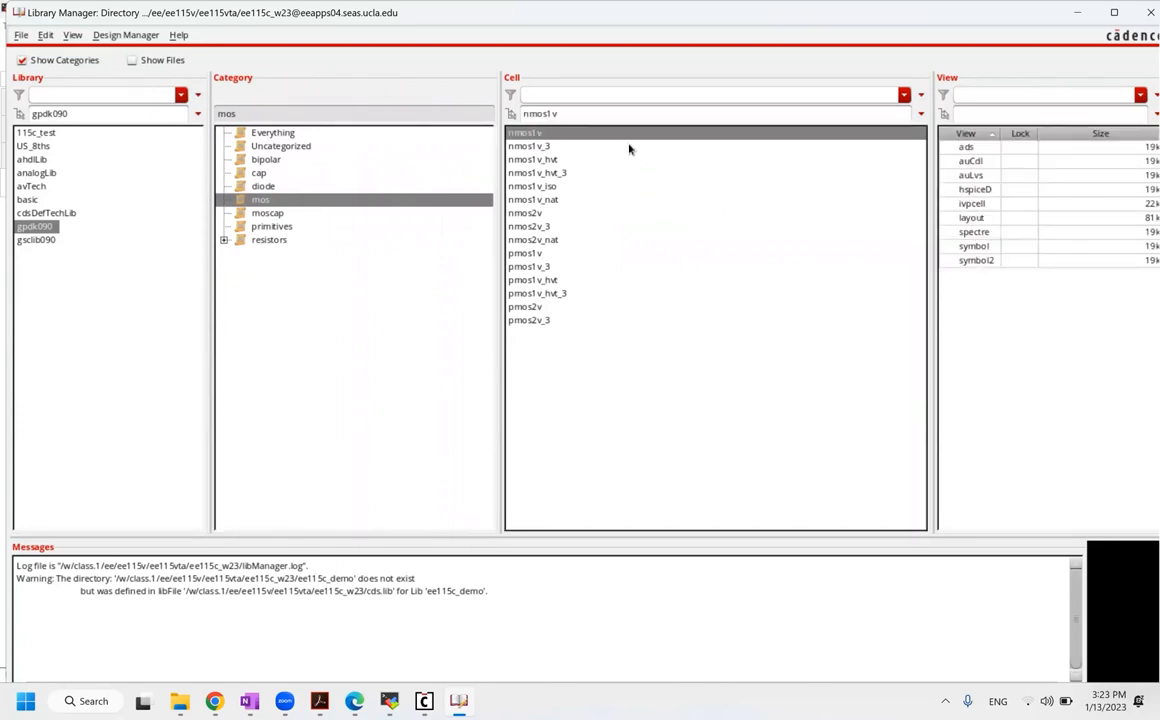
{"action": "left_click", "coordinate": [1010, 246]}
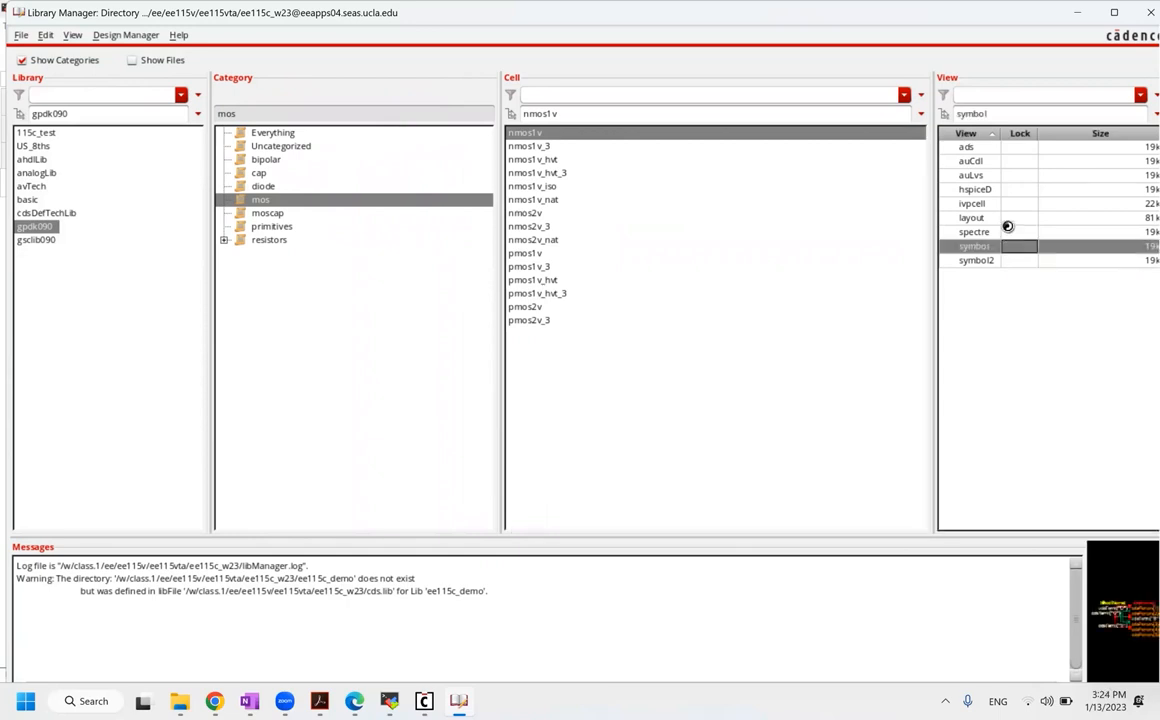
{"action": "left_click", "coordinate": [996, 218]}
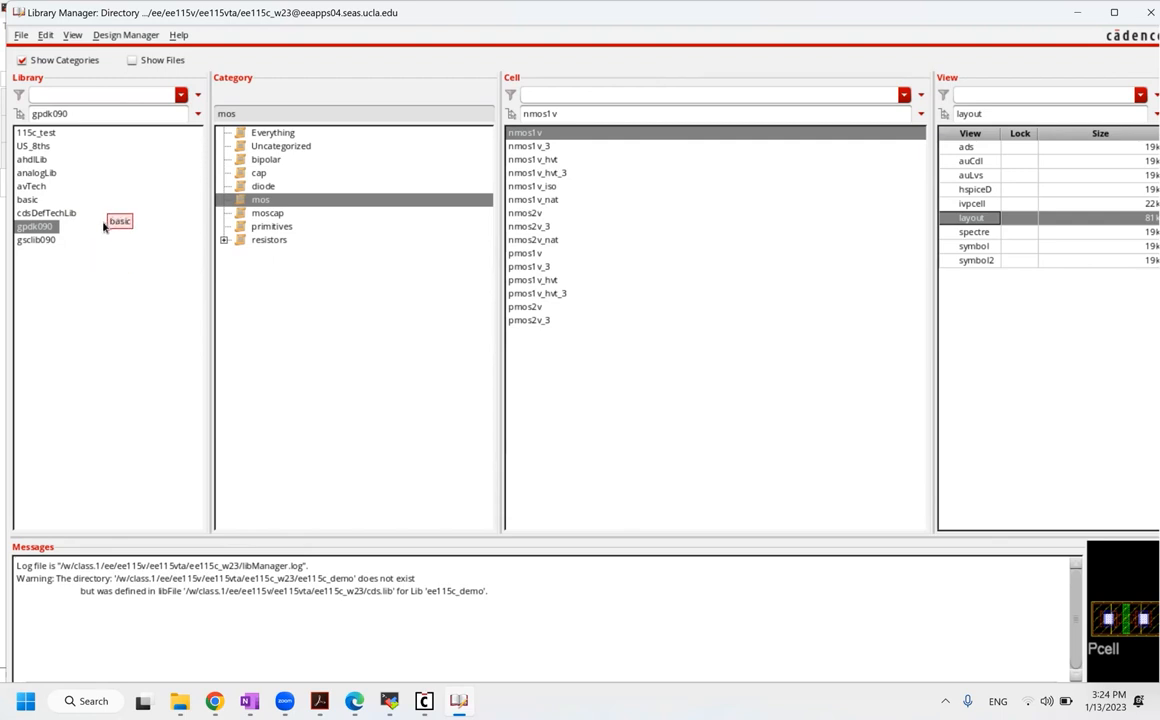
Step: Create a new library named 115c_demo
{"action": "left_click", "coordinate": [20, 36]}
{"action": "mouse_move", "coordinate": [78, 55]}
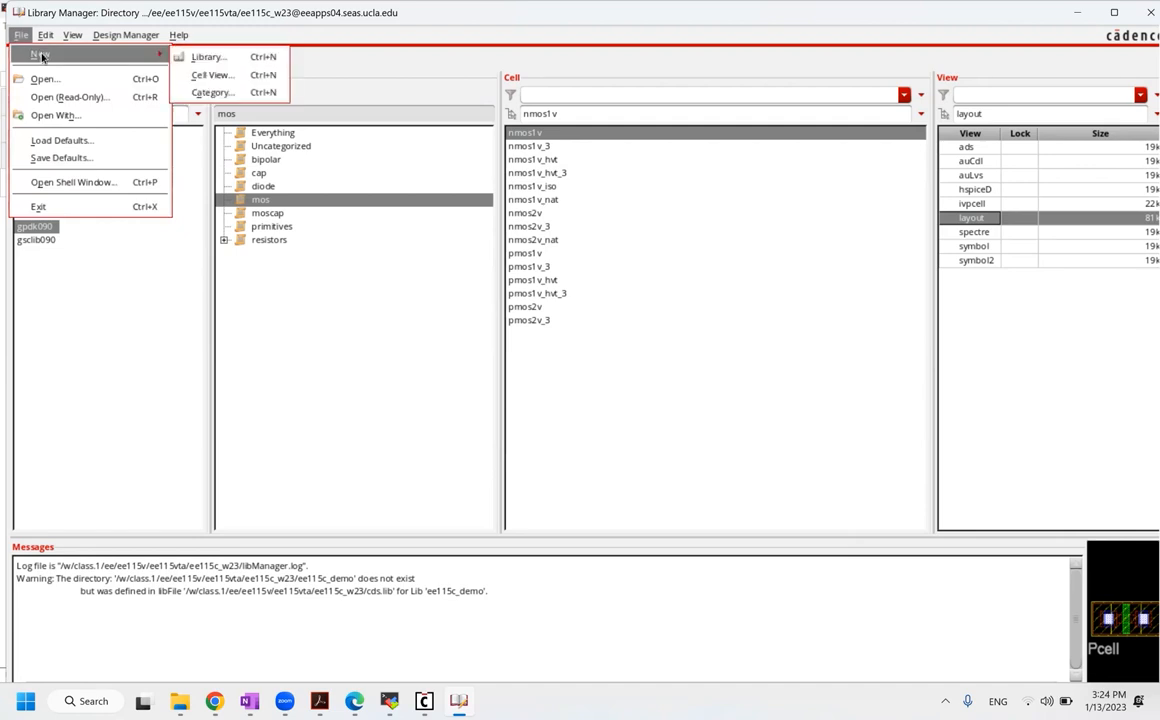
{"action": "left_click", "coordinate": [218, 57]}
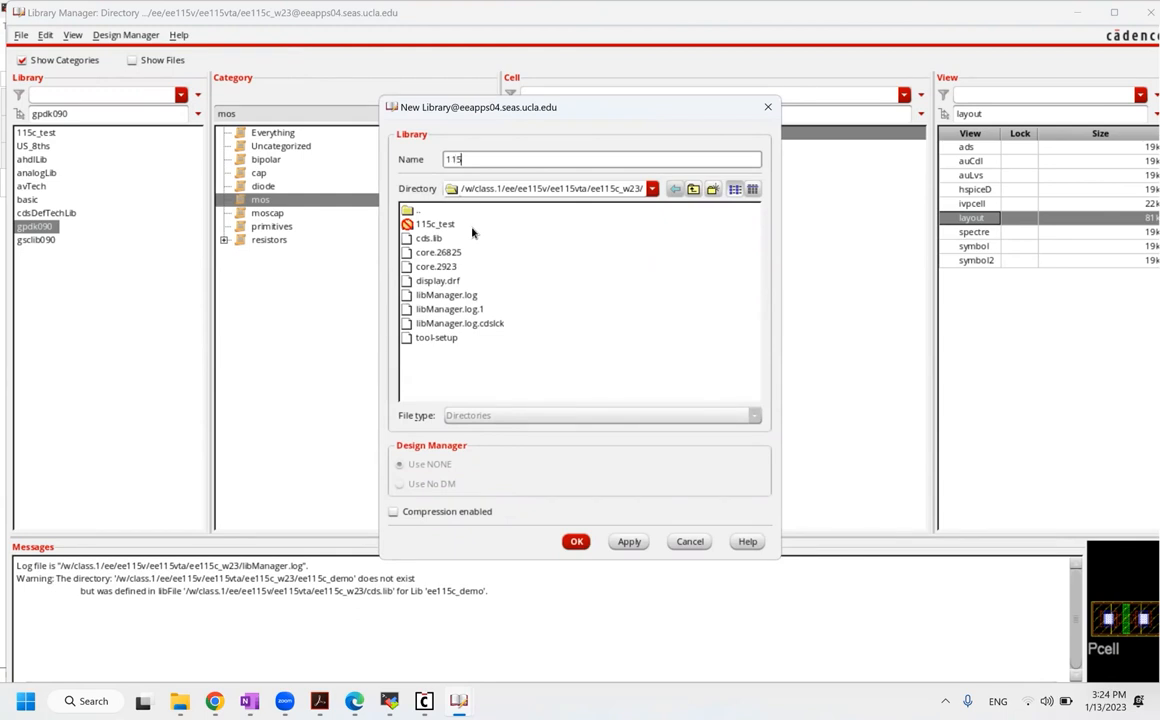
{"action": "type", "text": "115c_demo"}
{"action": "left_click", "coordinate": [575, 543]}
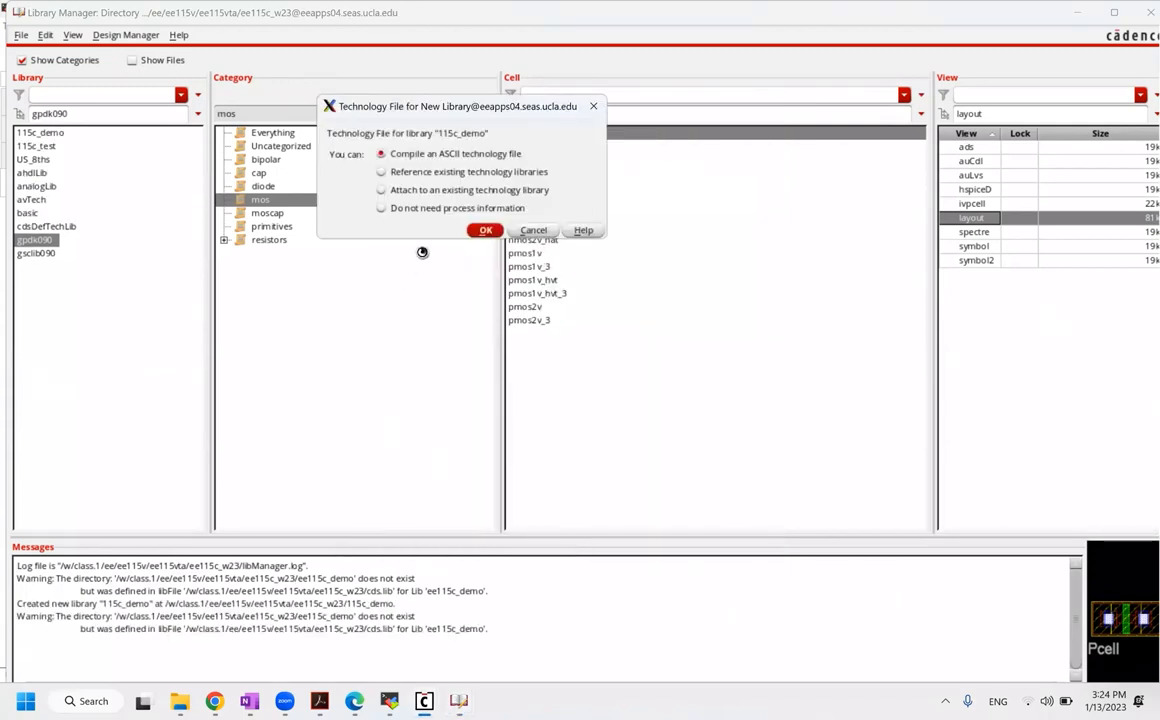
Step: Attach 115c_demo to the existing gpdk090 technology library
{"action": "left_click", "coordinate": [435, 191]}
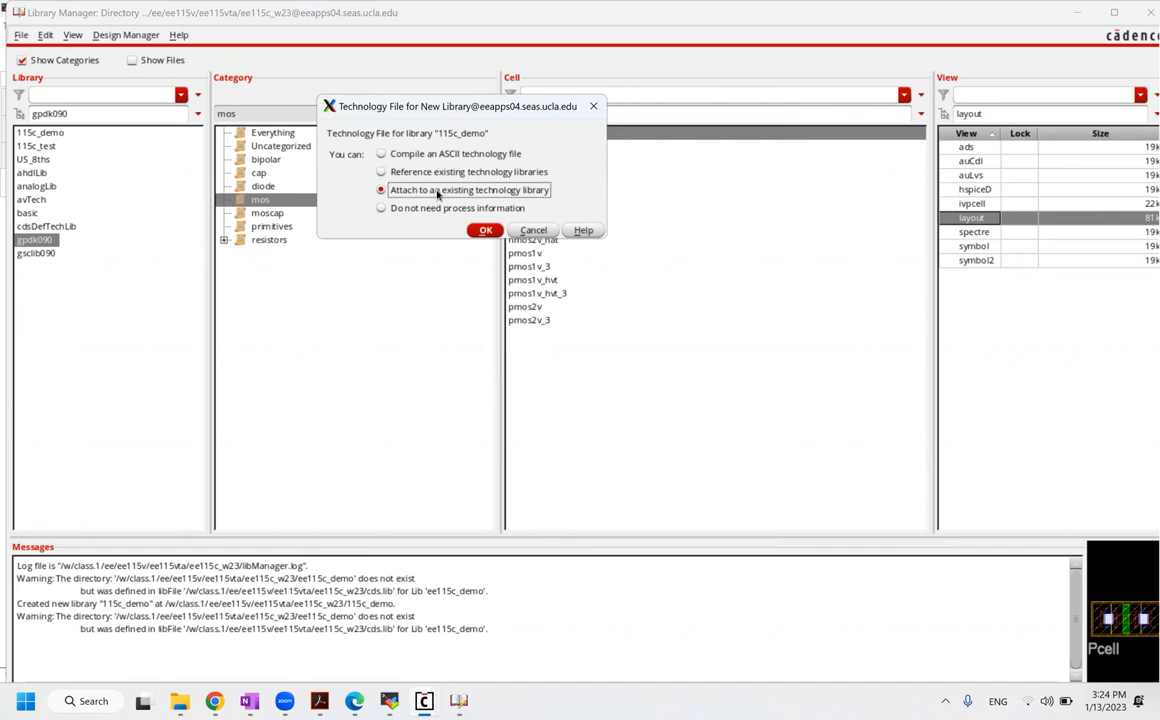
{"action": "left_click", "coordinate": [485, 231]}
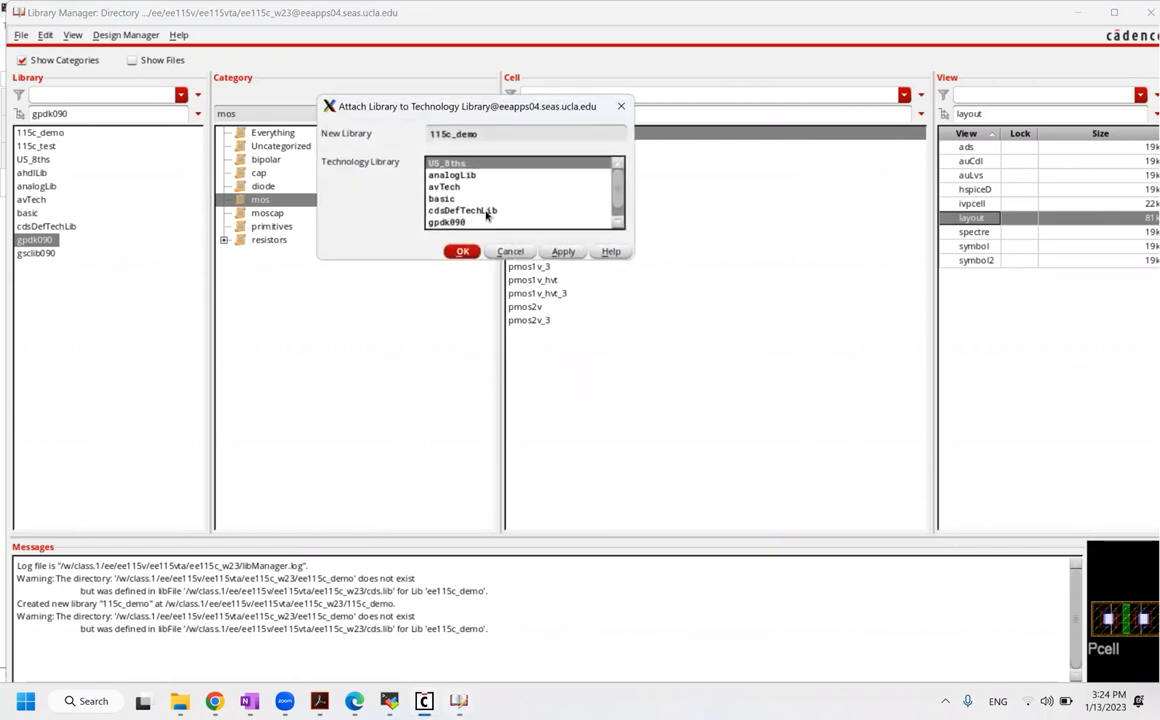
{"action": "left_click", "coordinate": [450, 222]}
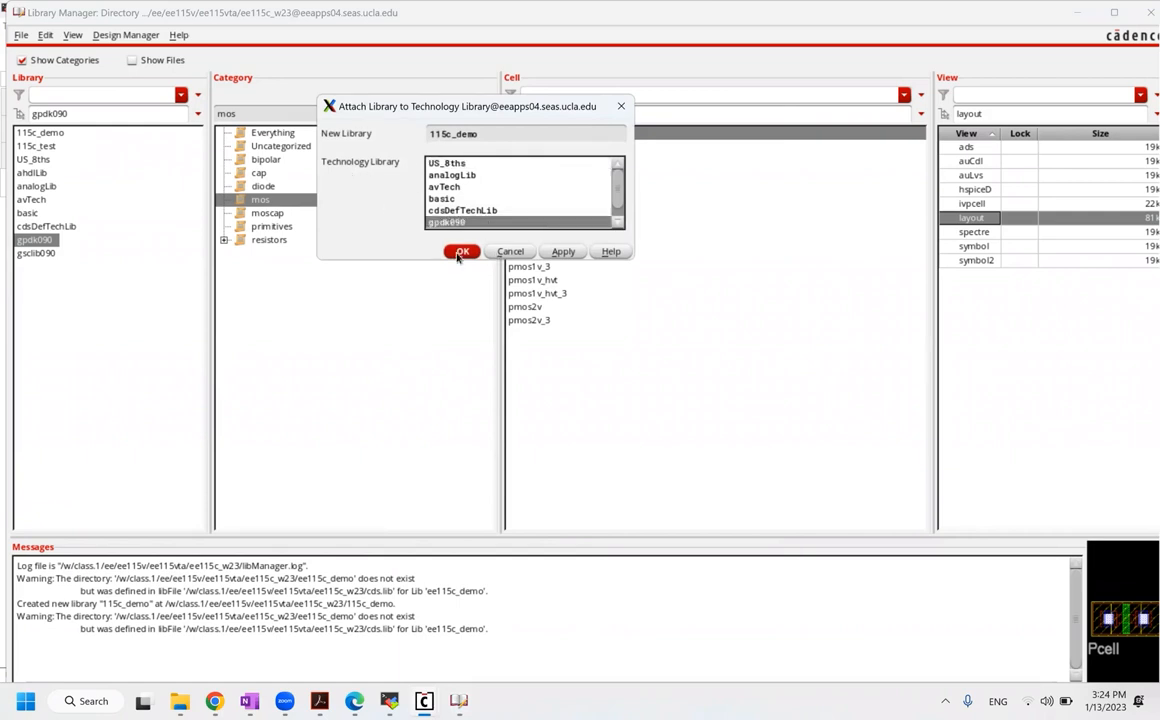
{"action": "left_click", "coordinate": [458, 251]}
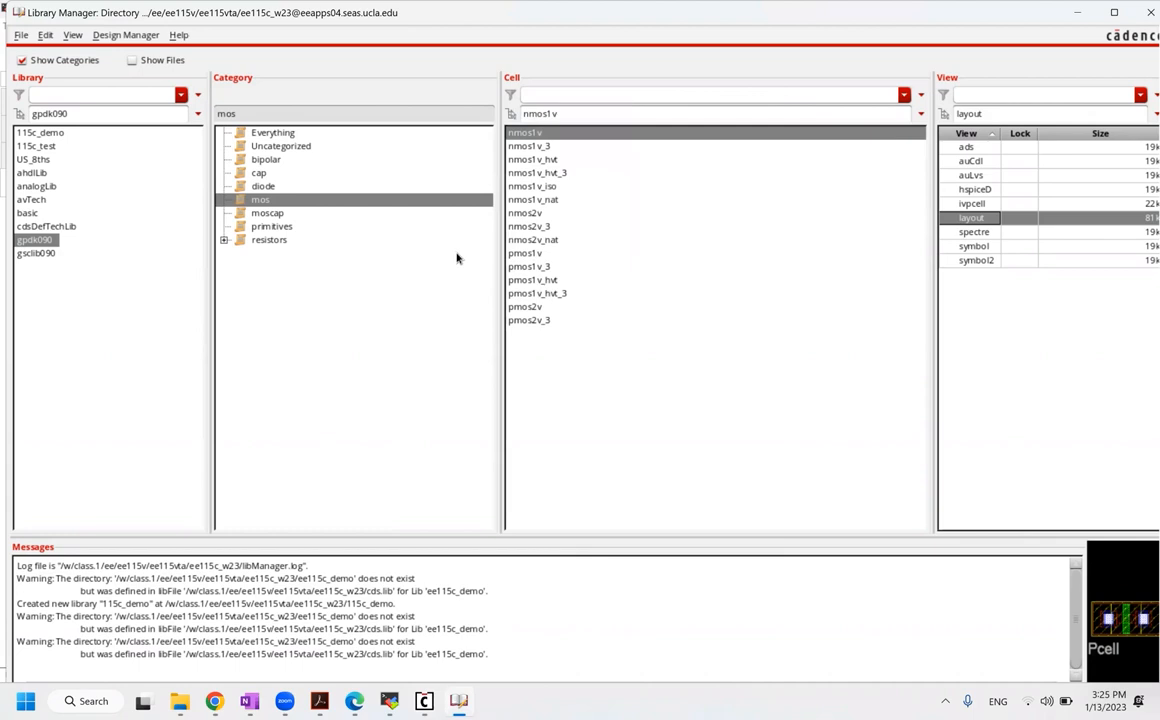
Step: Select 115c_demo, hide the categories pane, and start a new schematic cell view there
{"action": "left_click", "coordinate": [52, 133]}
{"action": "left_click", "coordinate": [320, 166]}
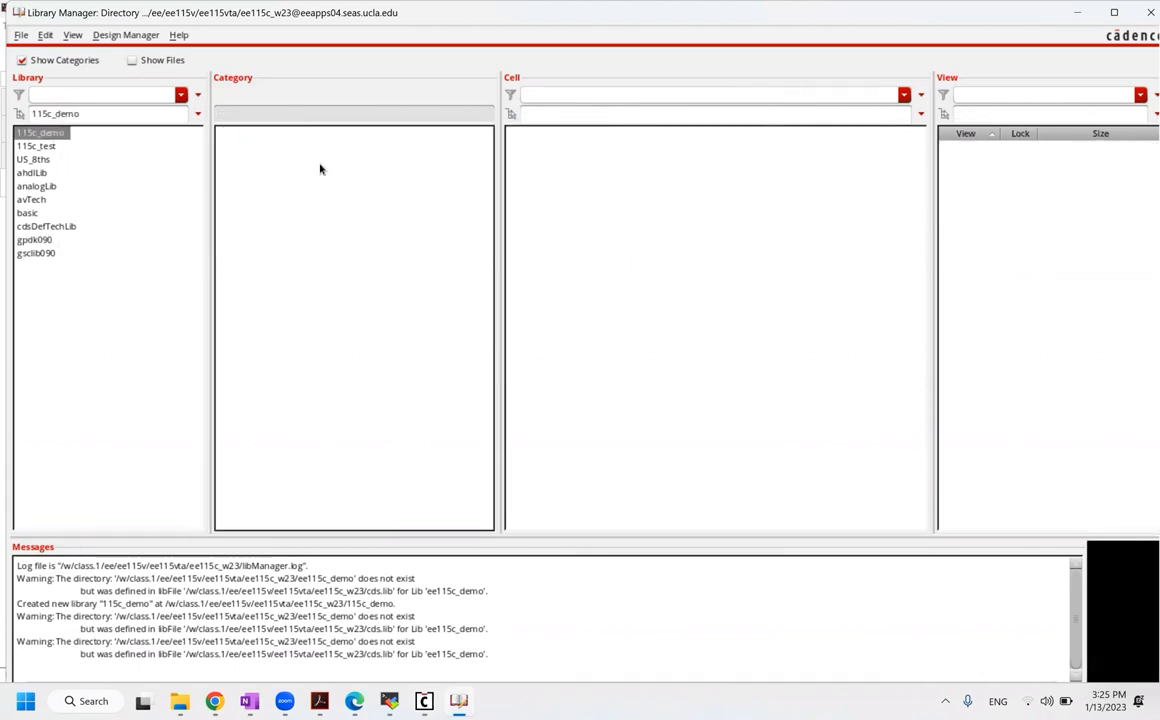
{"action": "left_click", "coordinate": [89, 62]}
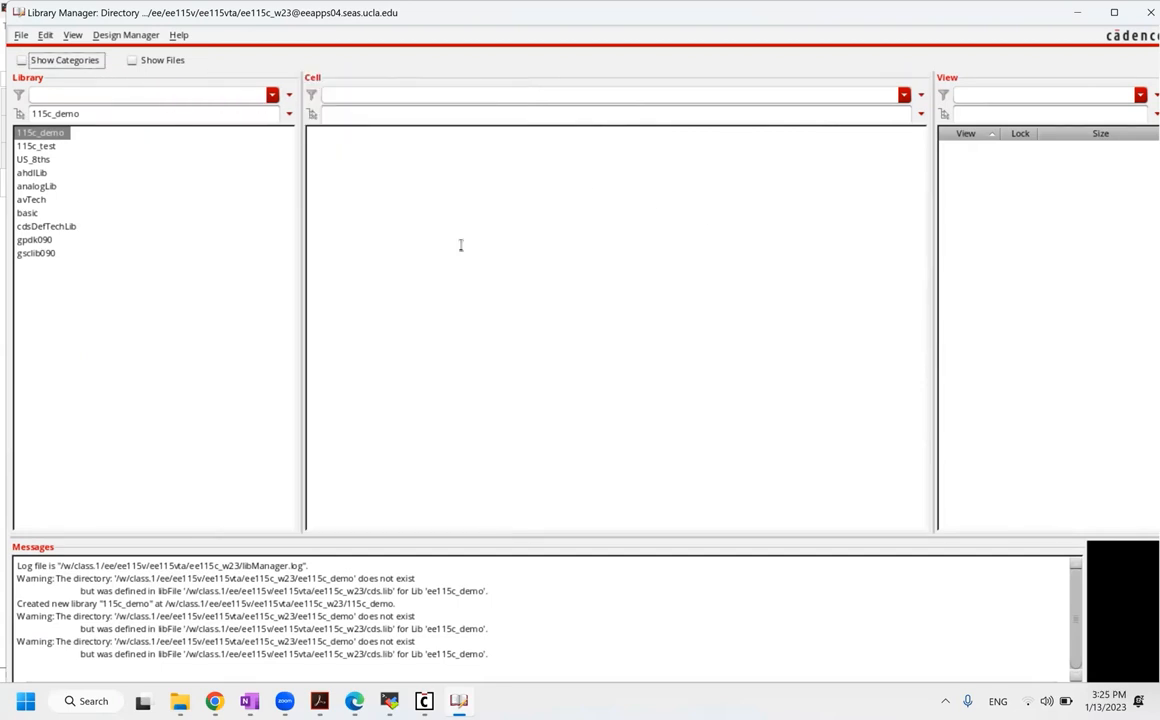
{"action": "left_click", "coordinate": [20, 35]}
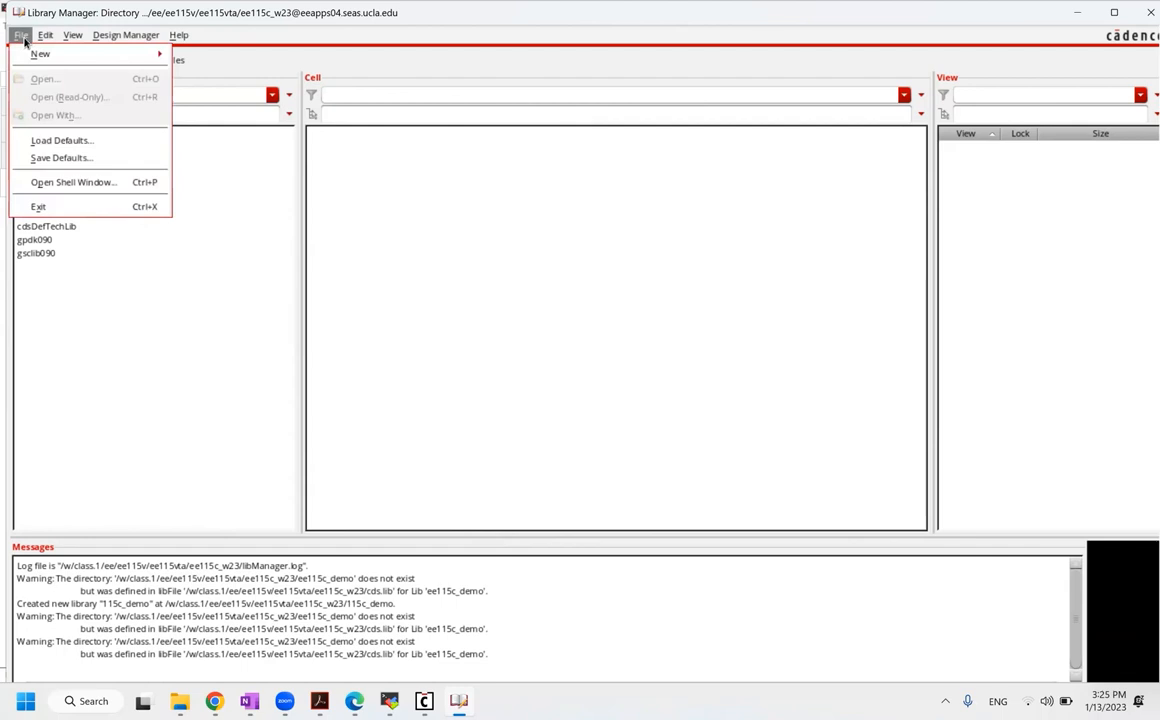
{"action": "mouse_move", "coordinate": [40, 57]}
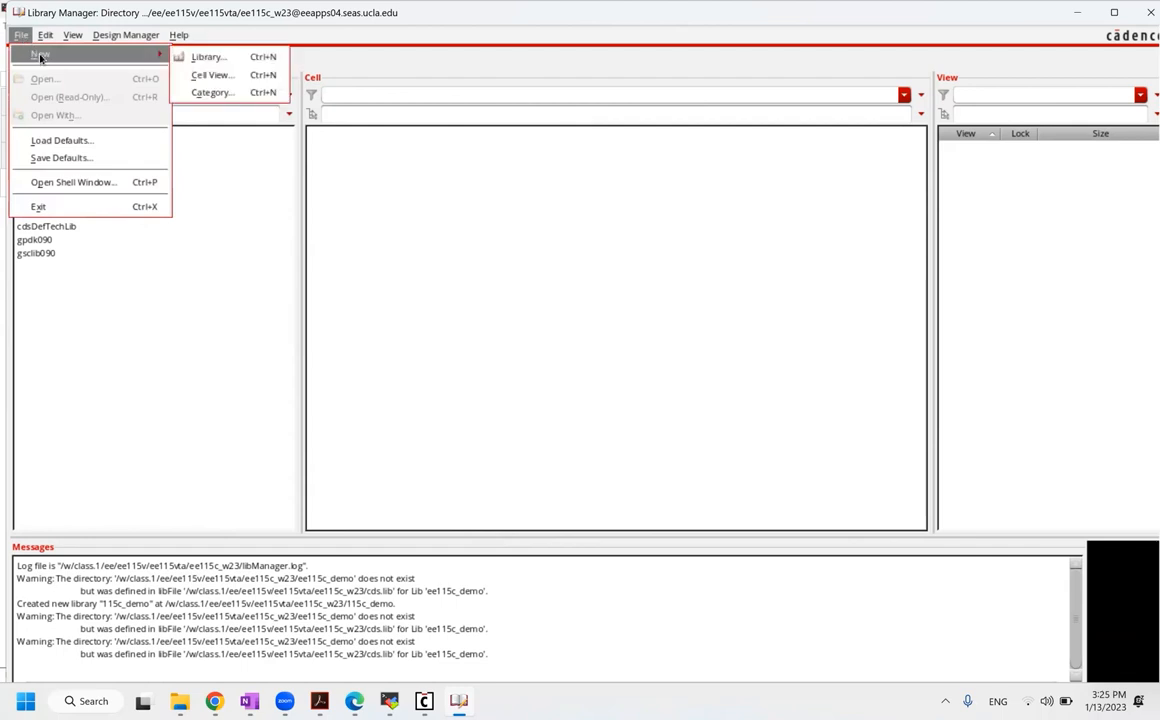
{"action": "left_click", "coordinate": [207, 82]}
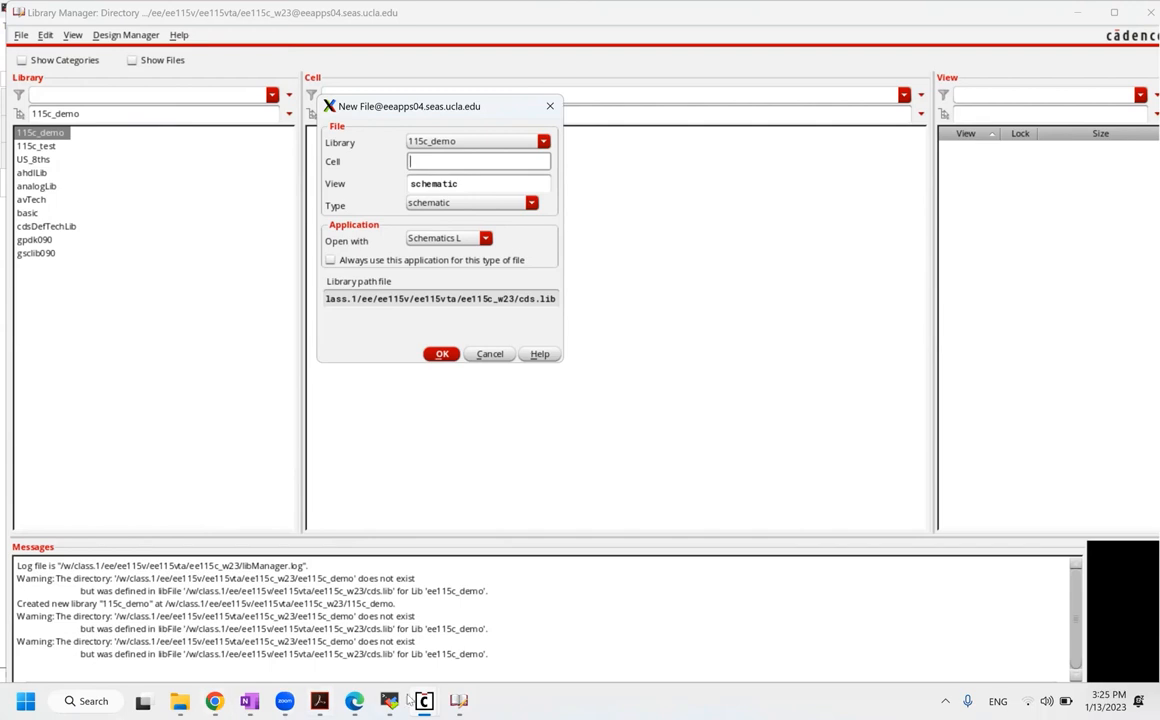
{"action": "mouse_move", "coordinate": [320, 701]}
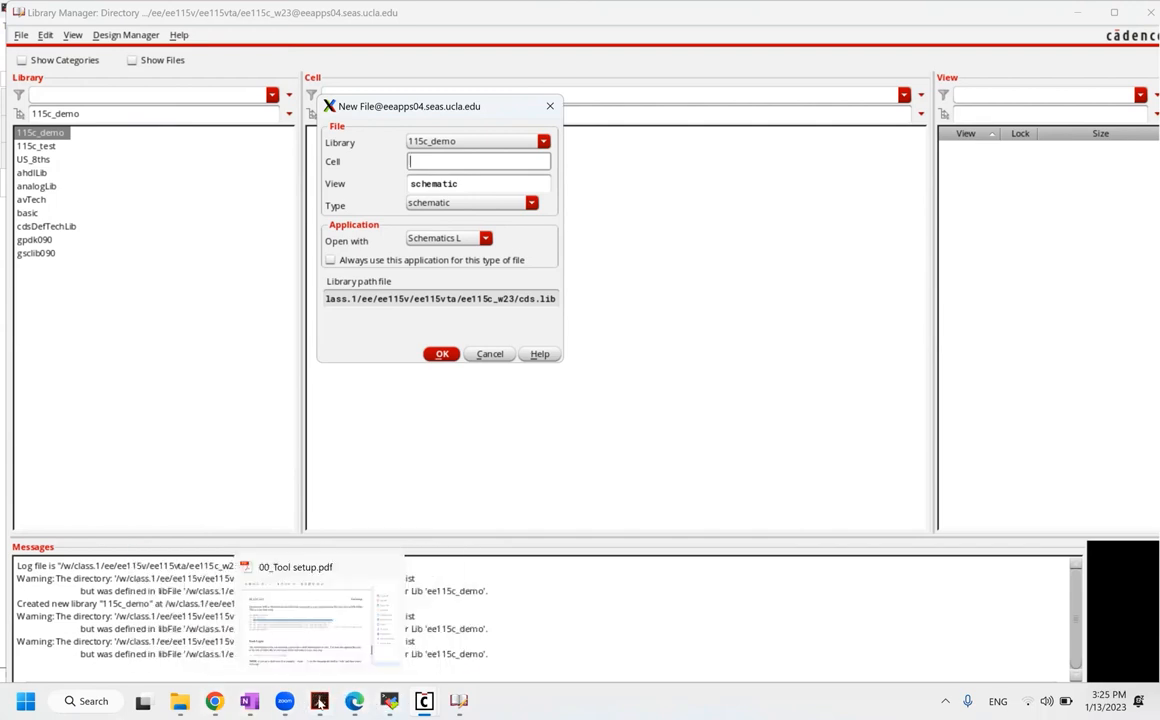
Step: Bring the EE115C_HW1_revised.pdf homework to the front in Edge and scroll to problem 1
{"action": "left_click", "coordinate": [319, 701]}
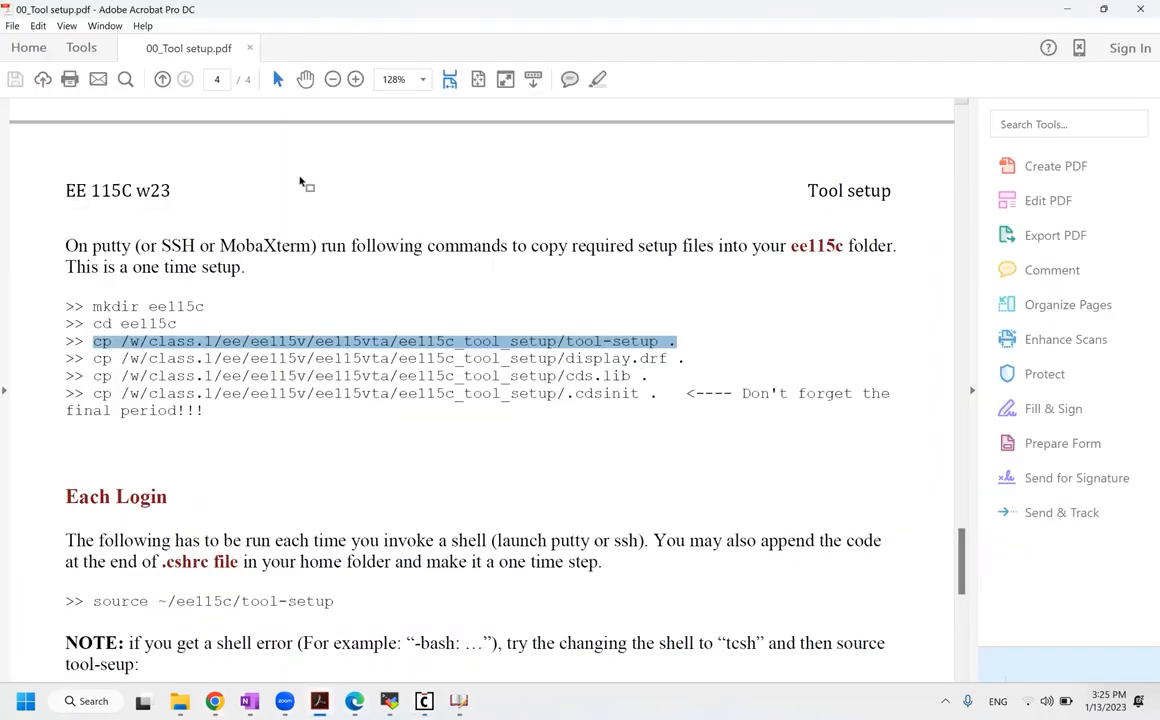
{"action": "left_click", "coordinate": [214, 701]}
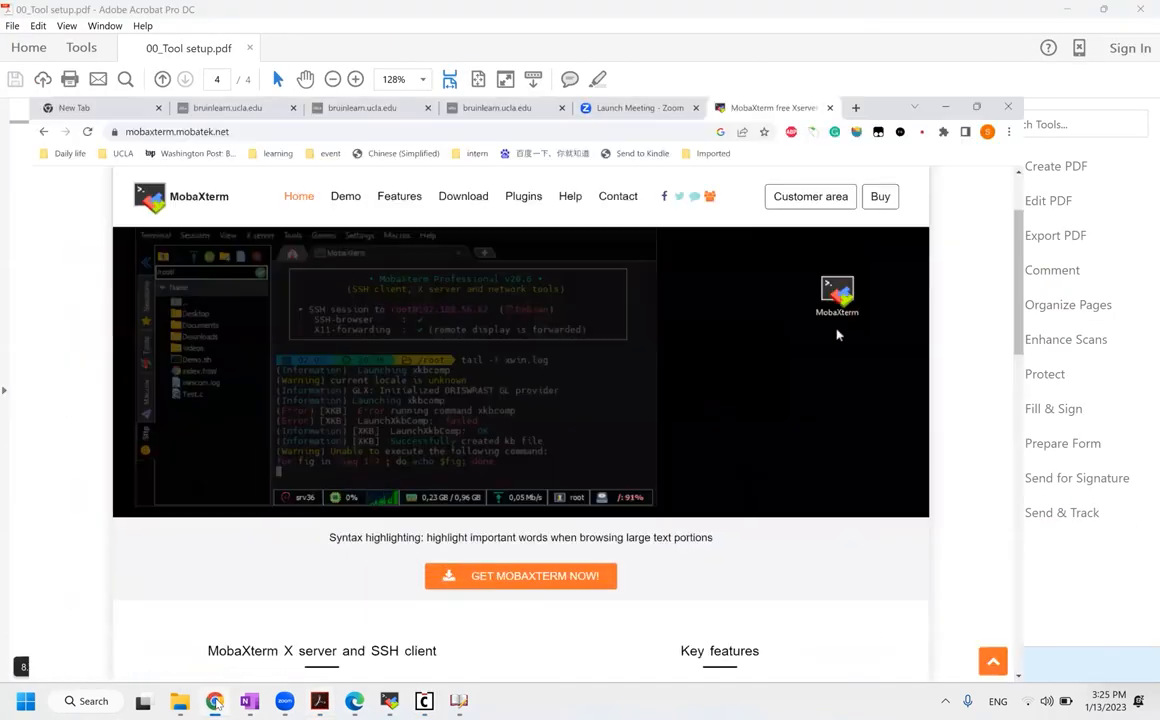
{"action": "left_click", "coordinate": [355, 701]}
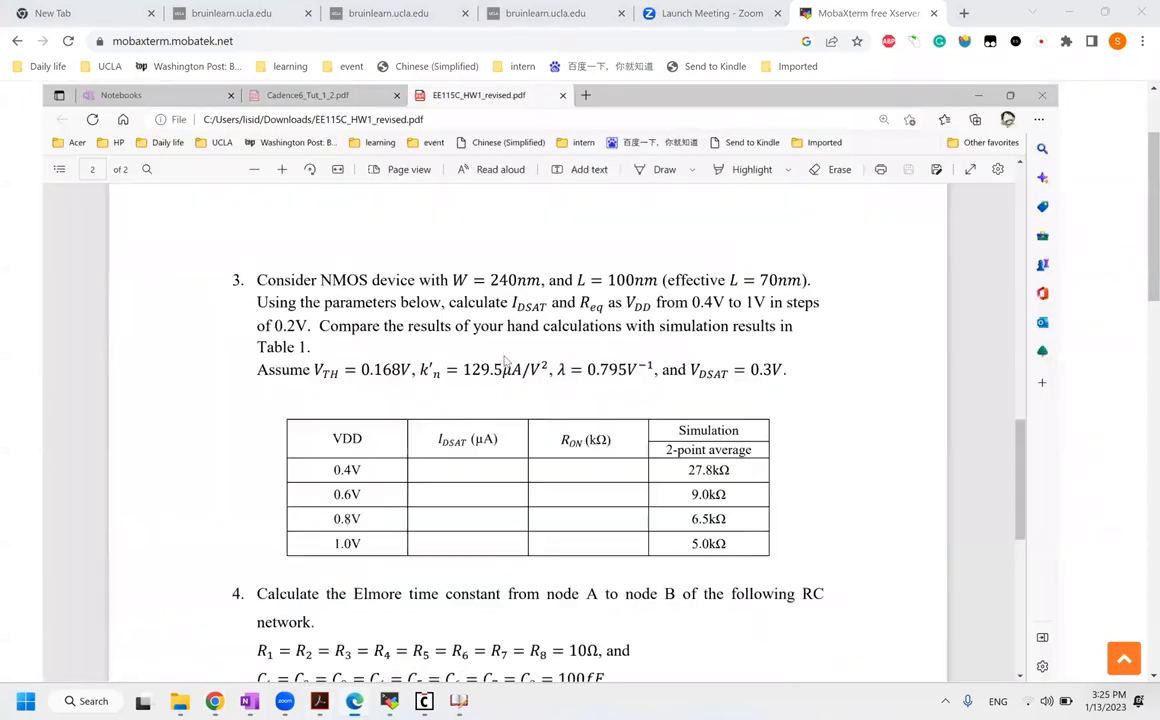
{"action": "scroll", "coordinate": [505, 361], "scroll_direction": "up", "scroll_amount": 10}
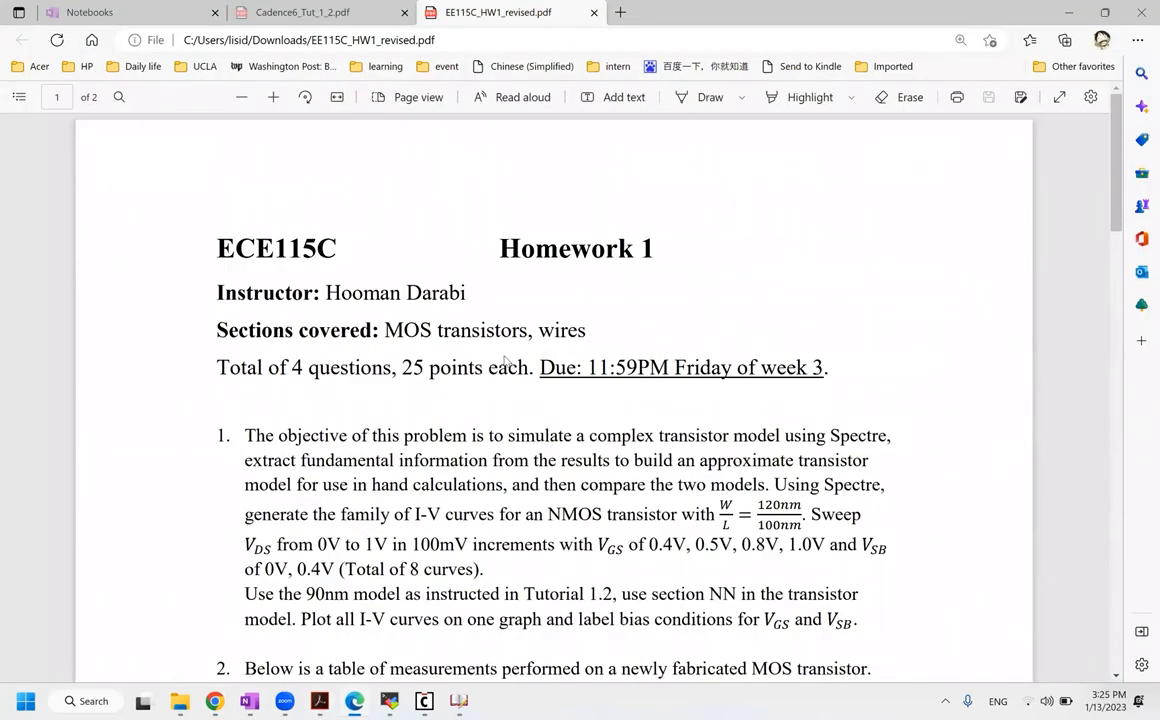
{"action": "scroll", "coordinate": [505, 361], "scroll_direction": "up", "scroll_amount": 2, "text": "ctrl"}
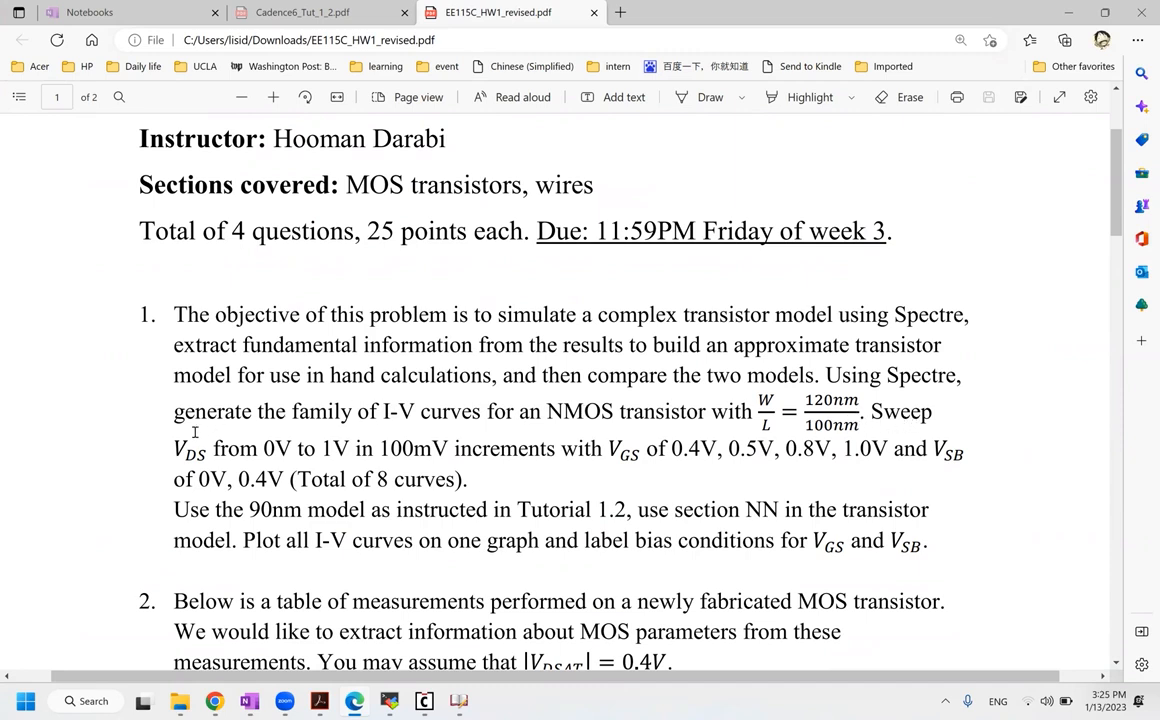
Step: Highlight problem 1's VDS sweep range text, then switch to the OneNote lecture notes
{"action": "left_click_drag", "start_coordinate": [174, 448], "coordinate": [449, 456]}
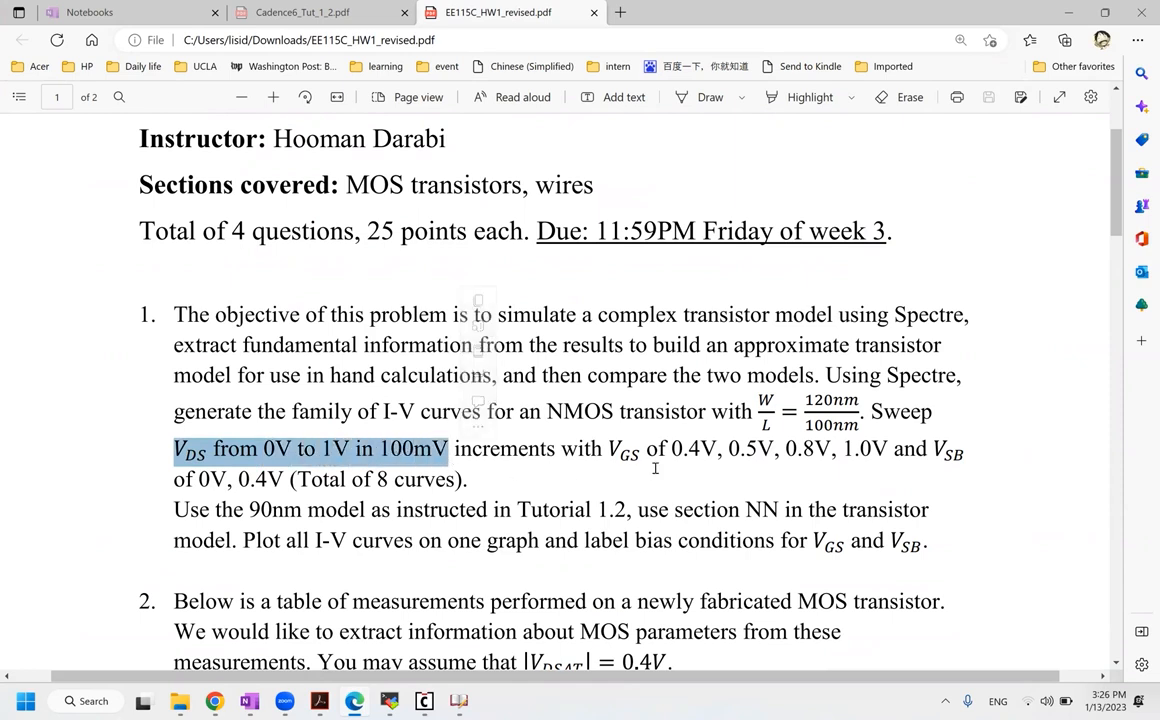
{"action": "left_click", "coordinate": [605, 452]}
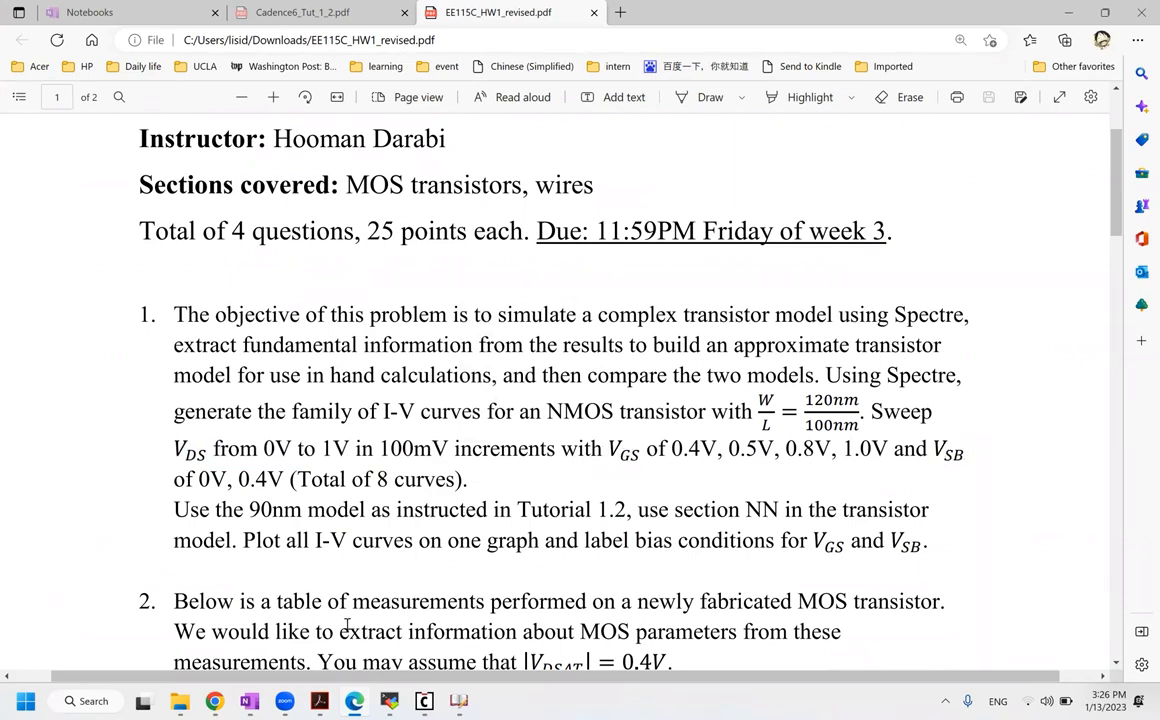
{"action": "left_click", "coordinate": [249, 701]}
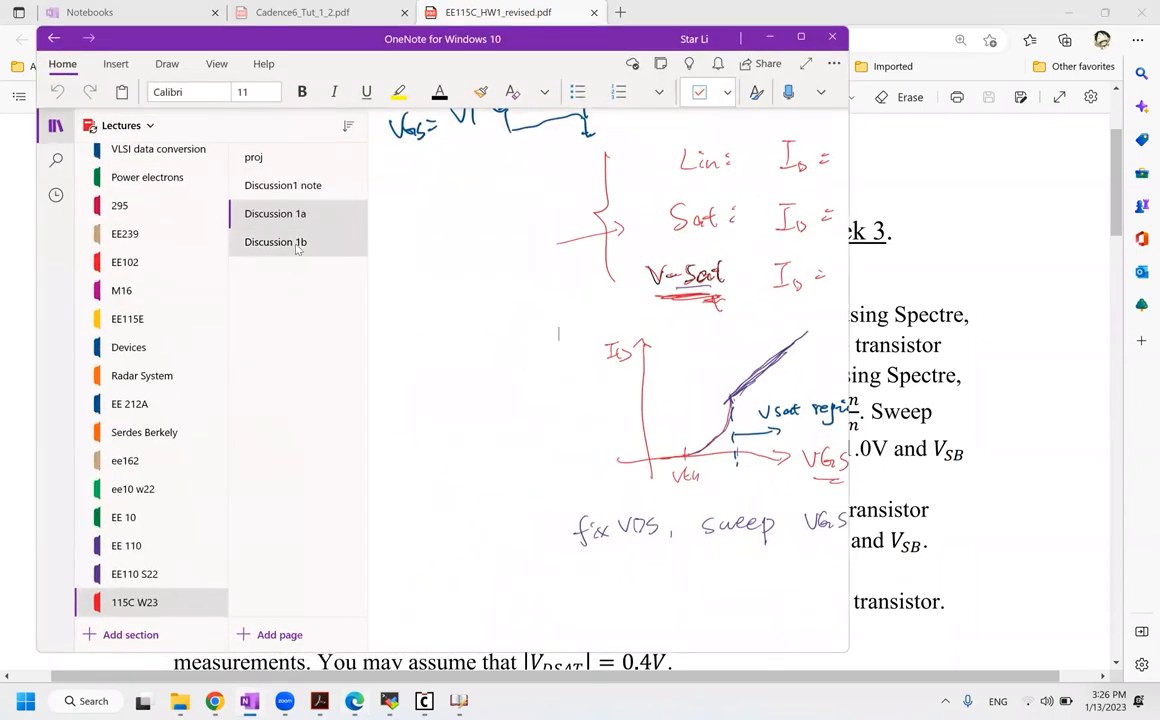
Step: Read through OneNote's Discussion 1b I–V sketches, then return to the homework PDF
{"action": "left_click", "coordinate": [297, 249]}
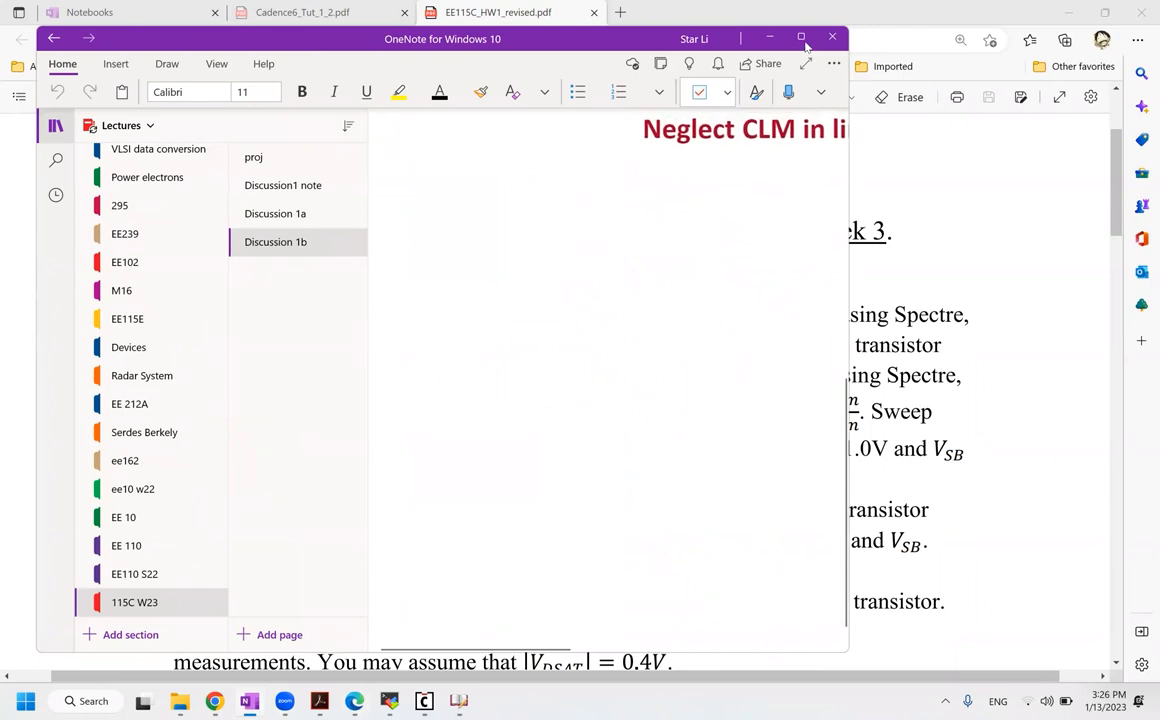
{"action": "scroll", "coordinate": [756, 307], "scroll_direction": "up", "scroll_amount": 3}
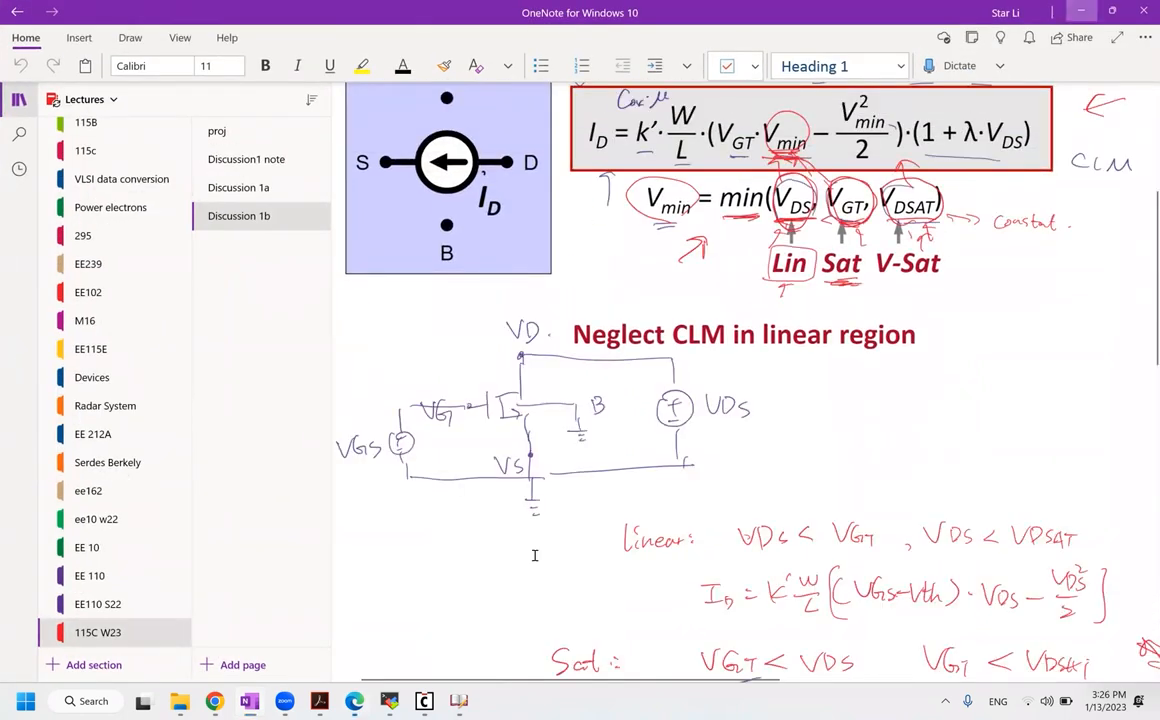
{"action": "left_click", "coordinate": [243, 702]}
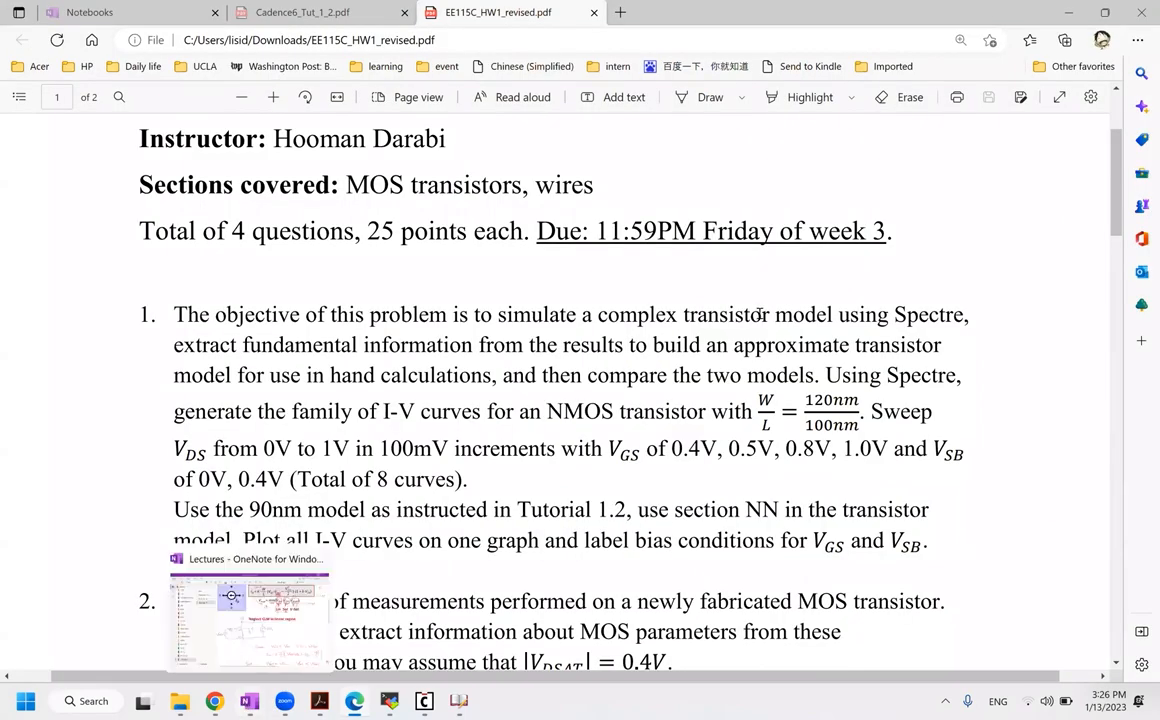
{"action": "left_click", "coordinate": [243, 702]}
{"action": "scroll", "coordinate": [609, 283], "scroll_direction": "down", "scroll_amount": 5}
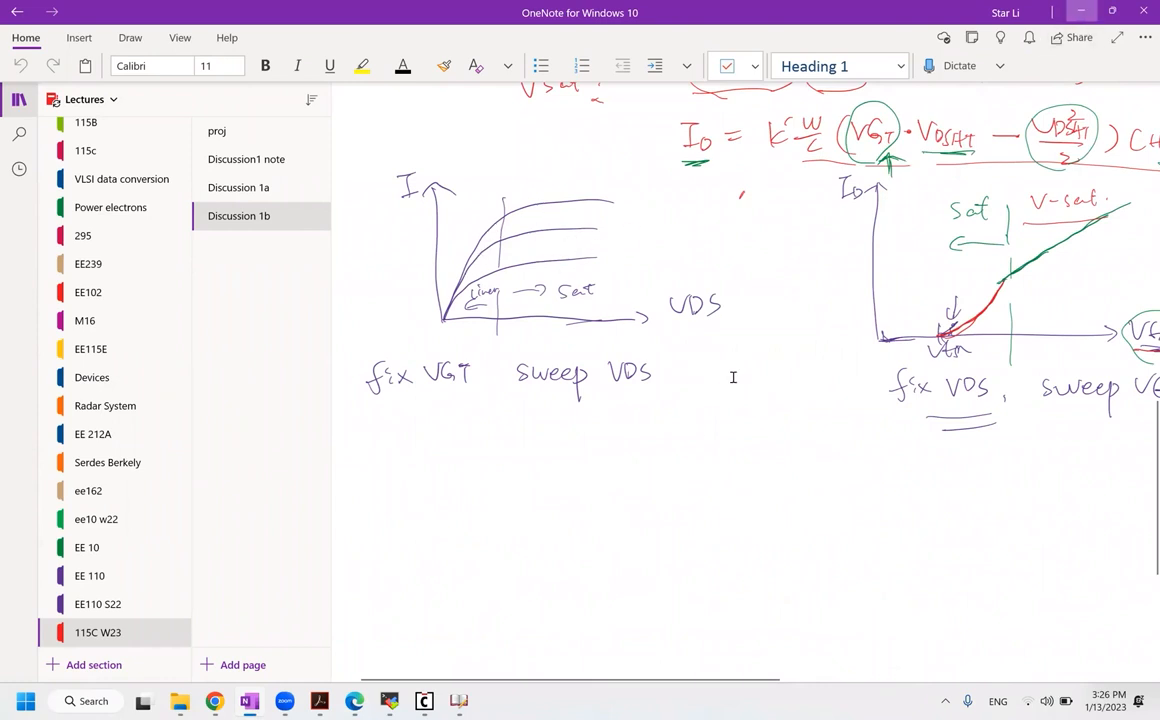
{"action": "key", "text": "alt+Tab"}
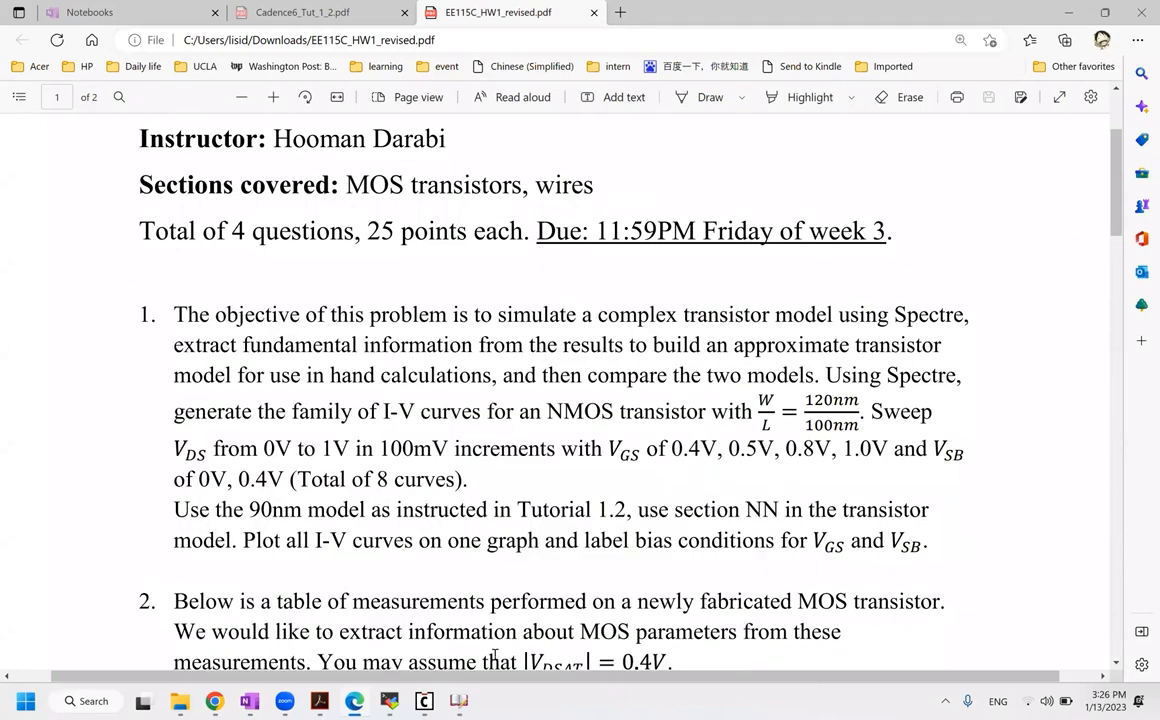
{"action": "mouse_move", "coordinate": [456, 702]}
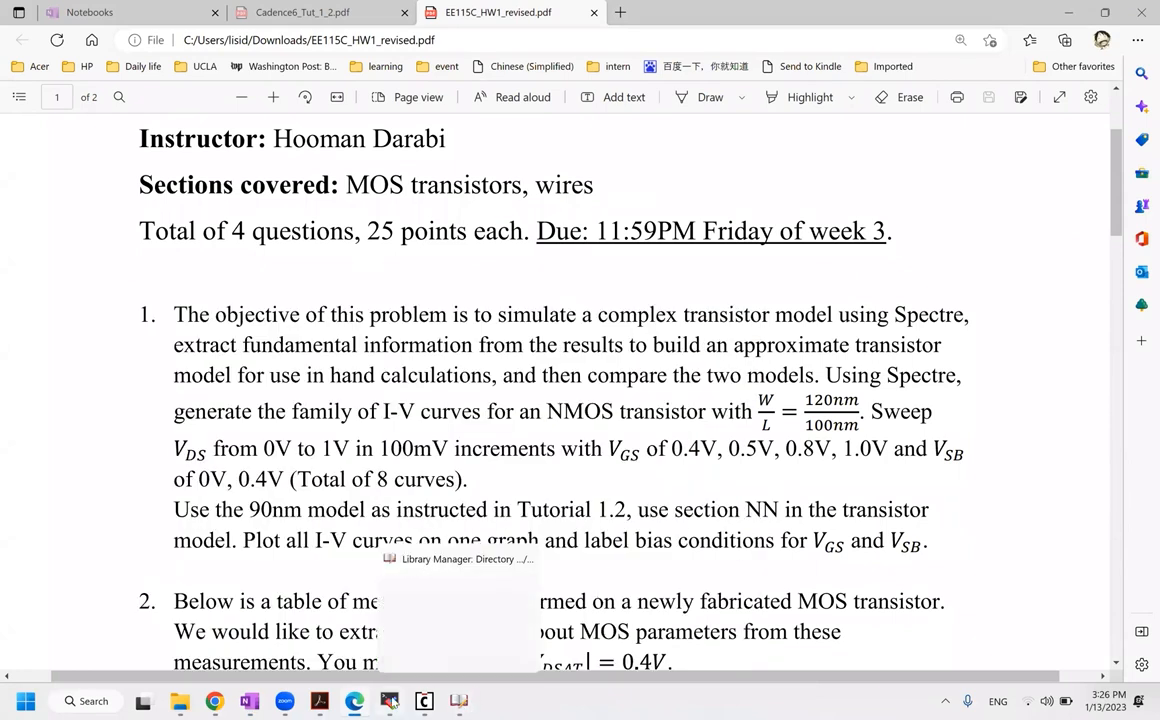
Step: Create cell ivcurve in 115c_demo, opening it with Schematics L
{"action": "left_click", "coordinate": [456, 702]}
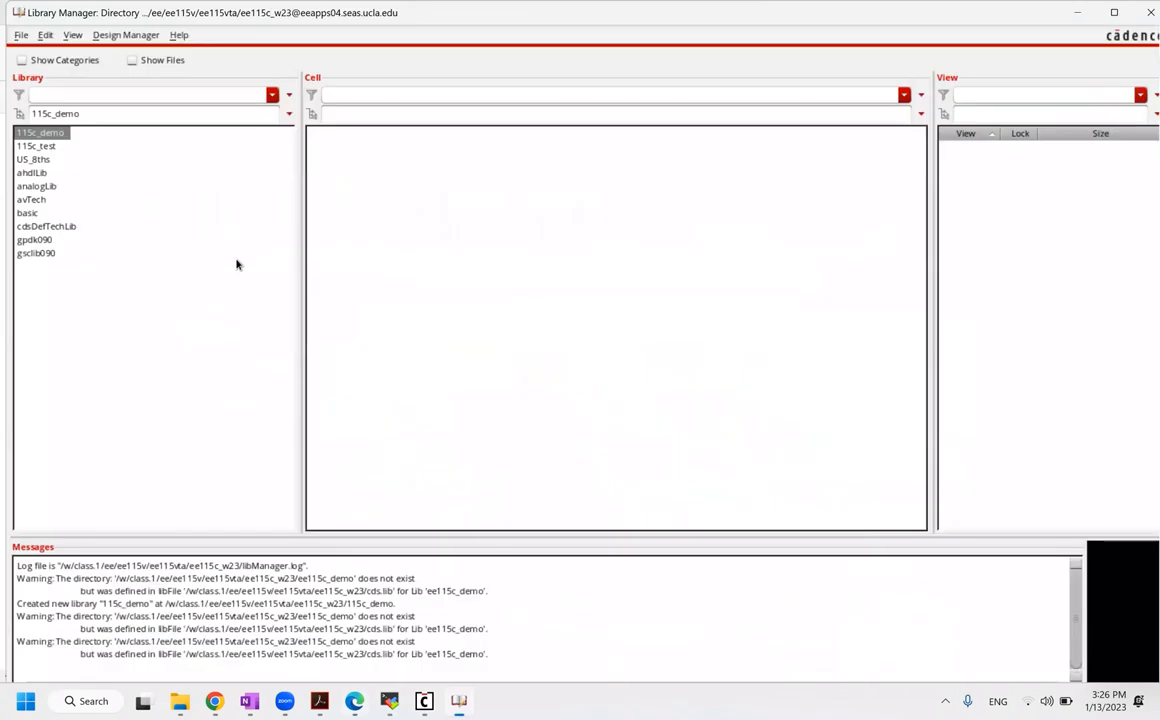
{"action": "mouse_move", "coordinate": [424, 701]}
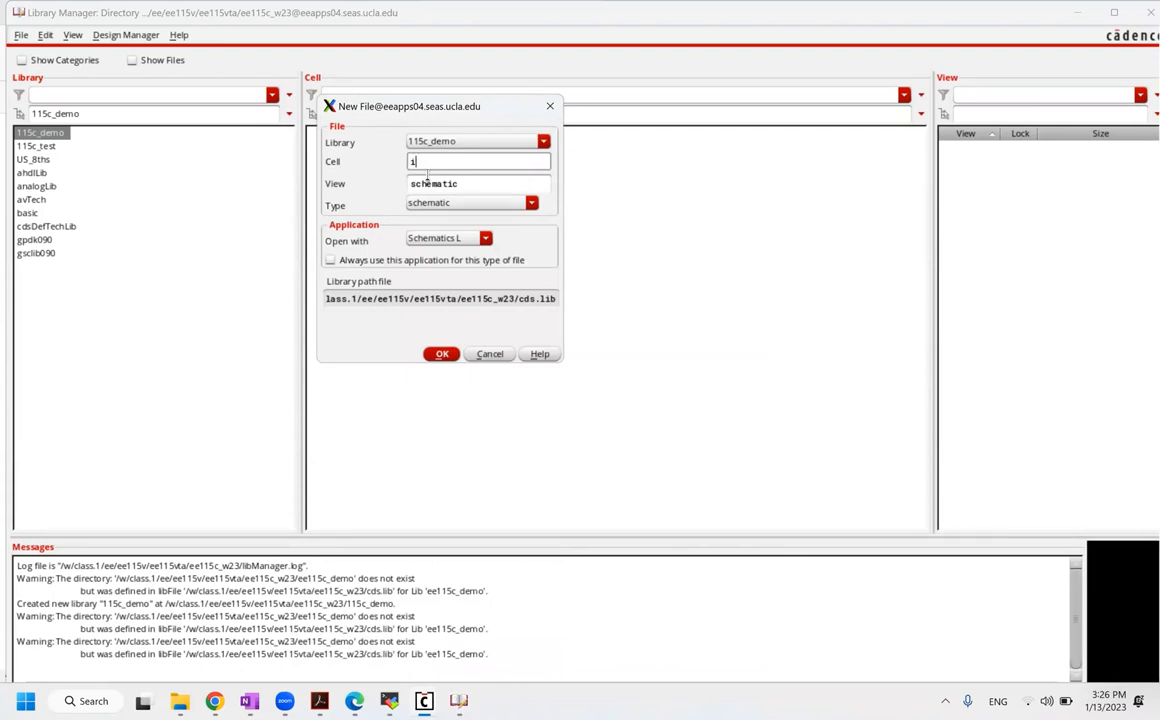
{"action": "type", "text": "ivcurve"}
{"action": "left_click", "coordinate": [484, 239]}
{"action": "left_click", "coordinate": [476, 244]}
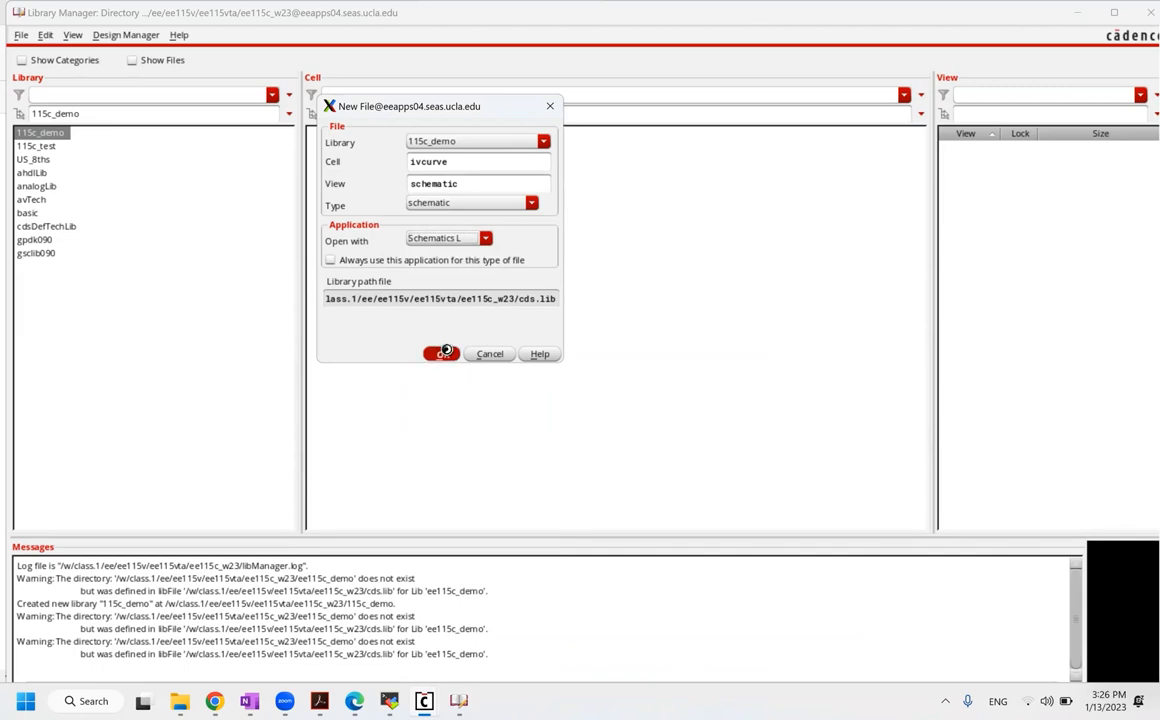
{"action": "left_click", "coordinate": [445, 354]}
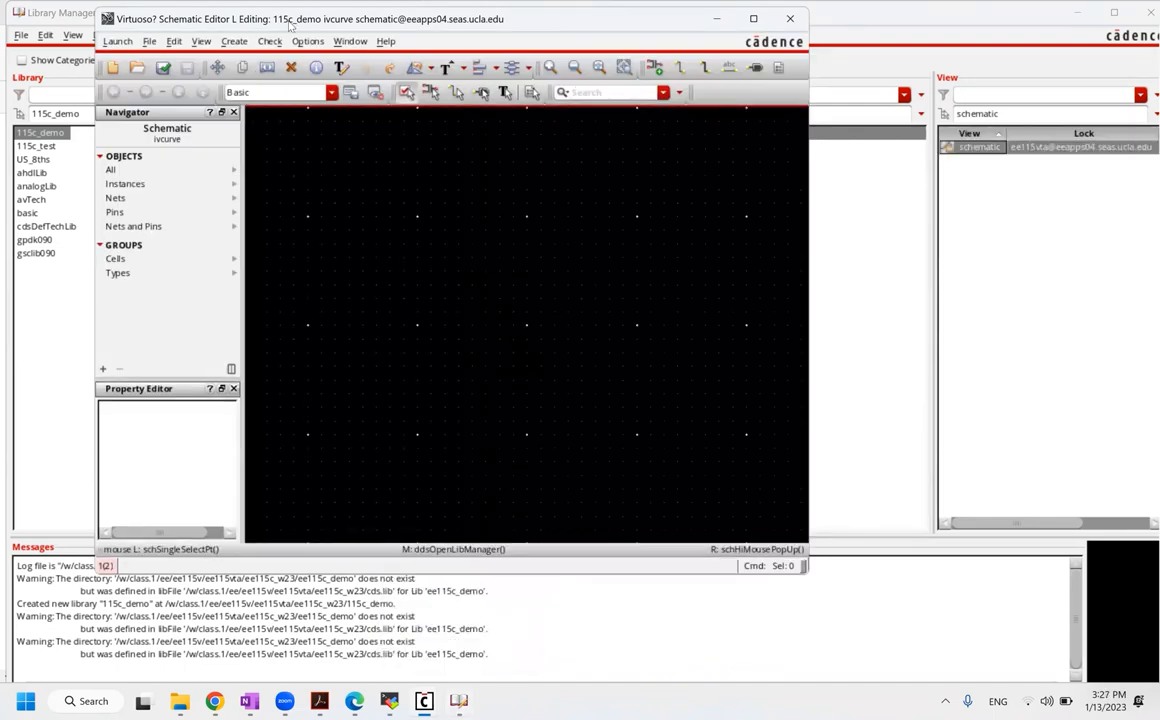
Step: Shift the ivcurve Schematic Editor window slightly down and resize it larger
{"action": "left_click_drag", "start_coordinate": [289, 27], "coordinate": [285, 52]}
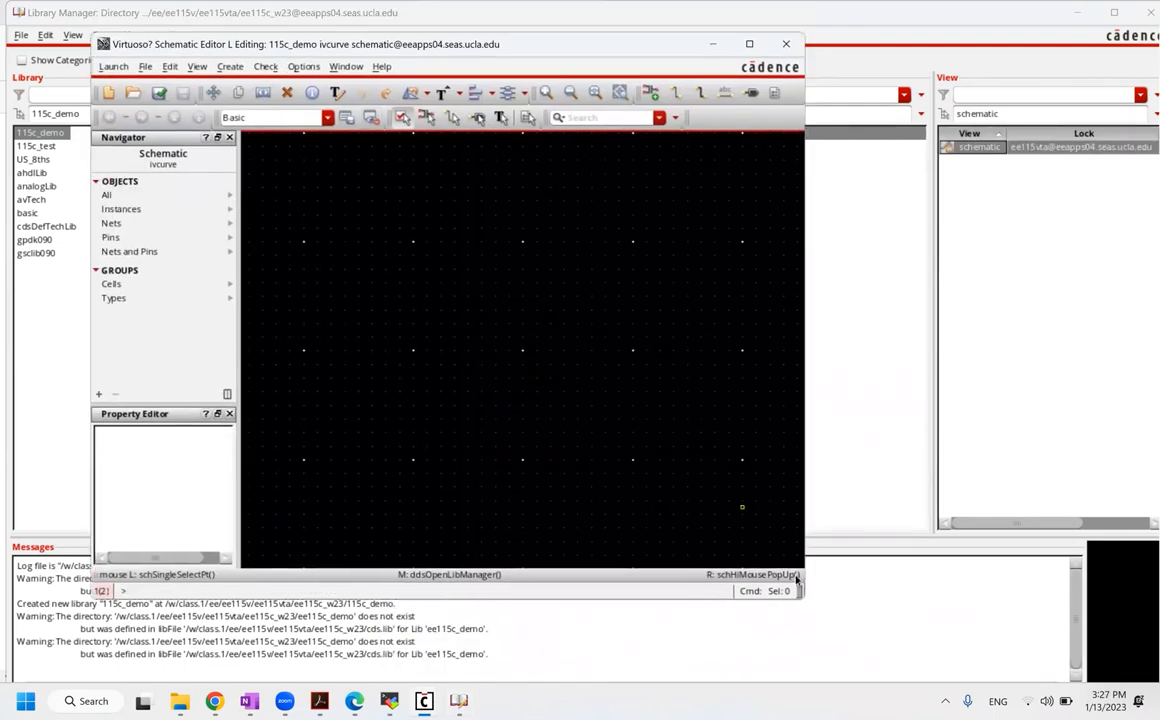
{"action": "left_click_drag", "start_coordinate": [808, 603], "coordinate": [962, 675]}
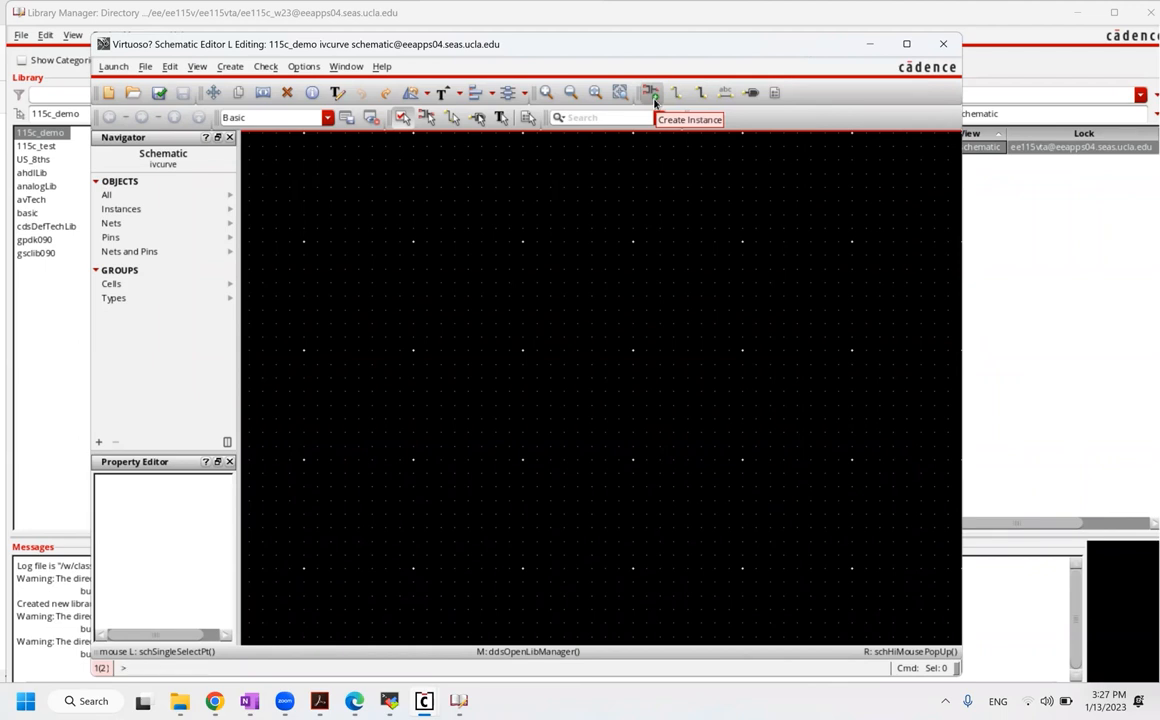
Step: Place one gpdk090 nmos1v symbol (NM0) near the centre of the ivcurve canvas
{"action": "left_click", "coordinate": [652, 96]}
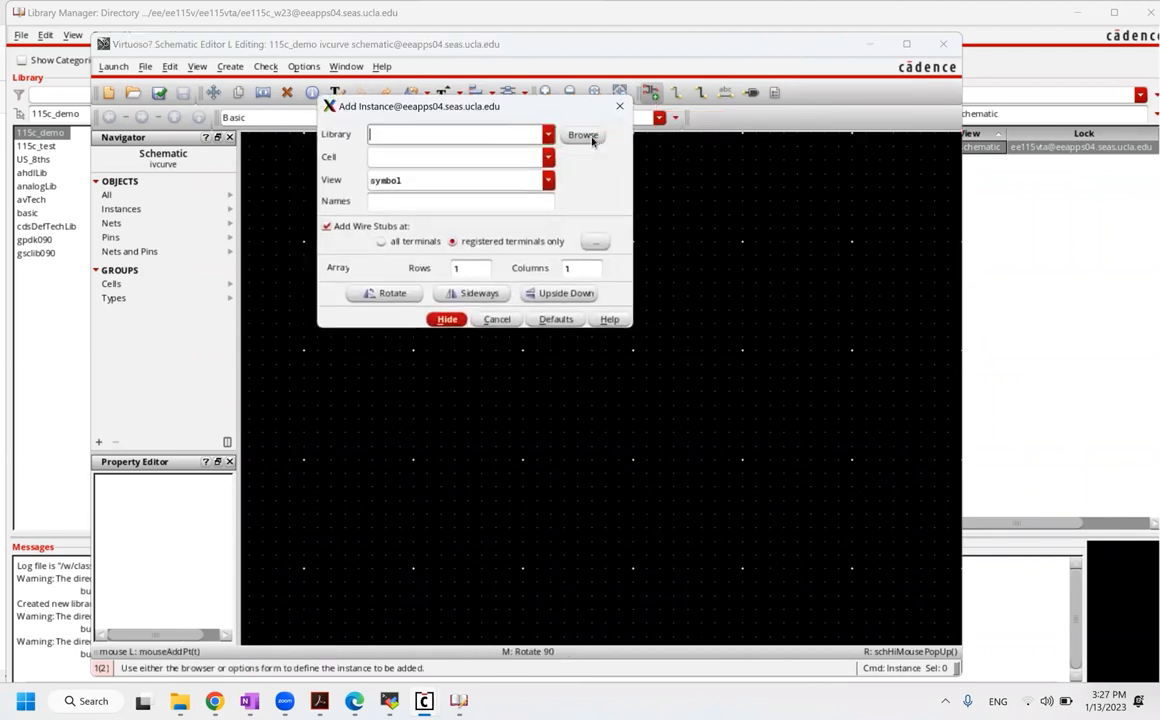
{"action": "left_click", "coordinate": [584, 137]}
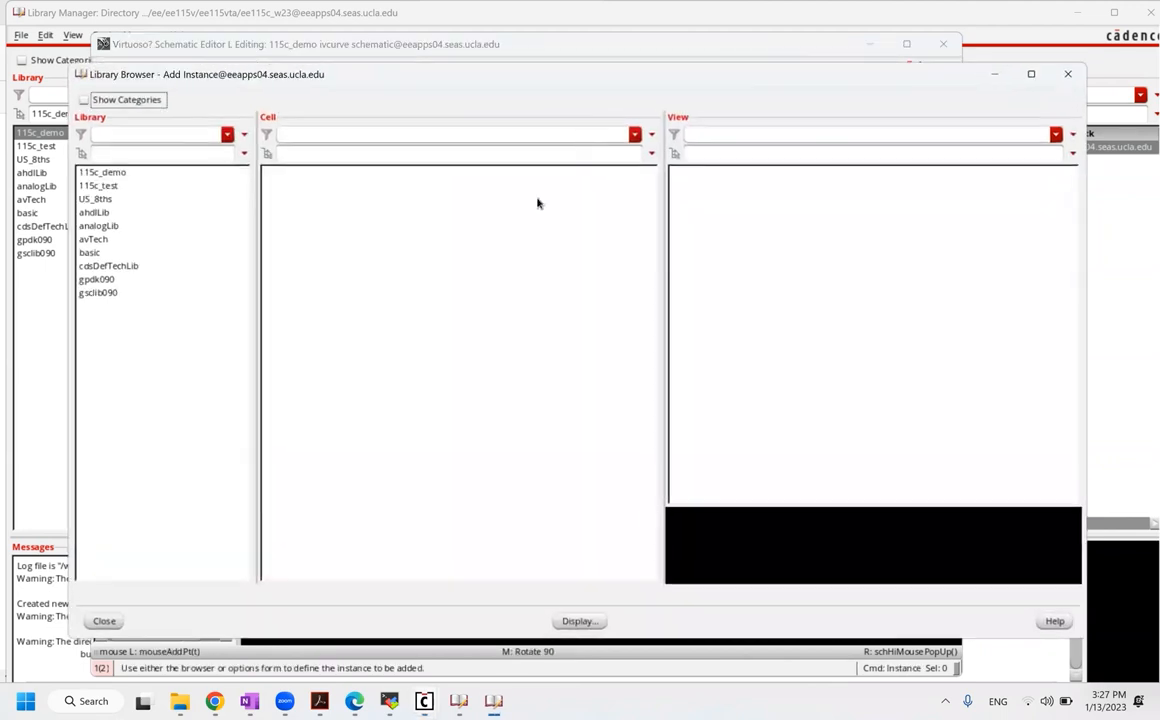
{"action": "left_click", "coordinate": [97, 279]}
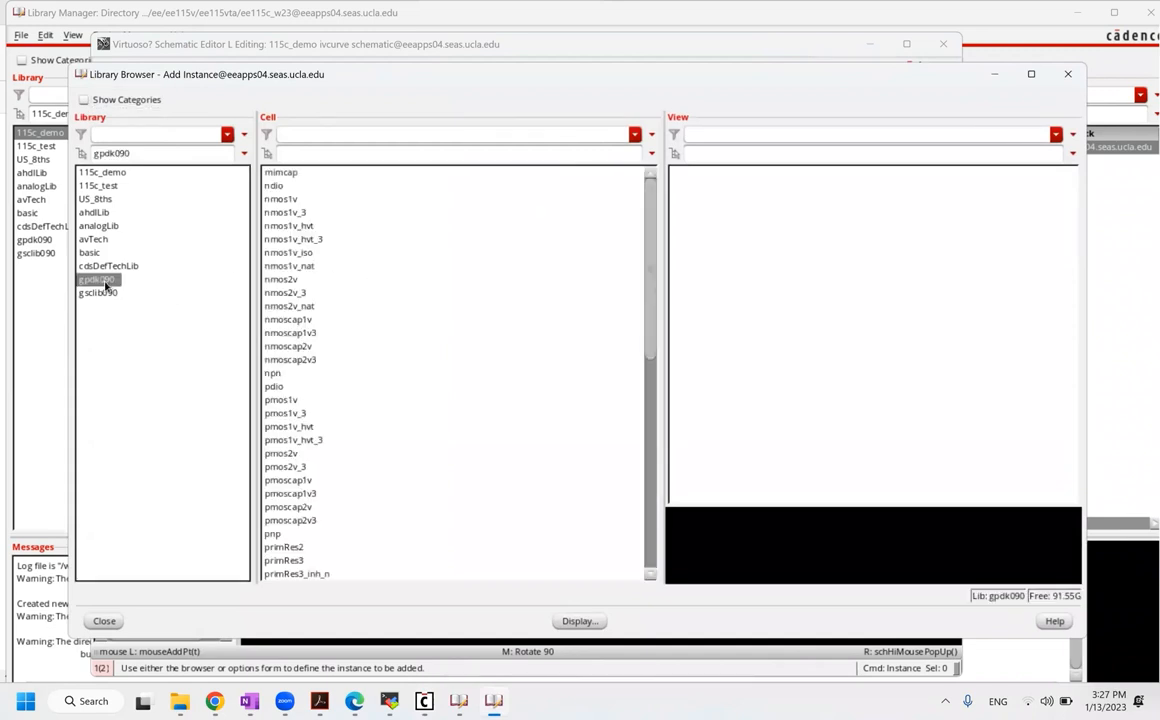
{"action": "left_click", "coordinate": [298, 200]}
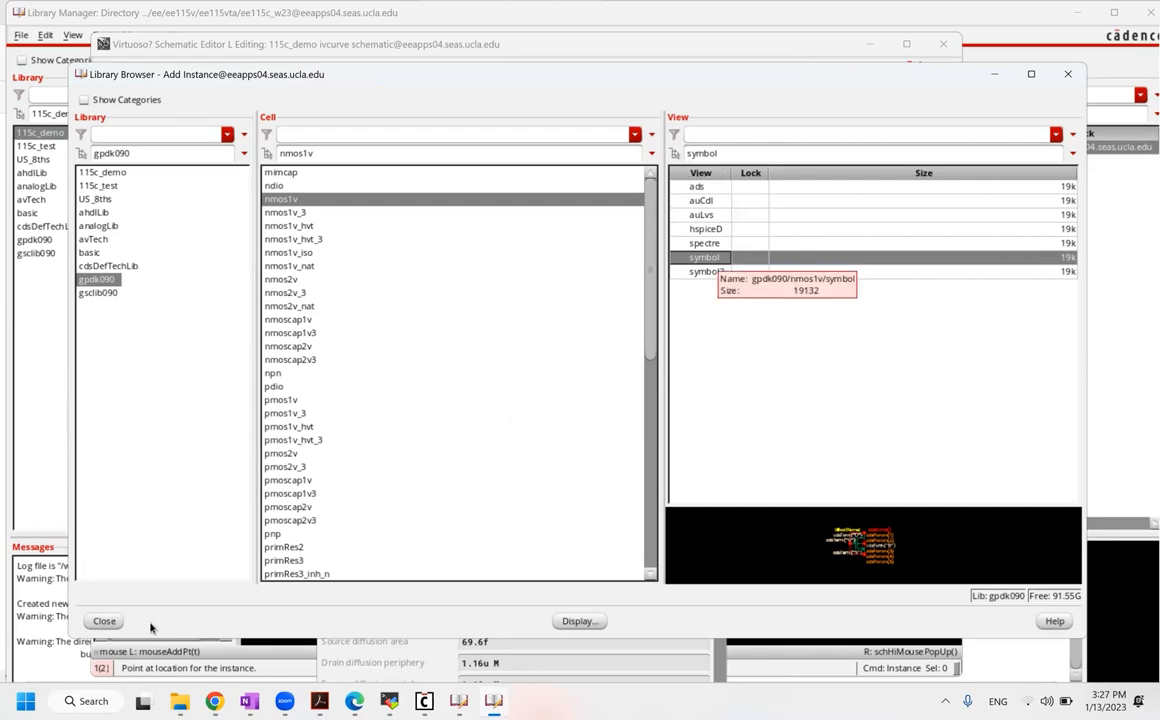
{"action": "left_click", "coordinate": [105, 621]}
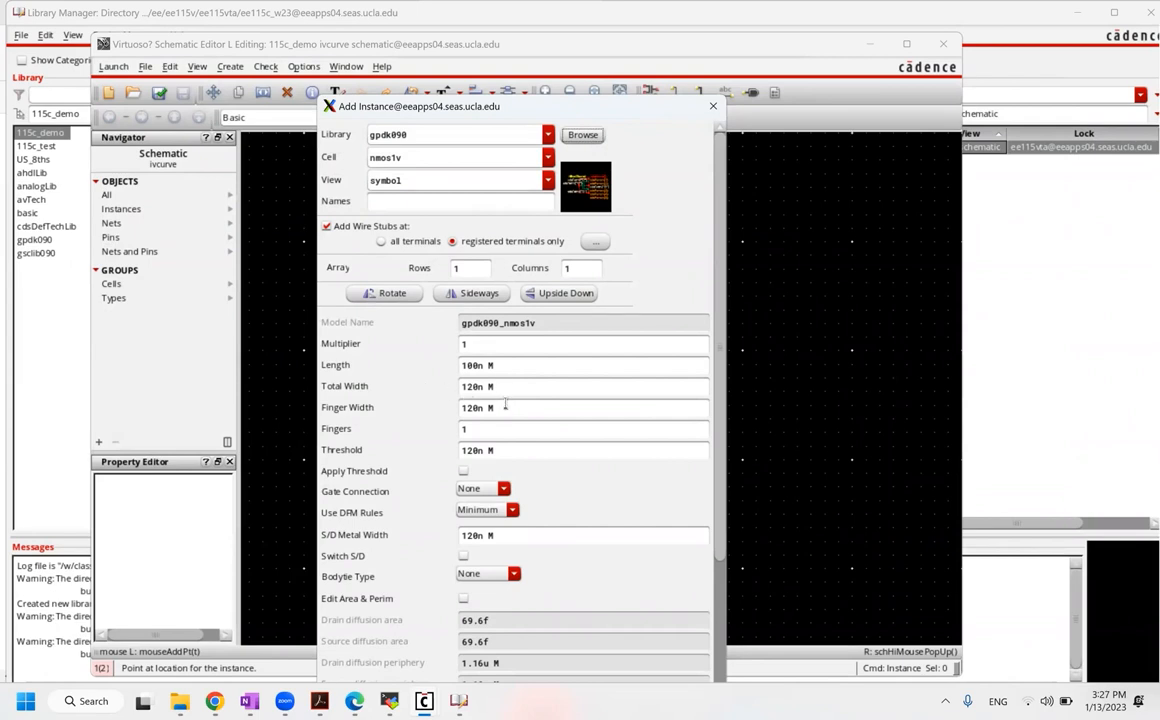
{"action": "scroll", "coordinate": [507, 460], "scroll_direction": "down", "scroll_amount": 3}
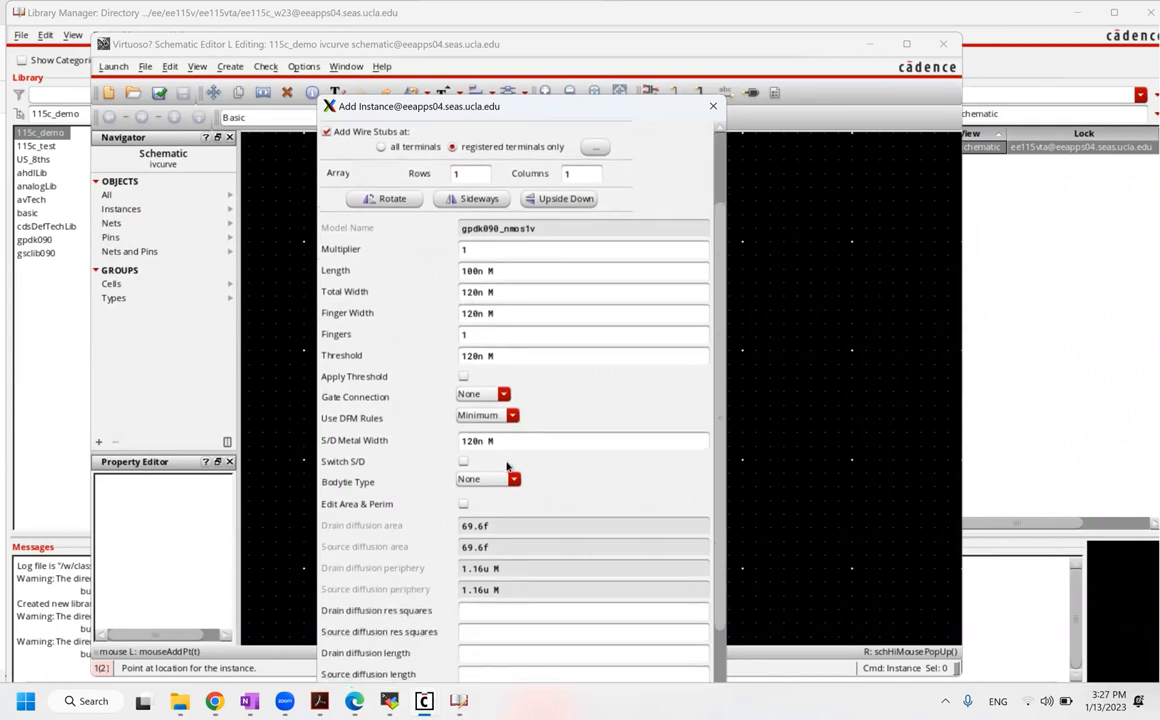
{"action": "scroll", "coordinate": [507, 465], "scroll_direction": "down", "scroll_amount": 1}
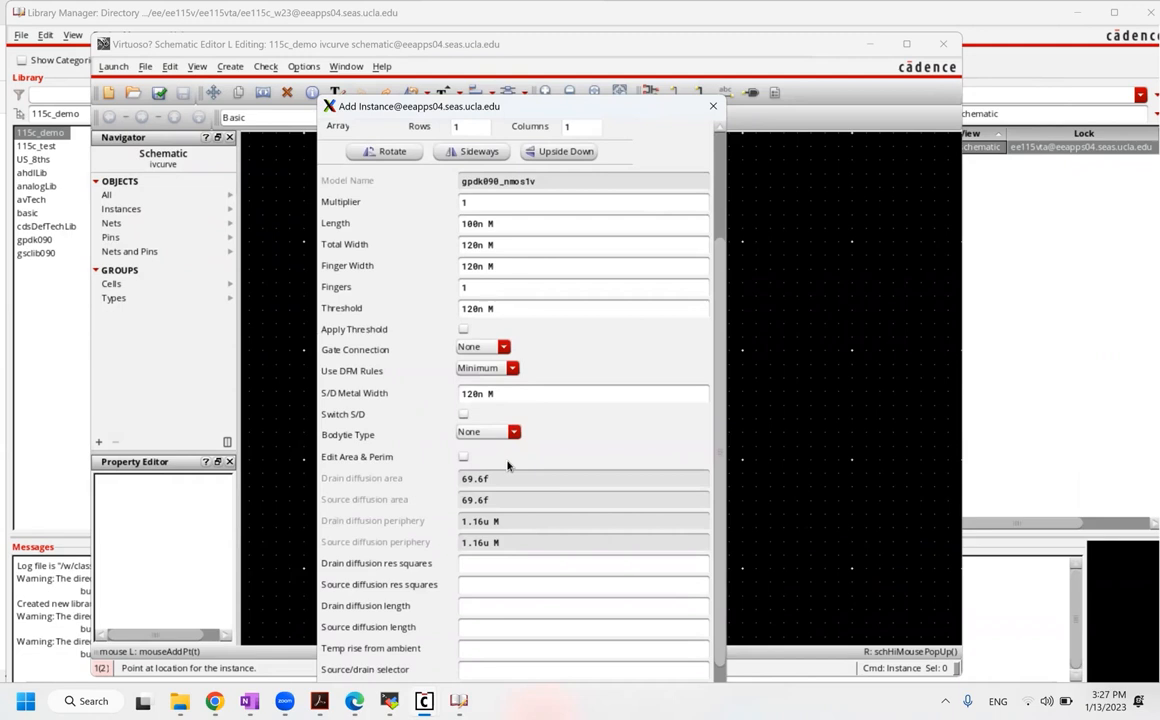
{"action": "scroll", "coordinate": [507, 463], "scroll_direction": "down", "scroll_amount": 1}
{"action": "scroll", "coordinate": [533, 403], "scroll_direction": "up", "scroll_amount": 5}
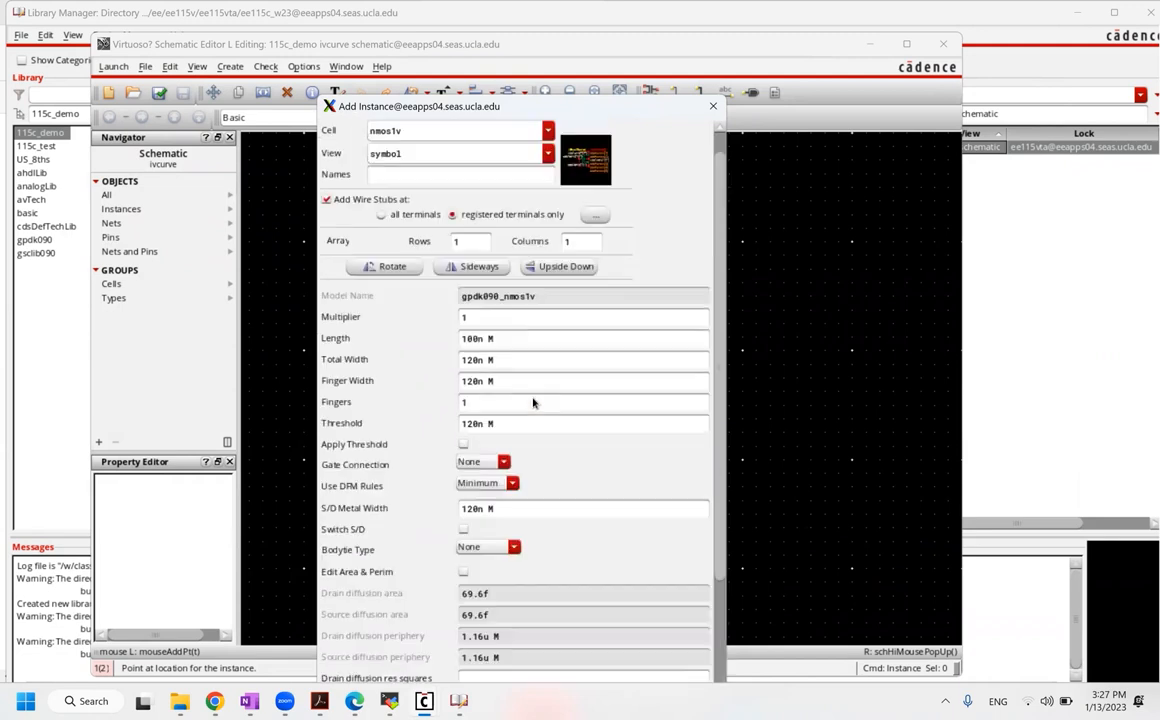
{"action": "left_click", "coordinate": [512, 46]}
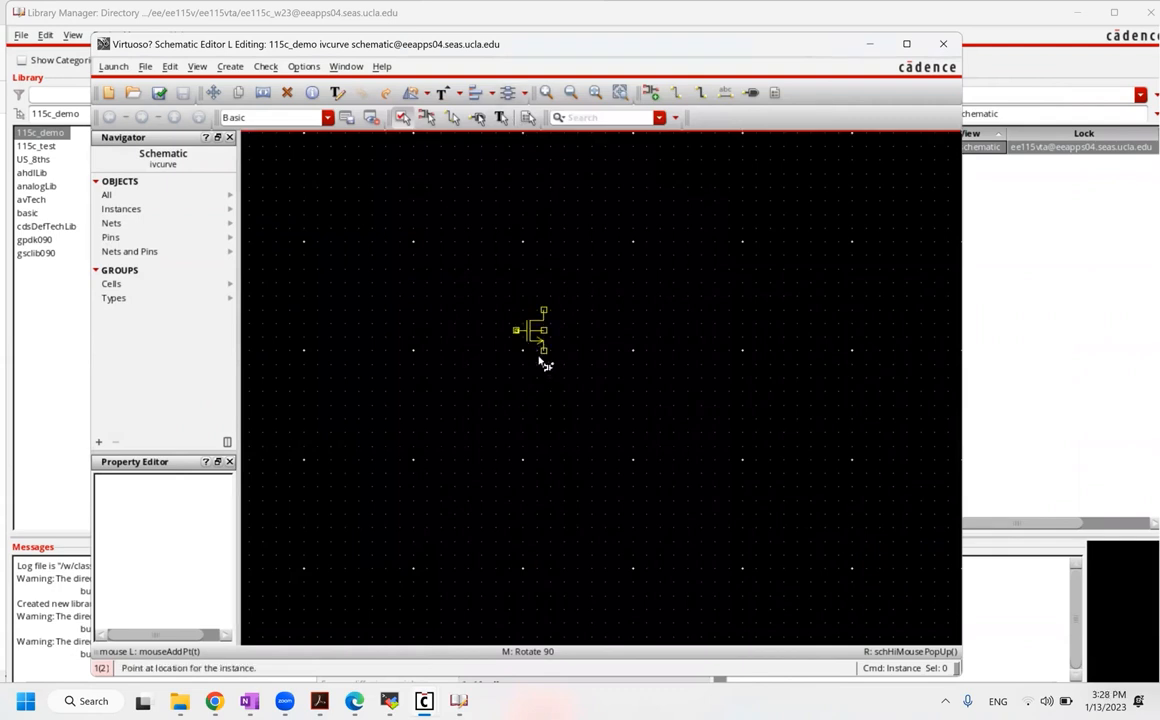
{"action": "left_click", "coordinate": [523, 351]}
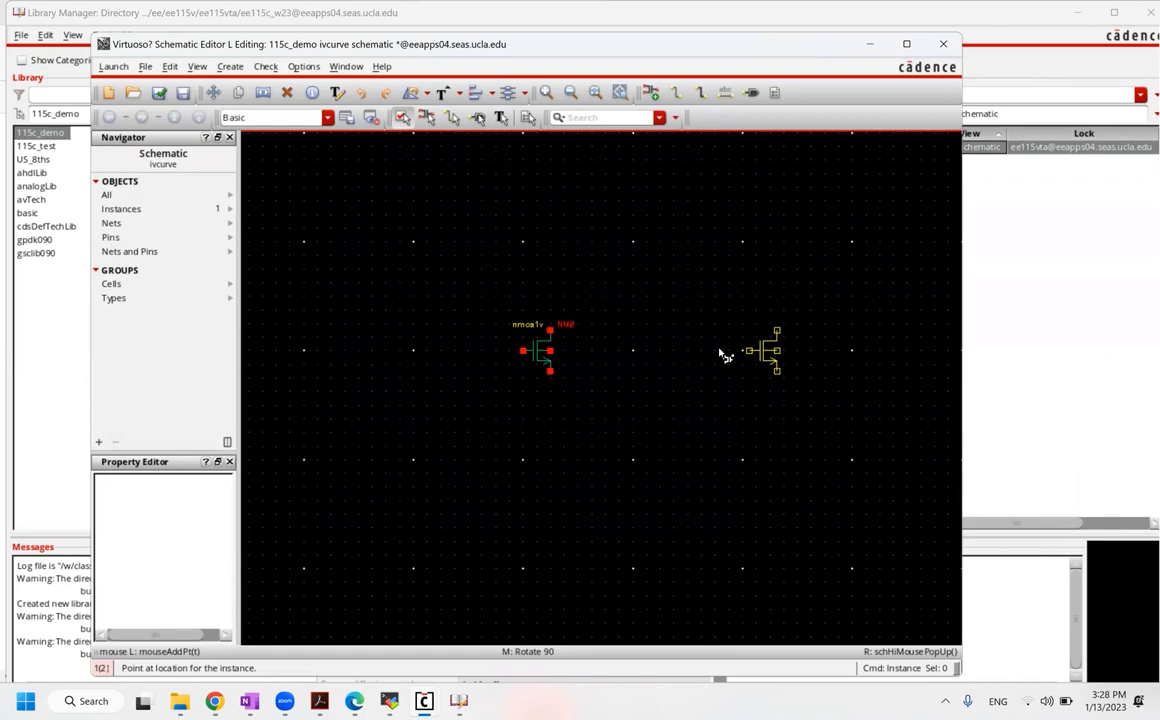
{"action": "key", "text": "Escape"}
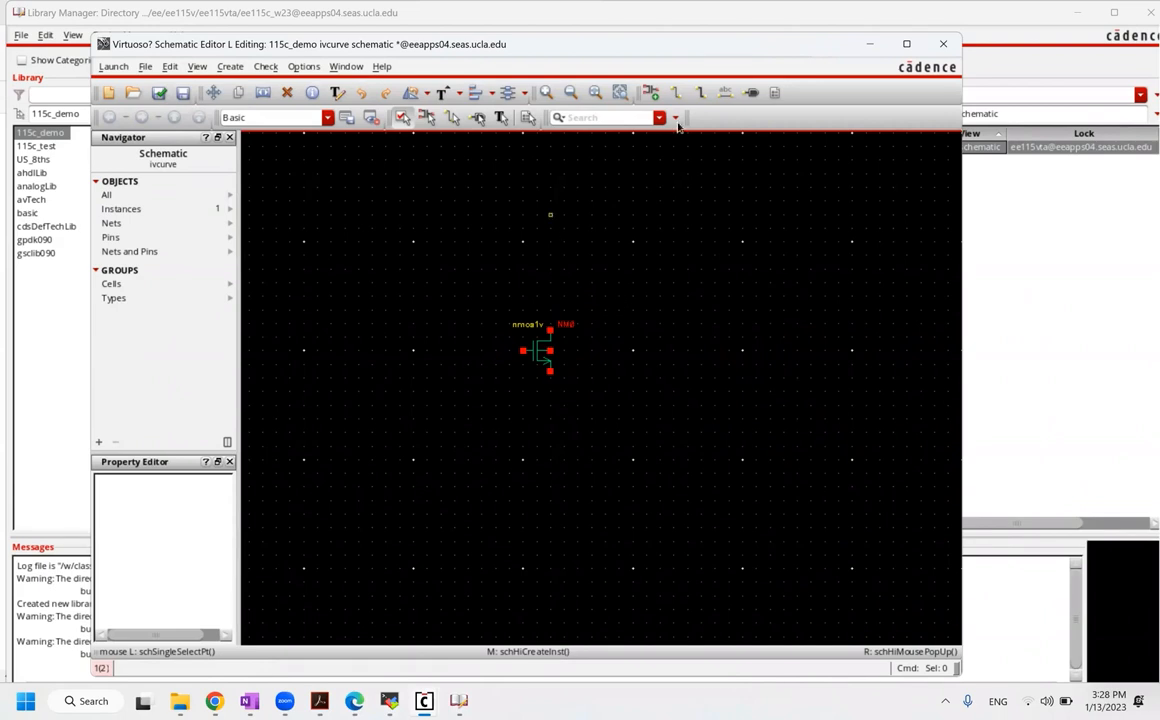
Step: Place a single analogLib vdc voltage source to the left of NM0
{"action": "left_click", "coordinate": [651, 92]}
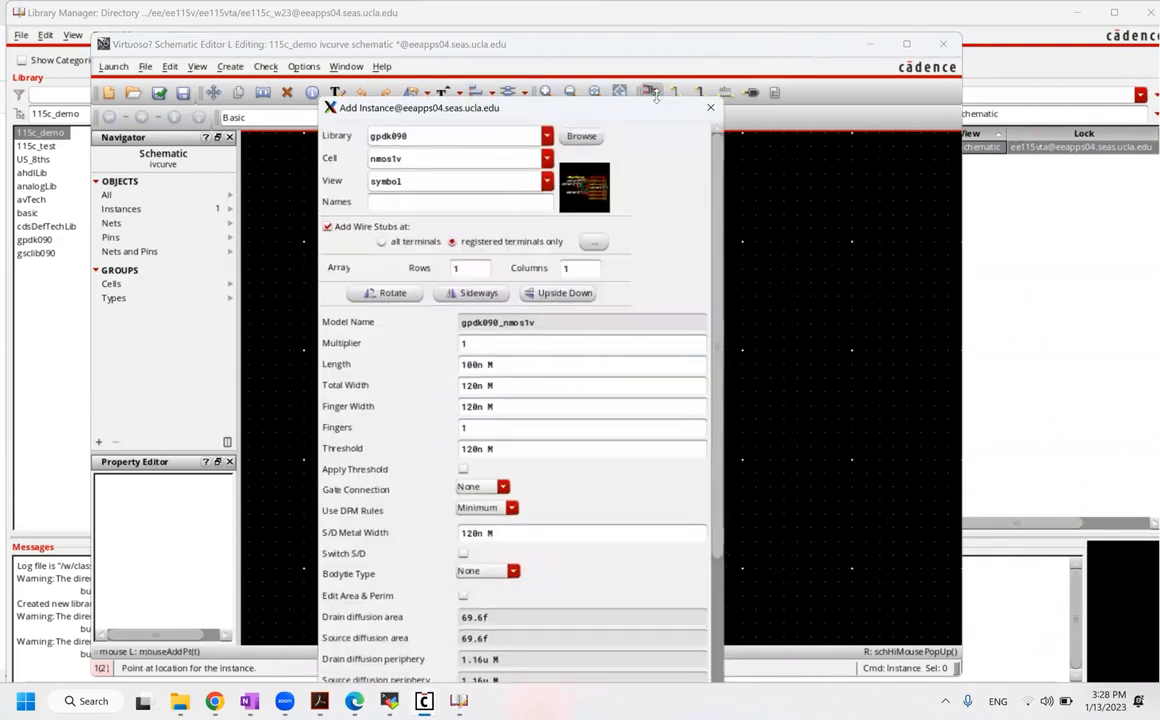
{"action": "left_click", "coordinate": [583, 135]}
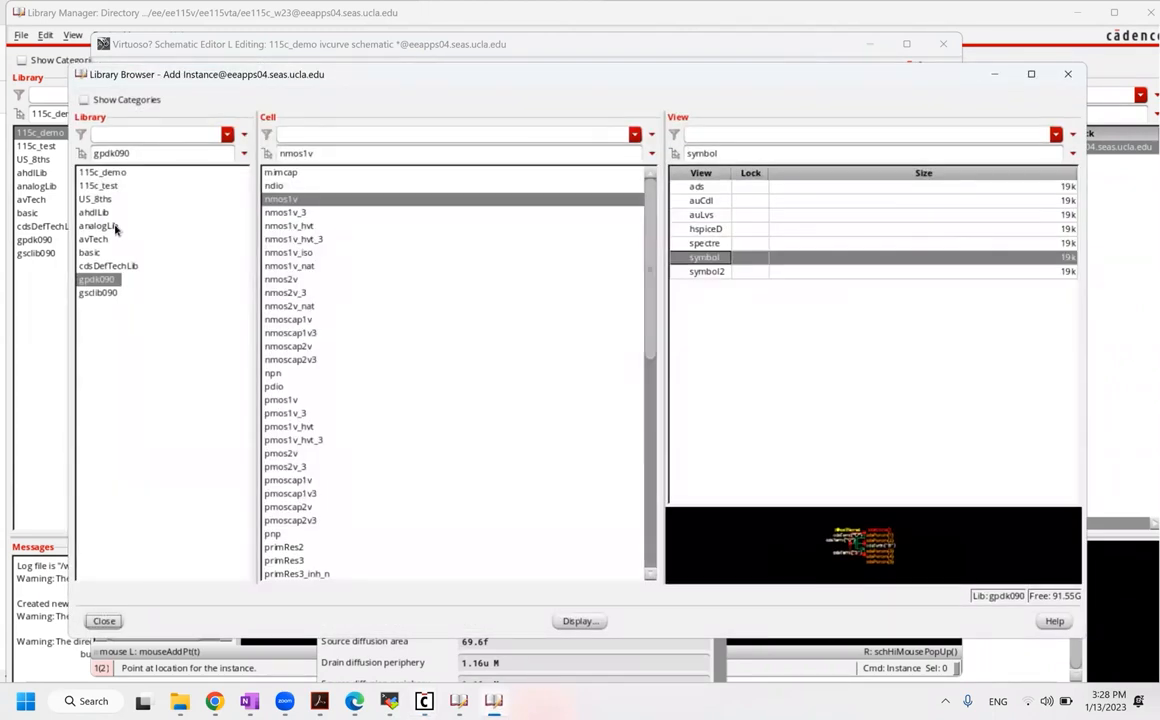
{"action": "left_click", "coordinate": [112, 227]}
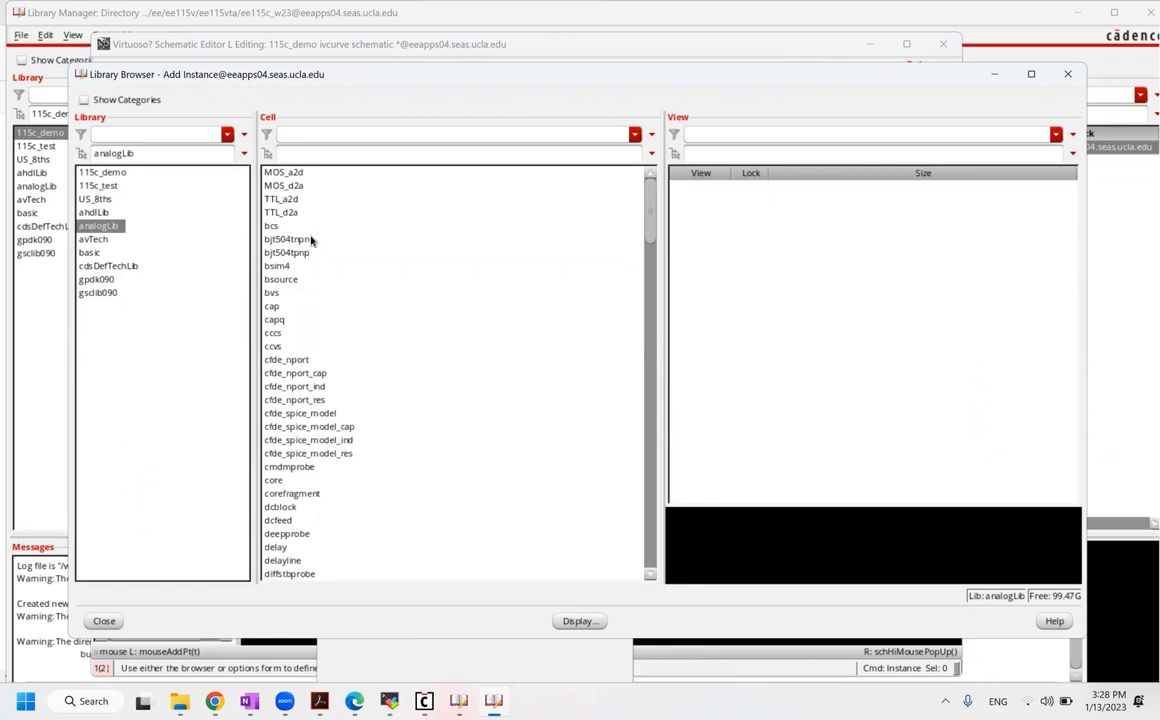
{"action": "left_click", "coordinate": [301, 153]}
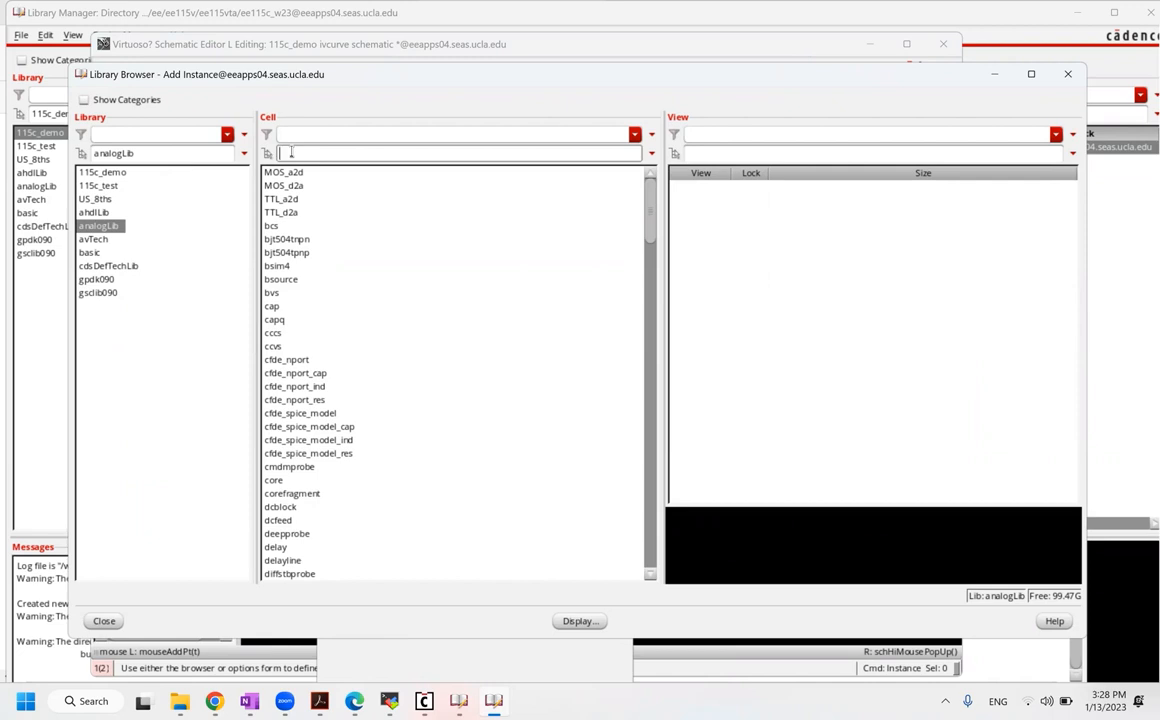
{"action": "type", "text": "v"}
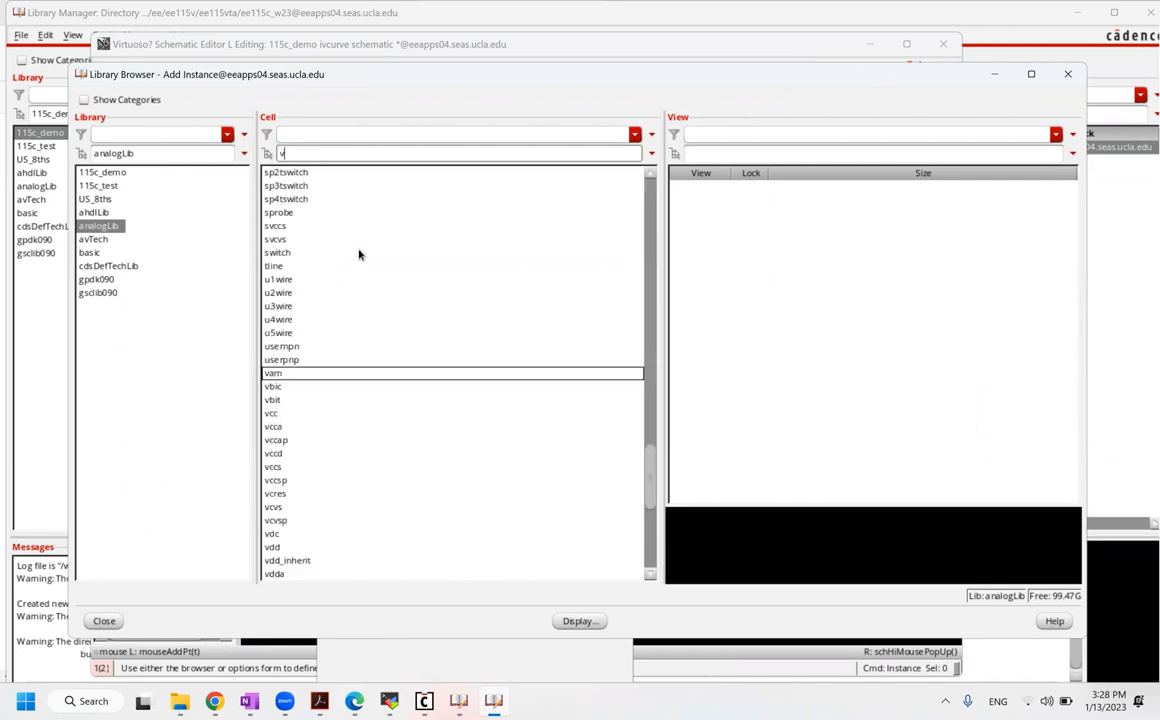
{"action": "type", "text": "dc"}
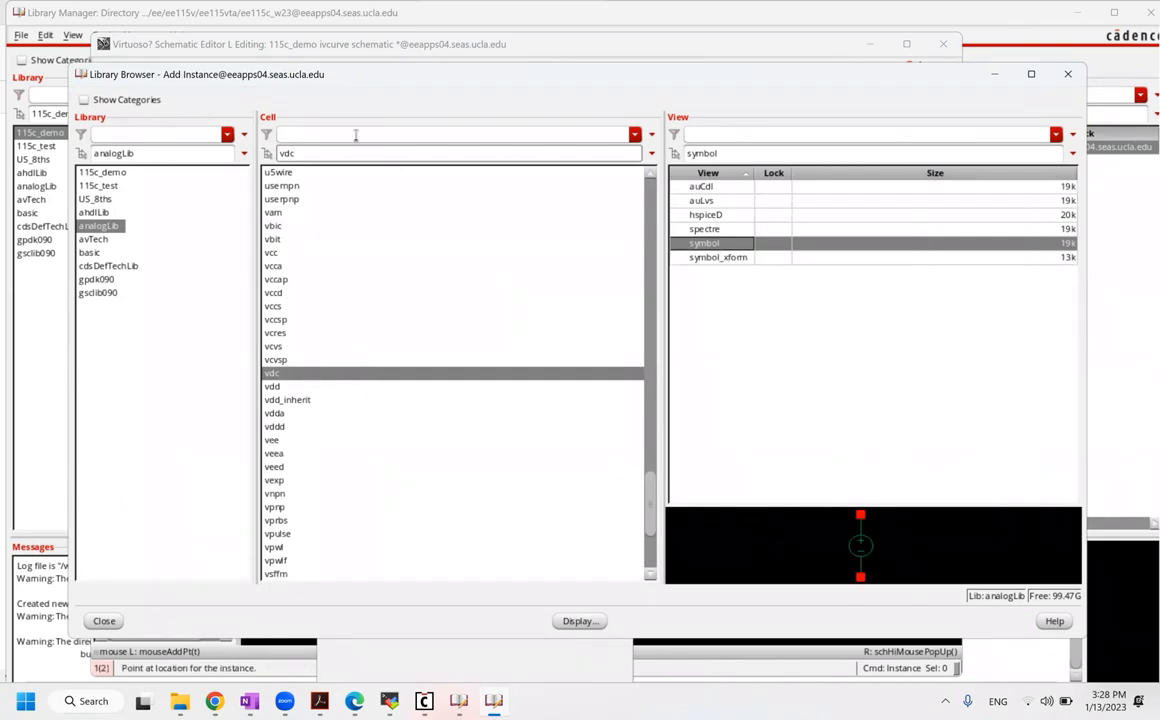
{"action": "left_click", "coordinate": [104, 622]}
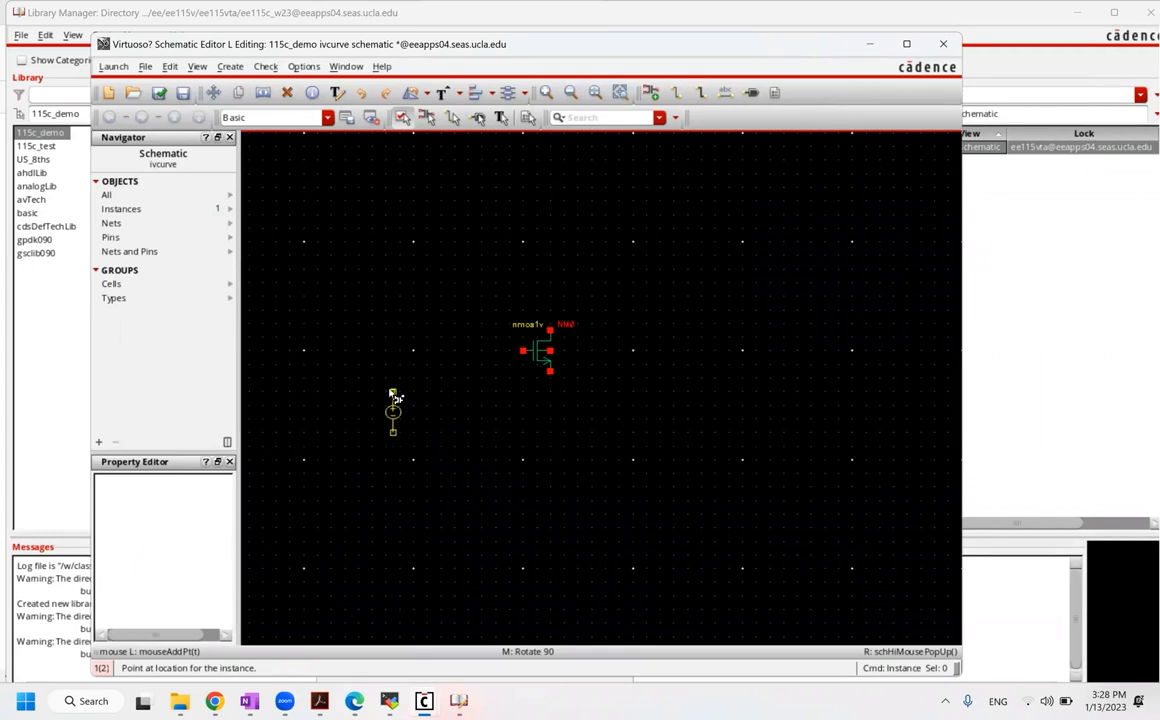
{"action": "left_click", "coordinate": [395, 397]}
{"action": "key", "text": "Escape"}
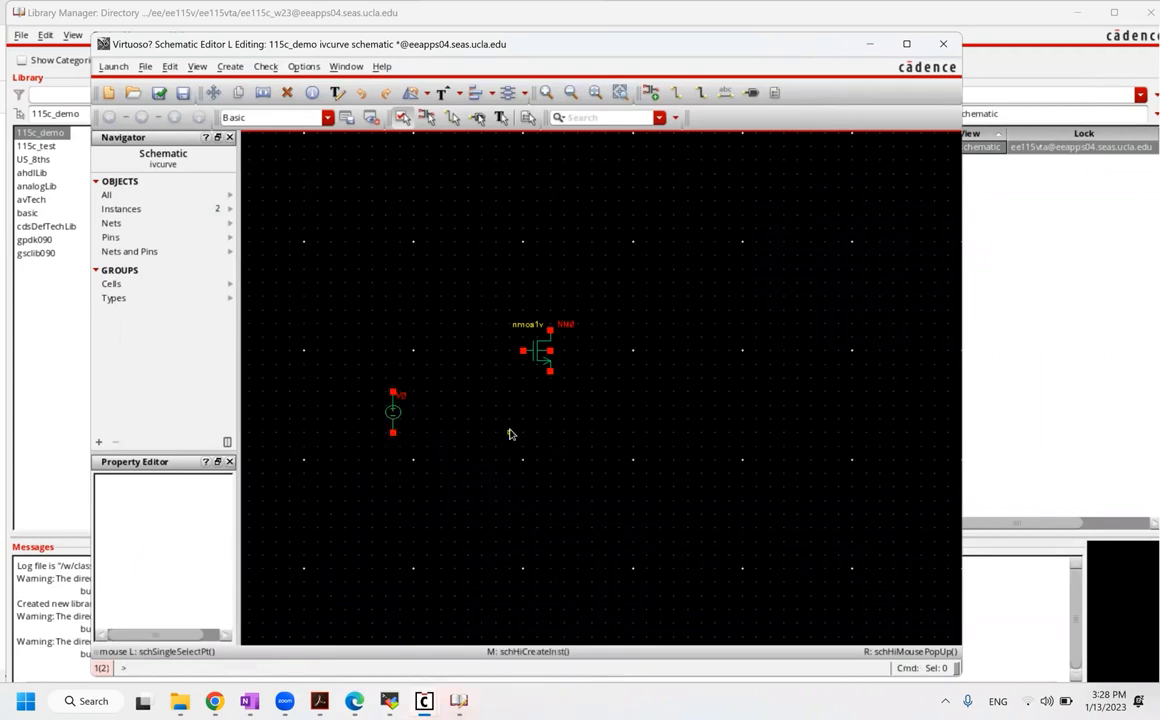
{"action": "key", "text": "i"}
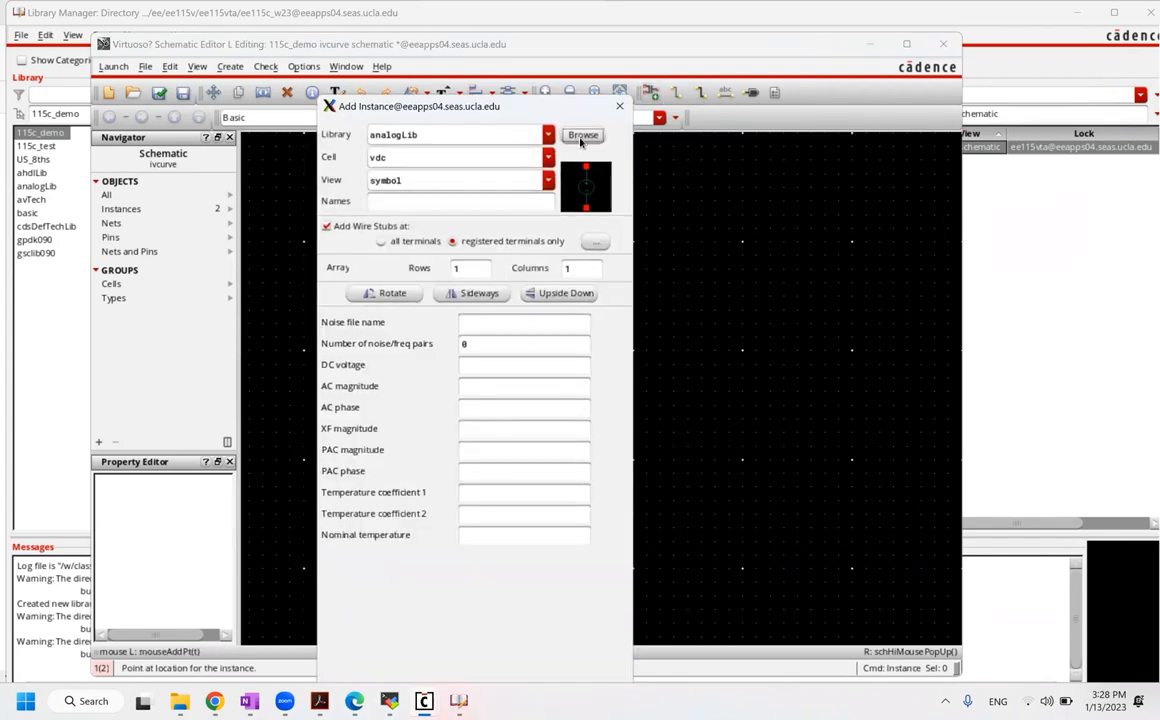
Step: Place an analogLib gnd symbol below V0 and fit all three components in view
{"action": "left_click", "coordinate": [582, 135]}
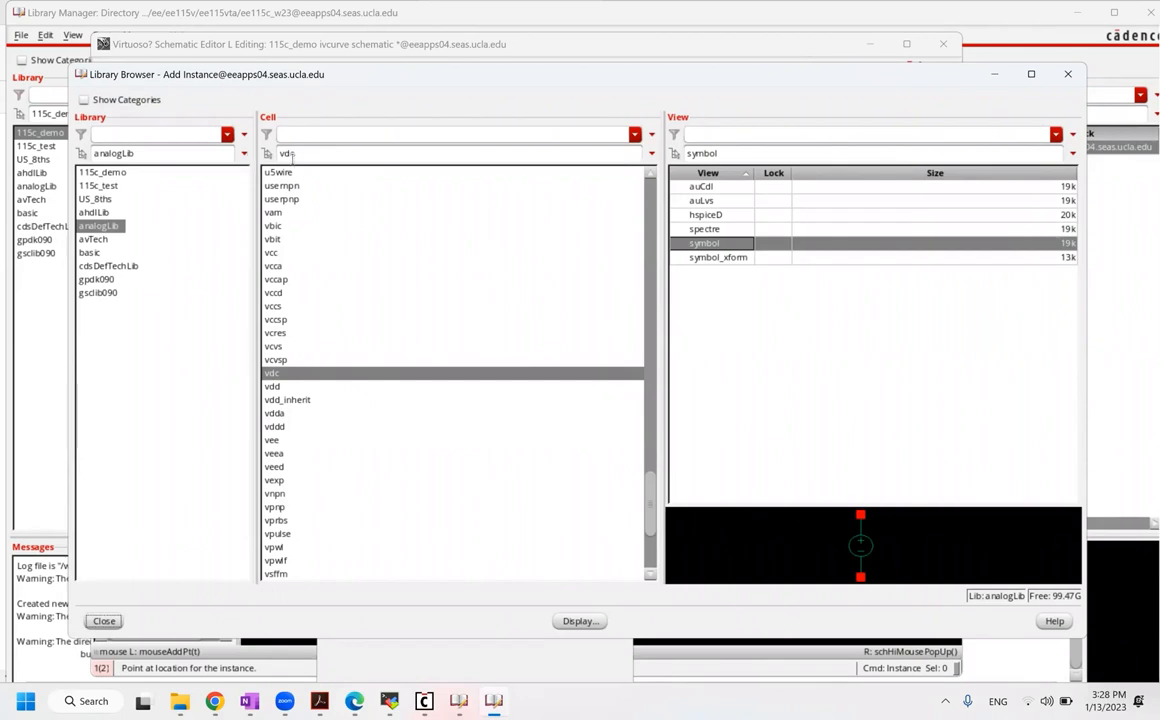
{"action": "double_click", "coordinate": [286, 153]}
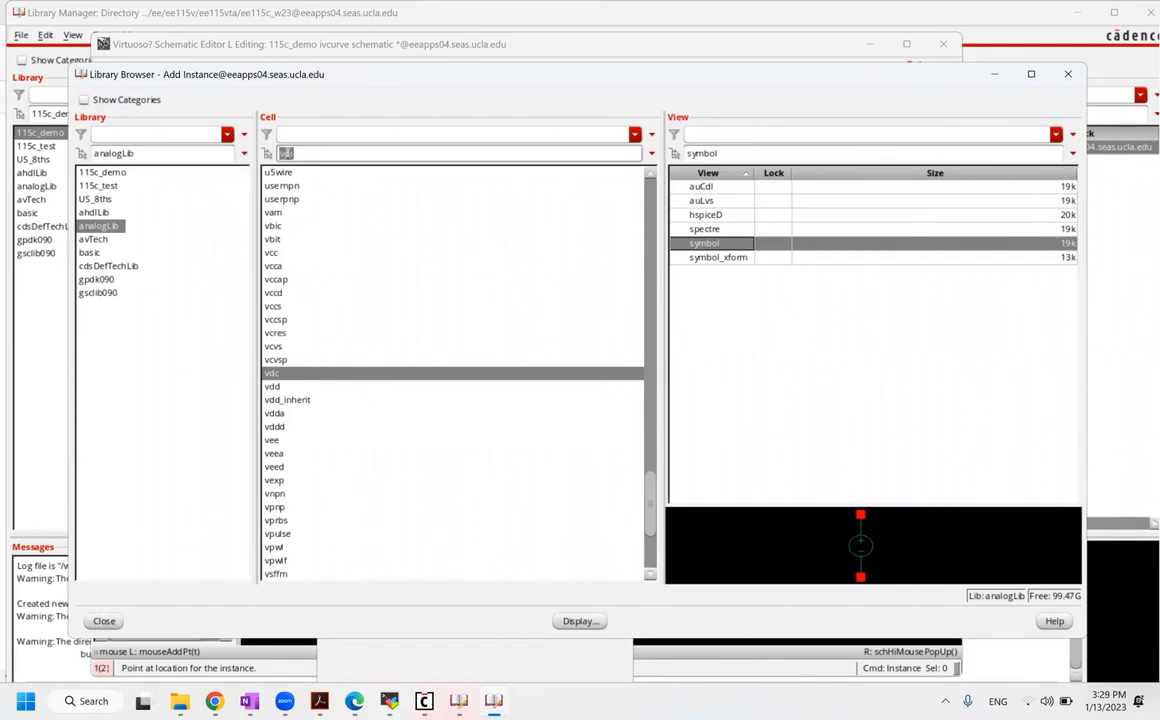
{"action": "type", "text": "gnd"}
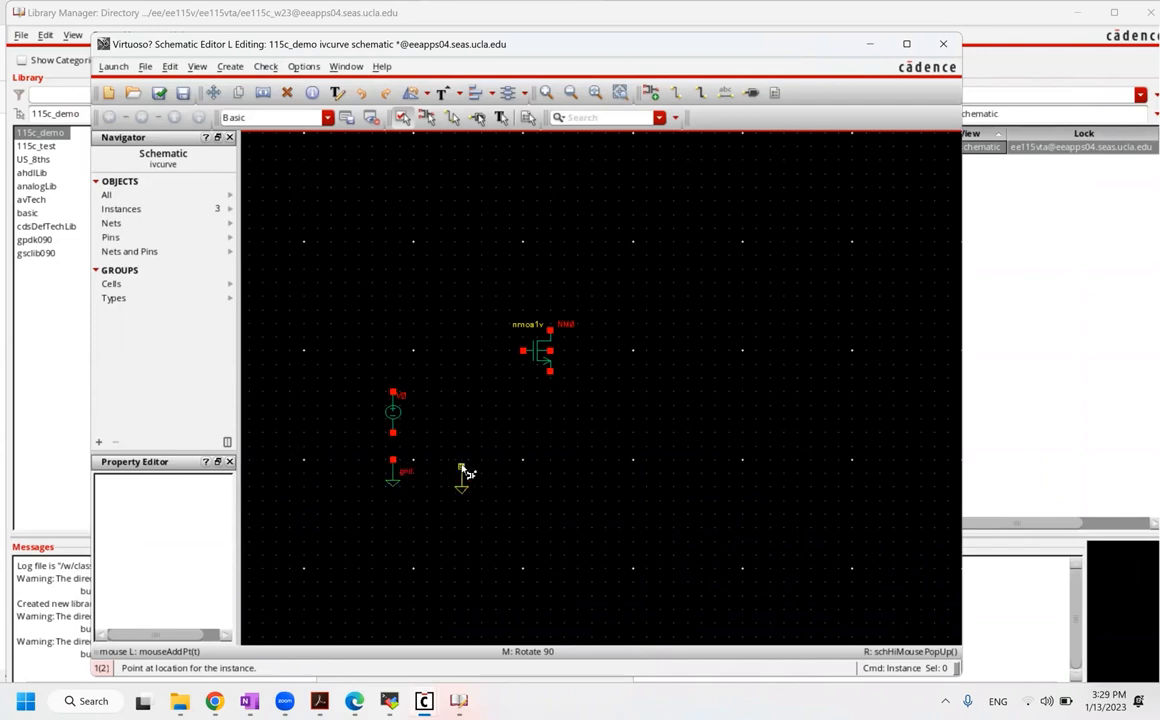
{"action": "key", "text": "Escape"}
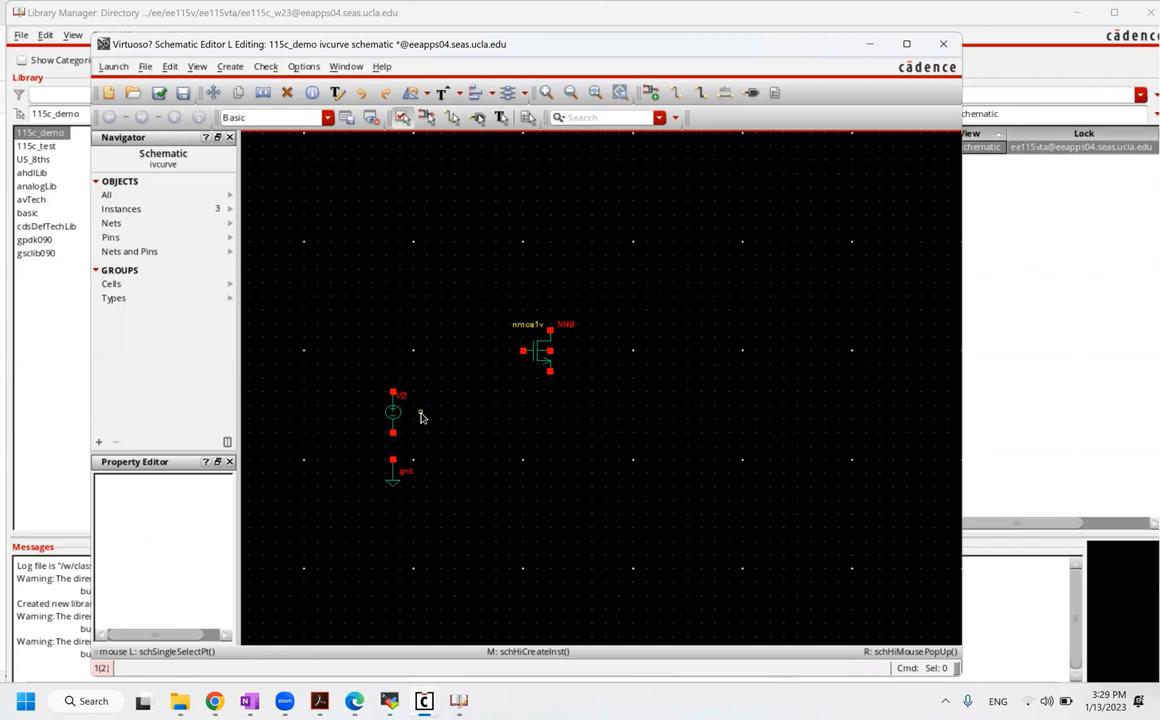
{"action": "key", "text": "f"}
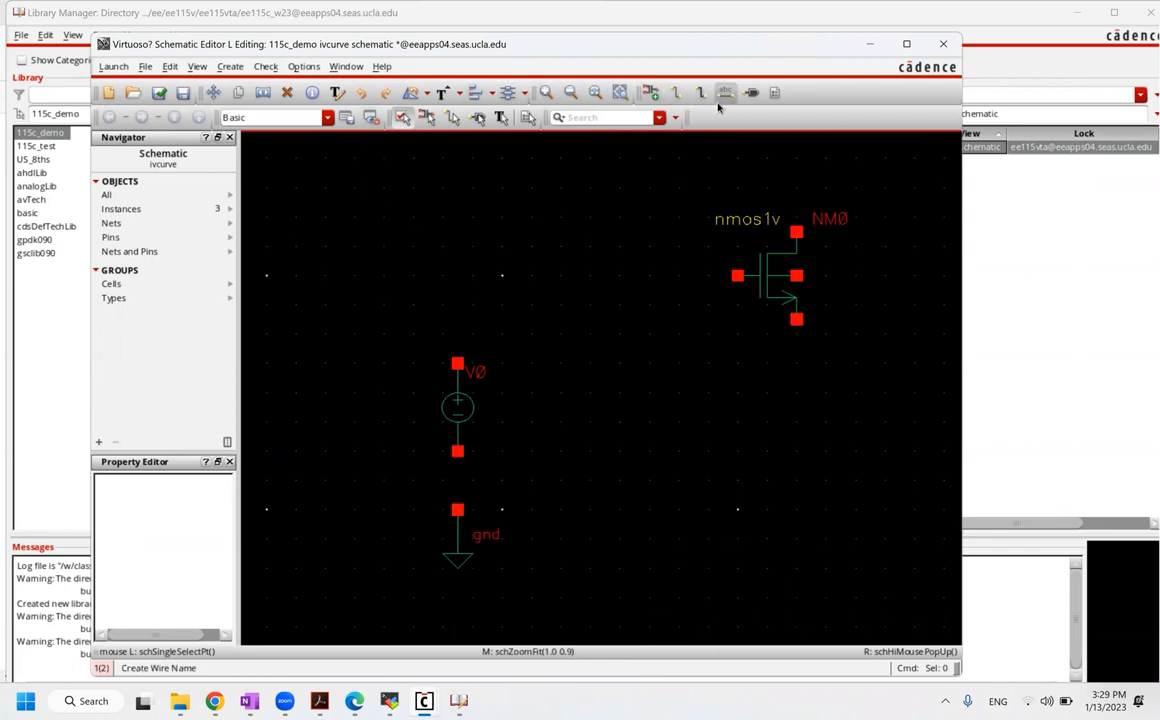
Step: Wire V0's lower pin to the gnd symbol
{"action": "key", "text": "w"}
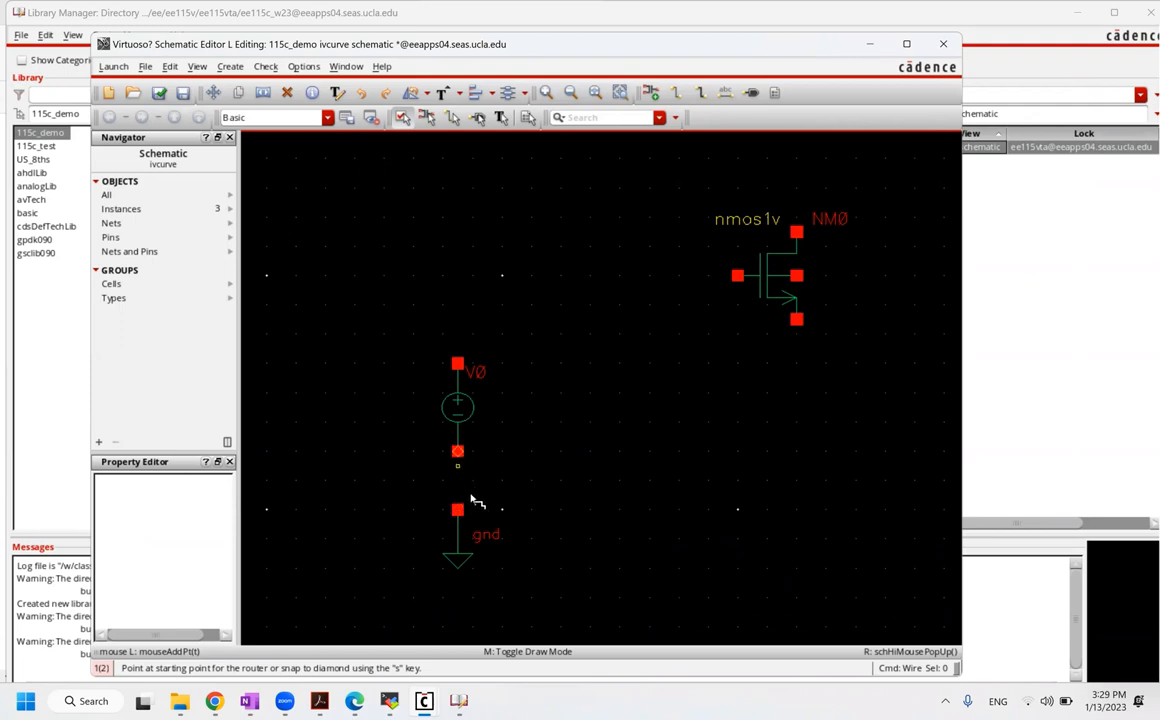
{"action": "key", "text": "Escape"}
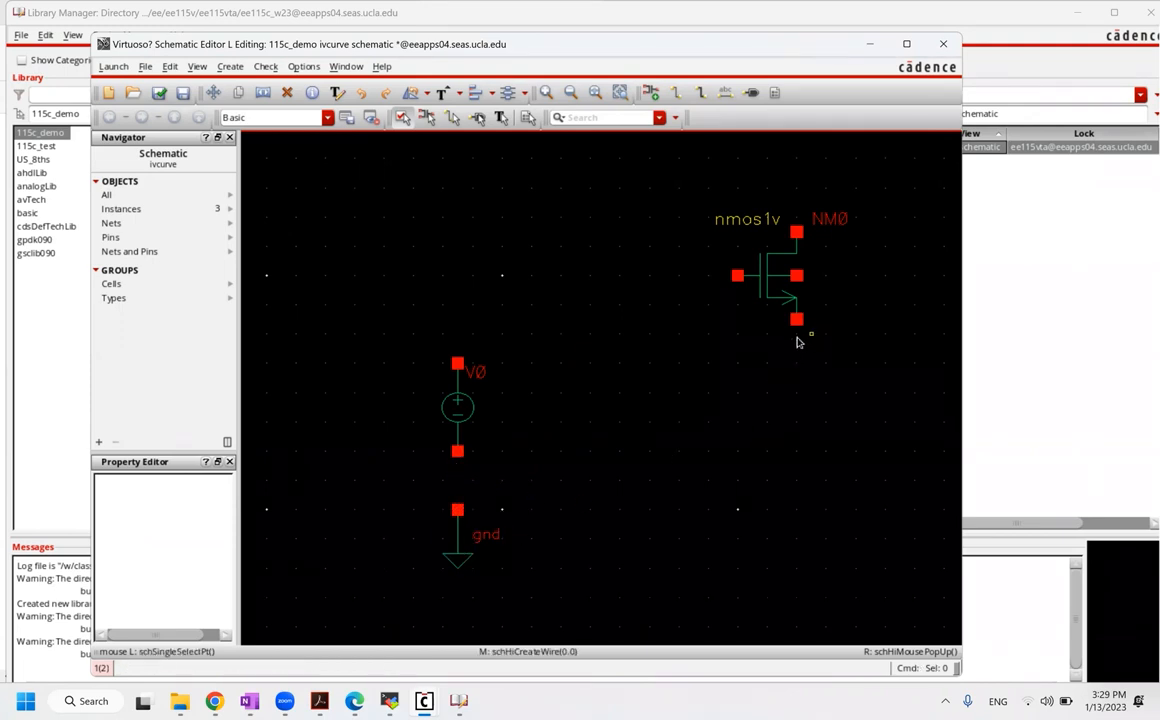
{"action": "left_click", "coordinate": [463, 551]}
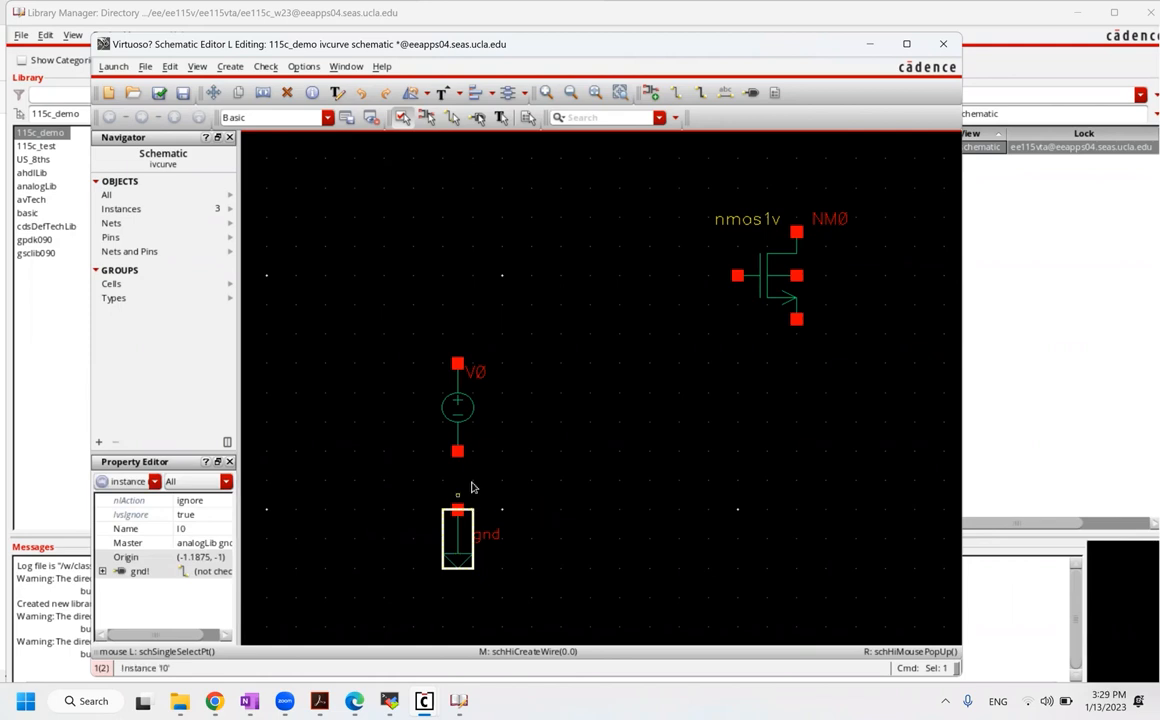
{"action": "left_click", "coordinate": [455, 513]}
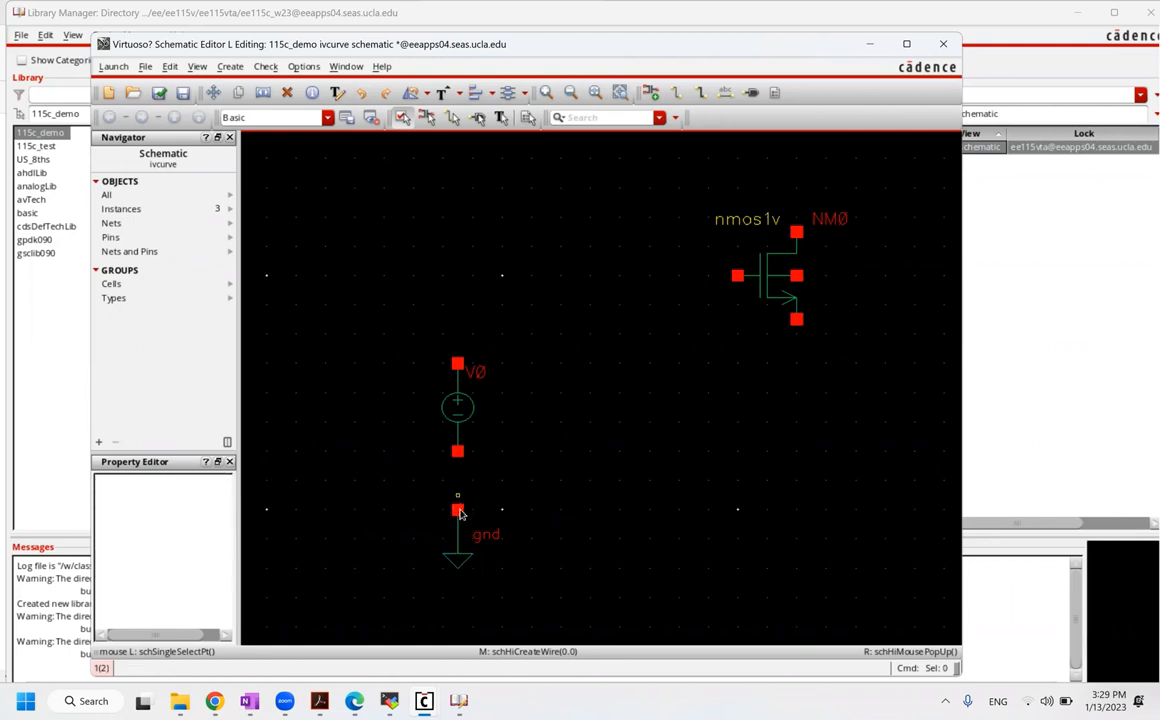
{"action": "left_click", "coordinate": [676, 93]}
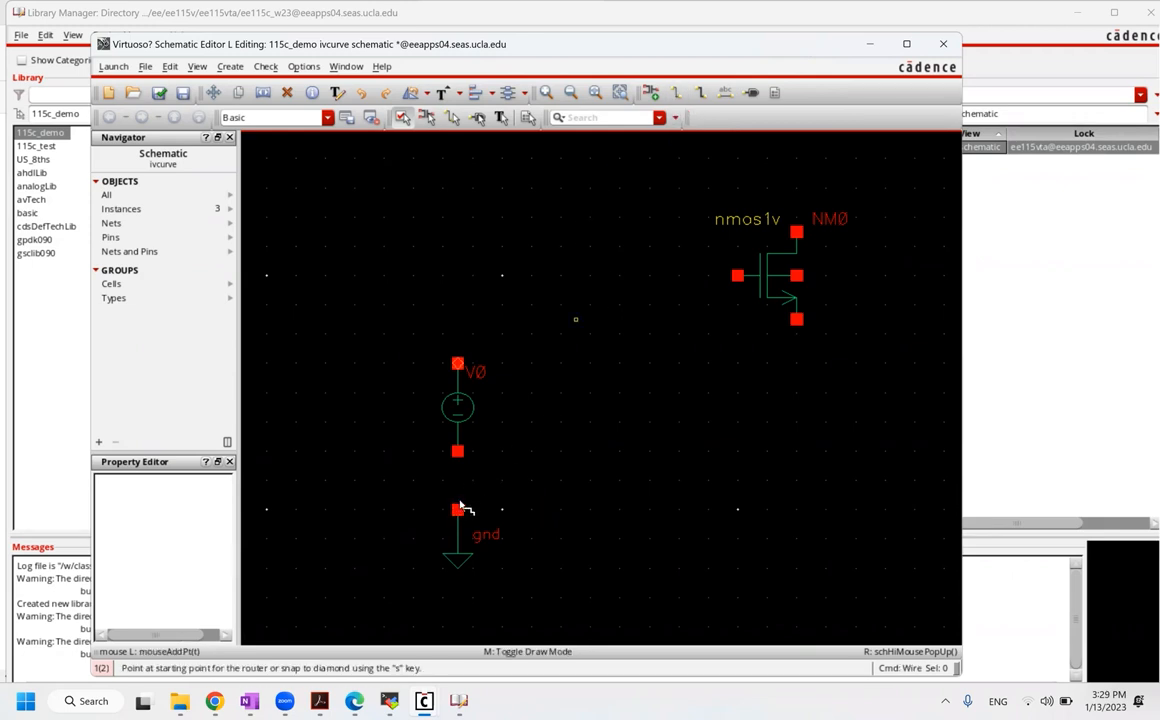
{"action": "left_click", "coordinate": [458, 450]}
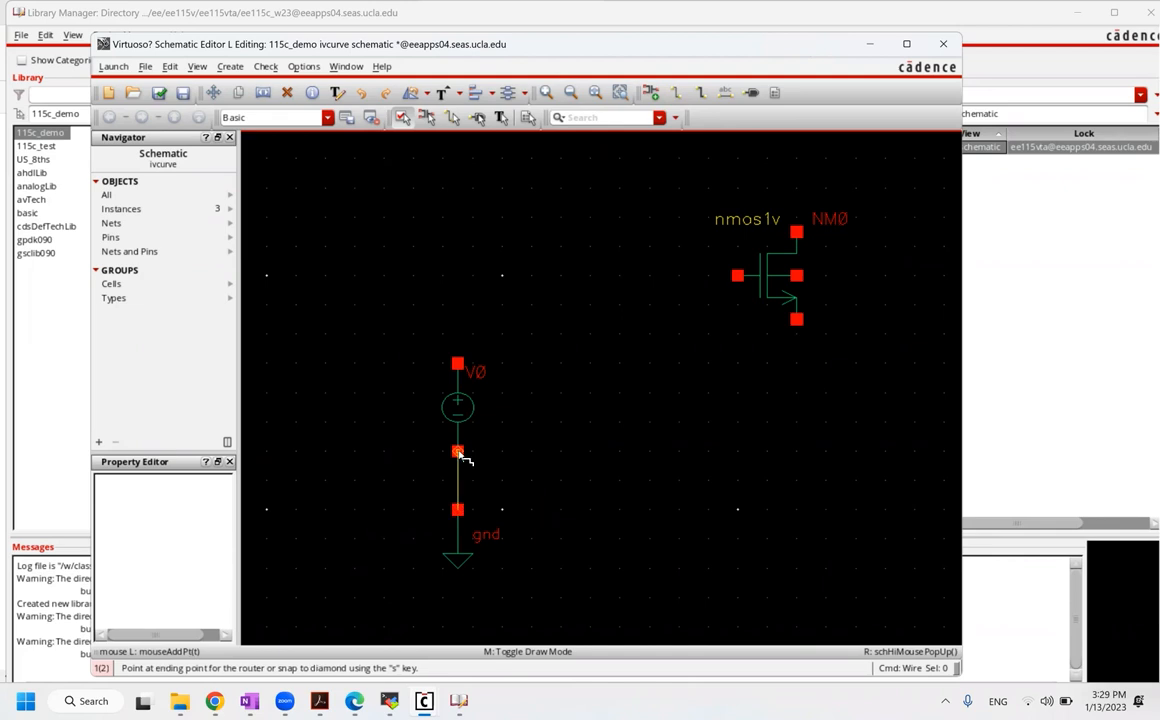
{"action": "left_click", "coordinate": [458, 451]}
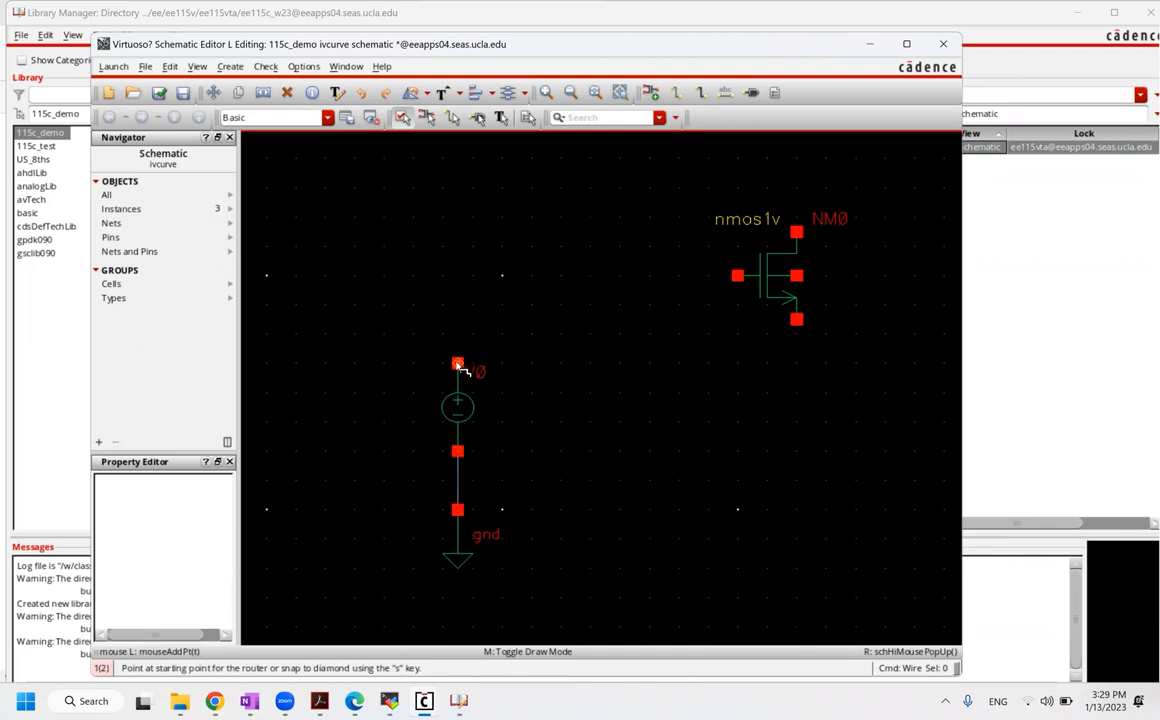
{"action": "mouse_move", "coordinate": [458, 355]}
{"action": "left_mouse_down"}
{"action": "mouse_move", "coordinate": [507, 334]}
{"action": "mouse_move", "coordinate": [458, 365]}
{"action": "mouse_move", "coordinate": [531, 333]}
{"action": "left_mouse_up"}
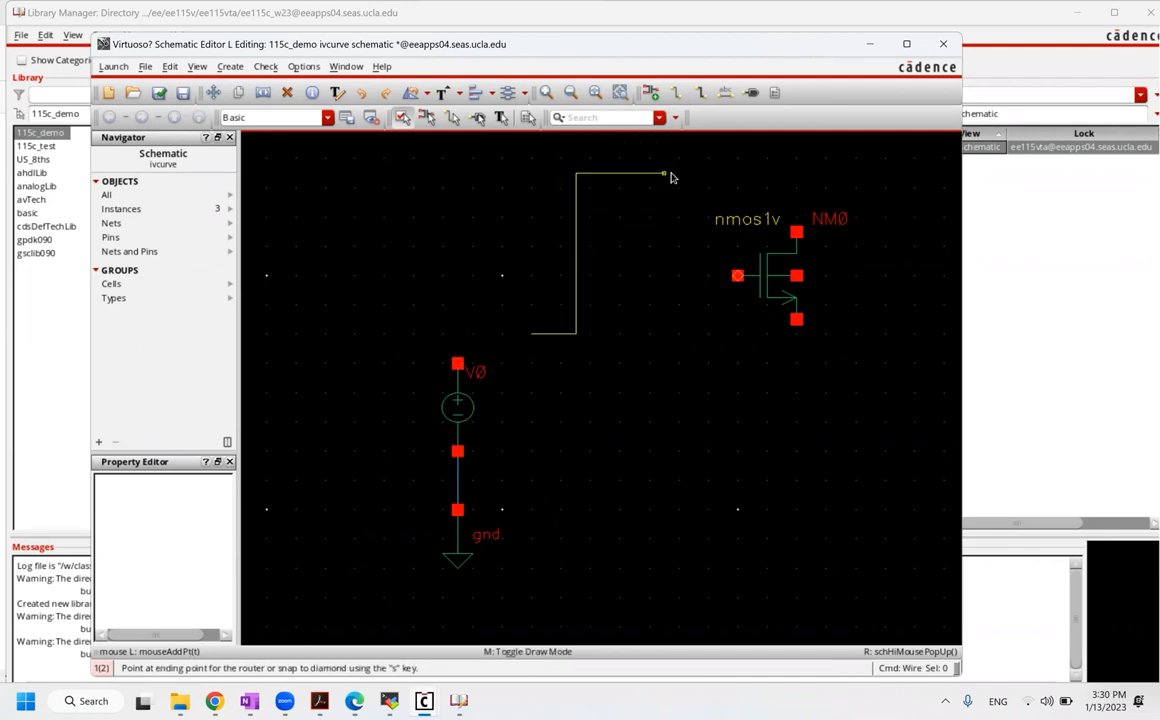
{"action": "key", "text": "Escape"}
Step: Draw a wire from V0's top pin up and to the right
{"action": "left_click", "coordinate": [680, 95]}
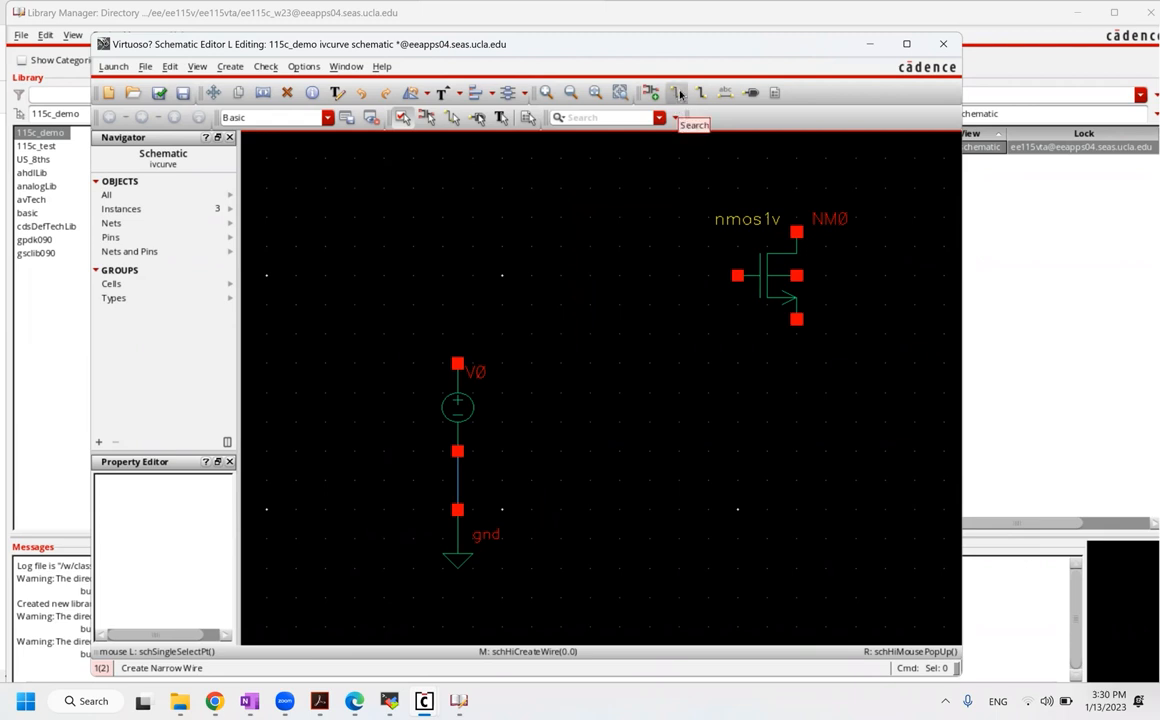
{"action": "left_click", "coordinate": [458, 364]}
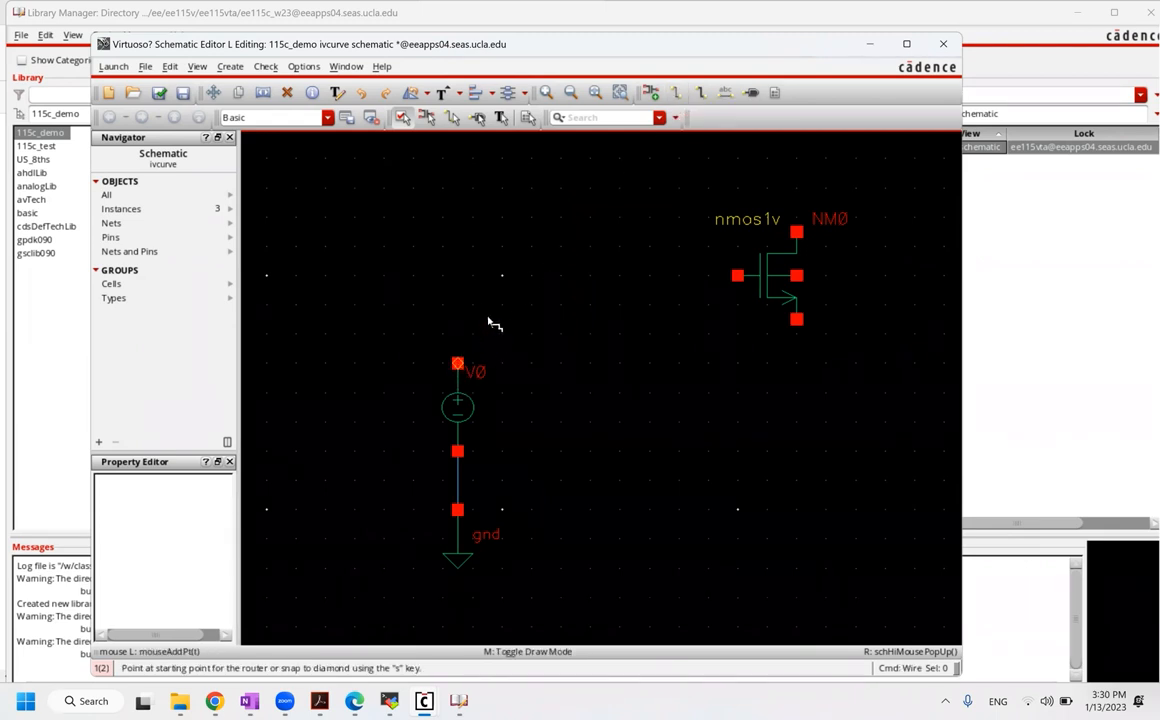
{"action": "left_click", "coordinate": [531, 333]}
{"action": "key", "text": "Escape"}
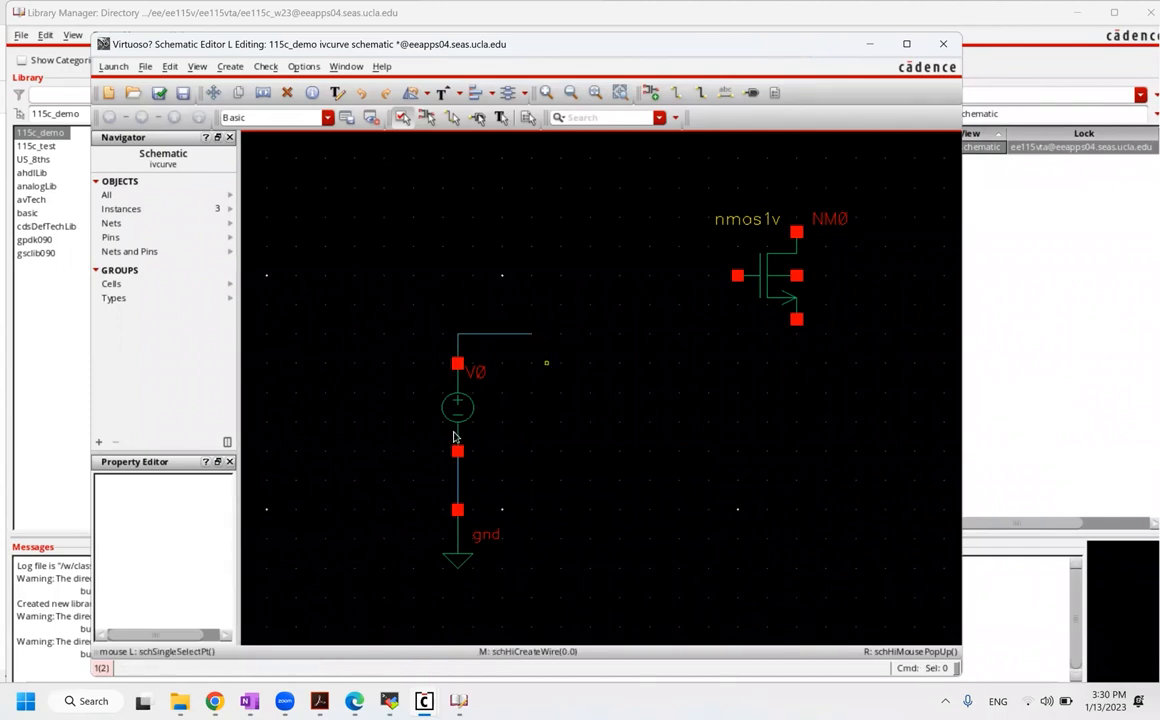
{"action": "left_click", "coordinate": [415, 395]}
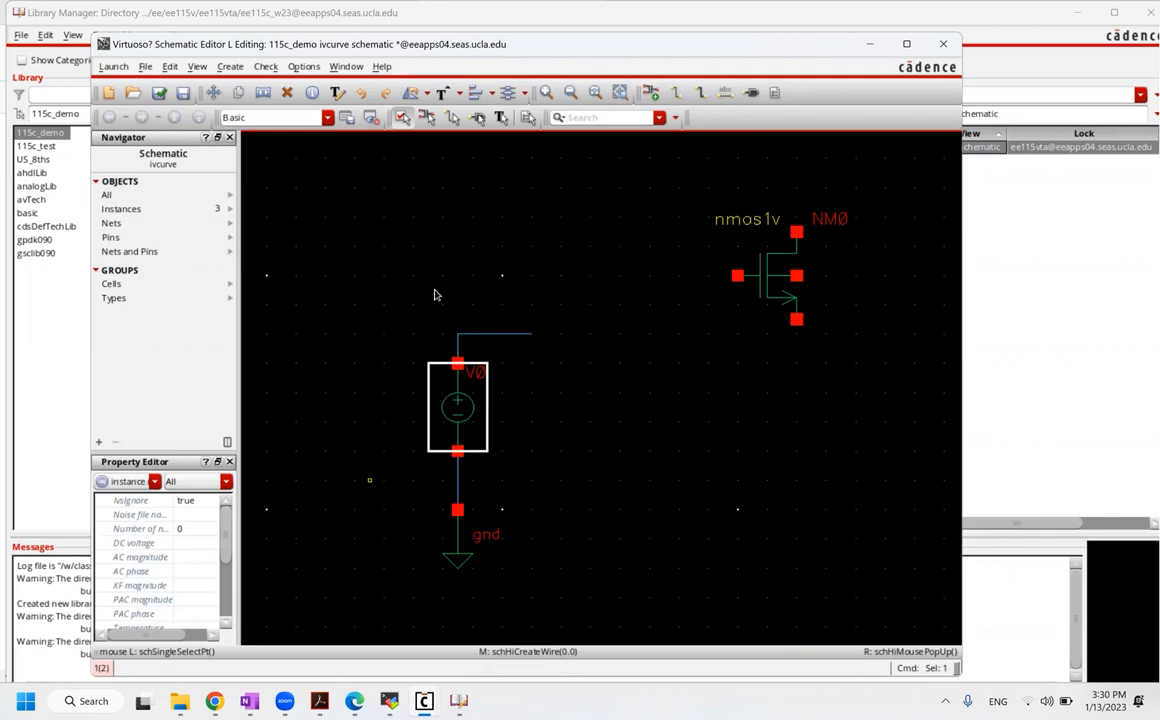
{"action": "left_click", "coordinate": [422, 332]}
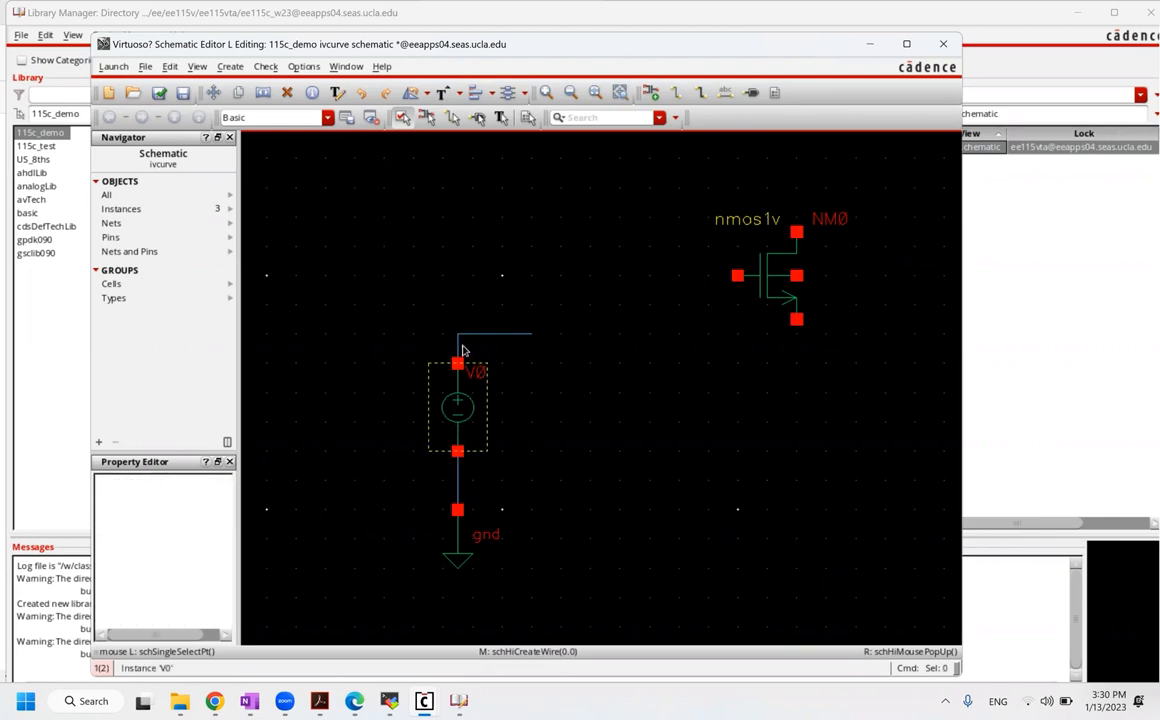
Step: Enter 0 in V0's DC voltage property so vdc=0 appears beside it
{"action": "left_click", "coordinate": [457, 412]}
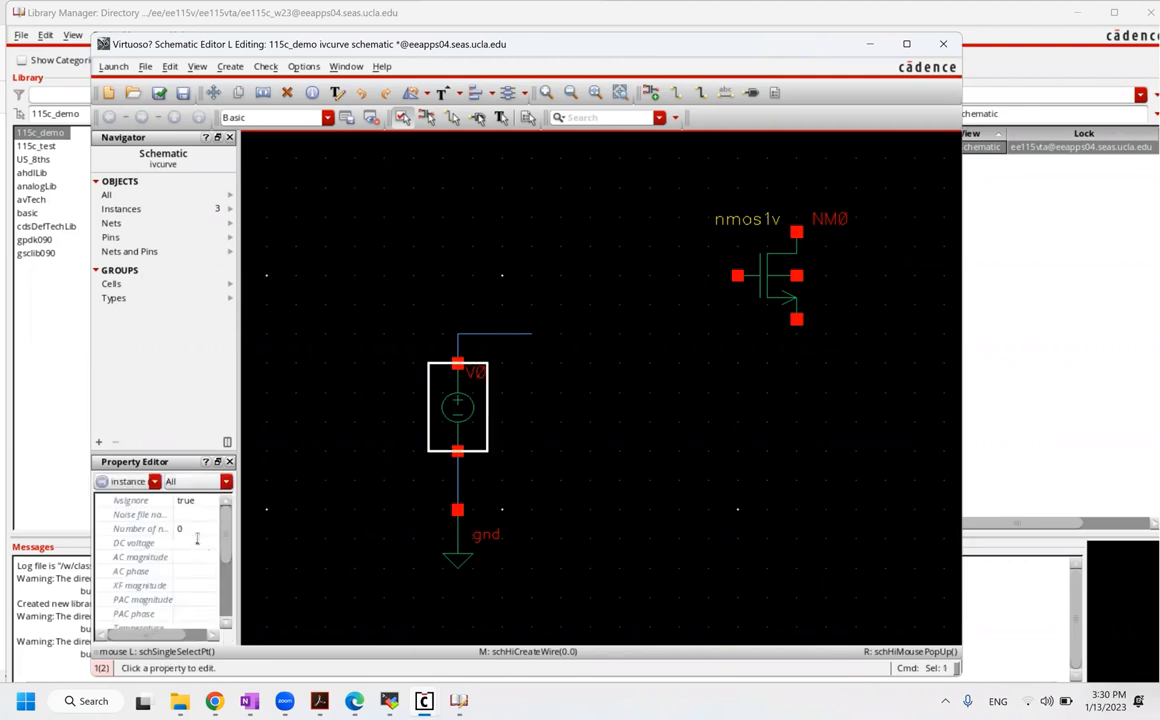
{"action": "left_click", "coordinate": [197, 541]}
{"action": "type", "text": "0"}
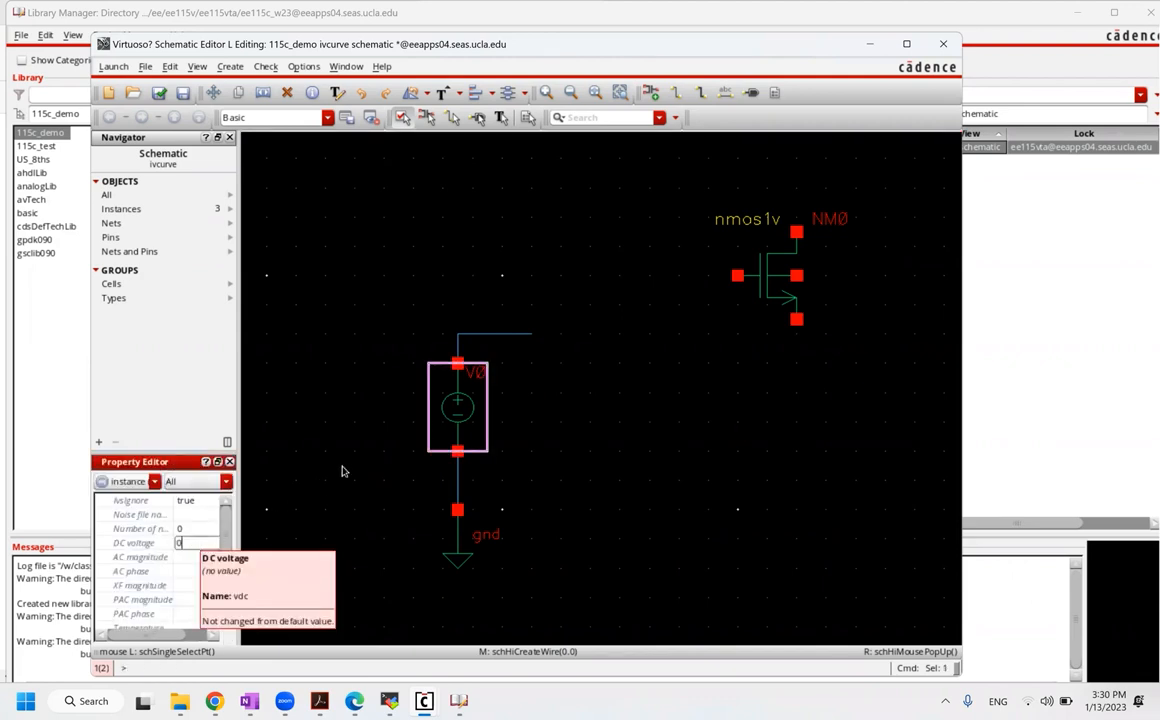
{"action": "key", "text": "Return"}
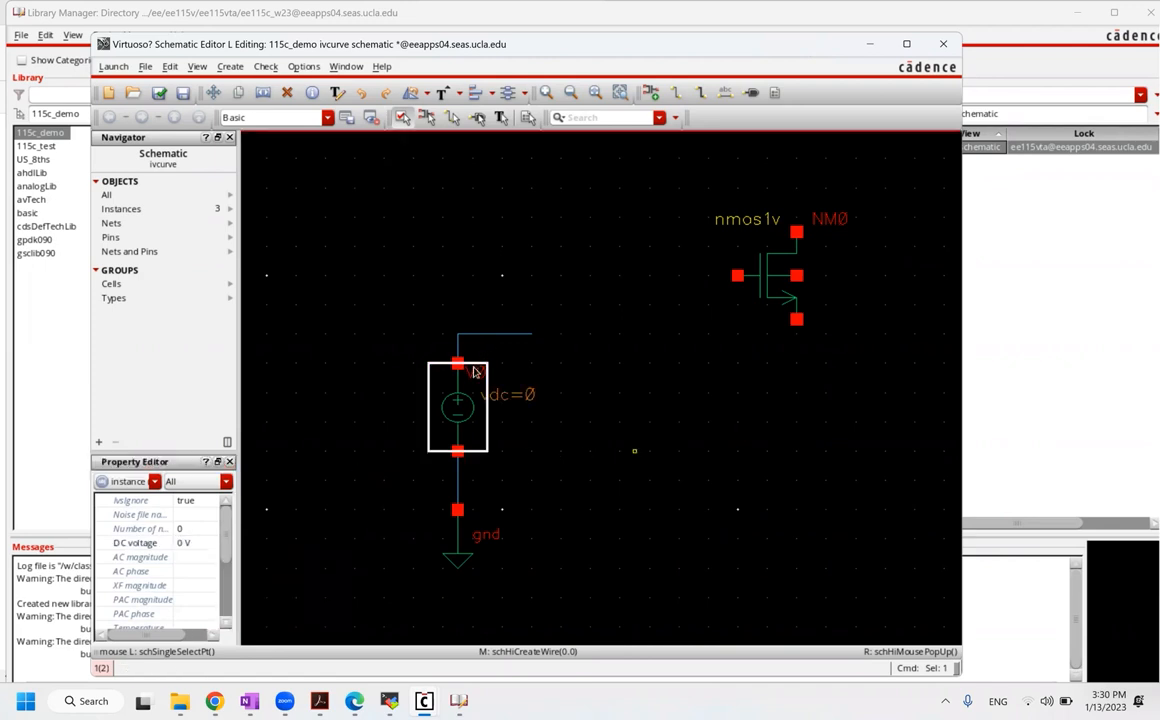
{"action": "left_click", "coordinate": [520, 387]}
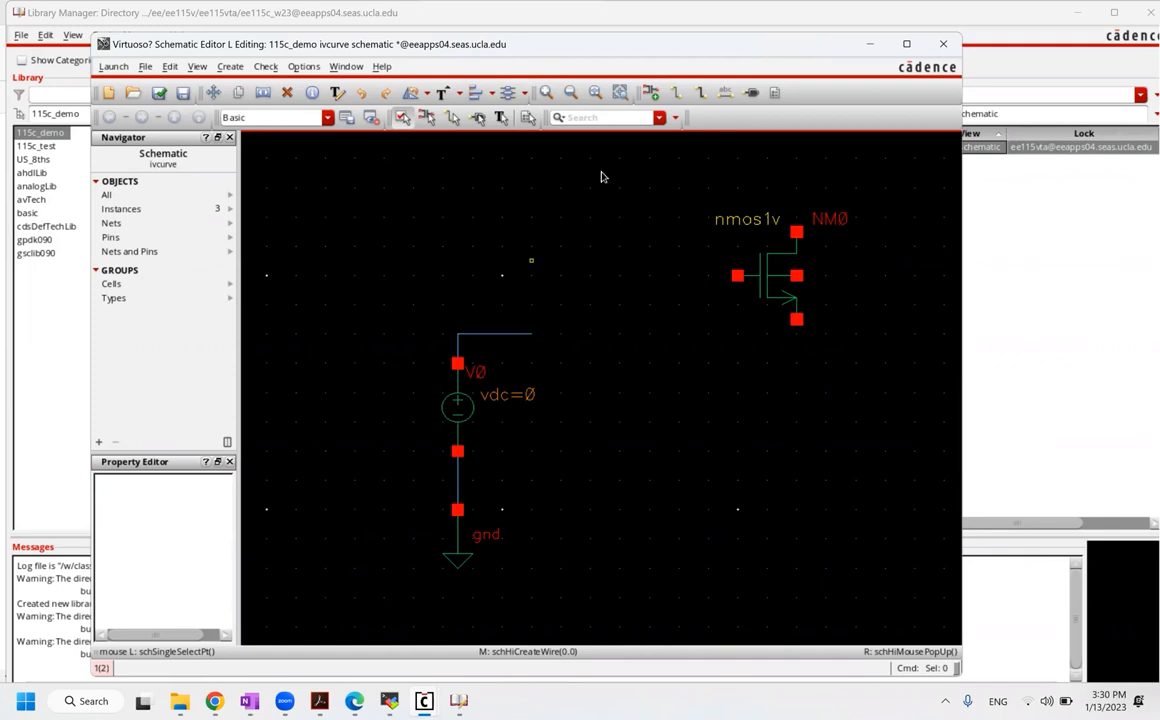
Step: Label the wire above V0 with the wire name vss
{"action": "left_click", "coordinate": [727, 92]}
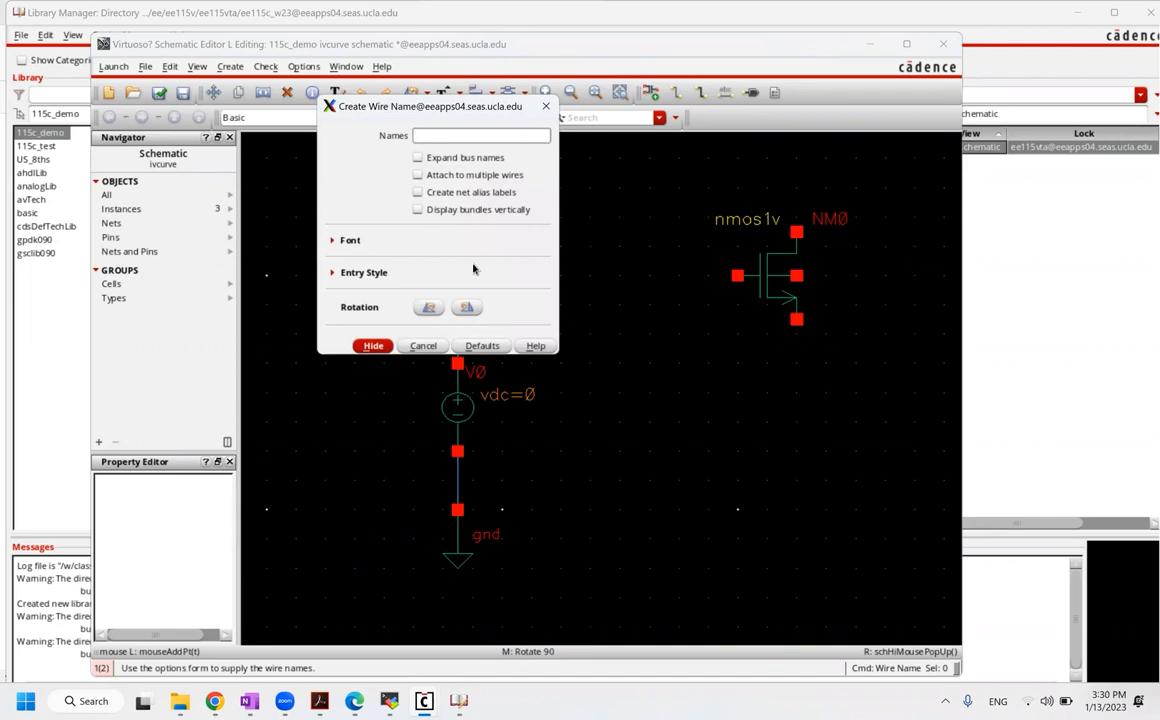
{"action": "type", "text": "vss"}
{"action": "key", "text": "Return"}
{"action": "left_click", "coordinate": [500, 336]}
{"action": "key", "text": "Escape"}
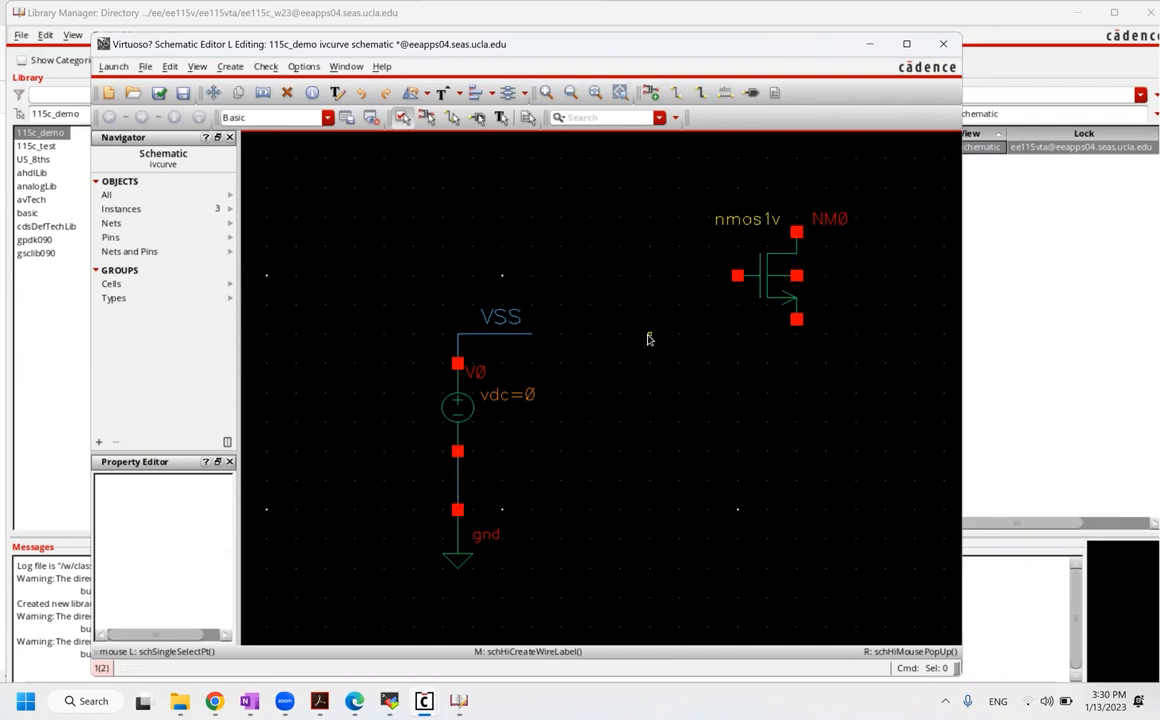
Step: Copy the VSS-labelled wire onto NM0's right (body) terminal
{"action": "key", "text": "c"}
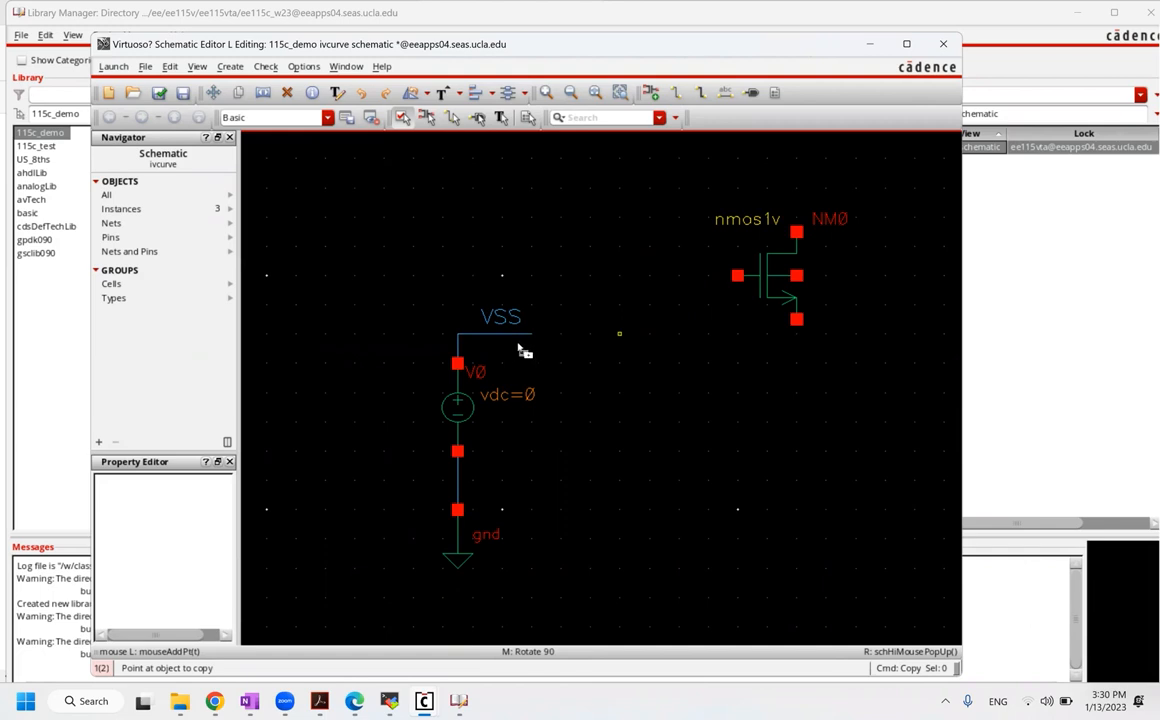
{"action": "left_click", "coordinate": [498, 340]}
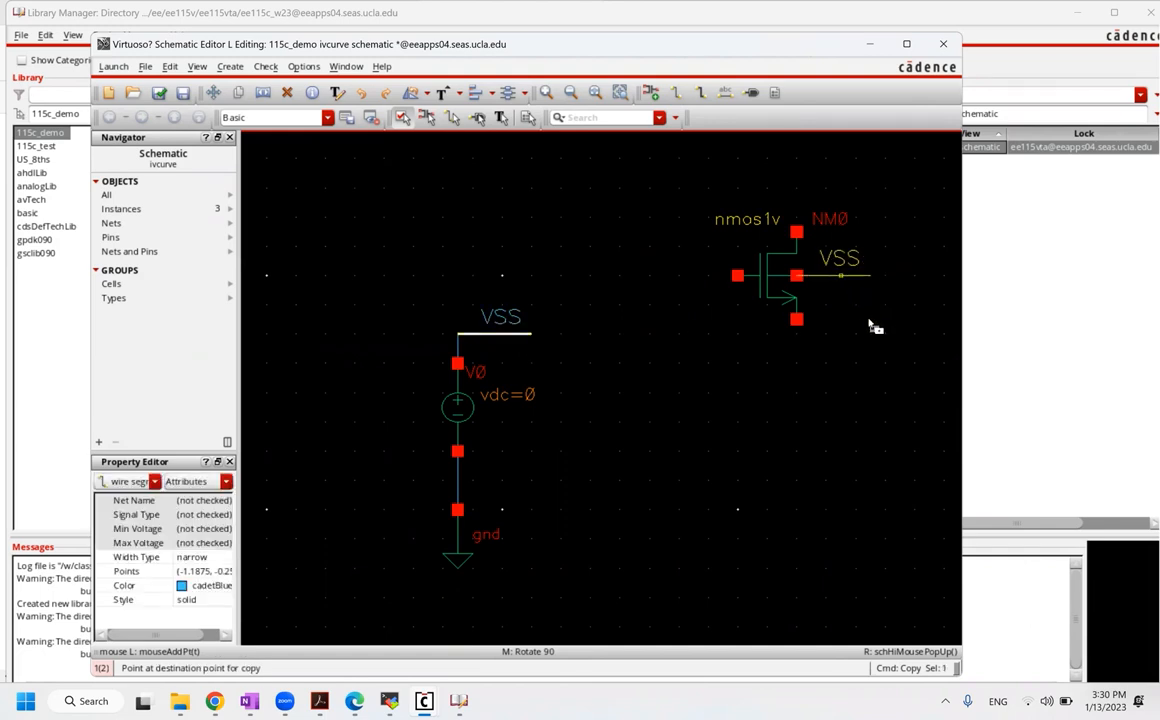
{"action": "left_click", "coordinate": [845, 282]}
{"action": "key", "text": "Escape"}
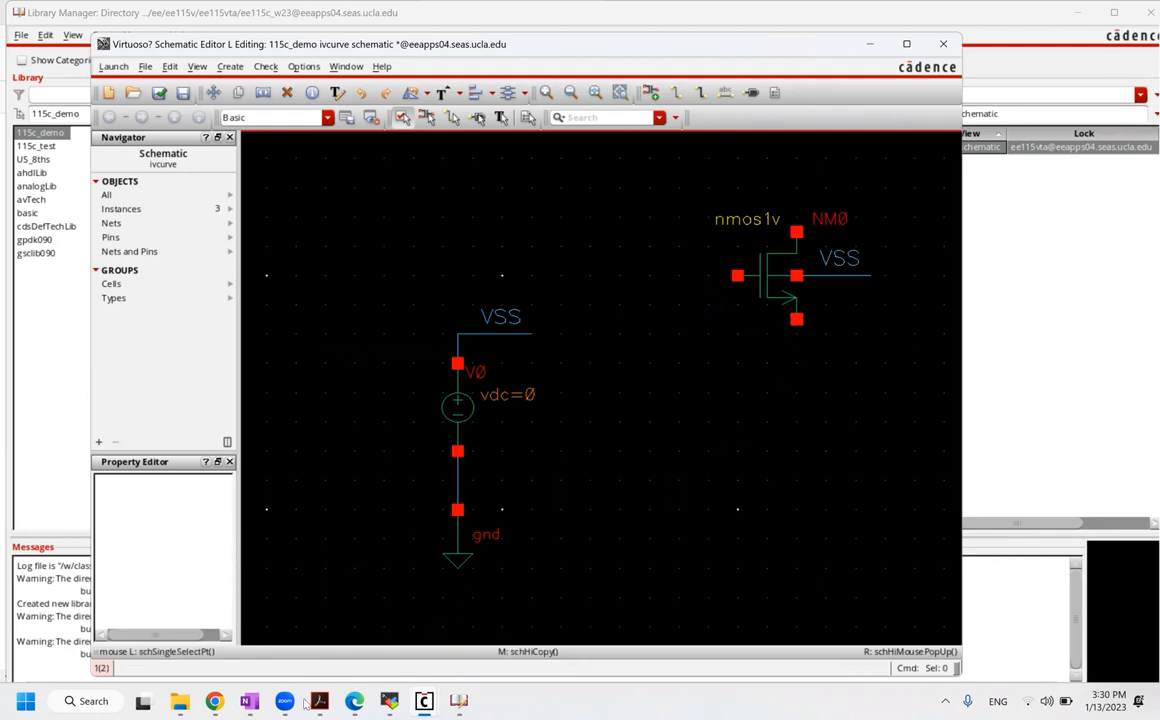
{"action": "left_click", "coordinate": [355, 702]}
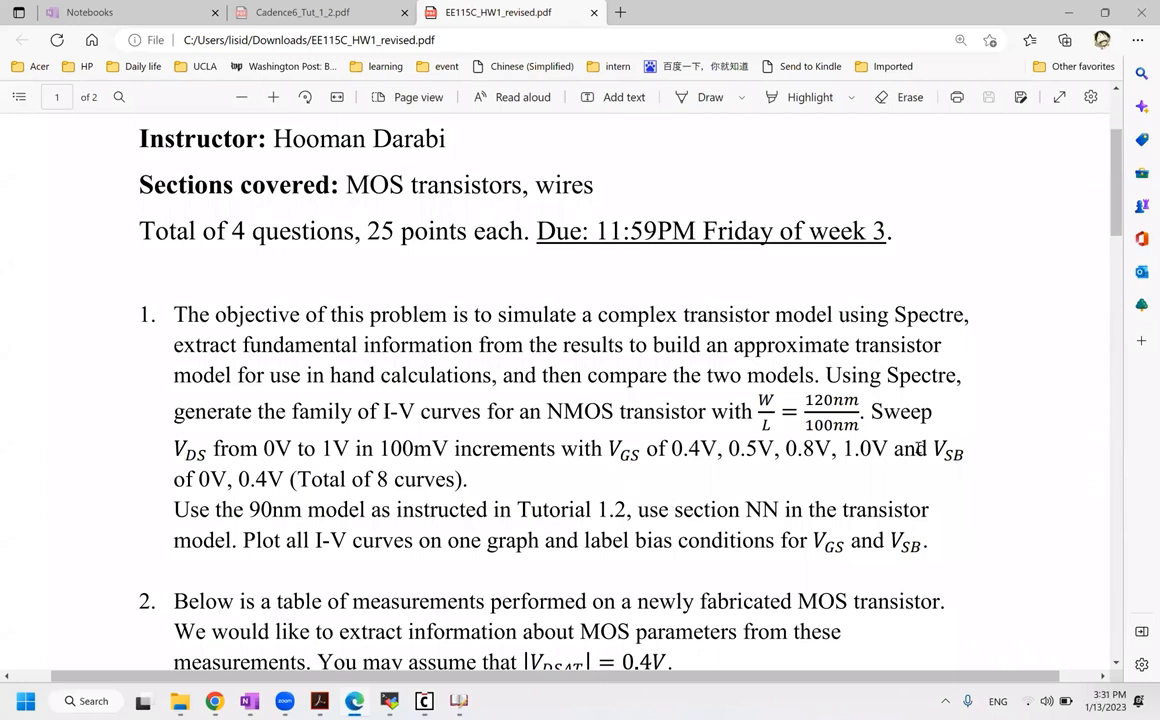
{"action": "left_click_drag", "start_coordinate": [955, 465], "coordinate": [264, 481]}
{"action": "left_click", "coordinate": [264, 481]}
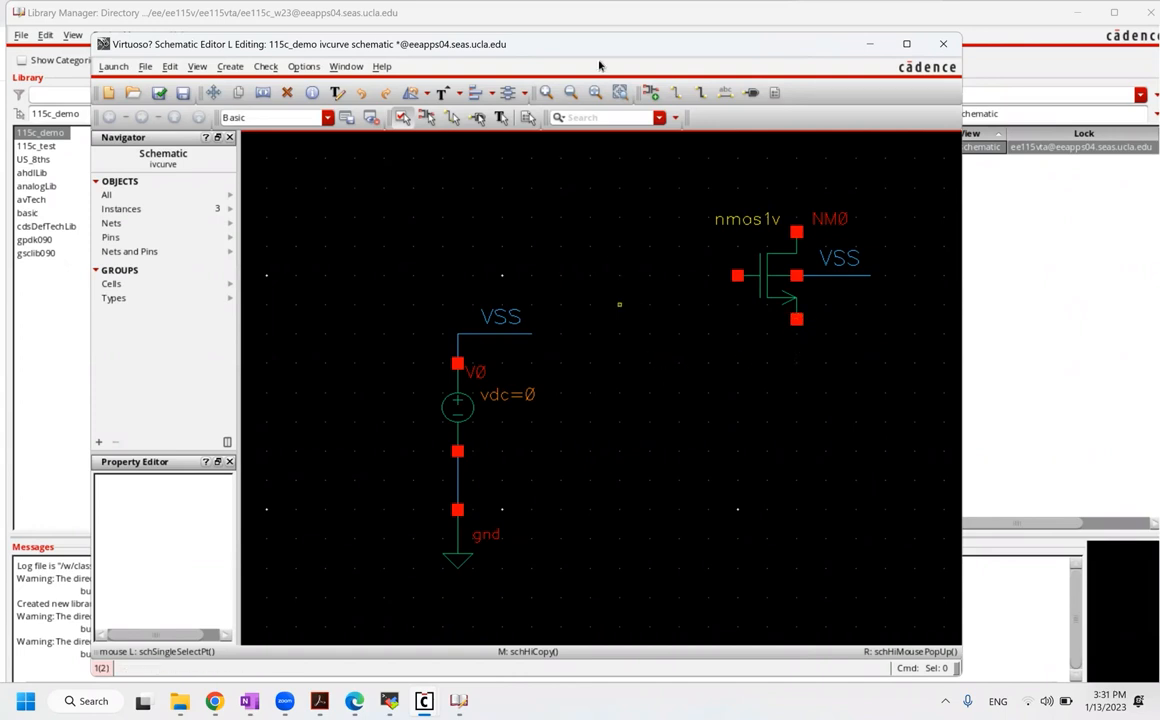
Step: Fit the schematic and copy V0 to the upper left as V1
{"action": "key", "text": "f"}
{"action": "left_click_drag", "start_coordinate": [953, 652], "coordinate": [942, 639]}
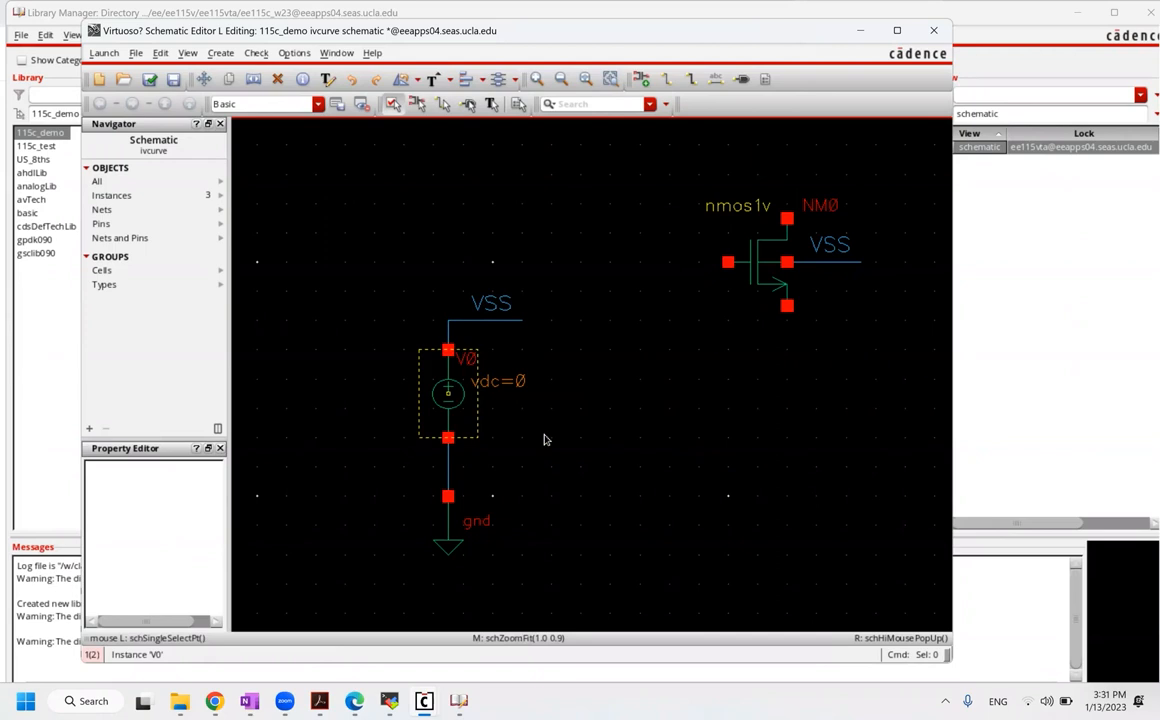
{"action": "left_click", "coordinate": [447, 395]}
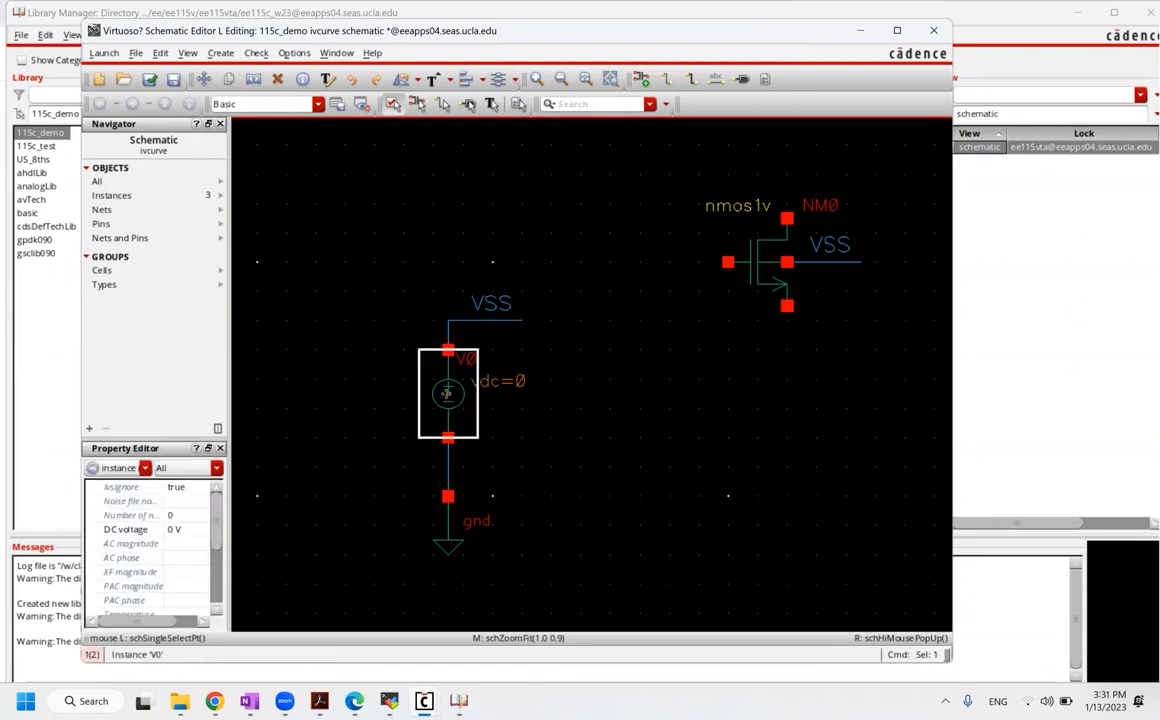
{"action": "key", "text": "c"}
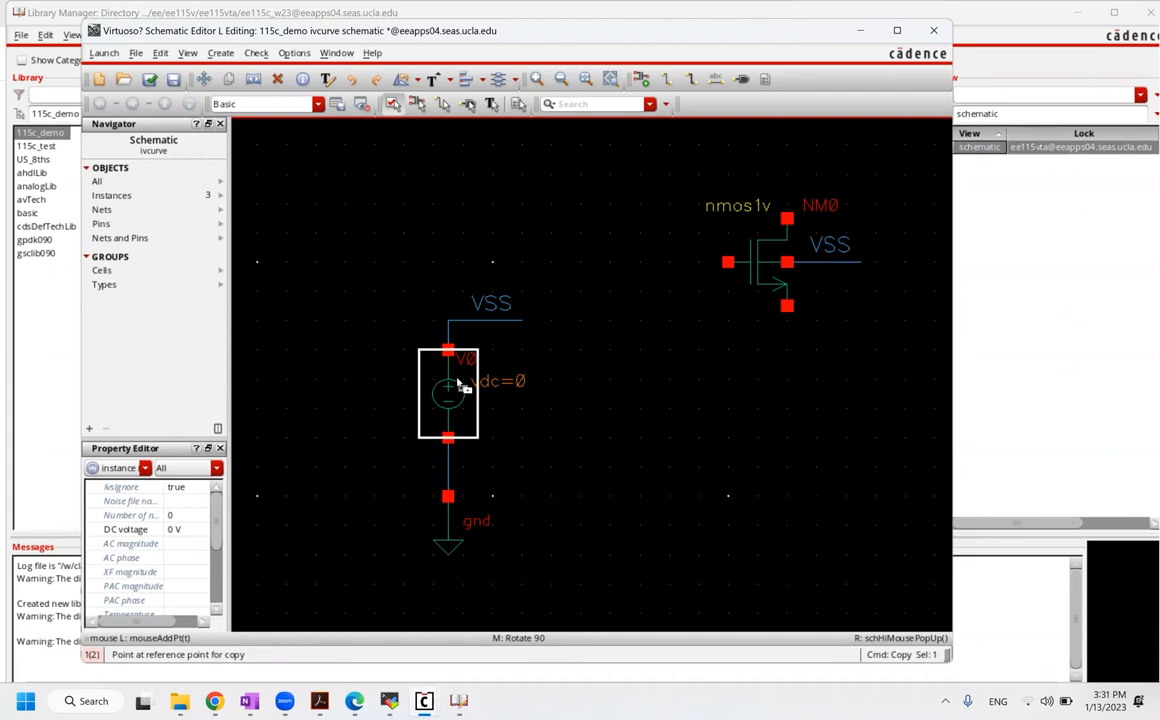
{"action": "left_click", "coordinate": [453, 409]}
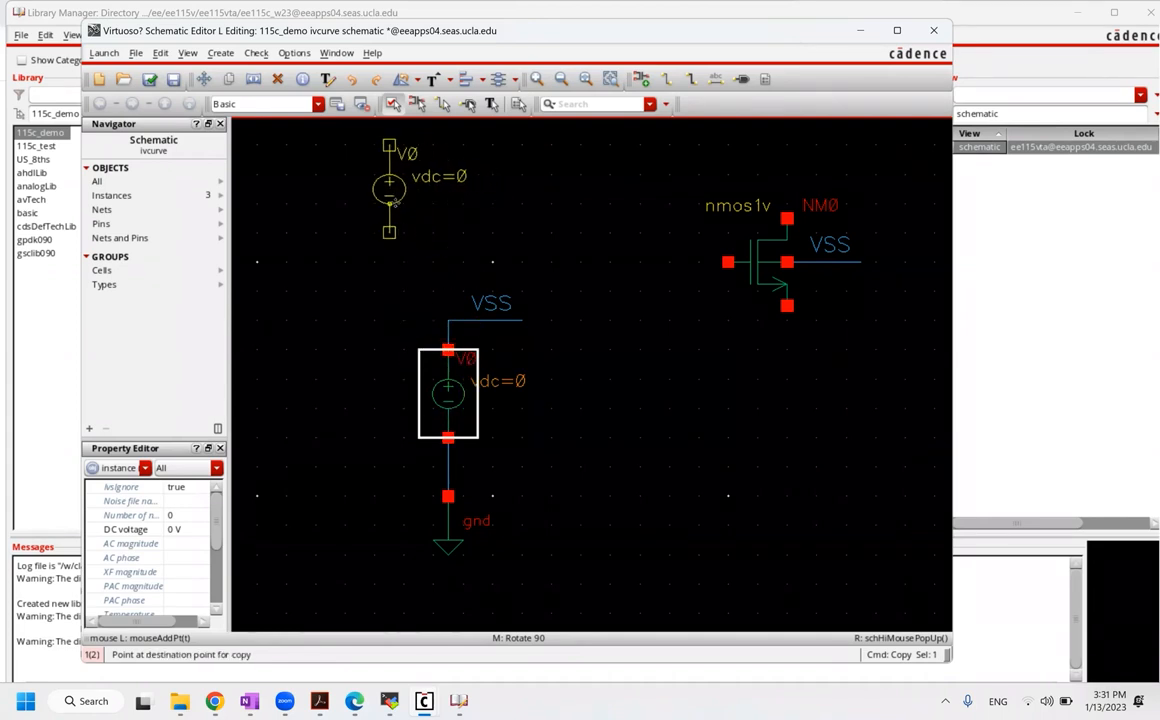
{"action": "left_click", "coordinate": [394, 204]}
Step: Copy the source twice more to place V2 and V3 in a row to the right of V1
{"action": "key", "text": "c"}
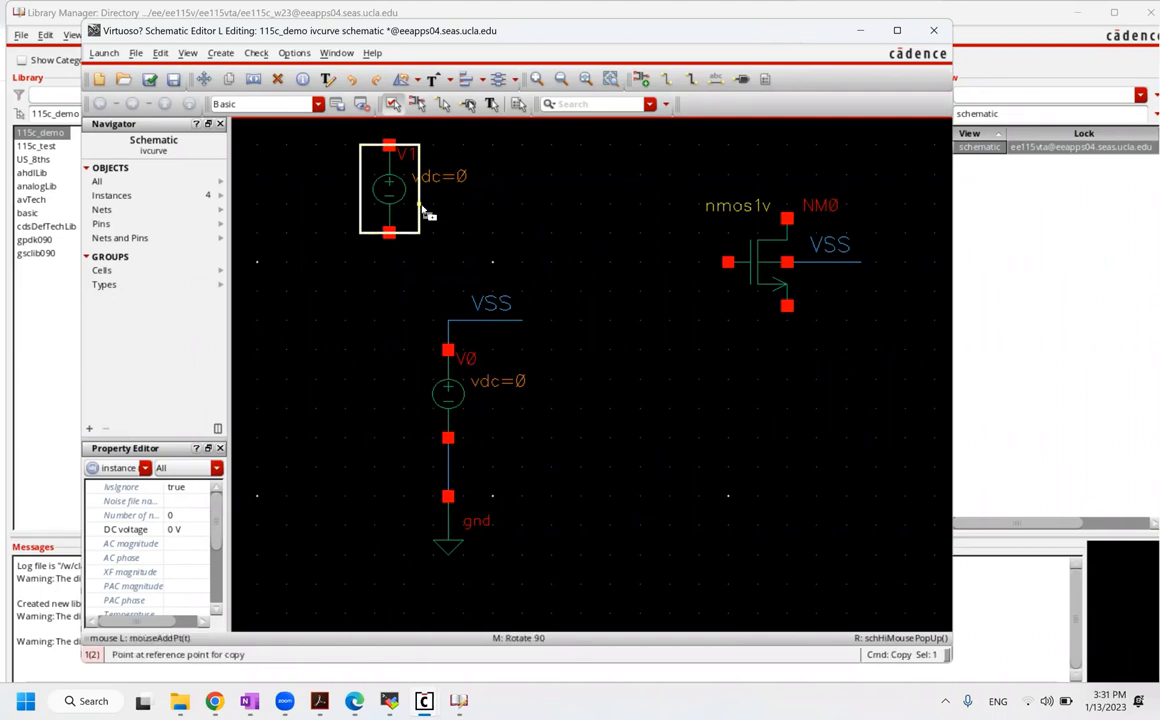
{"action": "left_click", "coordinate": [481, 207]}
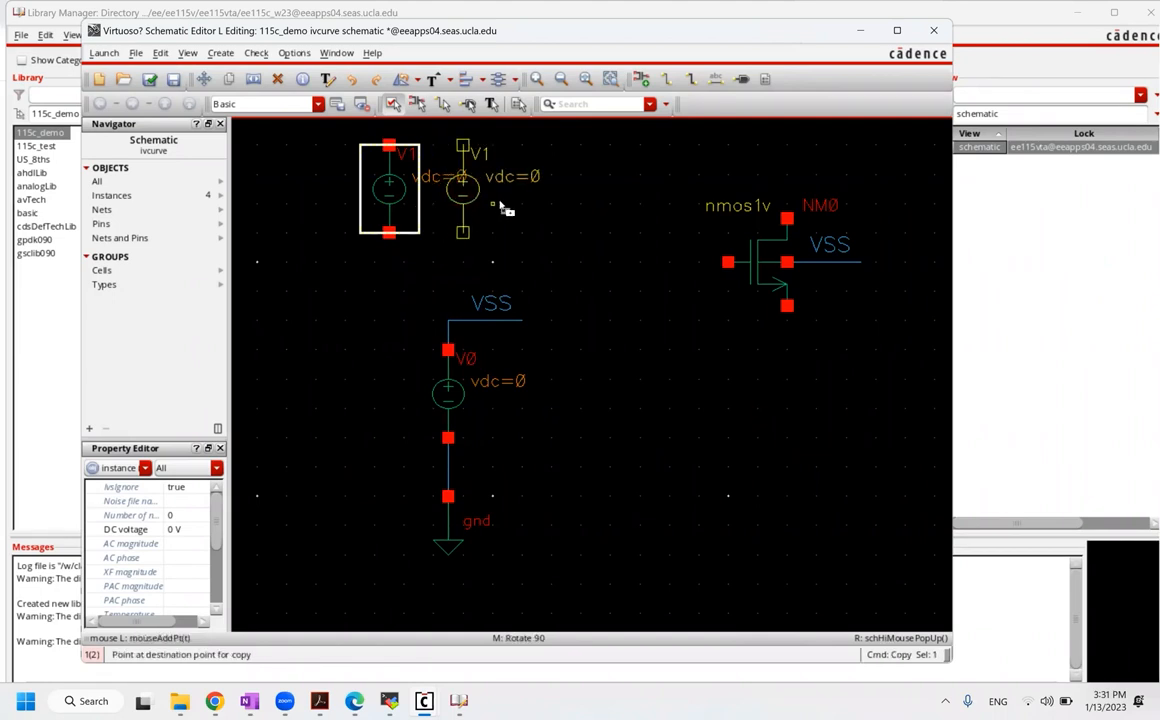
{"action": "left_click", "coordinate": [535, 208]}
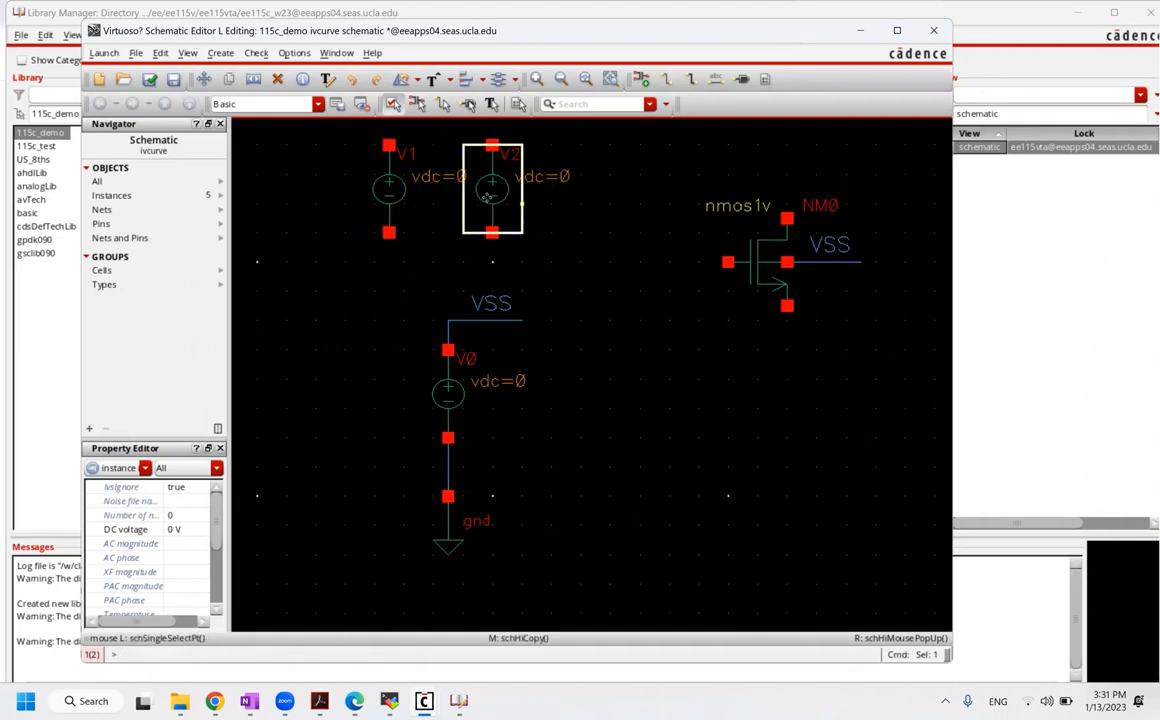
{"action": "key", "text": "c"}
{"action": "left_click", "coordinate": [514, 200]}
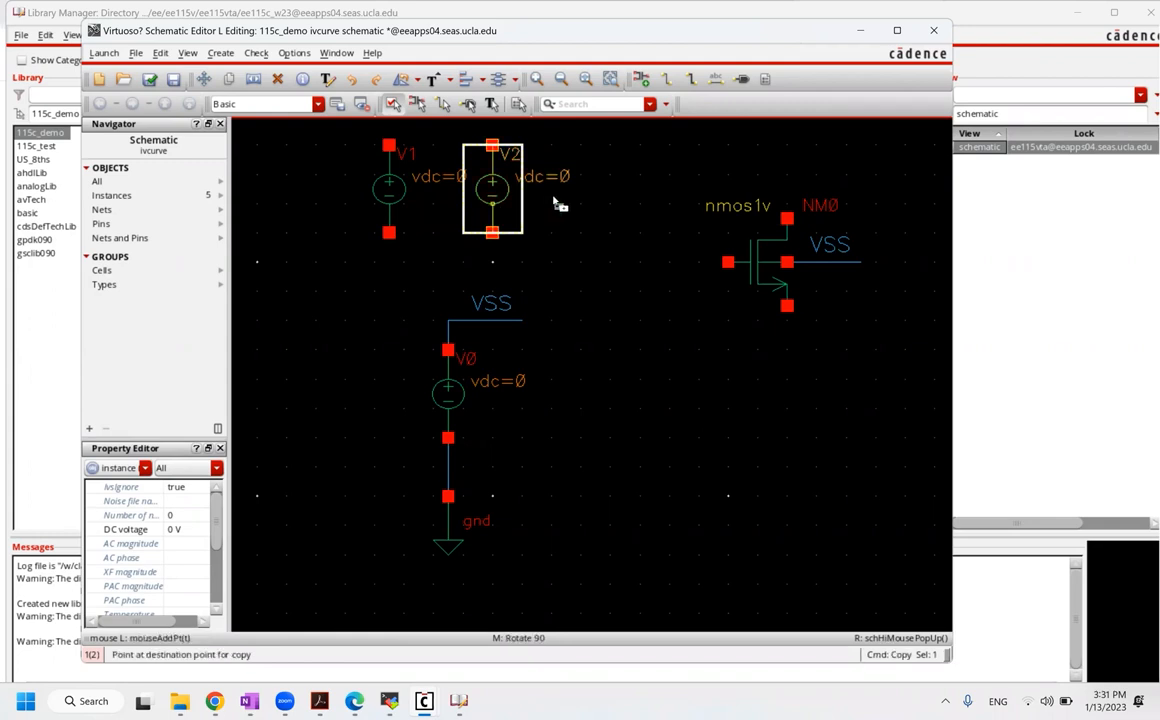
{"action": "left_click", "coordinate": [597, 208]}
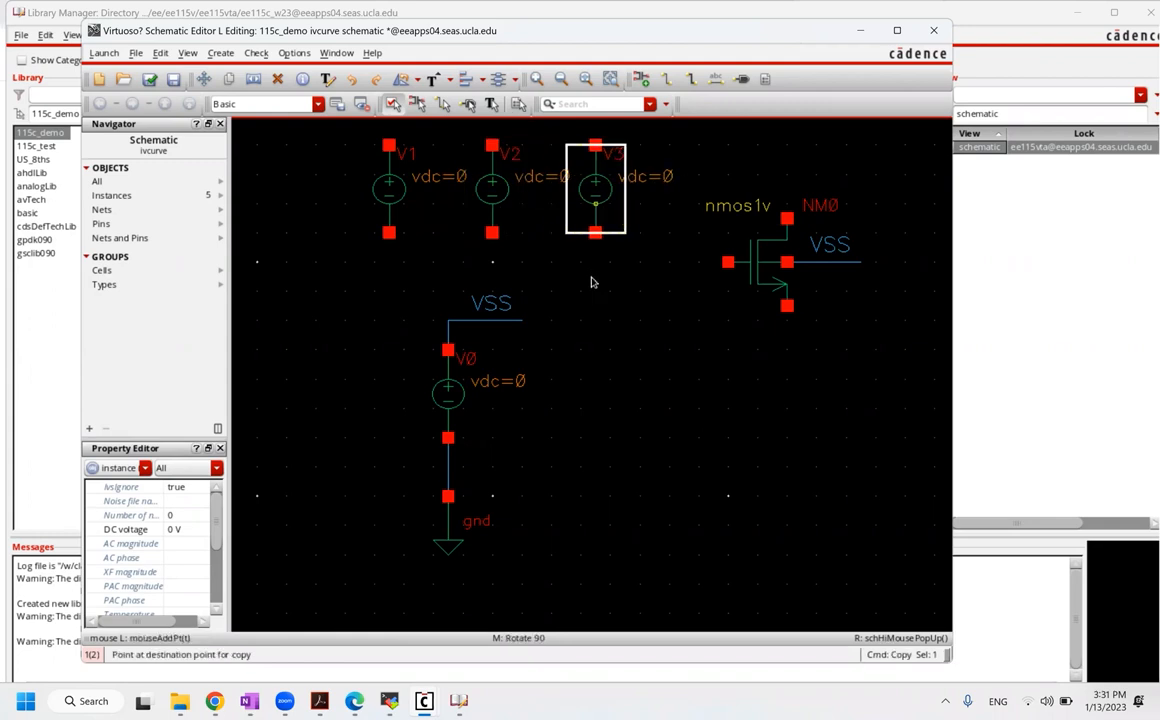
{"action": "left_click", "coordinate": [593, 326]}
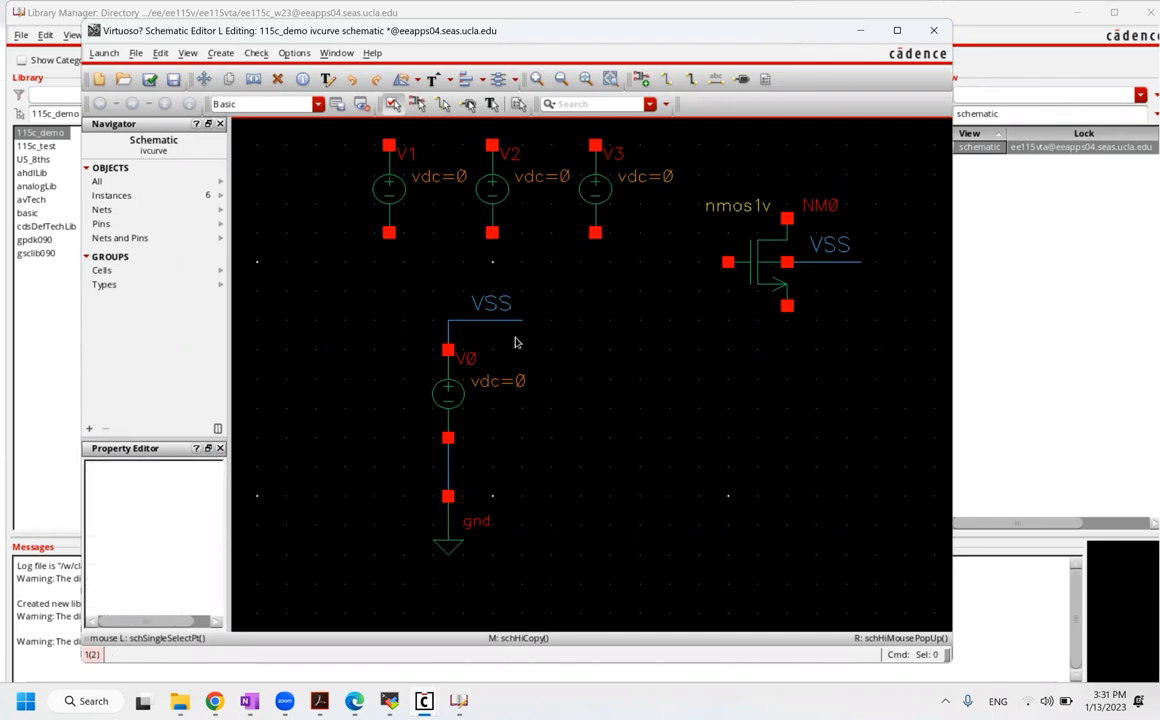
Step: Copy the VSS wire beside V1 and stretch it onto V1's bottom terminal
{"action": "key", "text": "c"}
{"action": "left_click", "coordinate": [478, 321]}
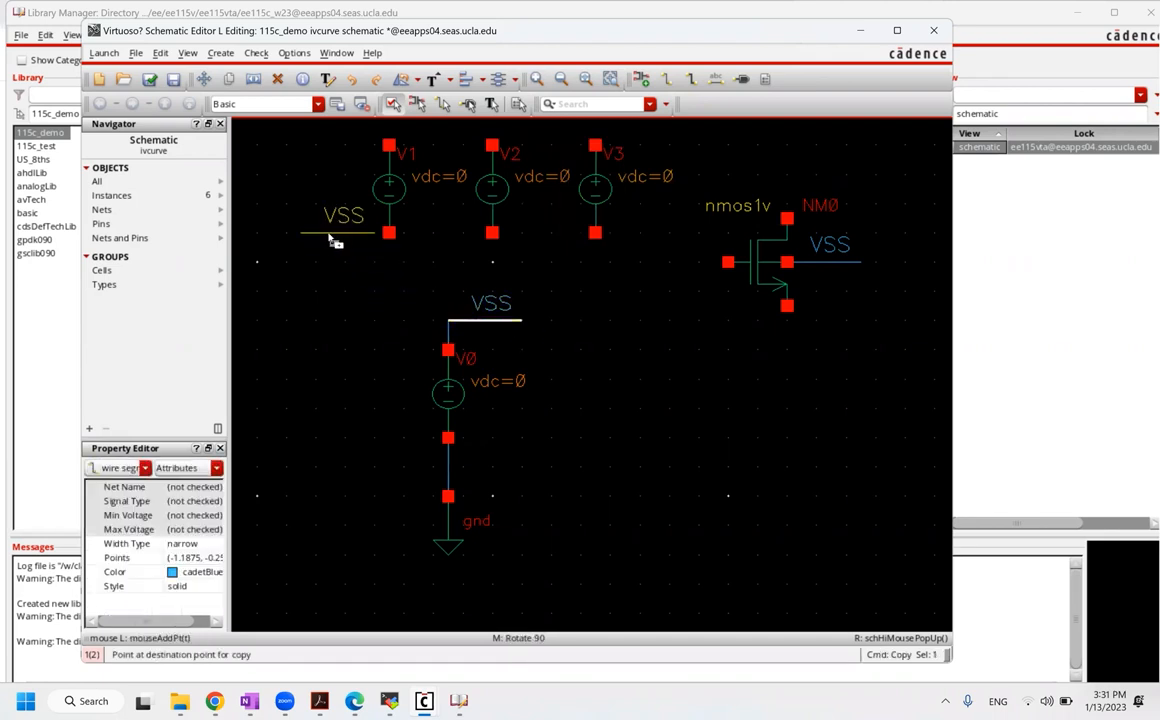
{"action": "left_click", "coordinate": [345, 240]}
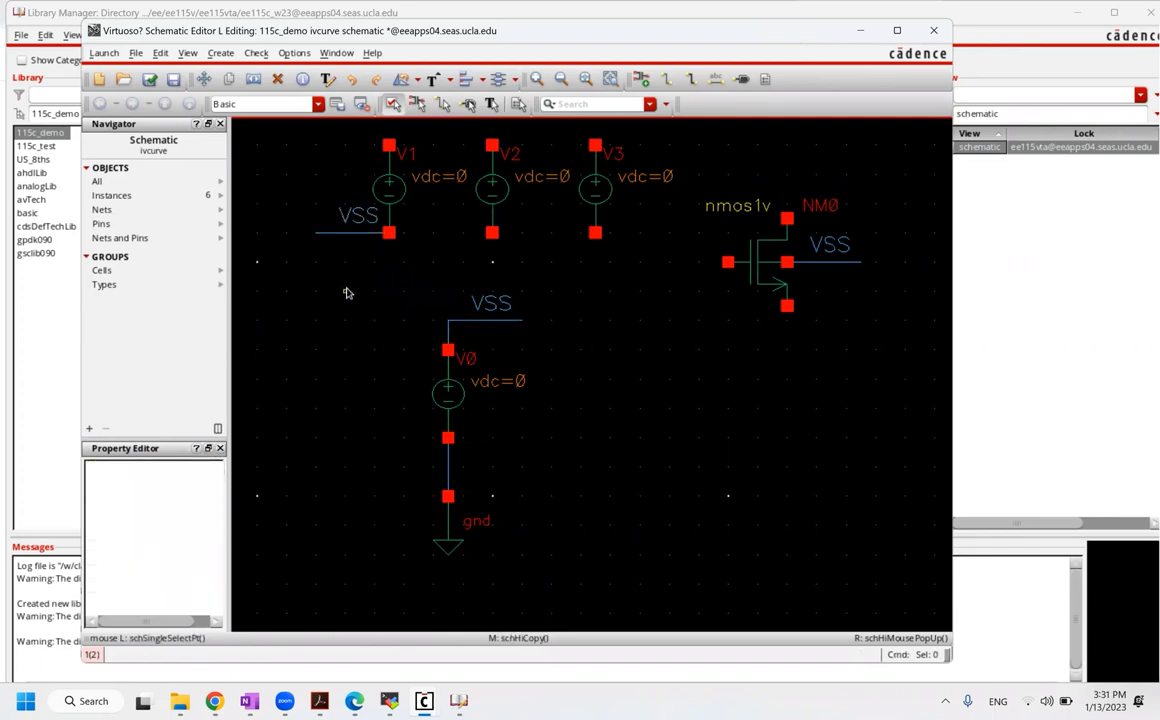
{"action": "key", "text": "s"}
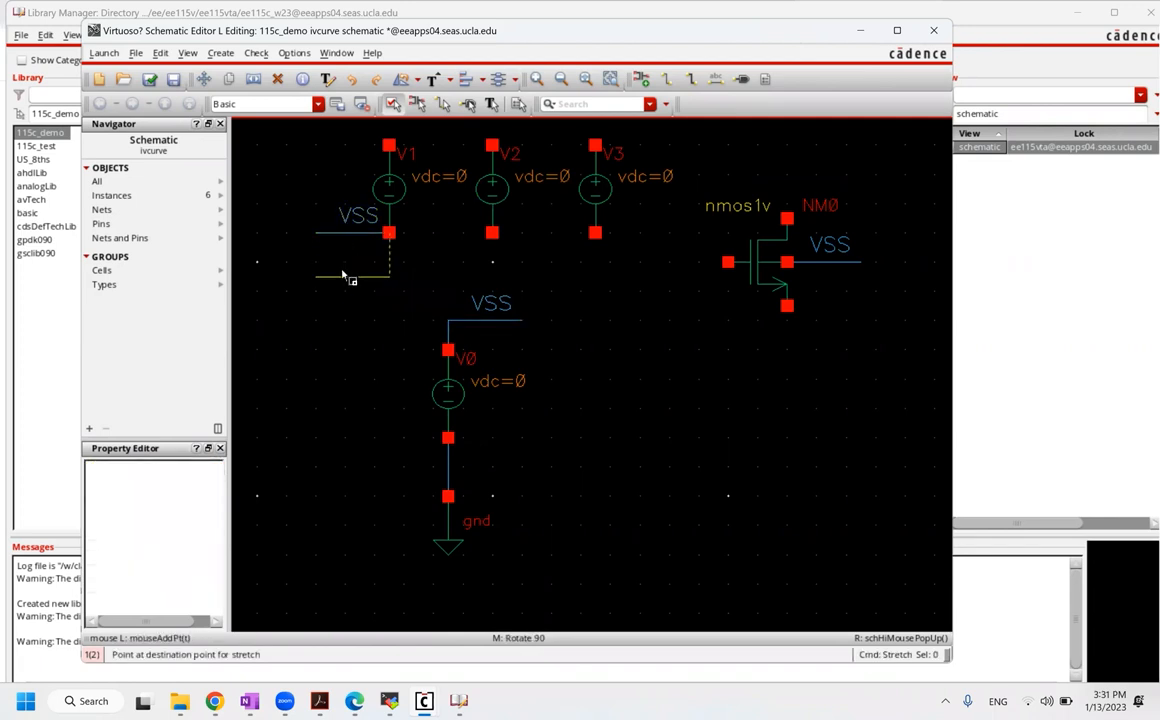
{"action": "left_click", "coordinate": [349, 292]}
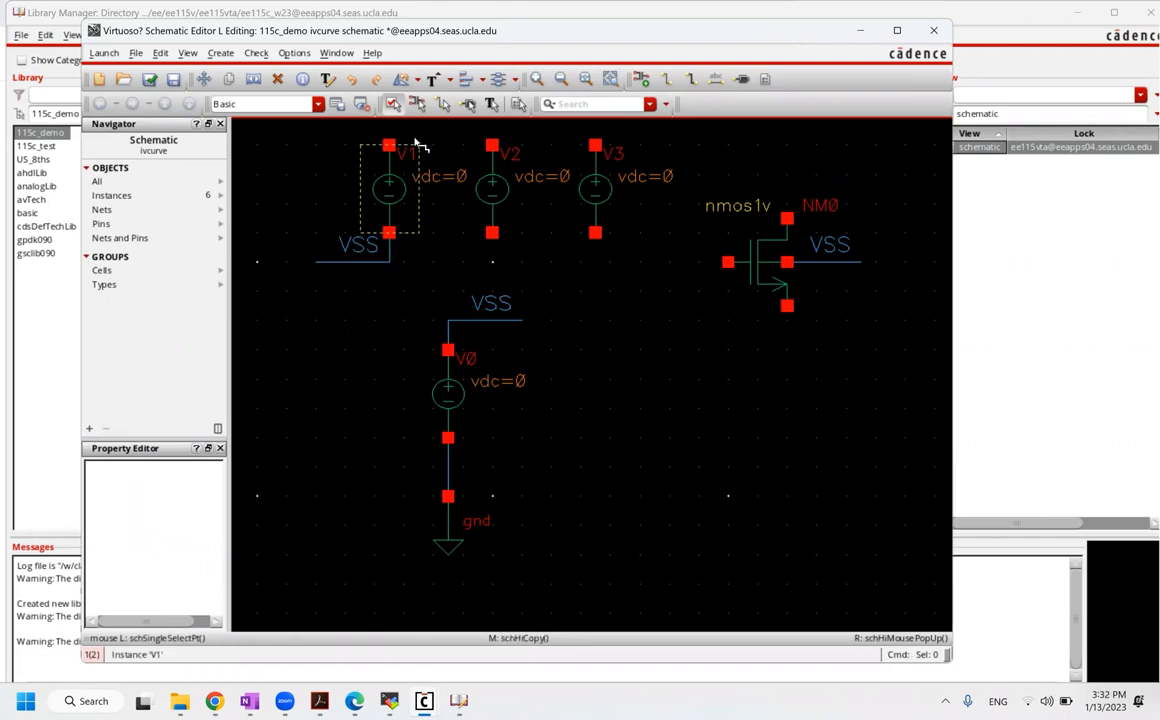
{"action": "key", "text": "w"}
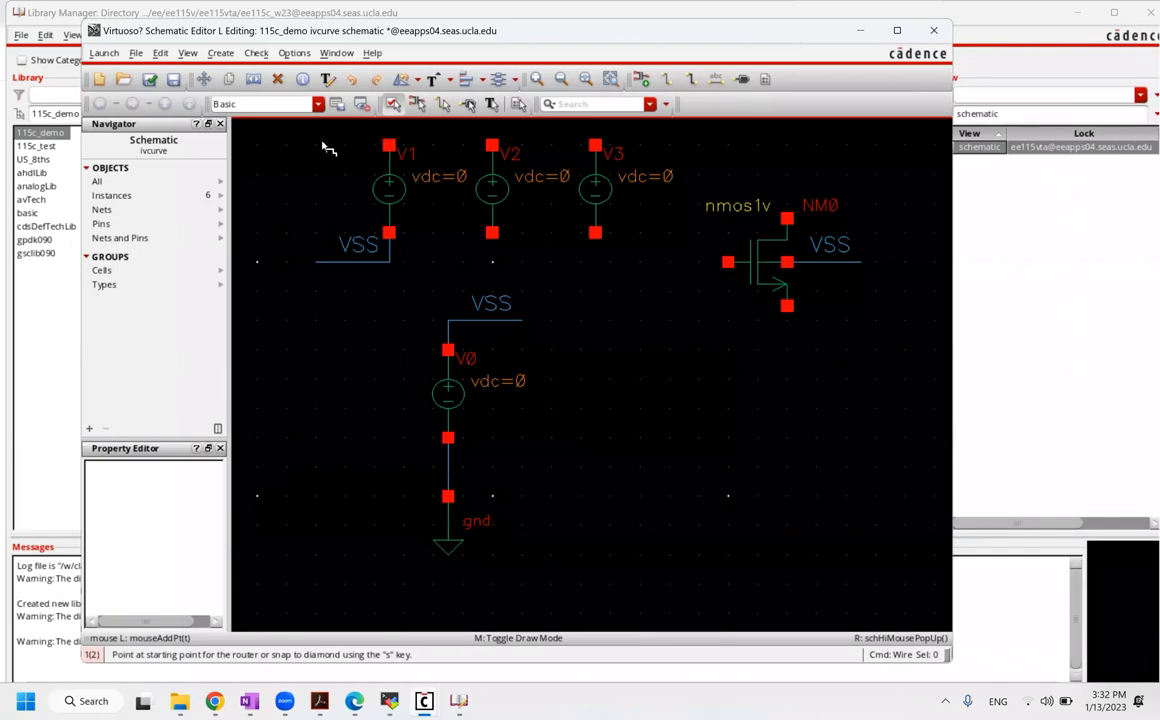
{"action": "key", "text": "Escape"}
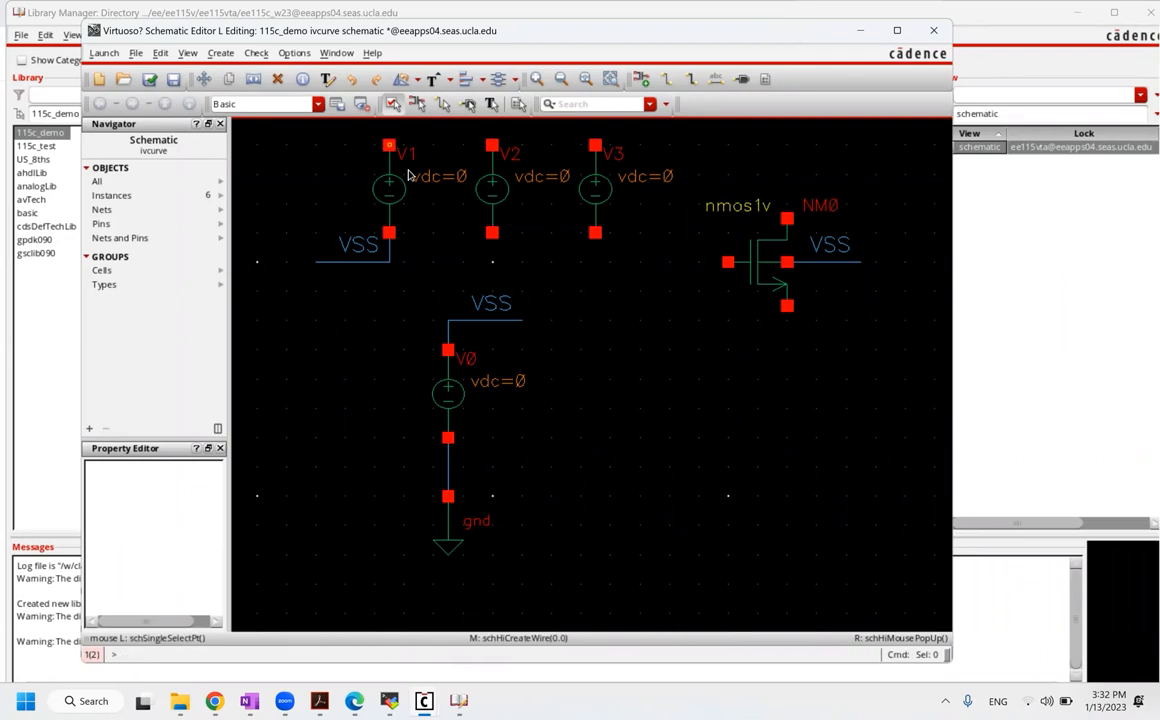
Step: Draw a wire up and left from V1's top terminal and label it VSB
{"action": "scroll", "coordinate": [408, 176], "scroll_direction": "up", "scroll_amount": 3}
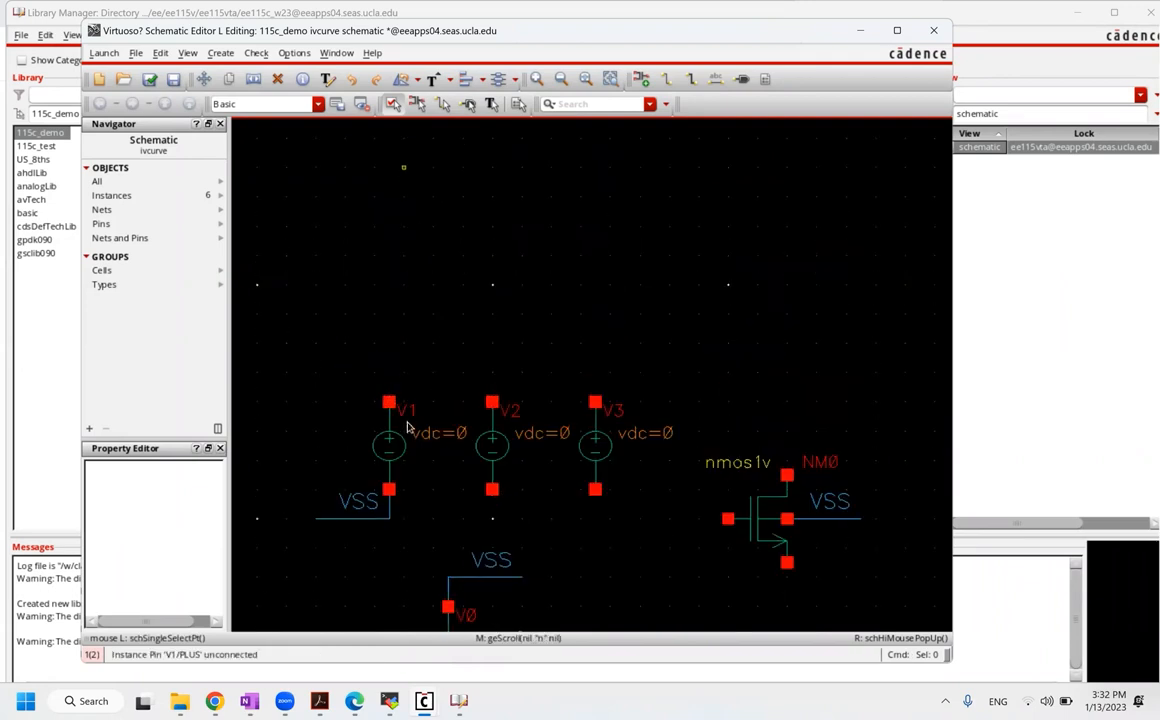
{"action": "left_click", "coordinate": [671, 80]}
{"action": "left_click", "coordinate": [389, 401]}
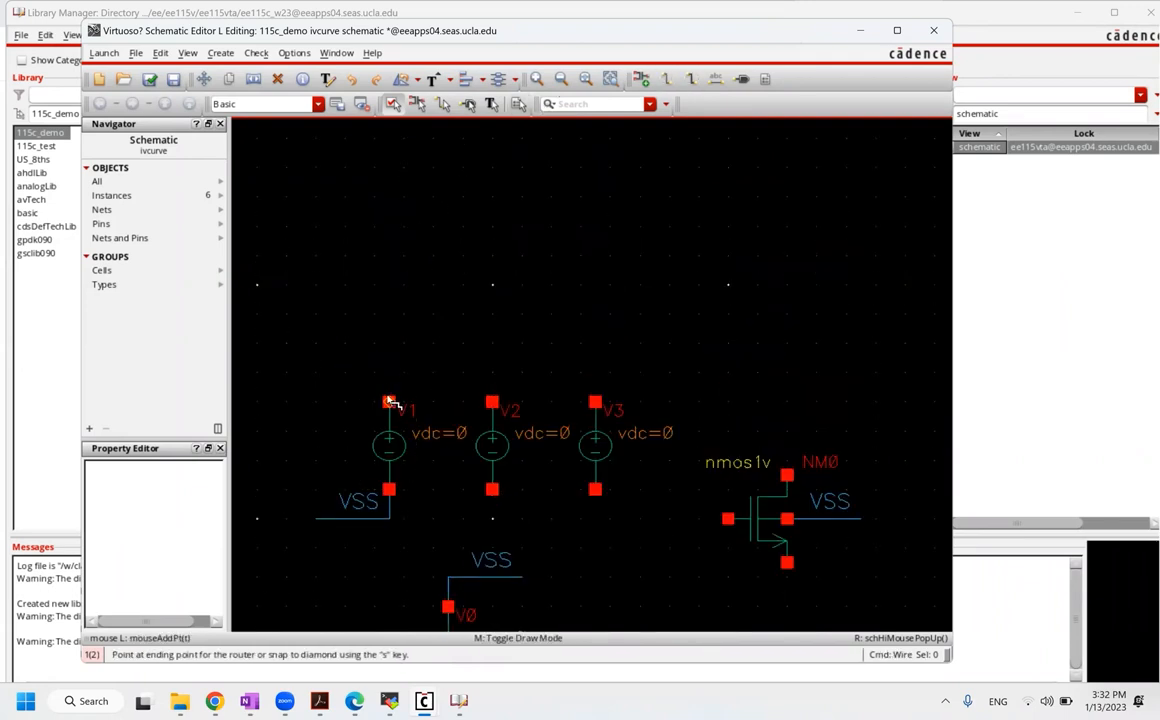
{"action": "double_click", "coordinate": [318, 376]}
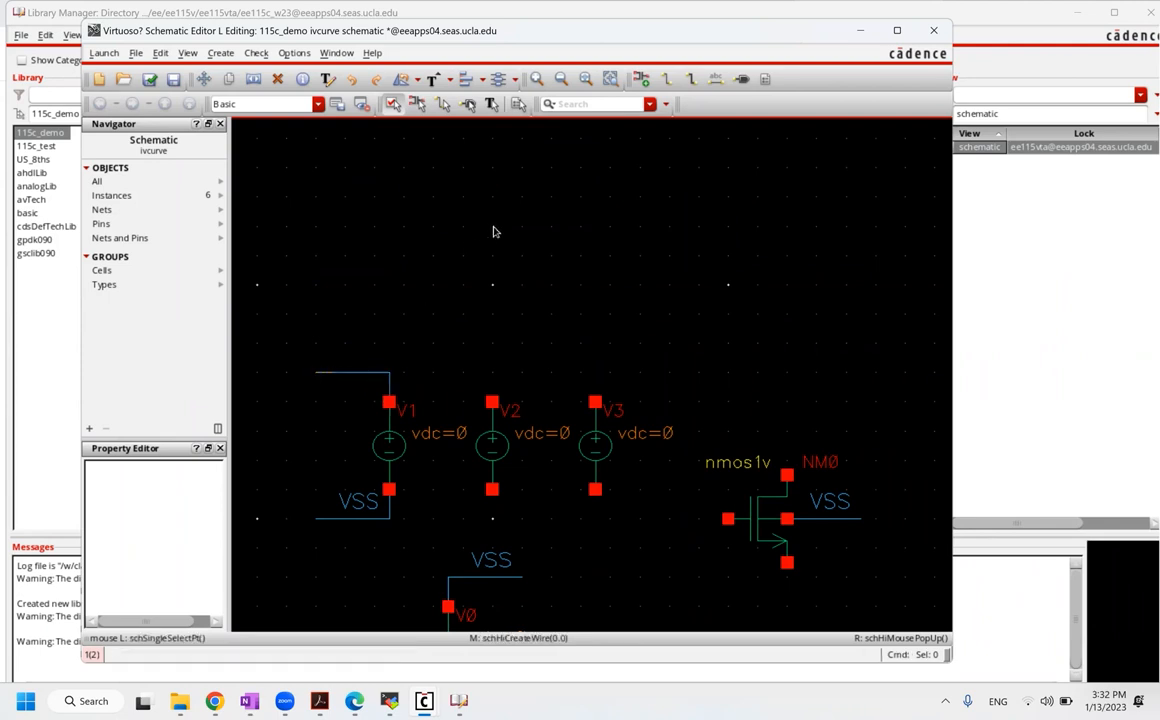
{"action": "left_click", "coordinate": [717, 87]}
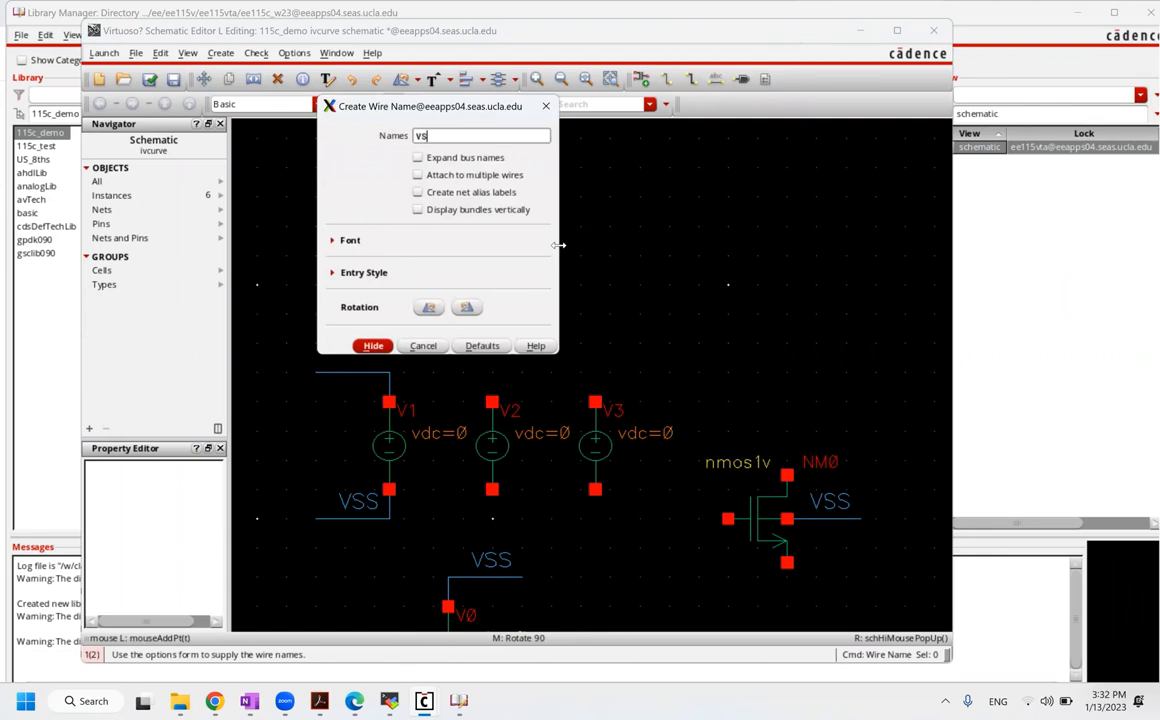
{"action": "left_click", "coordinate": [371, 345]}
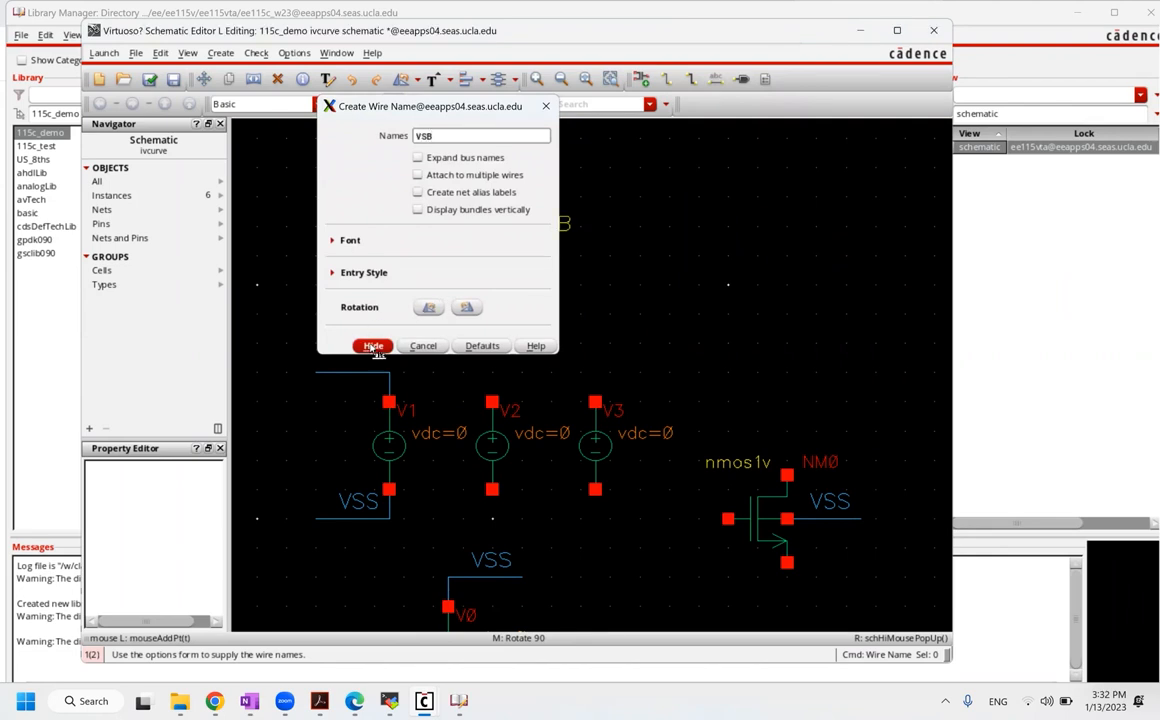
{"action": "left_click", "coordinate": [348, 374]}
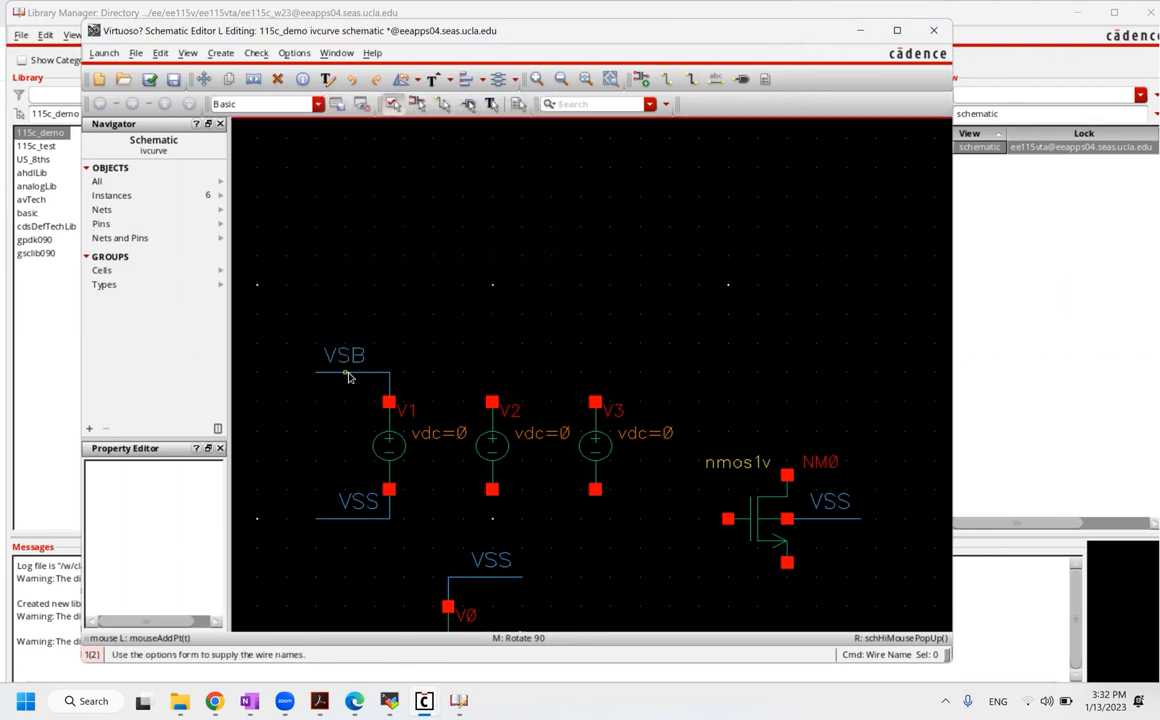
{"action": "key", "text": "Escape"}
Step: Copy the VSB wire to NM0's lower terminal and stretch it into place
{"action": "key", "text": "c"}
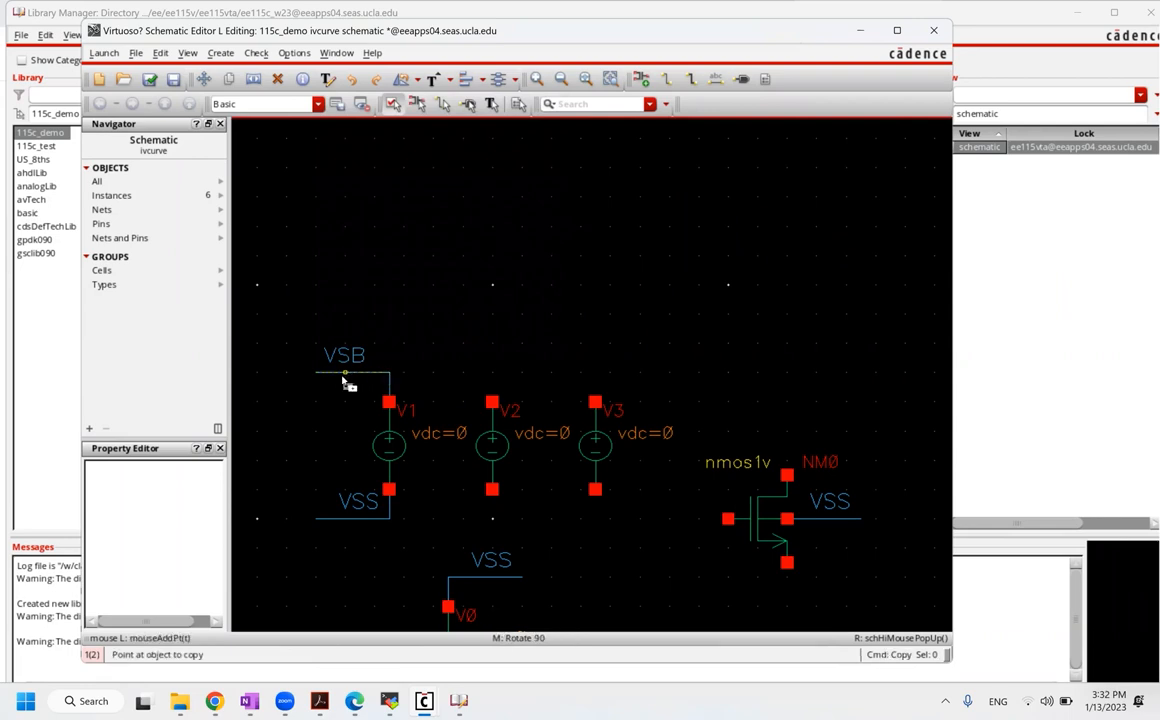
{"action": "left_click", "coordinate": [343, 377]}
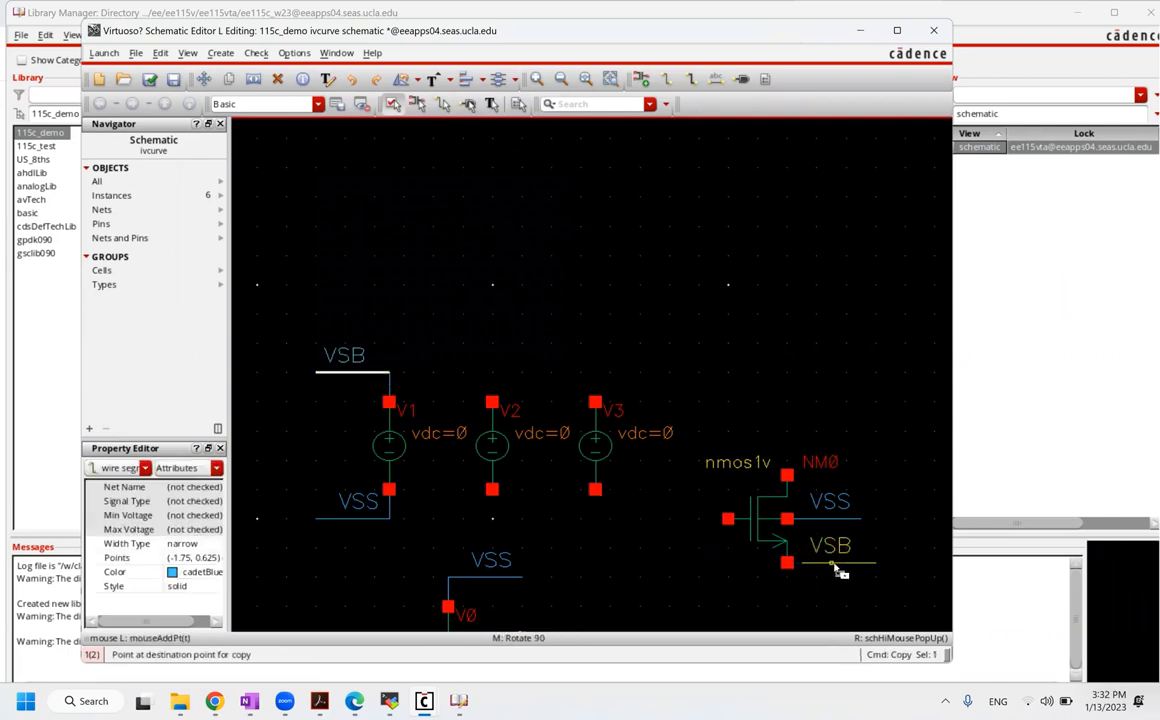
{"action": "left_click", "coordinate": [816, 567]}
{"action": "key", "text": "Escape"}
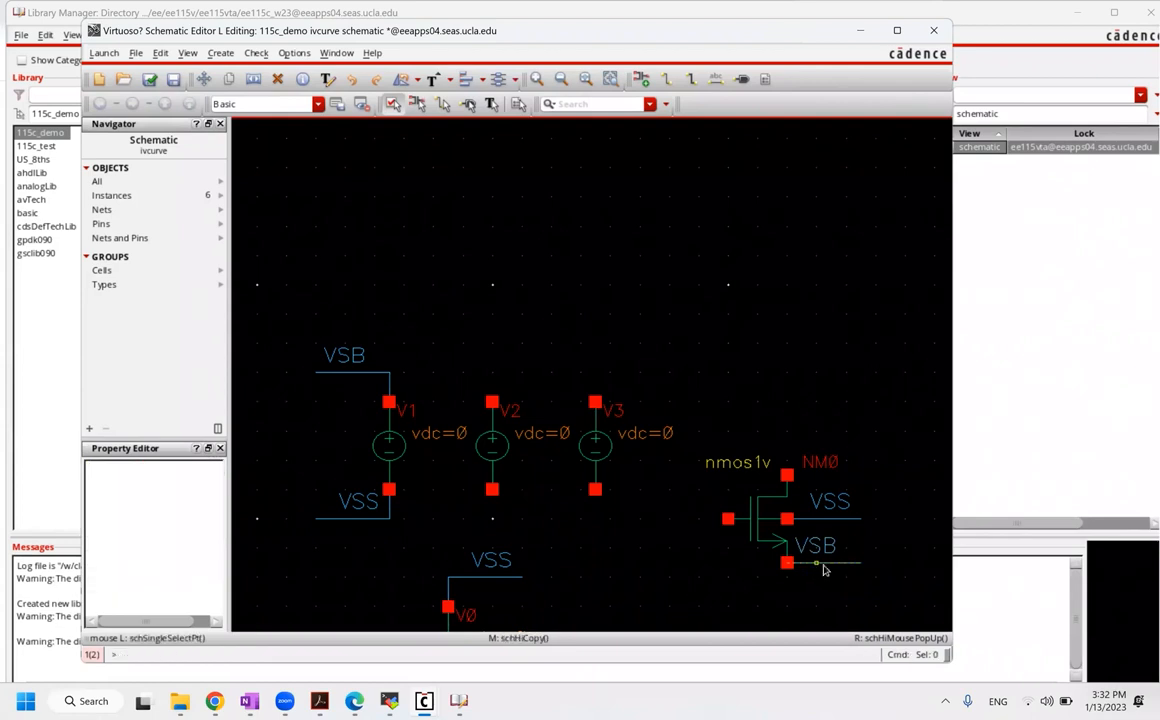
{"action": "left_click_drag", "start_coordinate": [826, 571], "coordinate": [829, 606]}
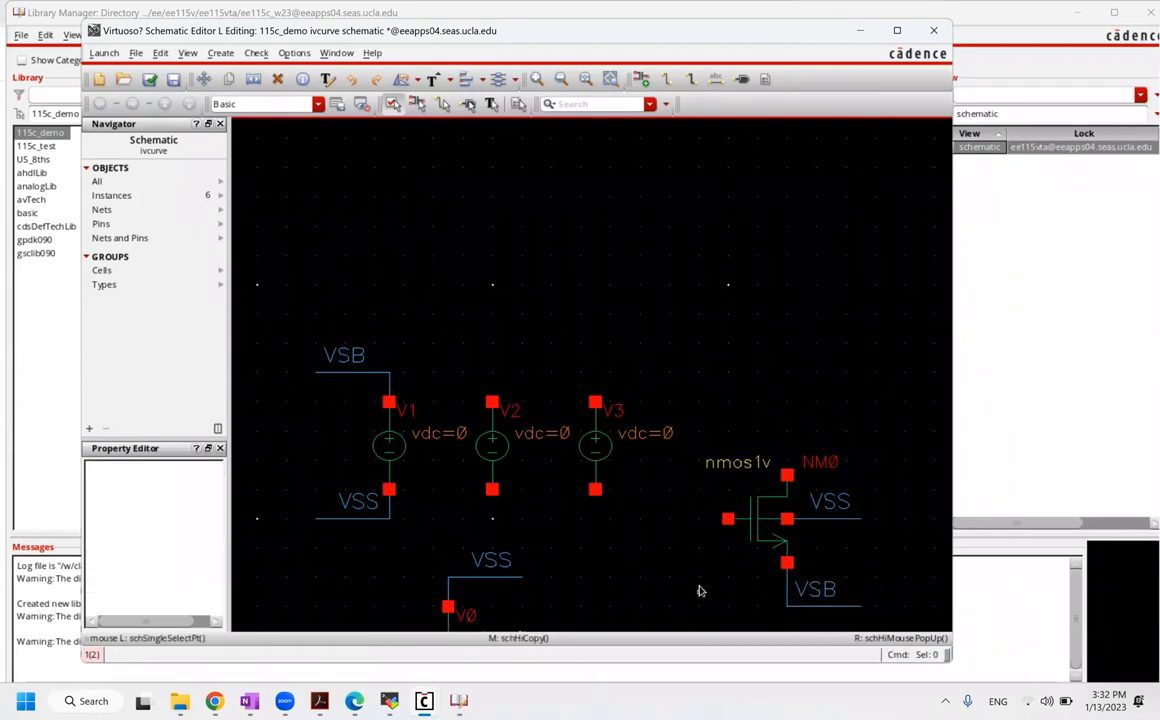
{"action": "left_click_drag", "start_coordinate": [702, 568], "coordinate": [703, 538]}
Step: Copy the VSB wire from above V1 to below V2
{"action": "left_click", "coordinate": [506, 448]}
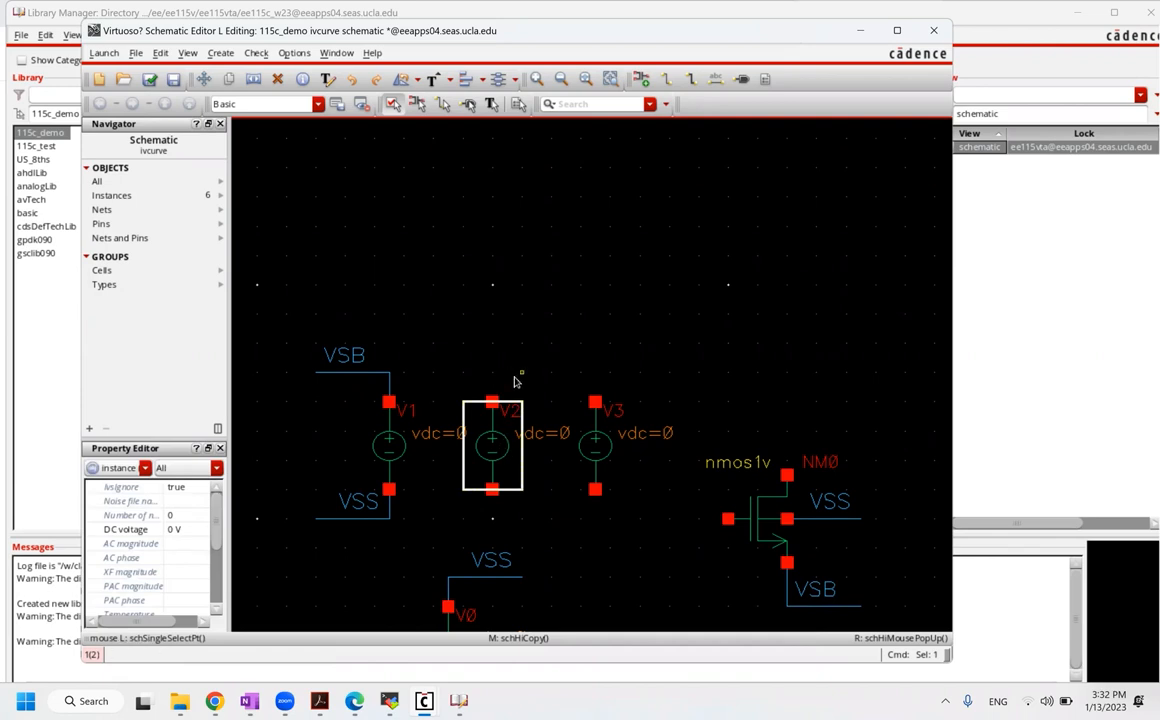
{"action": "left_click", "coordinate": [491, 501]}
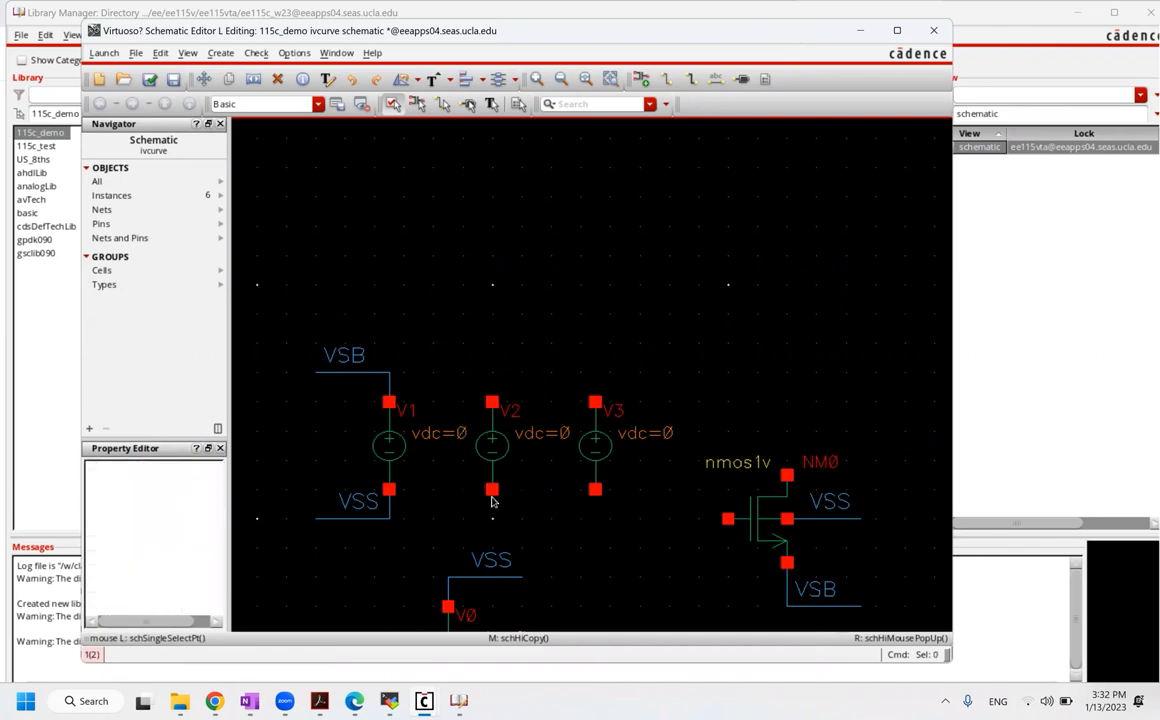
{"action": "key", "text": "c"}
{"action": "left_click", "coordinate": [345, 376]}
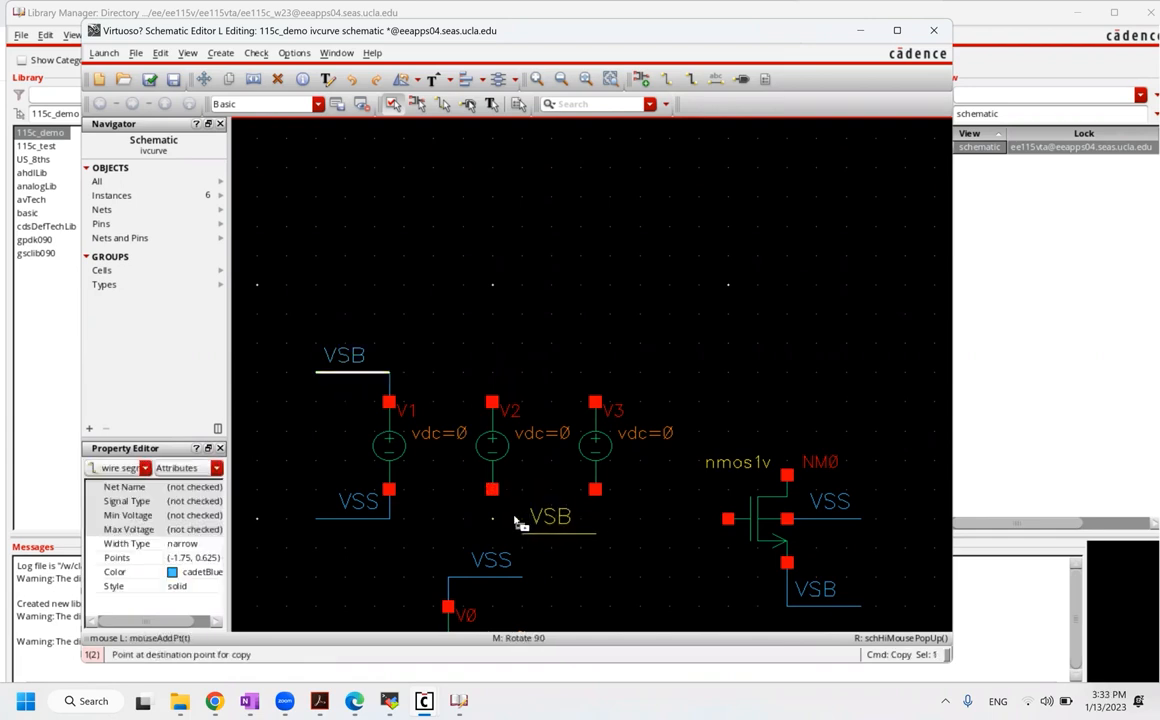
{"action": "left_click", "coordinate": [520, 520]}
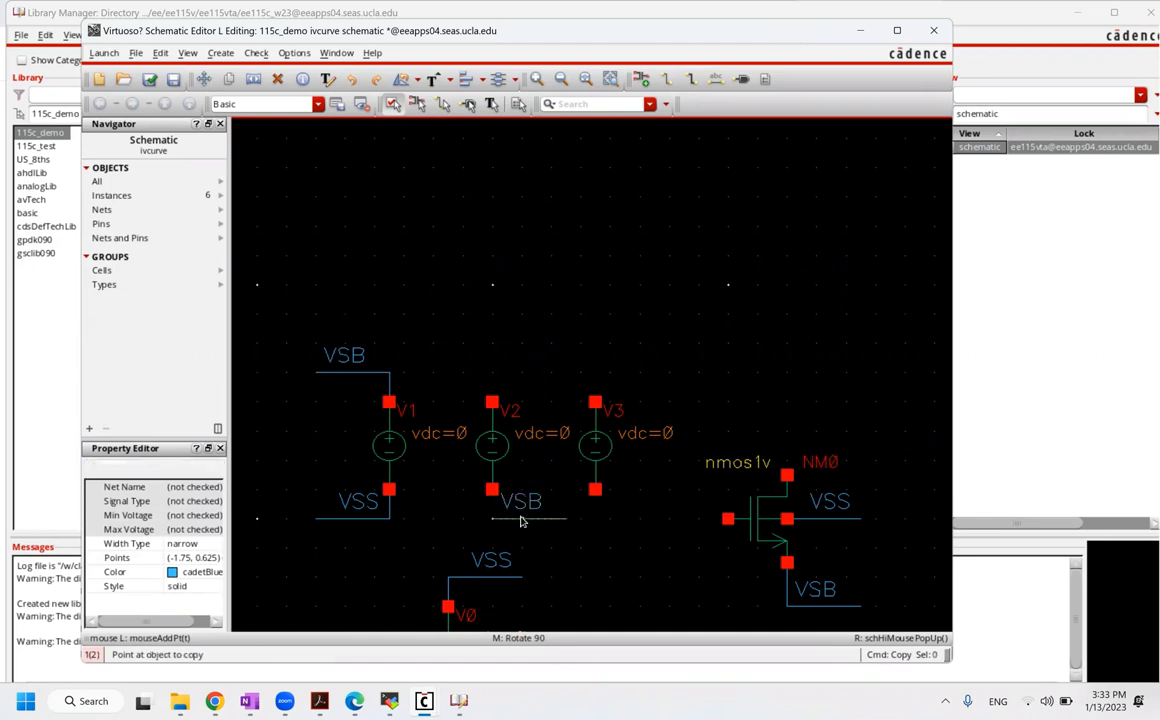
{"action": "key", "text": "Escape"}
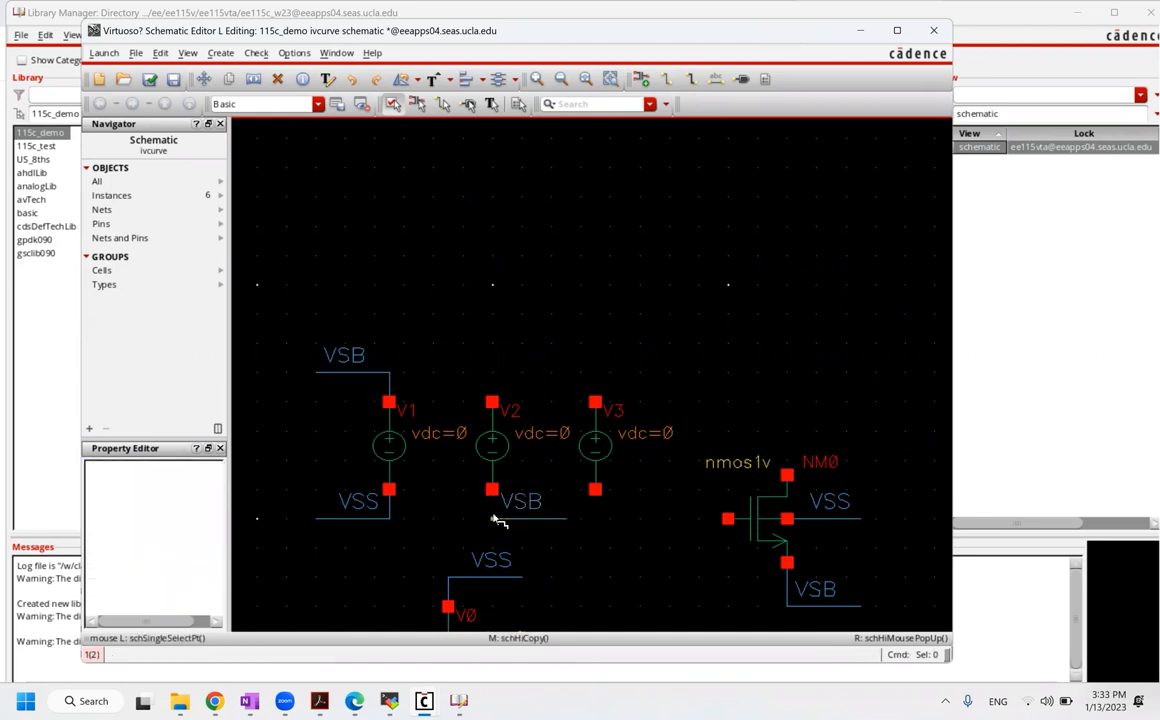
Step: Wire V2's bottom terminal to the VSB wire and run a wire up-left from its top terminal
{"action": "key", "text": "w"}
{"action": "left_click", "coordinate": [492, 489]}
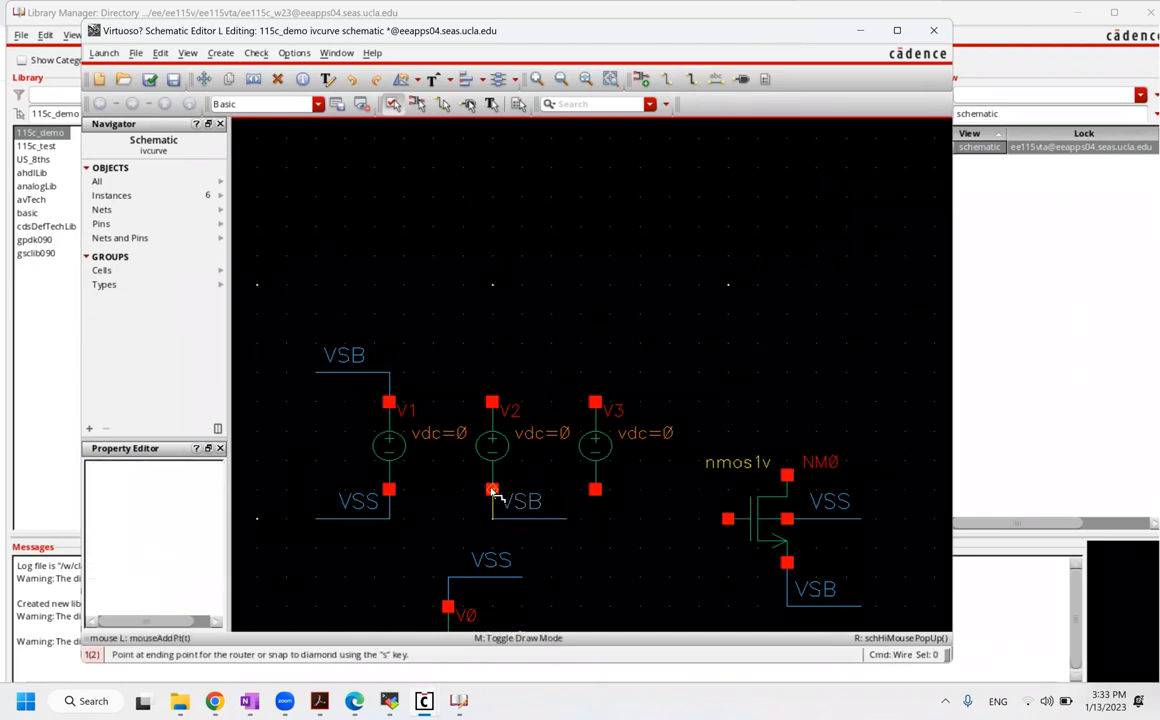
{"action": "left_click", "coordinate": [492, 402]}
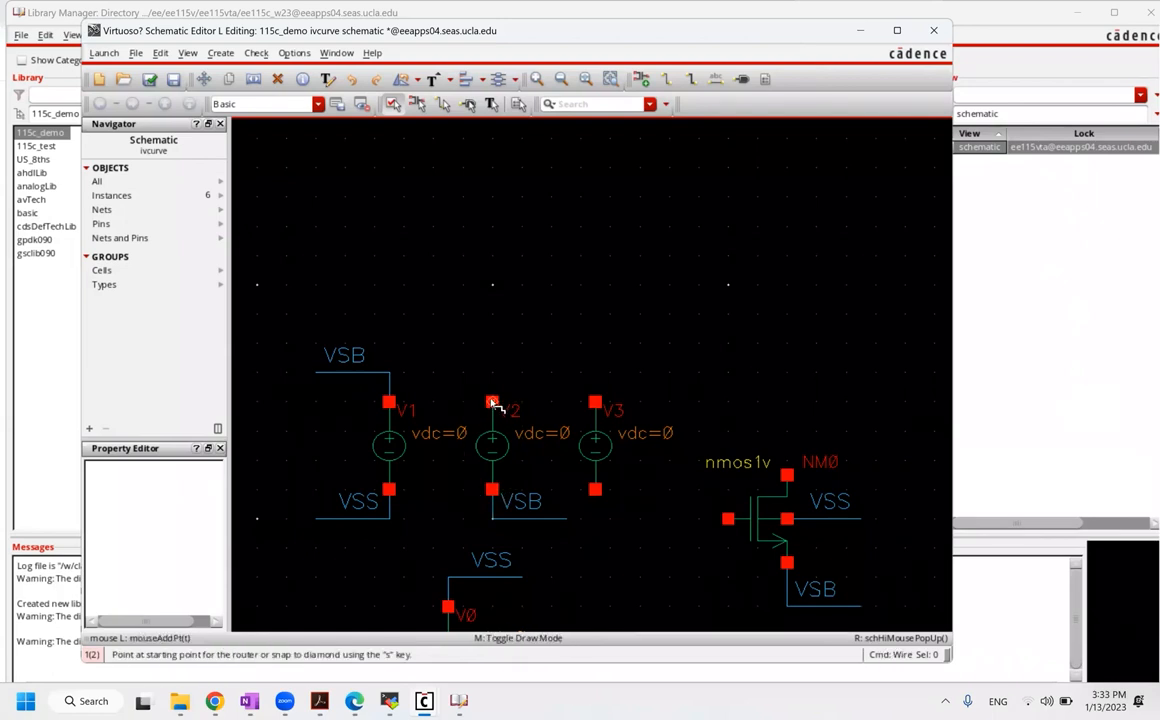
{"action": "left_click", "coordinate": [492, 403]}
{"action": "double_click", "coordinate": [435, 375]}
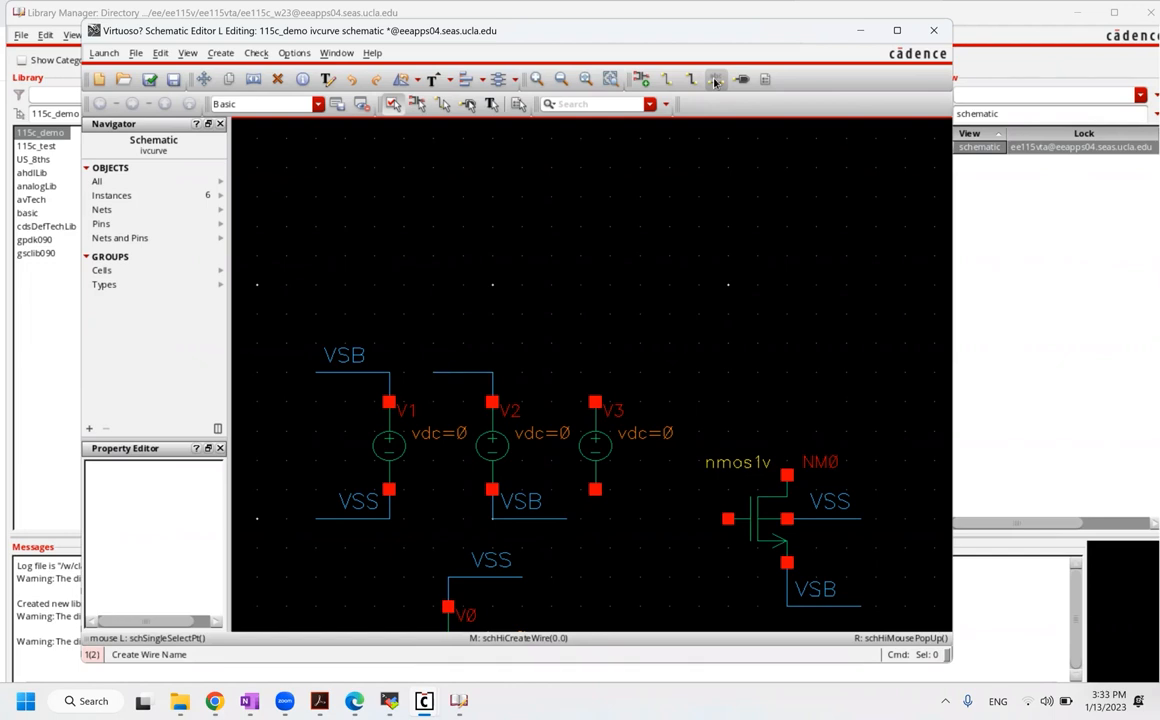
Step: Label V2's top wire VGS using the L command
{"action": "type", "text": "l"}
{"action": "type", "text": "V"}
{"action": "type", "text": "GS"}
{"action": "left_click", "coordinate": [376, 346]}
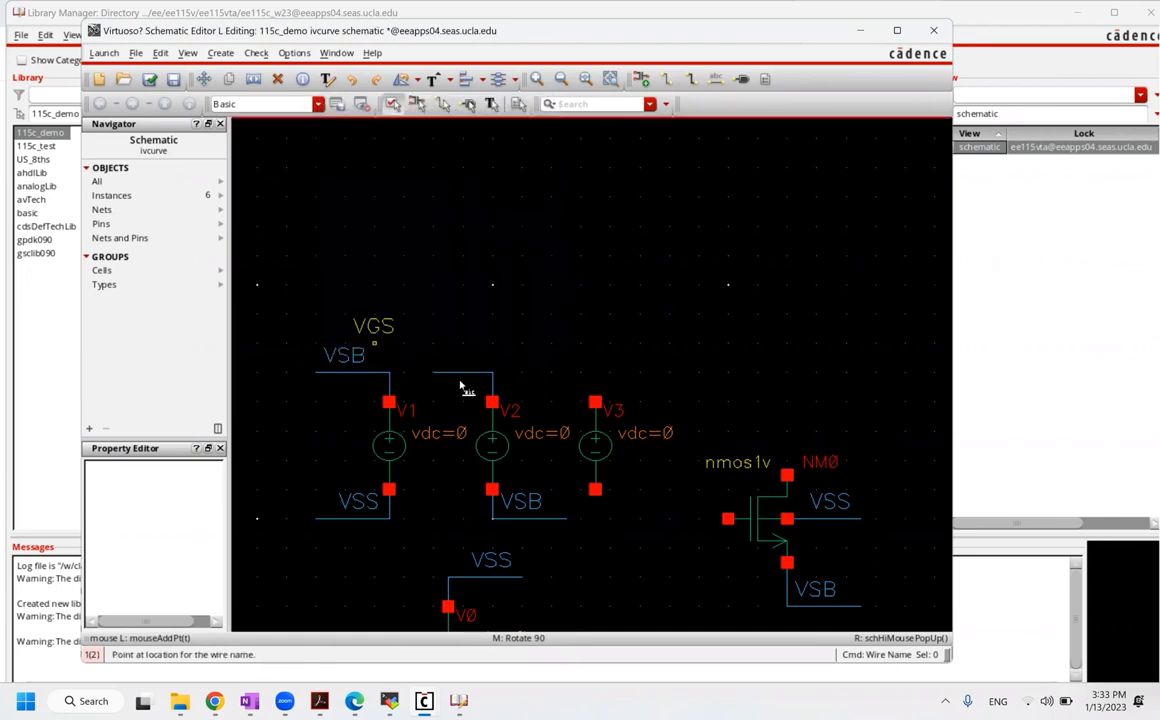
{"action": "left_click", "coordinate": [475, 373]}
{"action": "key", "text": "Escape"}
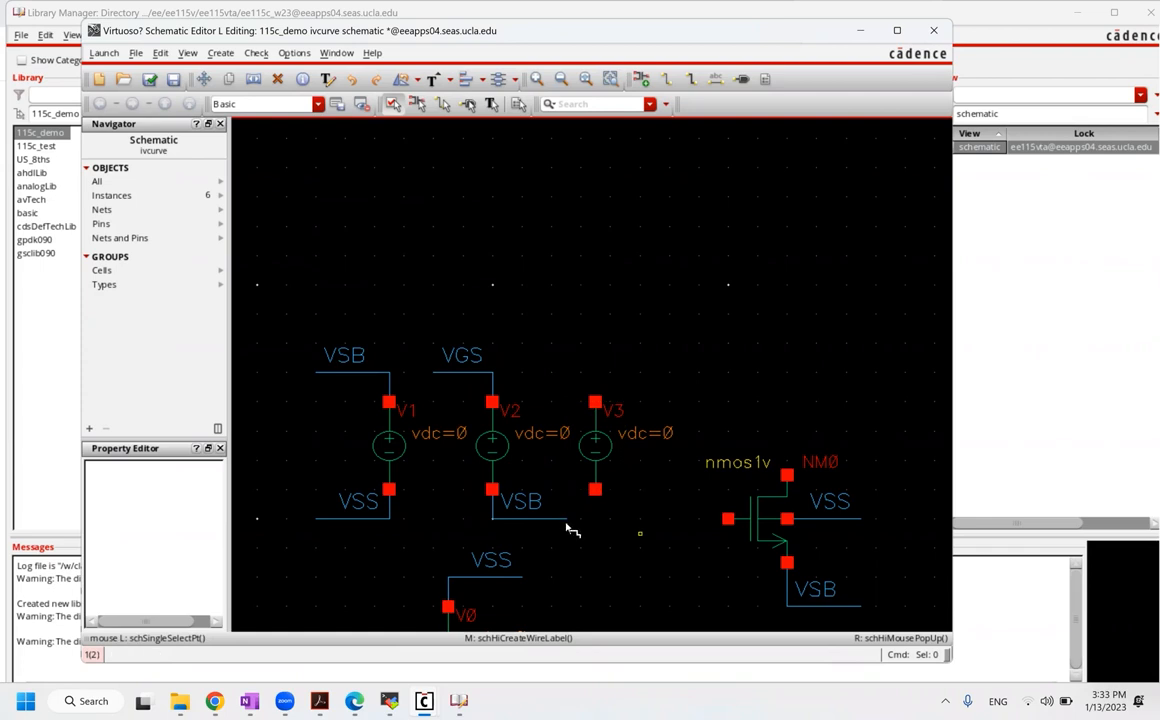
Step: Wire V3's bottom terminal to the VSB wire end below V2
{"action": "key", "text": "w"}
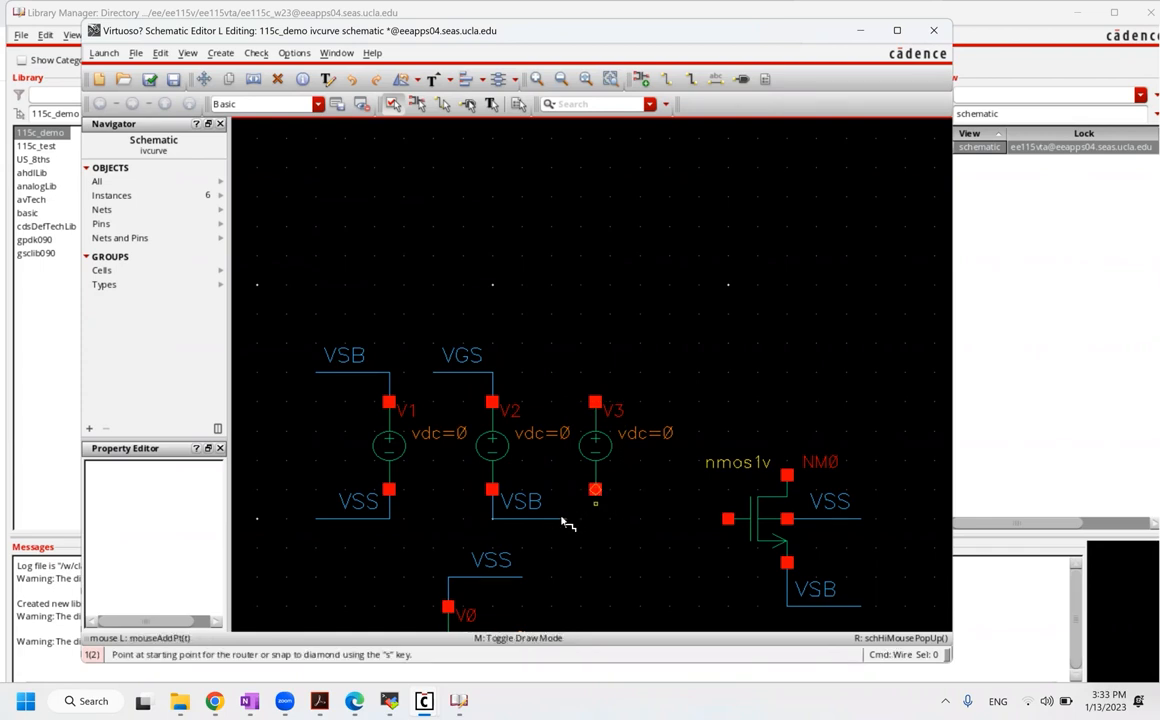
{"action": "left_click", "coordinate": [565, 520]}
{"action": "left_click", "coordinate": [596, 480]}
{"action": "key", "text": "Escape"}
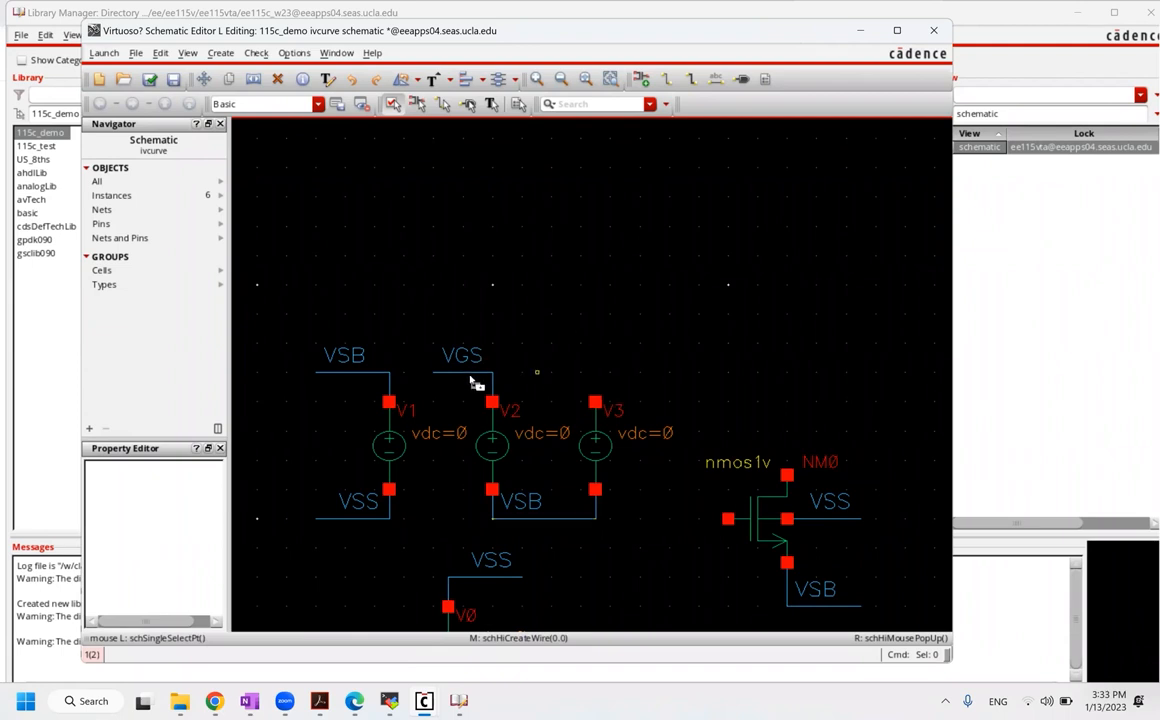
{"action": "key", "text": "c"}
{"action": "left_click", "coordinate": [465, 375]}
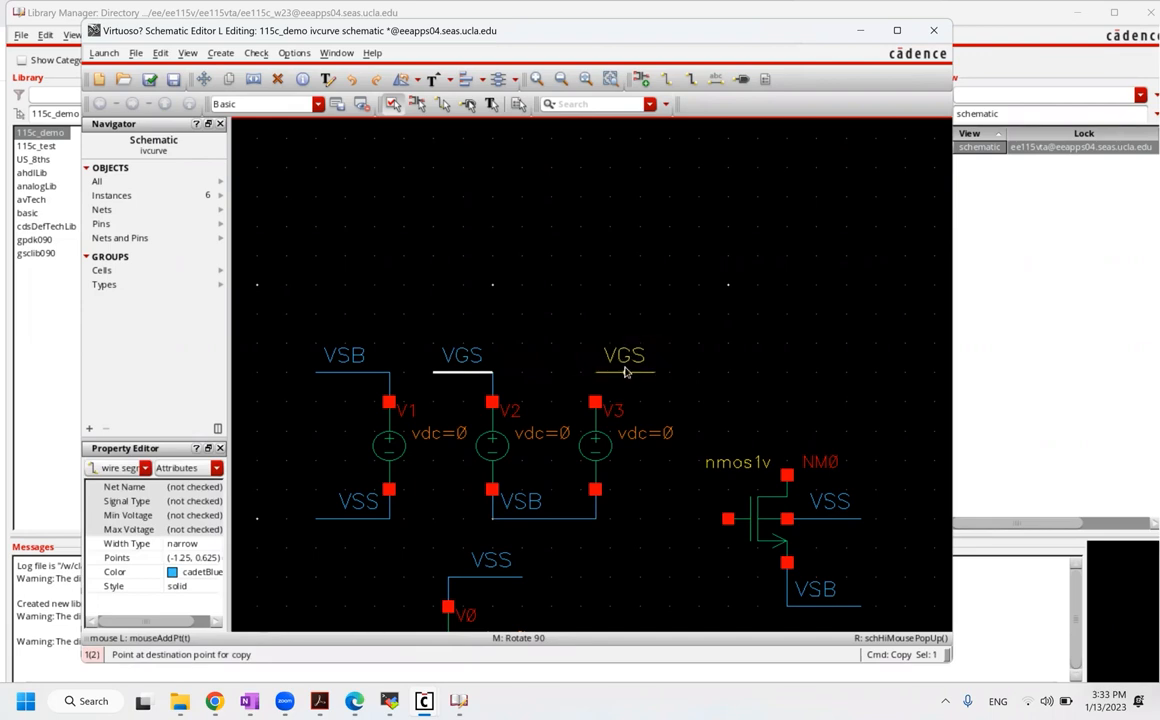
Step: Place the copied VGS wire above V3 and connect it to V3's top terminal
{"action": "left_click", "coordinate": [606, 390]}
{"action": "key", "text": "Escape"}
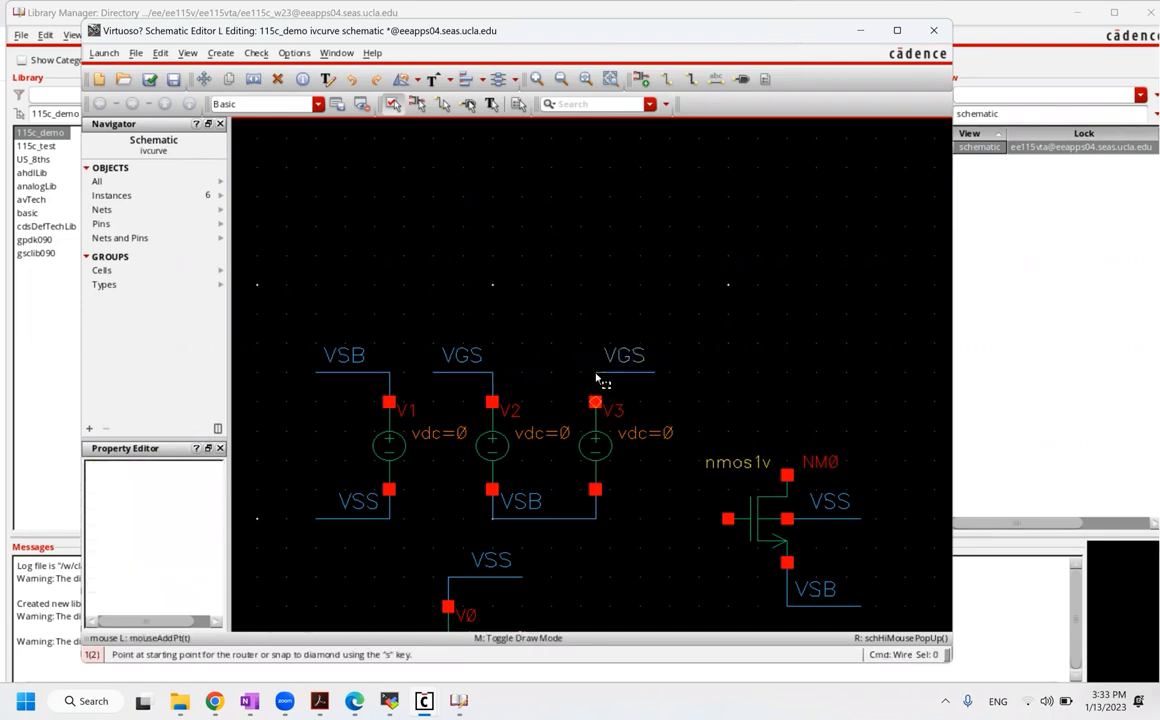
{"action": "left_click", "coordinate": [598, 376]}
{"action": "key", "text": "w"}
{"action": "left_click", "coordinate": [595, 387]}
{"action": "left_click", "coordinate": [596, 403]}
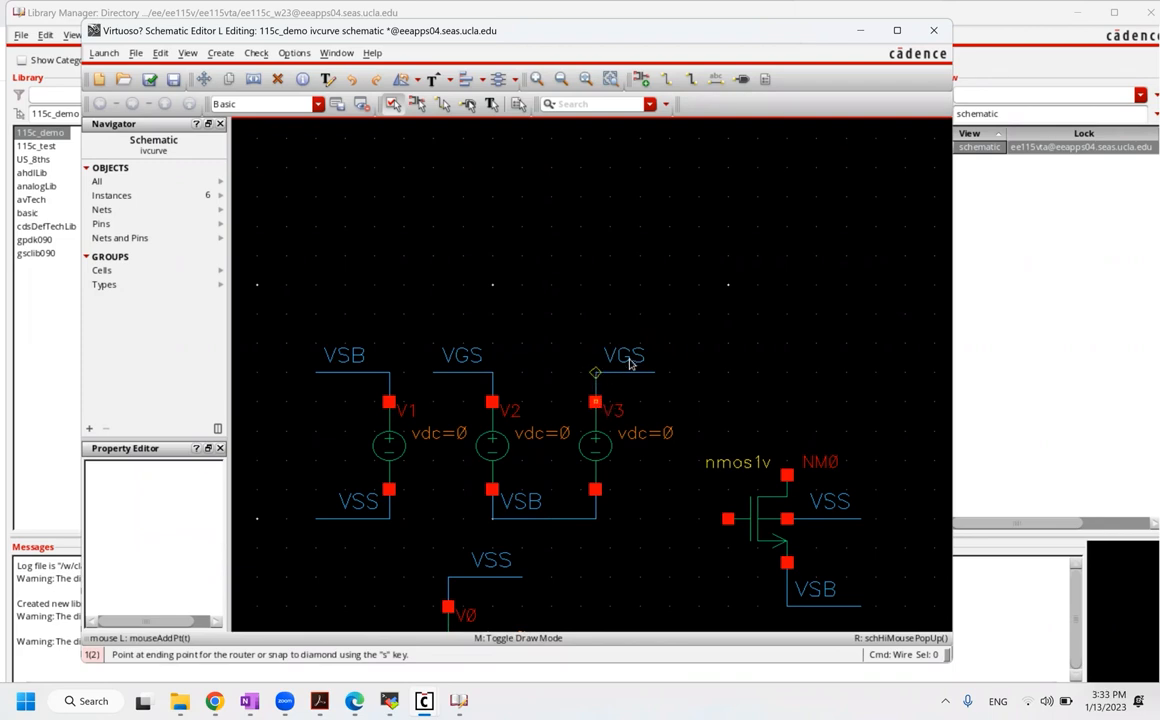
{"action": "key", "text": "Escape"}
Step: Rename the label above V3 from VGS to VDS in the Property Editor
{"action": "left_click", "coordinate": [625, 358]}
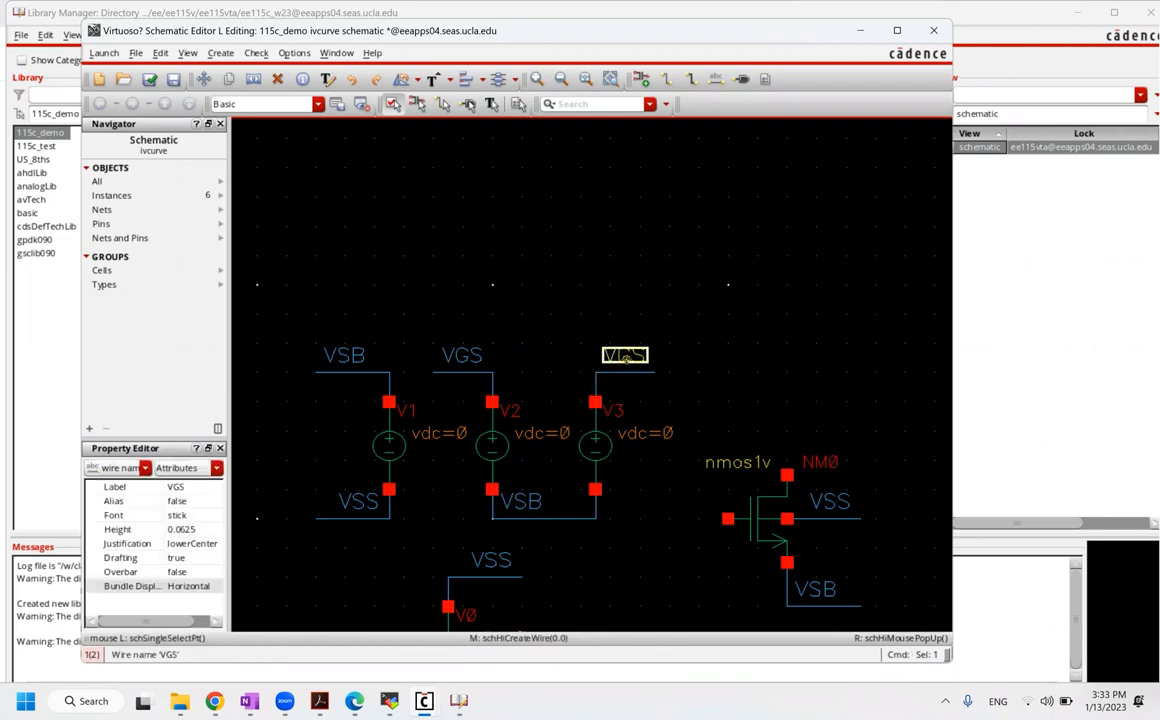
{"action": "left_click", "coordinate": [193, 488]}
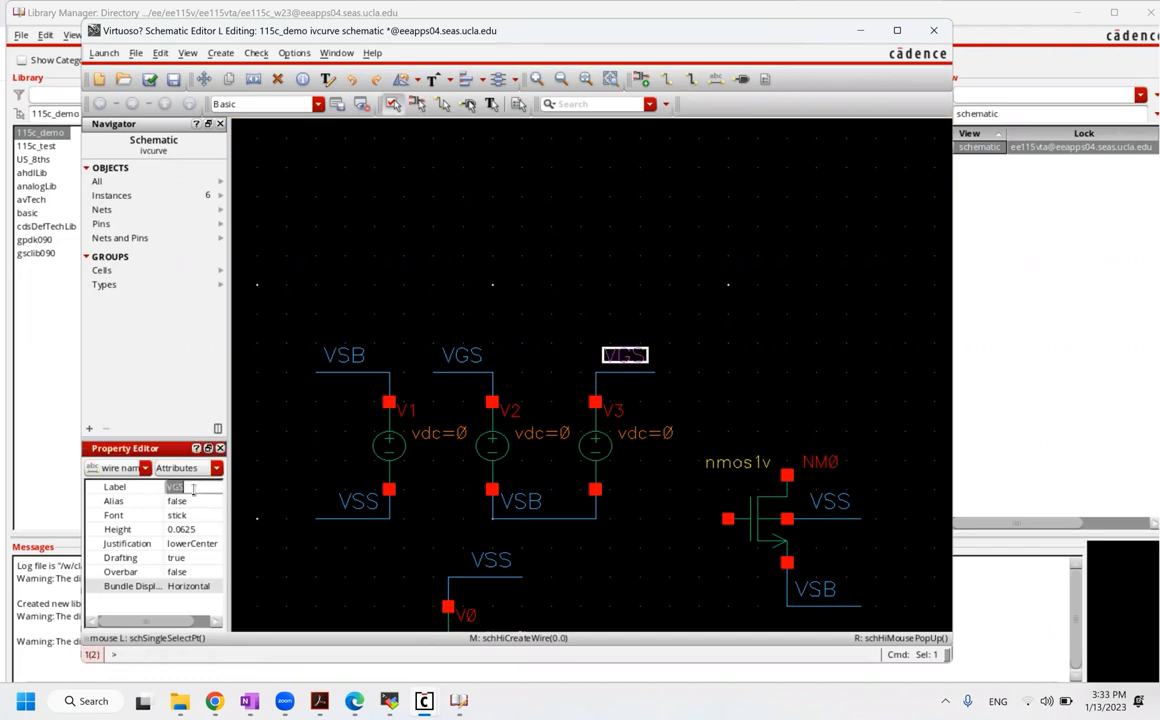
{"action": "left_click", "coordinate": [194, 489]}
{"action": "key", "text": "BackSpace"}
{"action": "key", "text": "BackSpace"}
{"action": "type", "text": "DS"}
{"action": "left_click", "coordinate": [465, 289]}
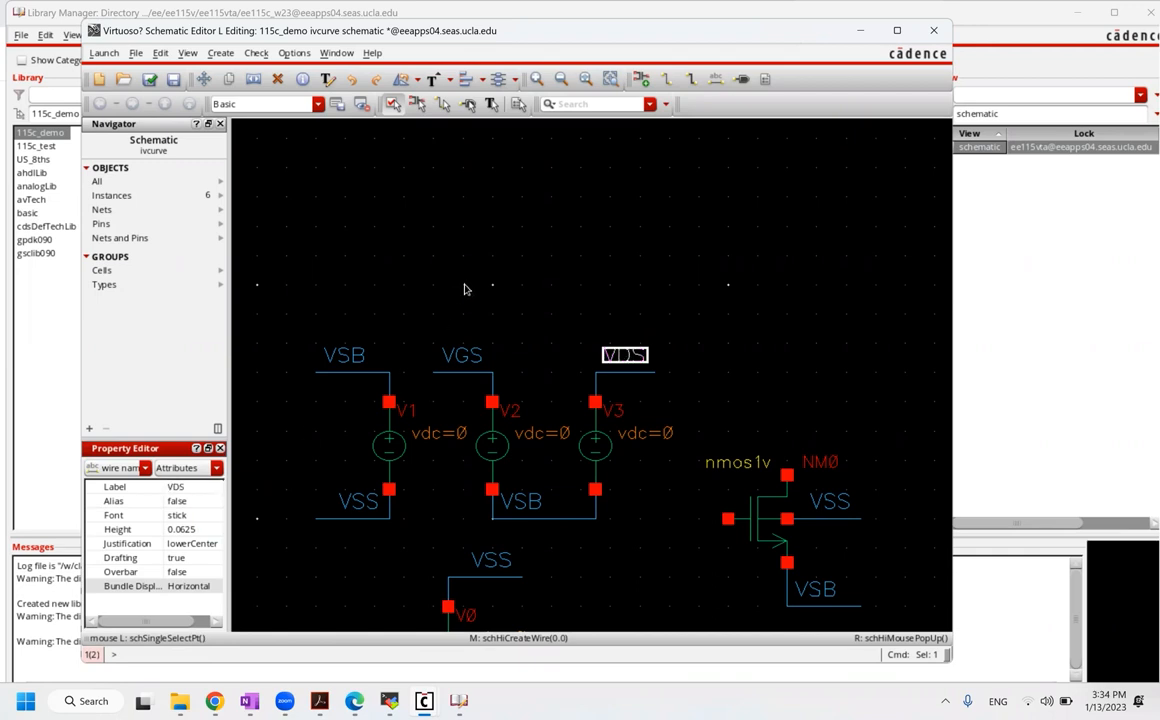
{"action": "left_click", "coordinate": [616, 476]}
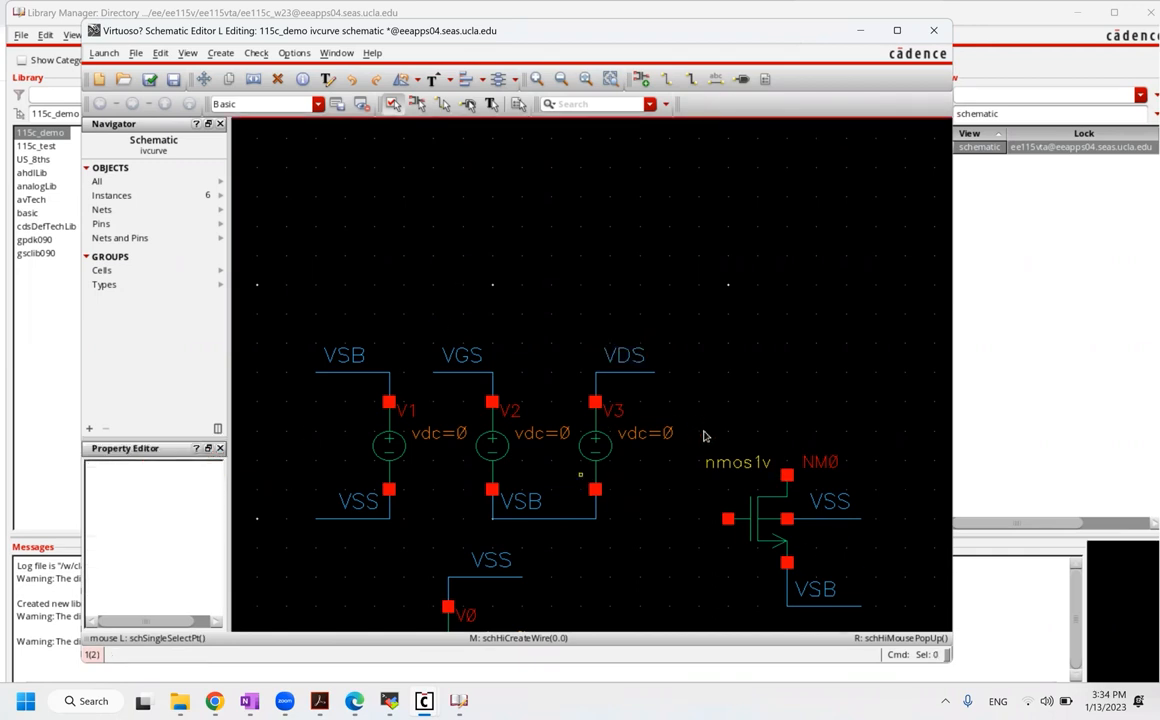
Step: Check and save the ivcurve schematic, dismissing the floating-net warnings report
{"action": "left_click", "coordinate": [150, 82]}
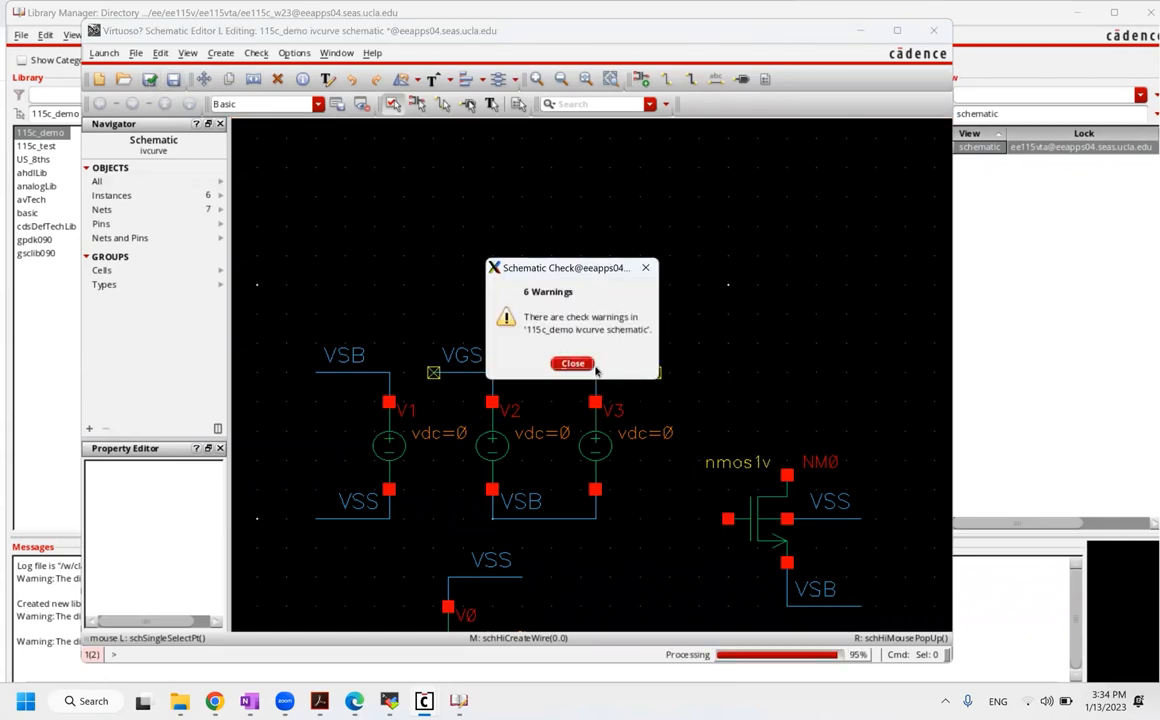
{"action": "left_click", "coordinate": [572, 363]}
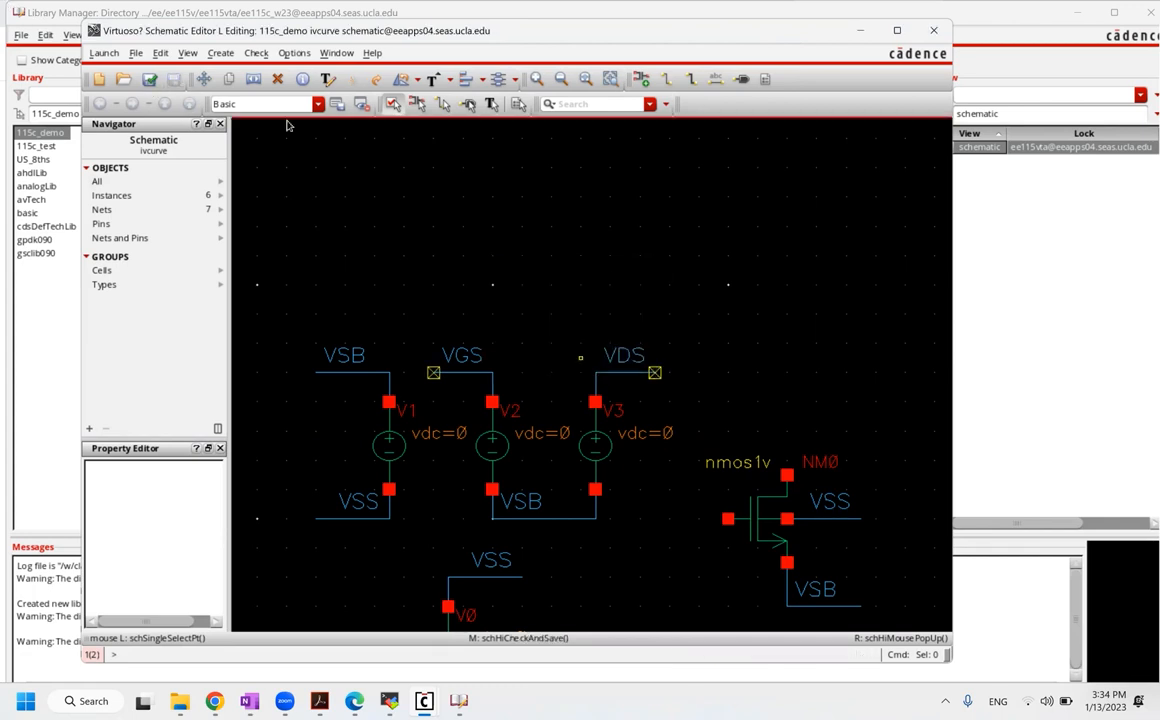
{"action": "key", "text": "Escape"}
{"action": "mouse_move", "coordinate": [435, 376]}
Step: Copy the VGS wire to NM0's gate and the VDS wire above NM0's drain
{"action": "key", "text": "c"}
{"action": "left_click", "coordinate": [462, 376]}
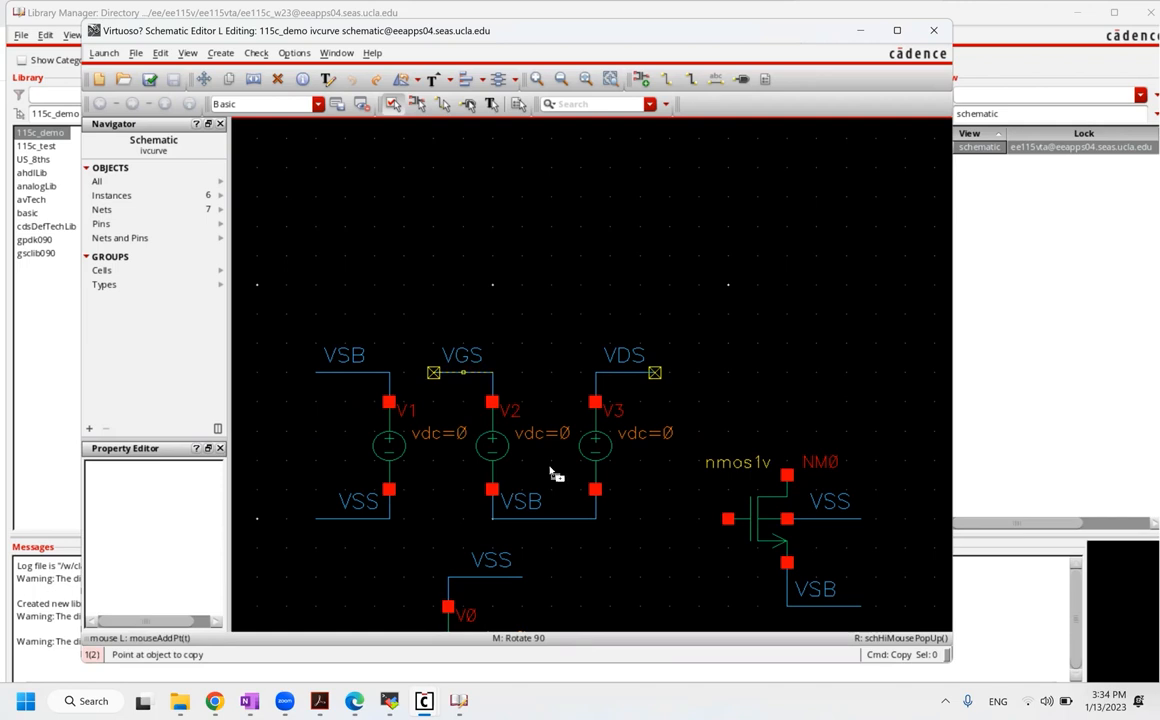
{"action": "left_click", "coordinate": [699, 519]}
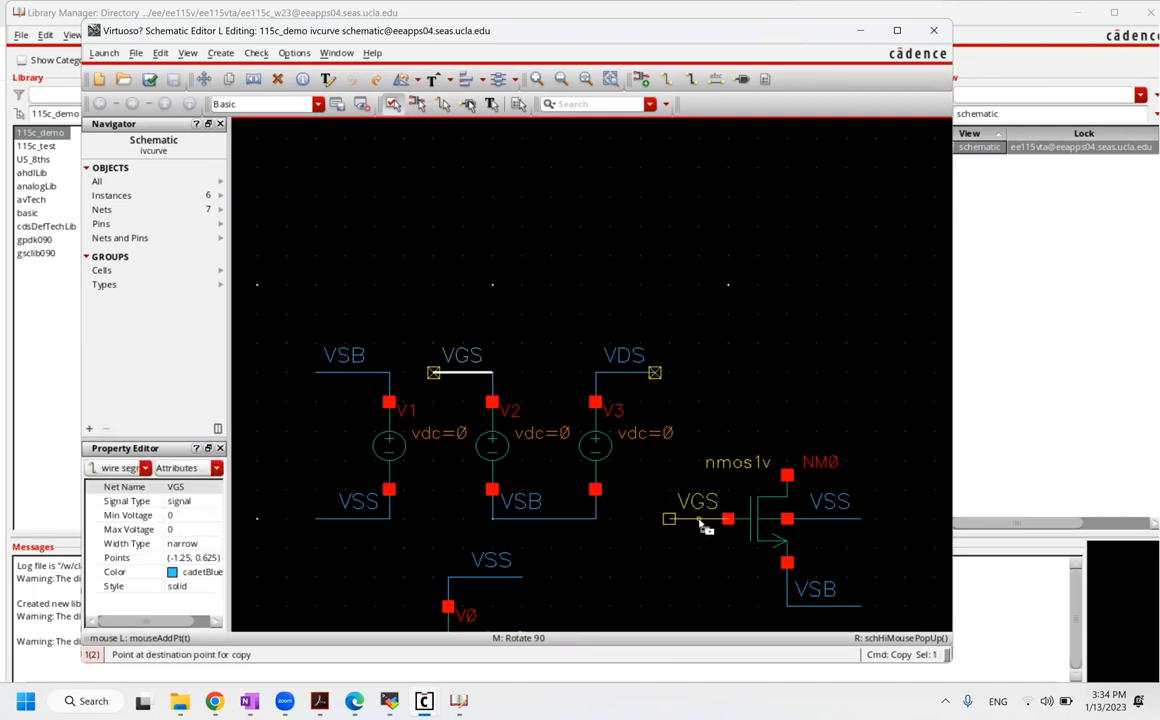
{"action": "left_click", "coordinate": [627, 374]}
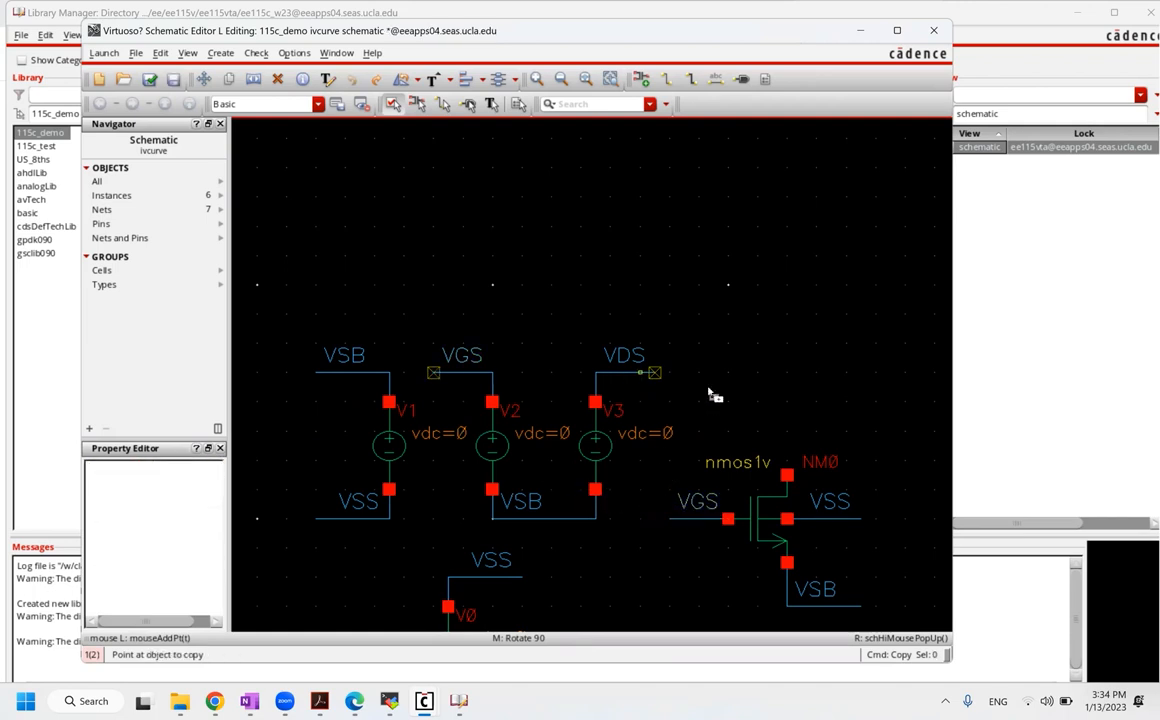
{"action": "left_click", "coordinate": [815, 432]}
{"action": "key", "text": "Escape"}
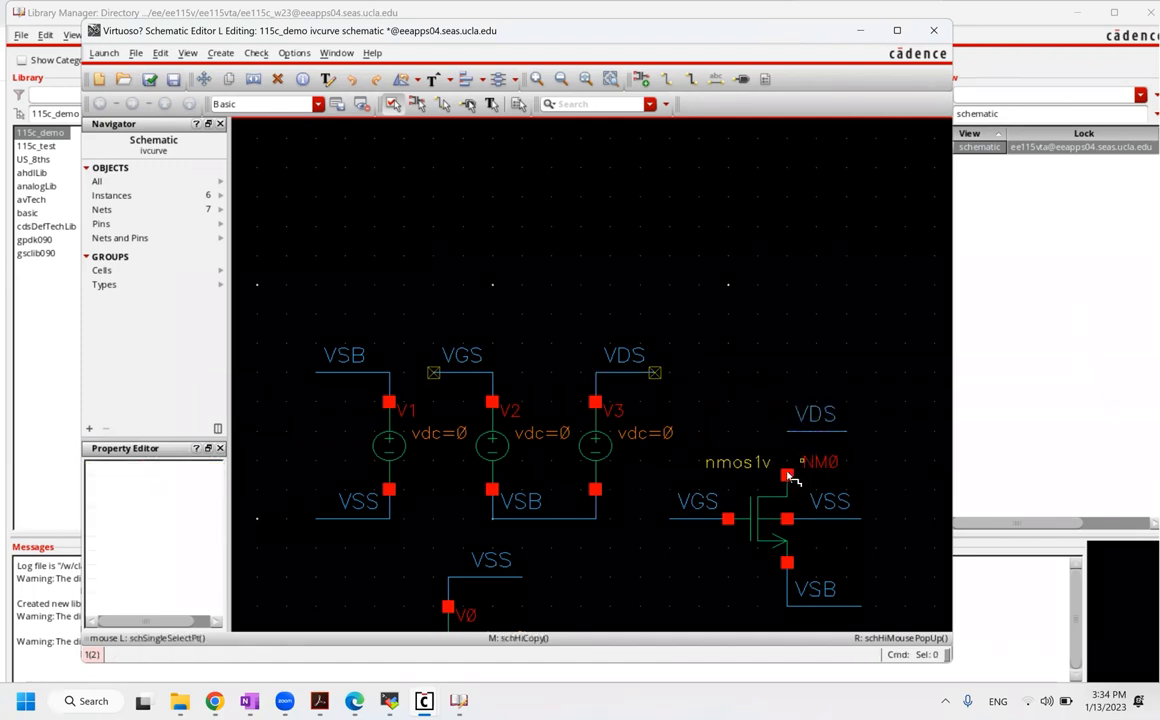
Step: Wire NM0's drain pin up to the VDS wire
{"action": "key", "text": "w"}
{"action": "left_click", "coordinate": [788, 476]}
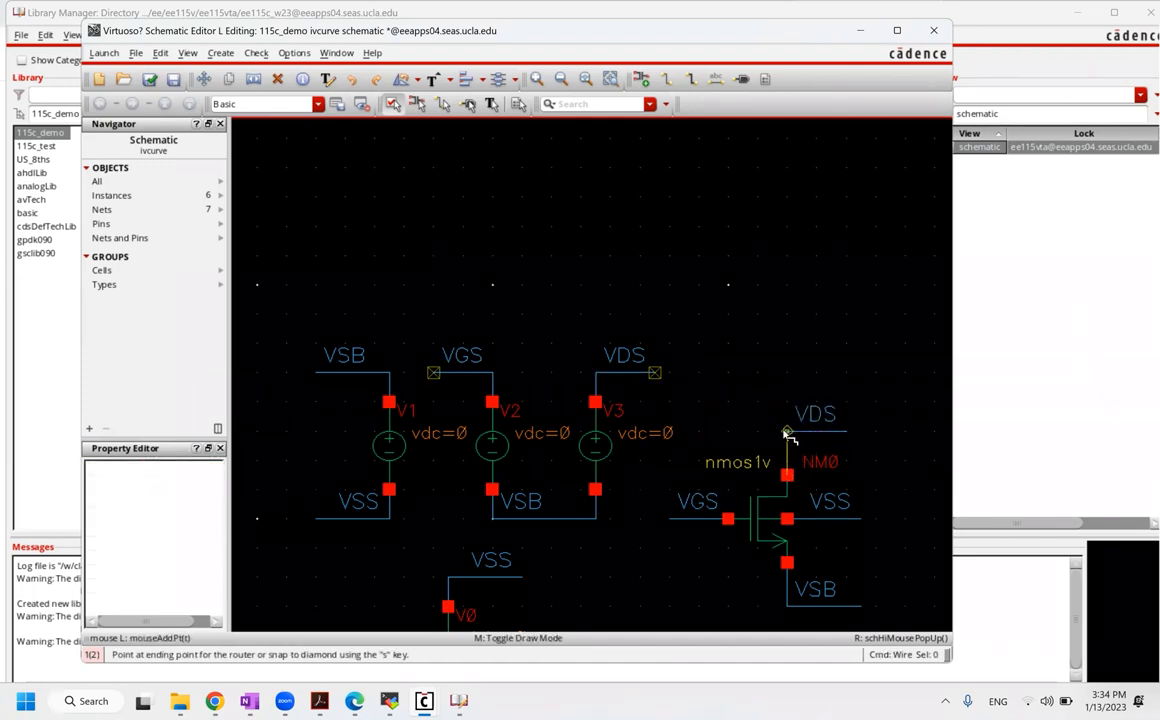
{"action": "left_click", "coordinate": [788, 432]}
{"action": "key", "text": "Escape"}
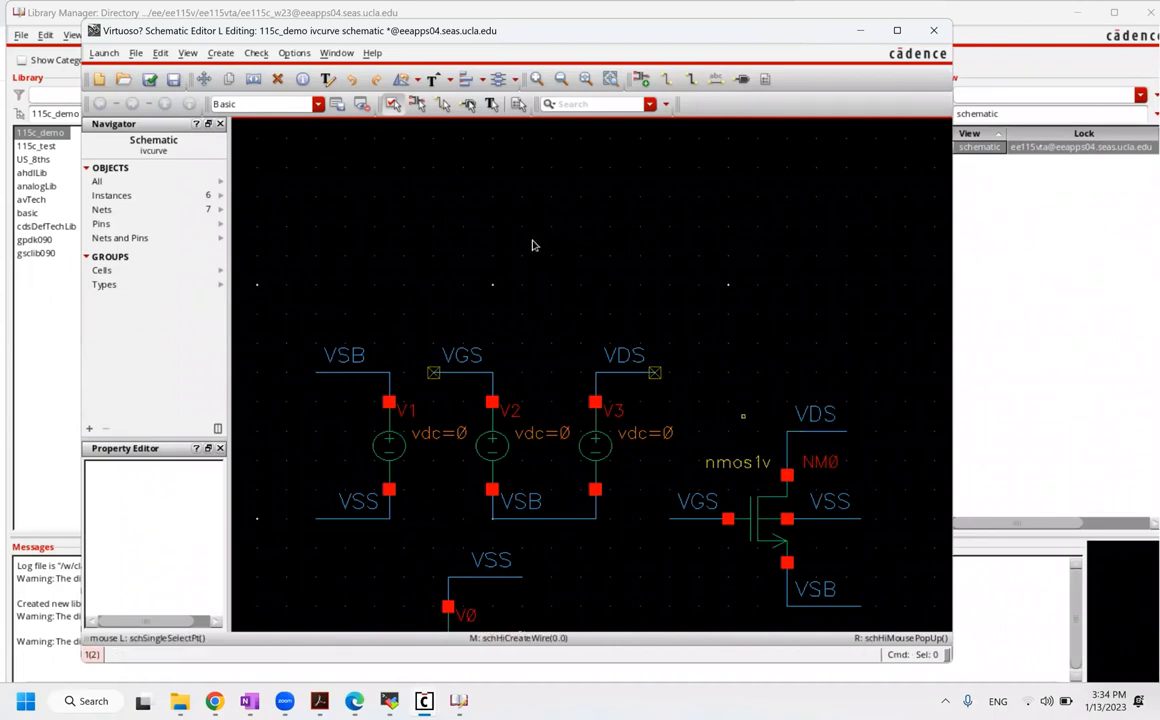
Step: Fit the view and check and save the ivcurve schematic with no warnings
{"action": "key", "text": "f"}
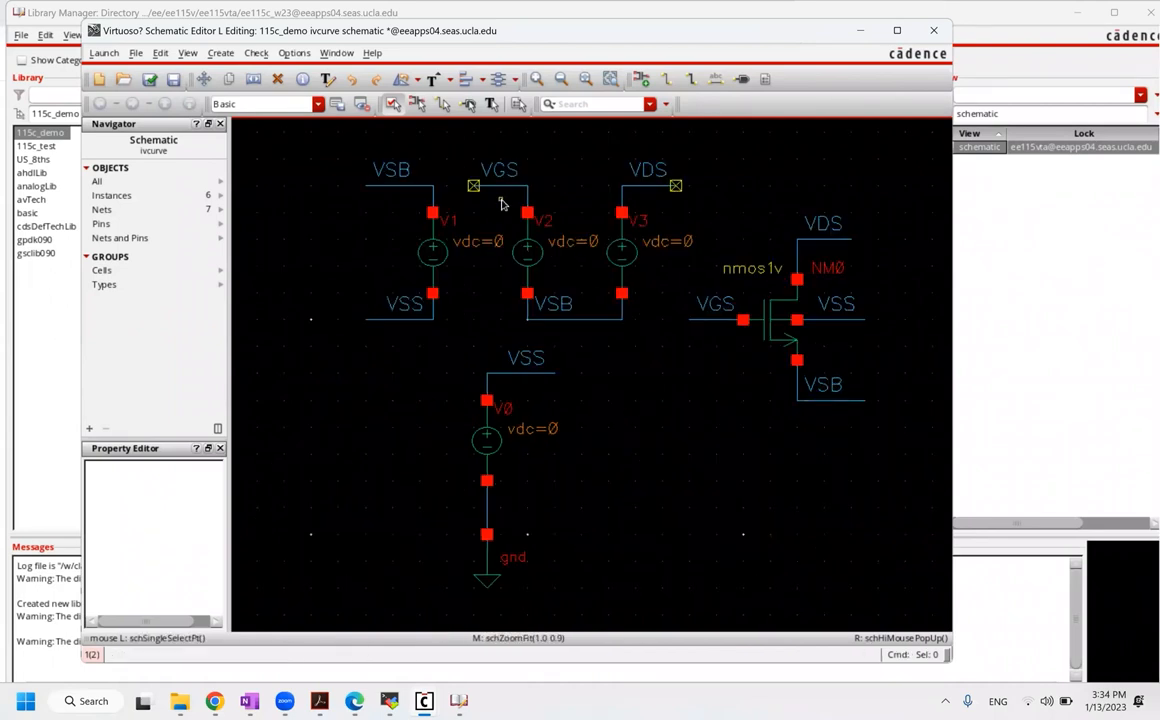
{"action": "left_click", "coordinate": [149, 86]}
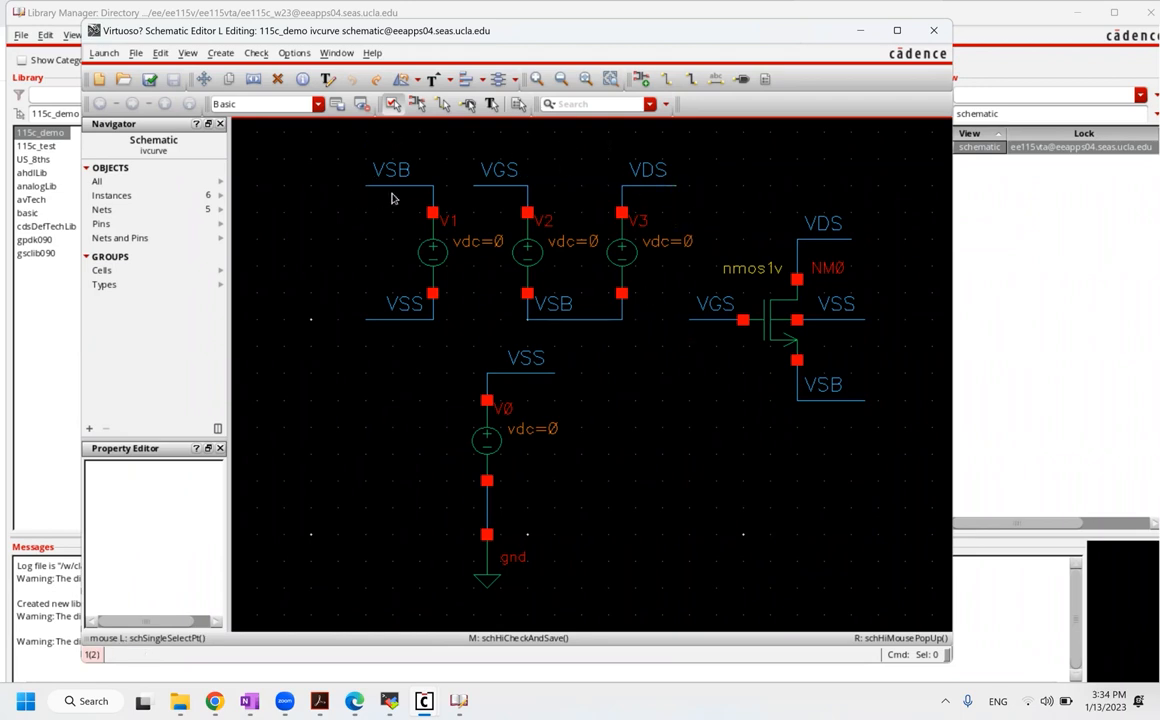
Step: Enable Net Highlighting from the View menu and trace the VSB, VGS and VDS nets
{"action": "left_click", "coordinate": [163, 53]}
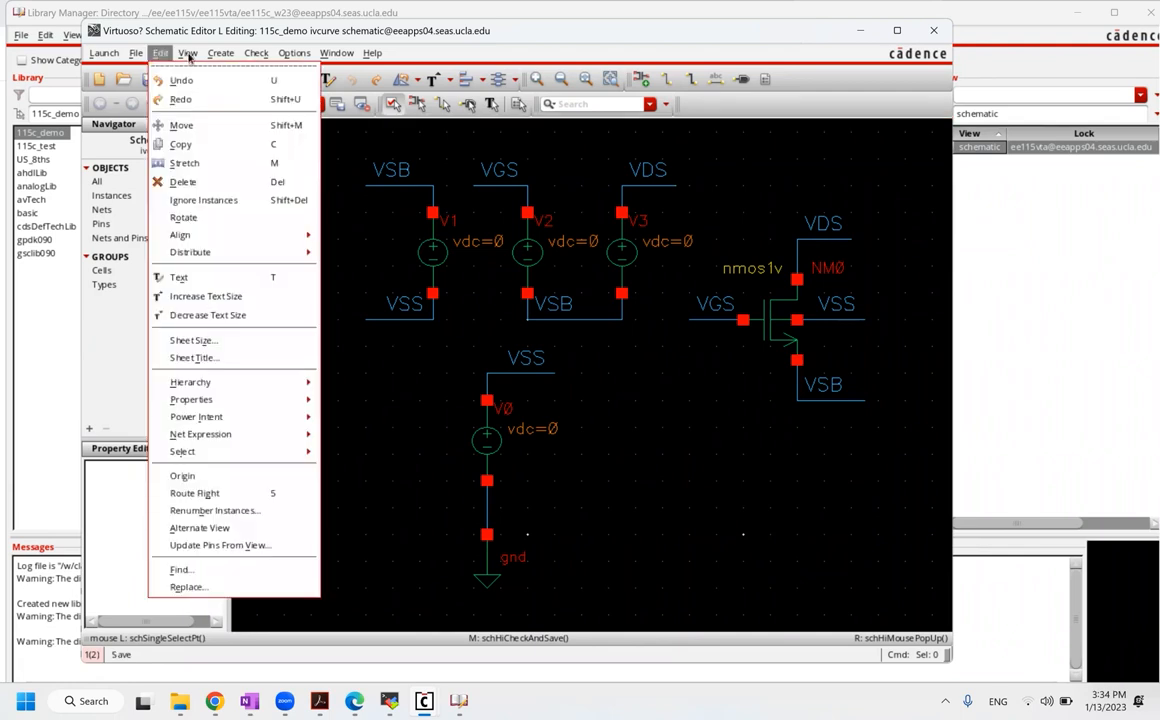
{"action": "left_click", "coordinate": [188, 54]}
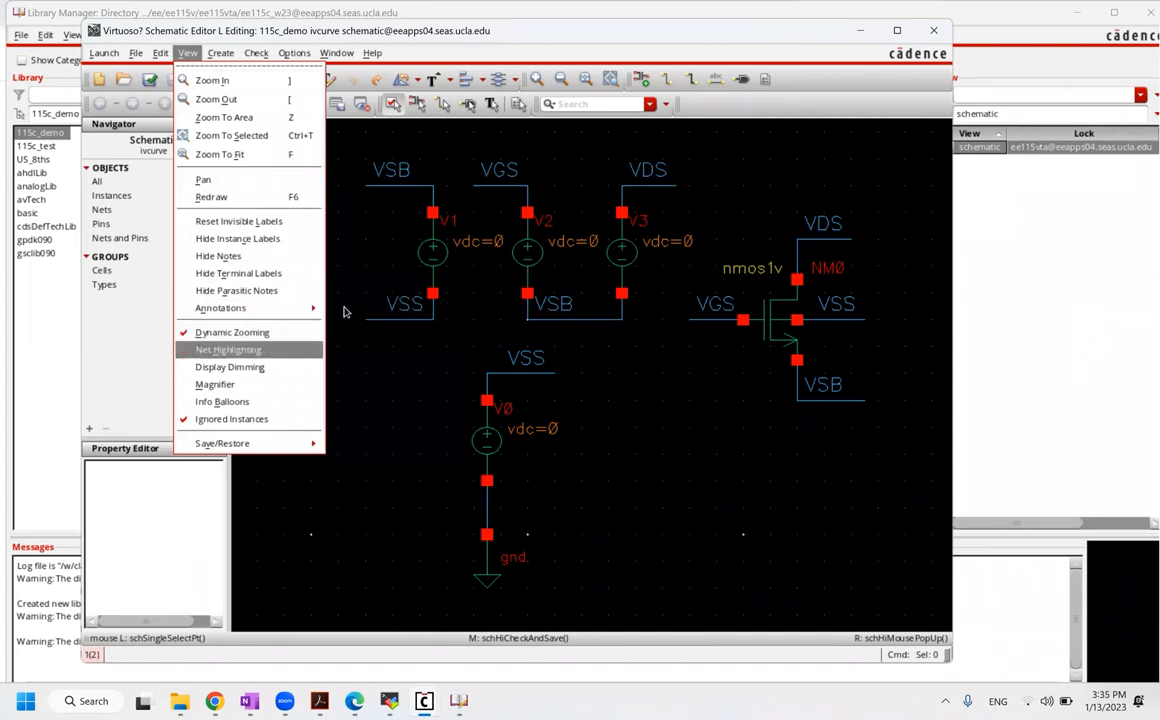
{"action": "left_click", "coordinate": [343, 312]}
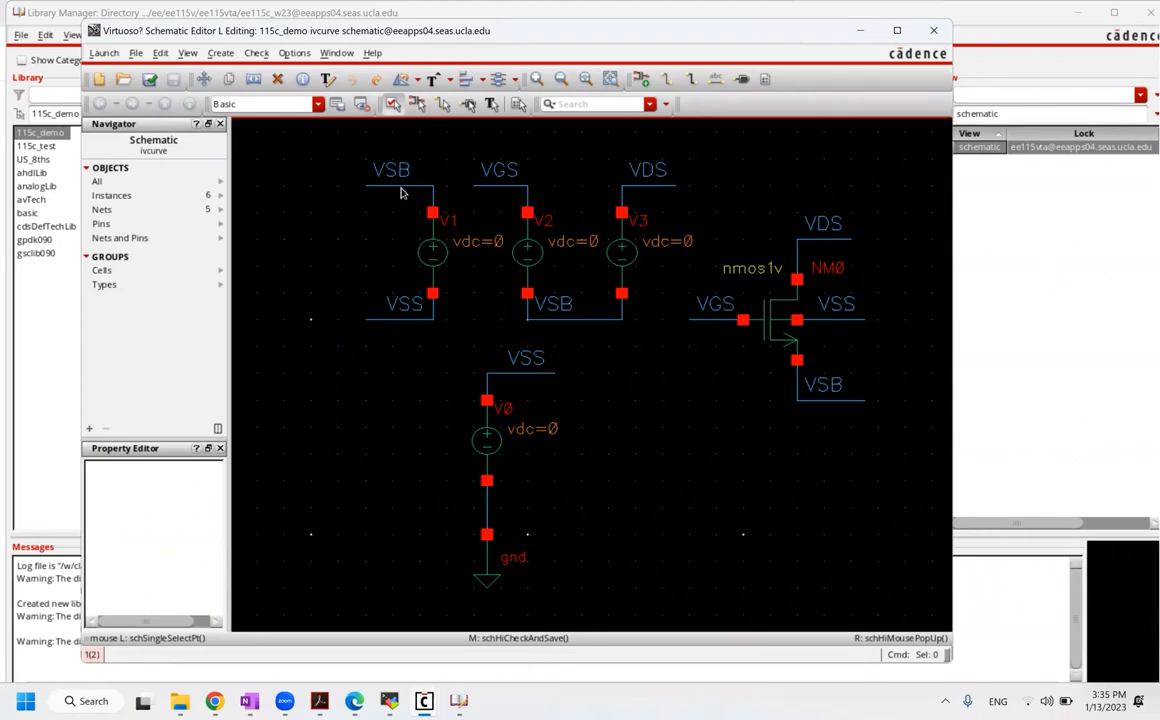
{"action": "mouse_move", "coordinate": [399, 192]}
{"action": "mouse_move", "coordinate": [497, 188]}
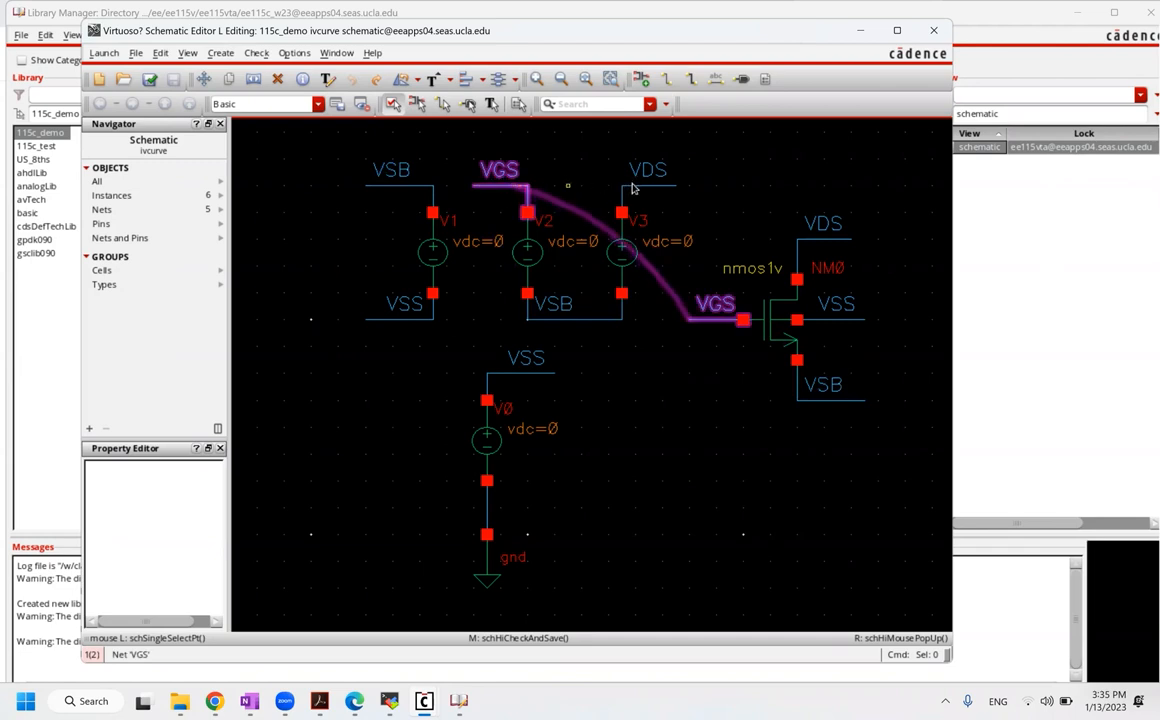
{"action": "mouse_move", "coordinate": [660, 186]}
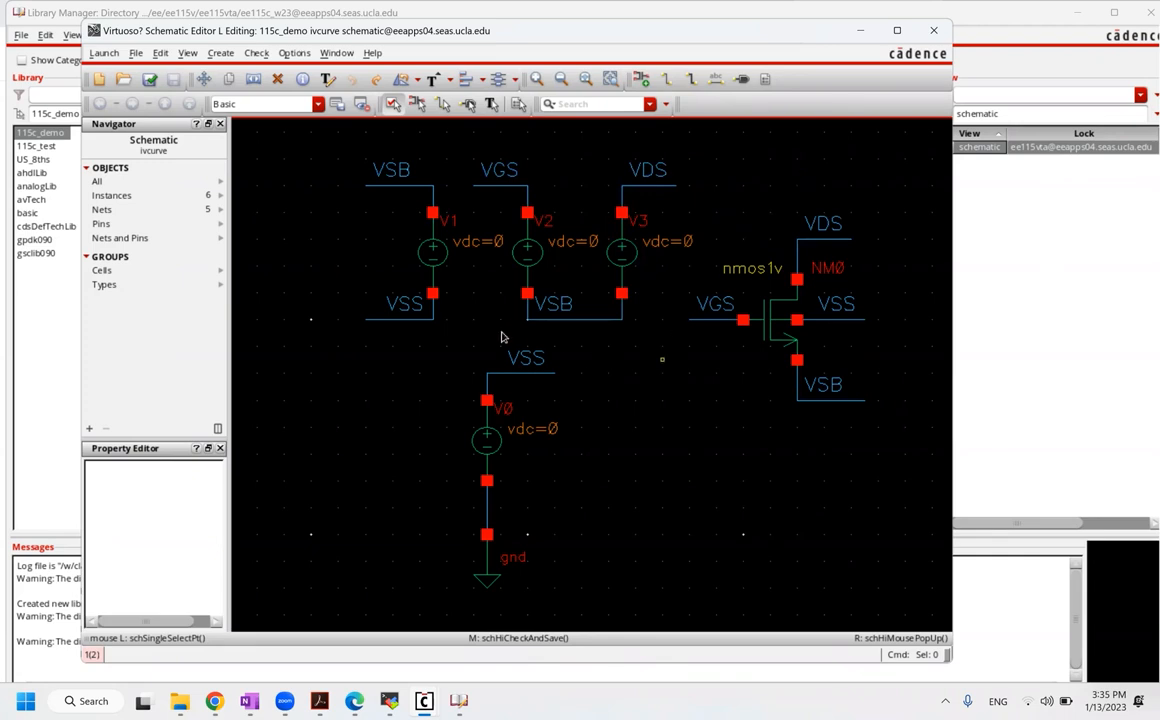
Step: Launch ADE Explorer from the Launch menu for the ivcurve schematic
{"action": "left_click", "coordinate": [104, 54]}
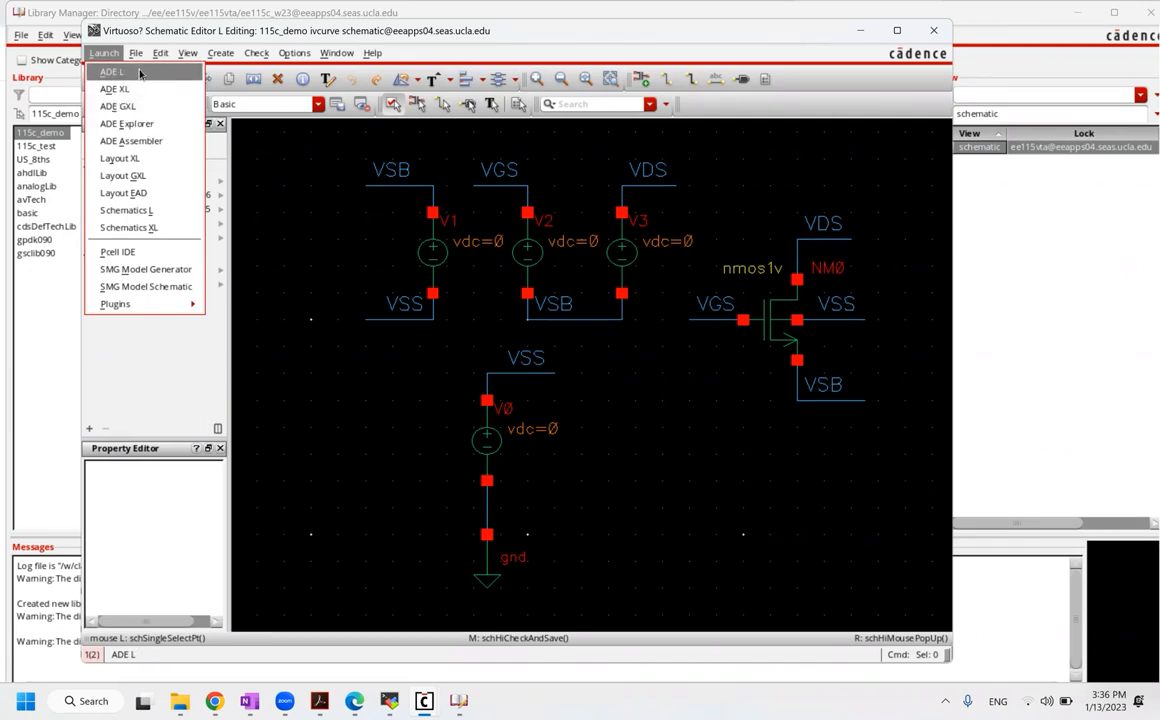
{"action": "left_click", "coordinate": [155, 124]}
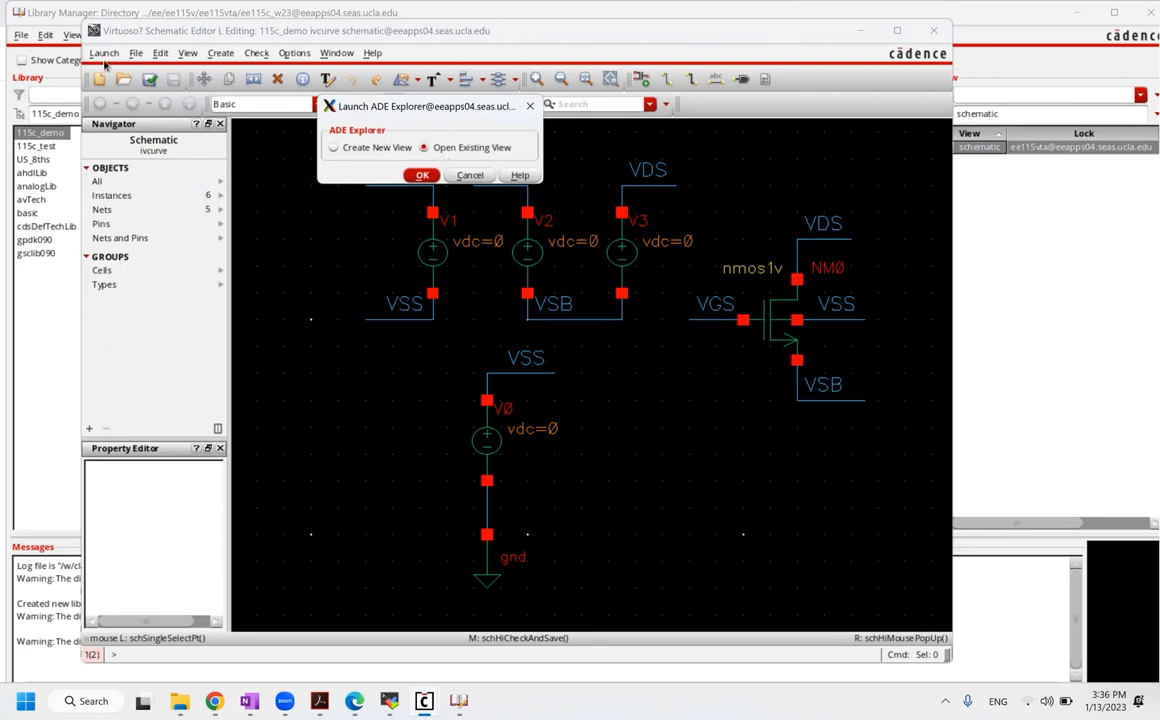
Step: Create a new view named maestro for cell ivcurve and open it in ADE Explorer
{"action": "left_click", "coordinate": [353, 149]}
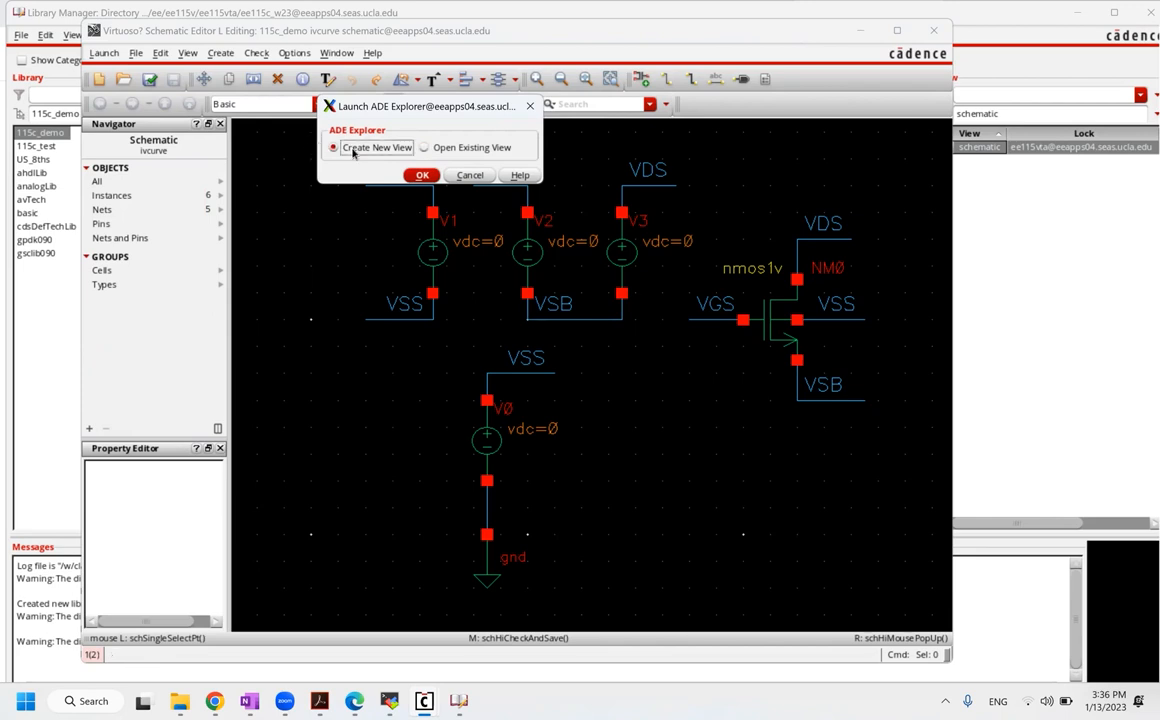
{"action": "left_click", "coordinate": [421, 176]}
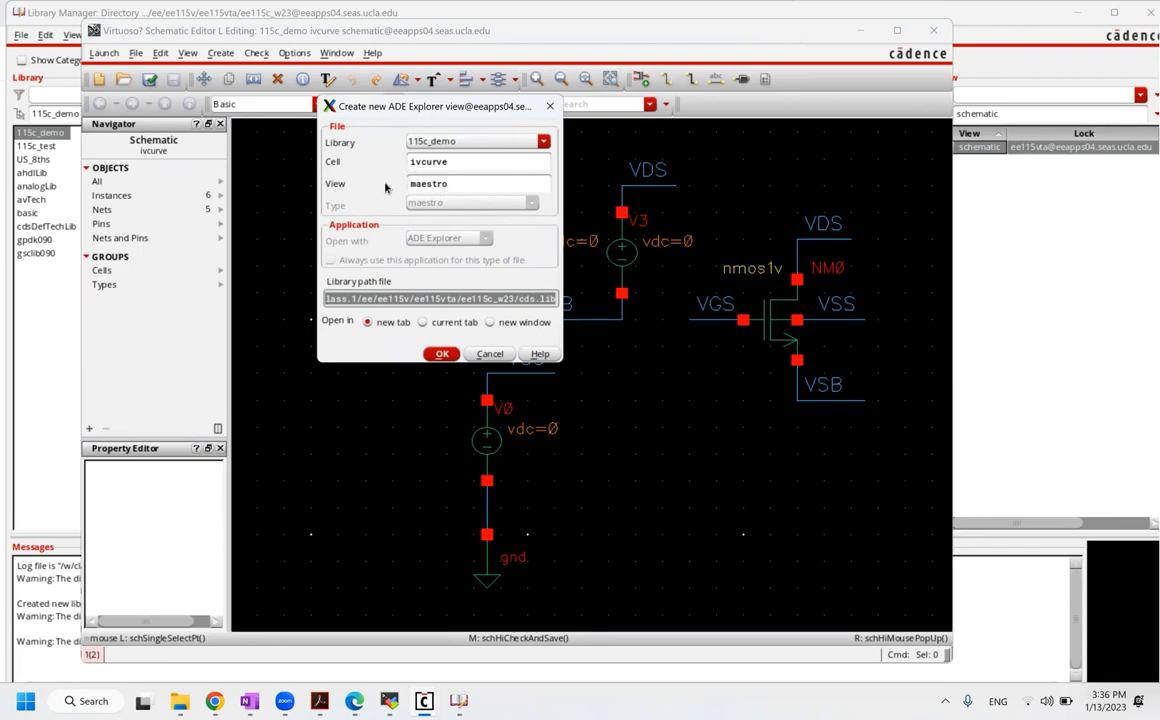
{"action": "left_click", "coordinate": [426, 184]}
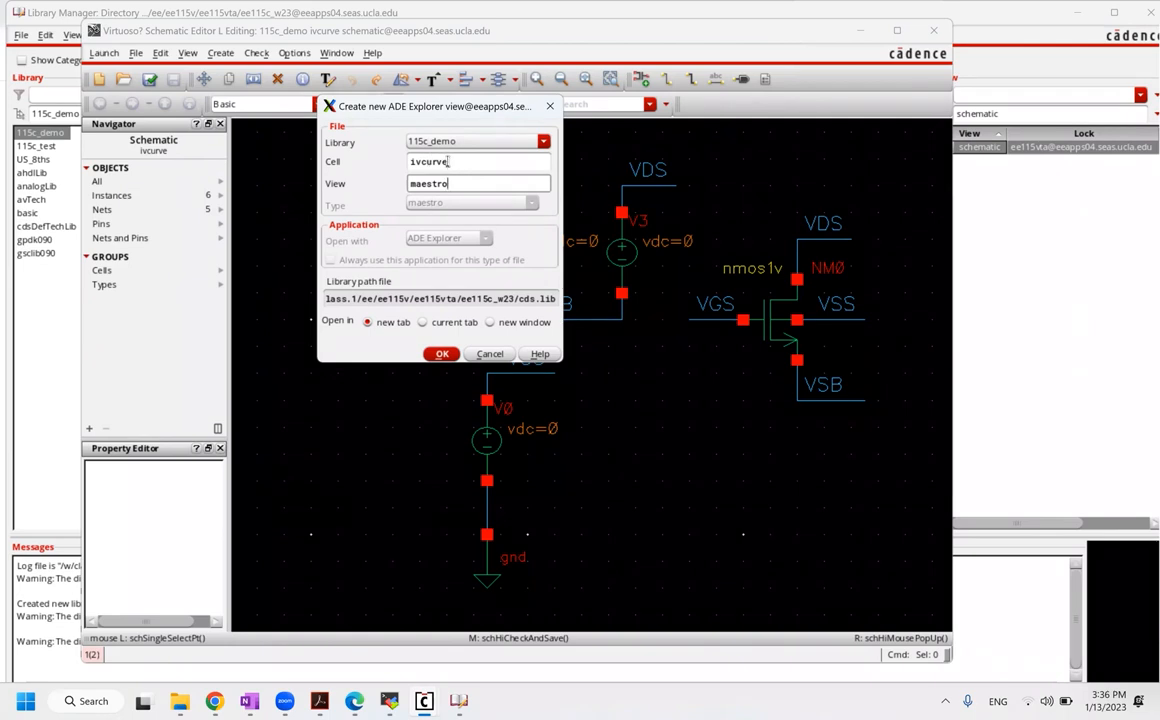
{"action": "left_click", "coordinate": [441, 355]}
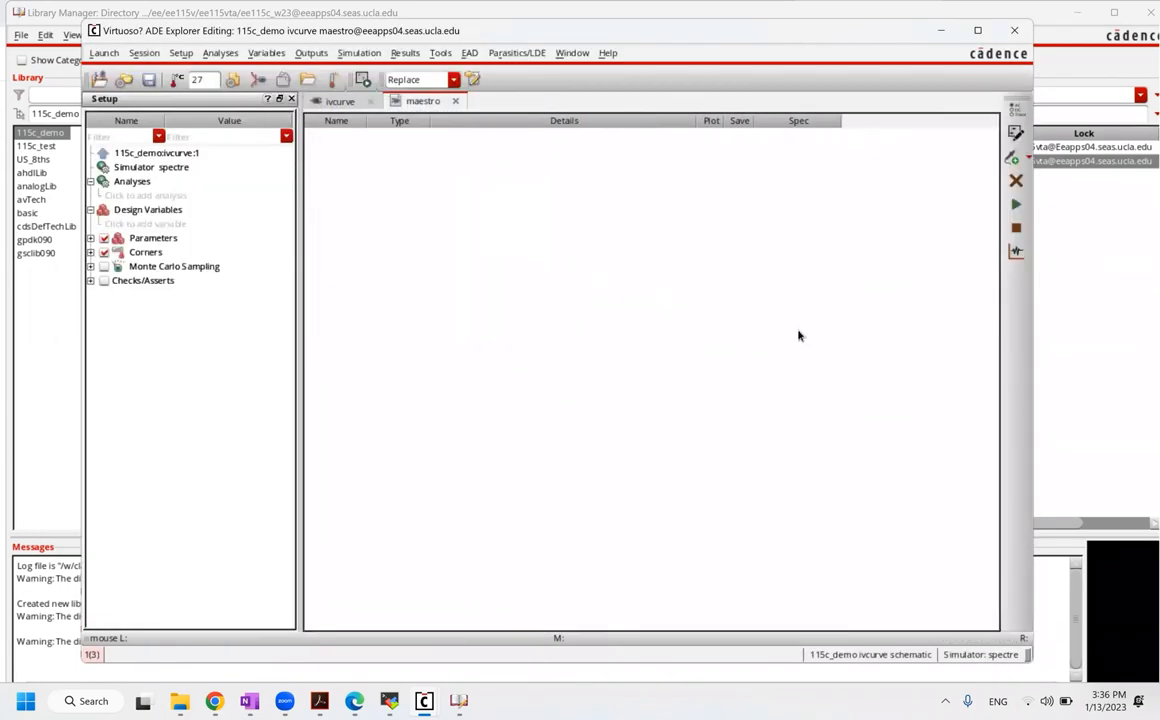
Step: Bring the Library Manager forward to see ivcurve's new maestro view beside its schematic
{"action": "left_click", "coordinate": [1046, 318]}
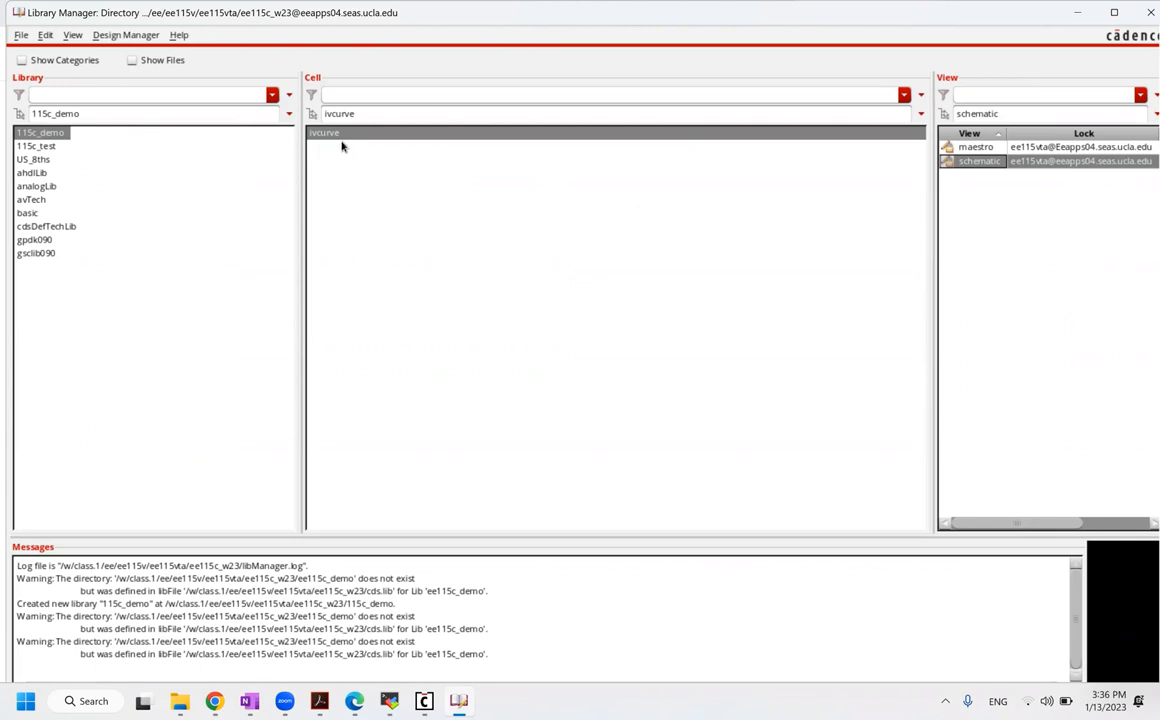
Step: Select ivcurve's maestro and schematic views, then return to ADE Explorer's Model Libraries setup
{"action": "left_click", "coordinate": [968, 148]}
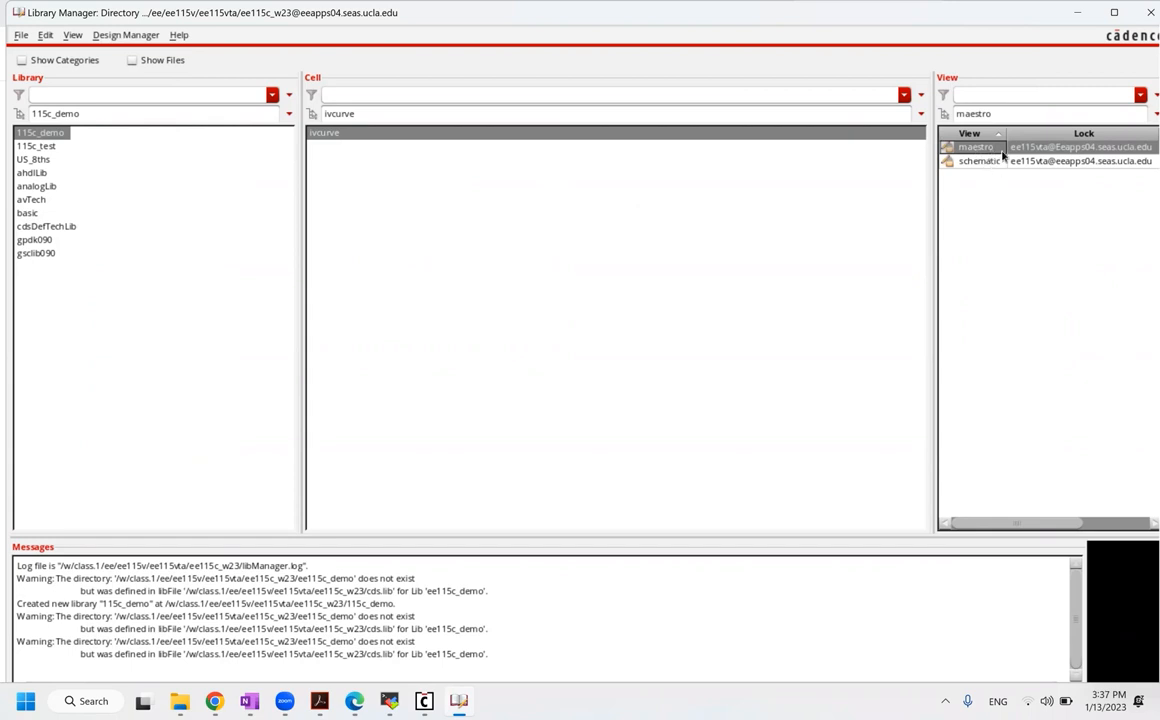
{"action": "left_click", "coordinate": [980, 161]}
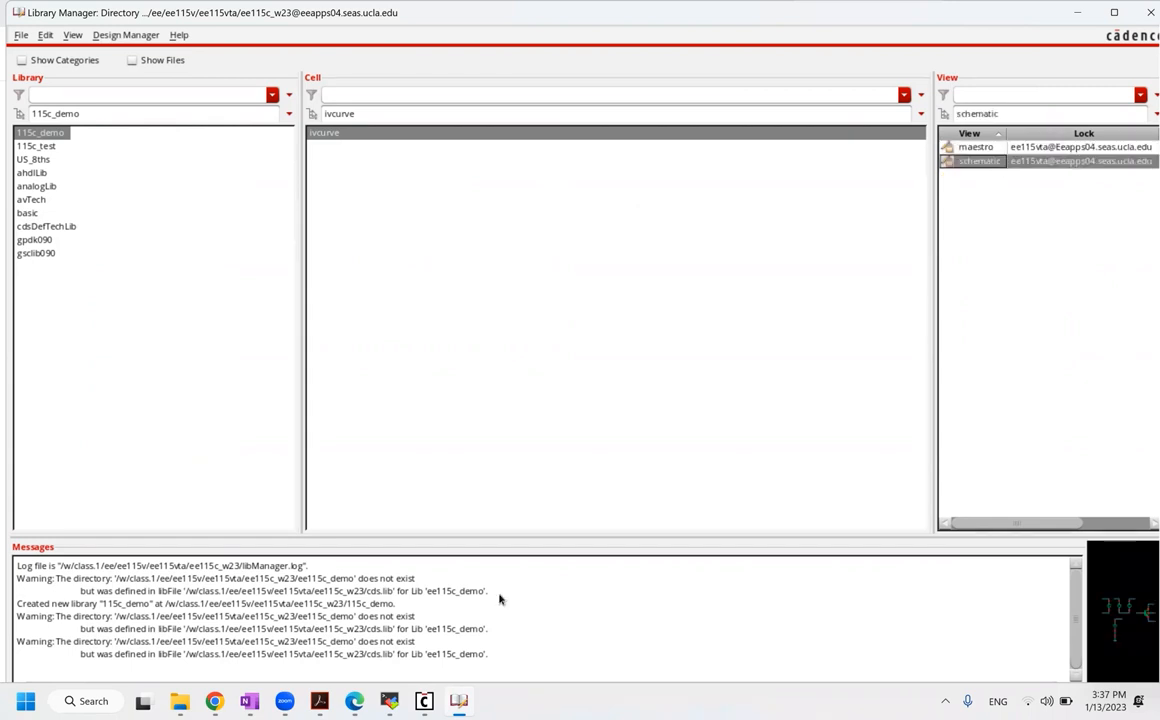
{"action": "mouse_move", "coordinate": [424, 700]}
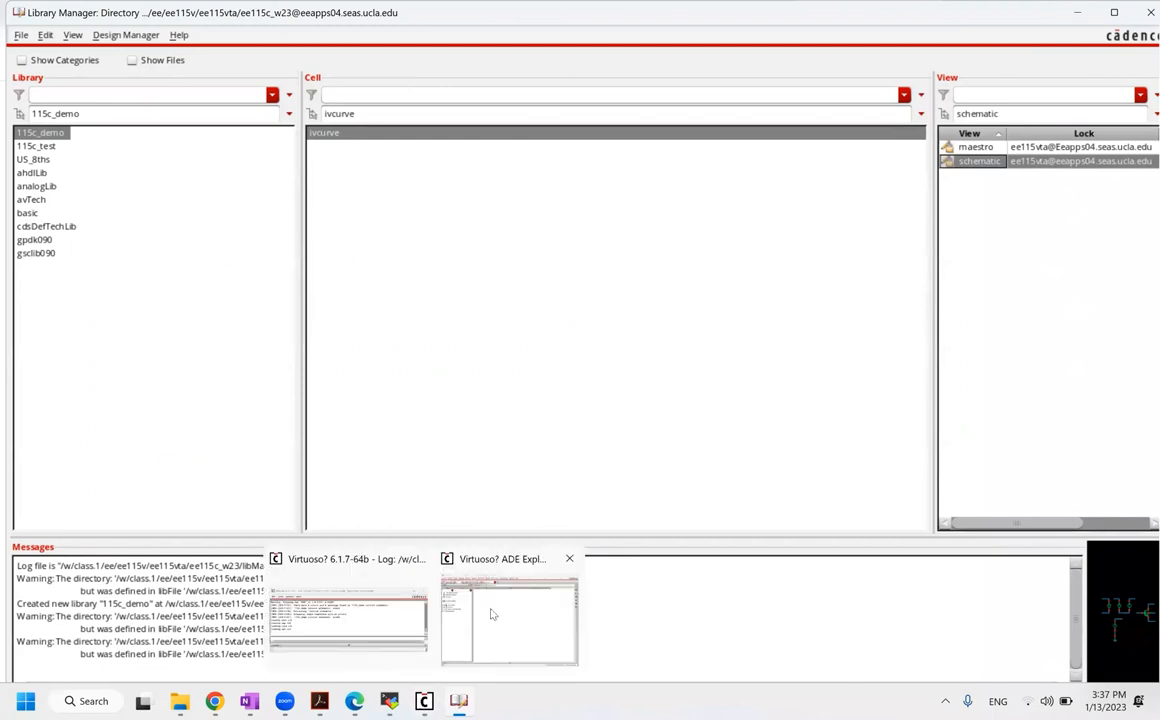
{"action": "left_click", "coordinate": [508, 610]}
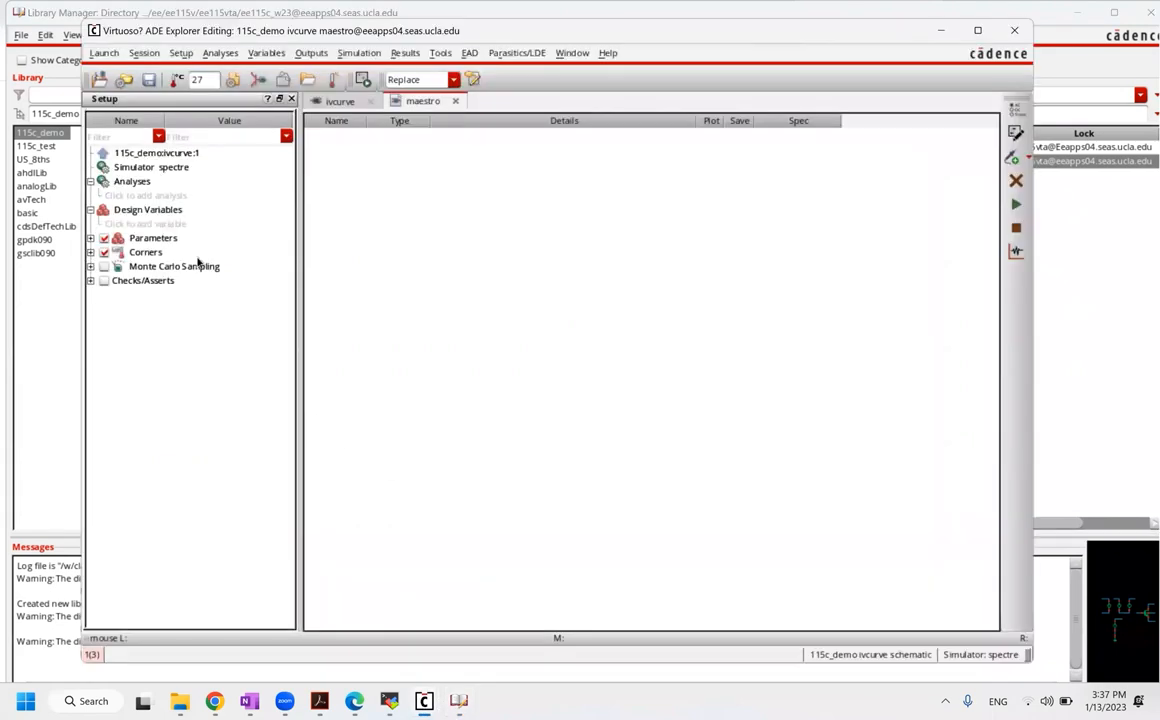
{"action": "left_click", "coordinate": [234, 81]}
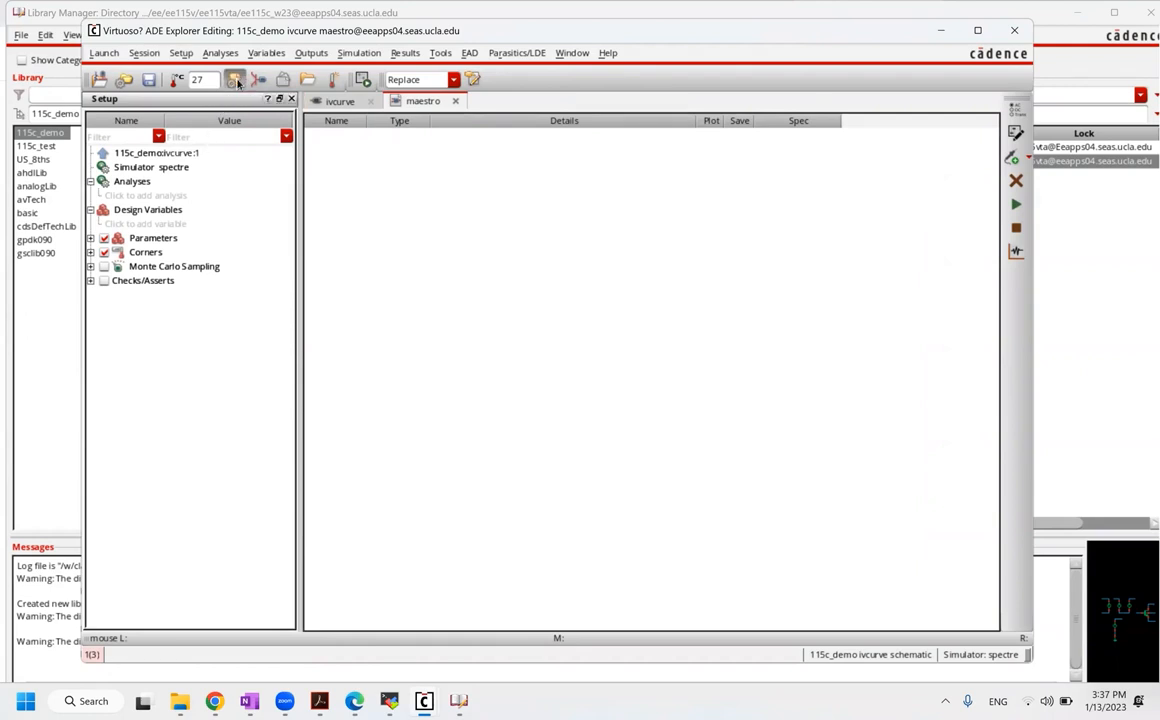
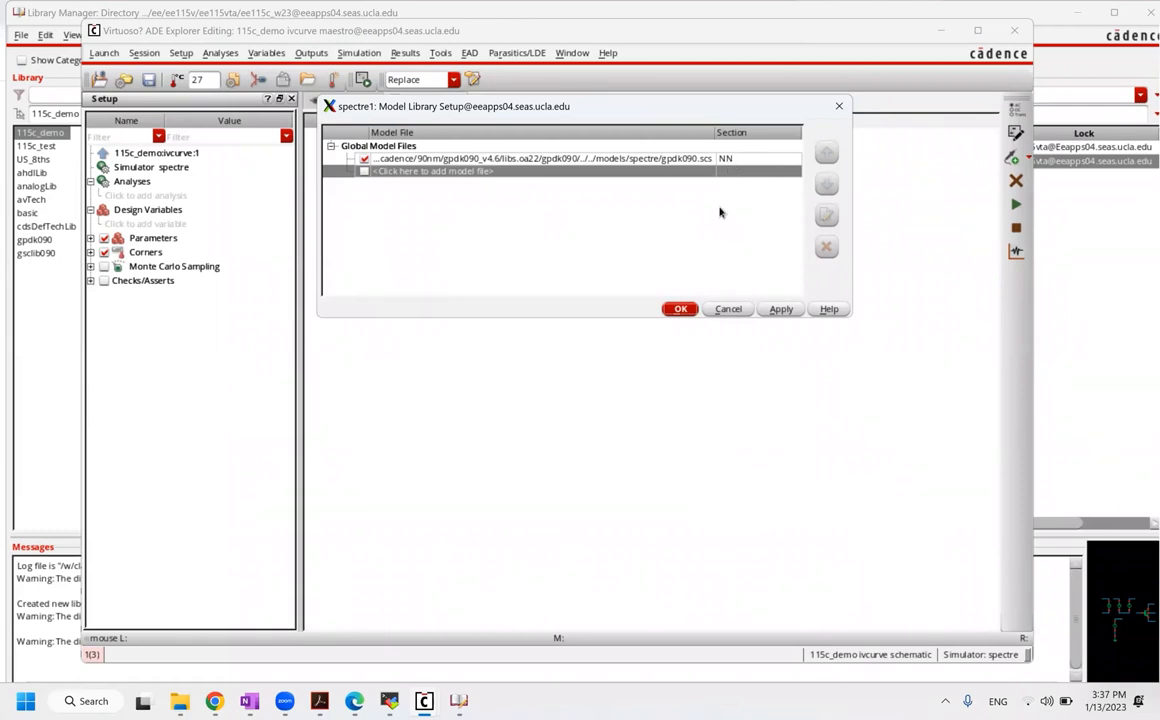
Step: Cancel the Model Library Setup, leaving the gpdk090.scs model file with section NN unchanged
{"action": "left_click", "coordinate": [727, 310]}
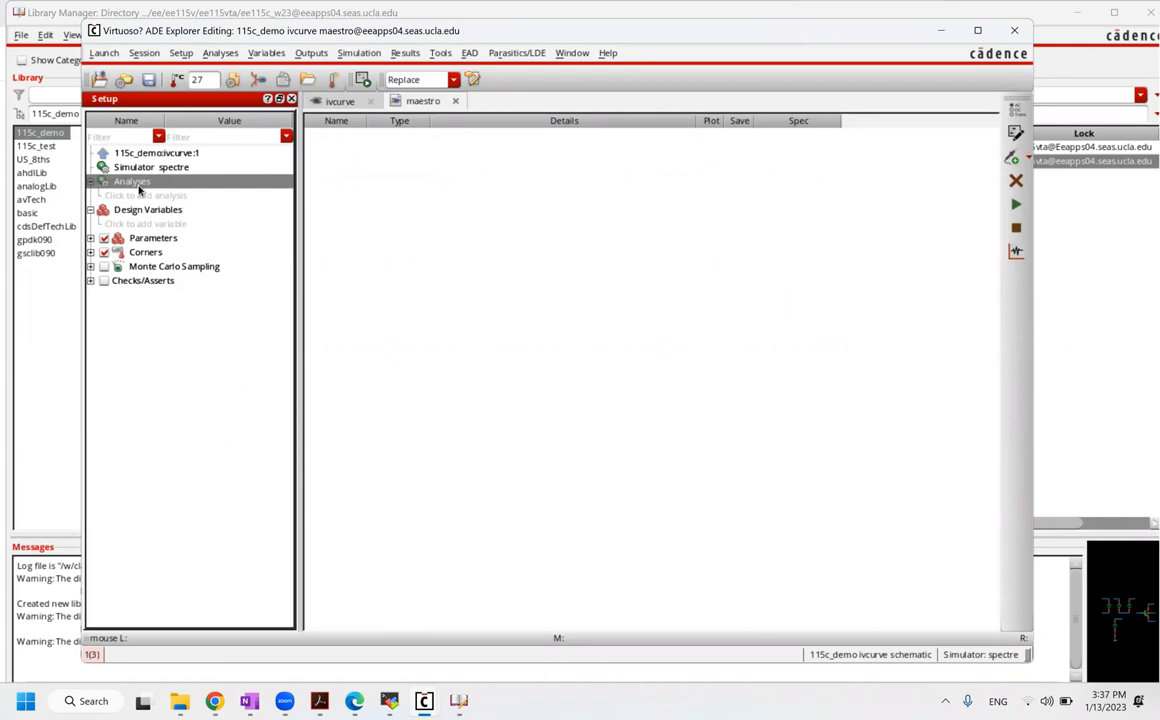
{"action": "left_click", "coordinate": [138, 192]}
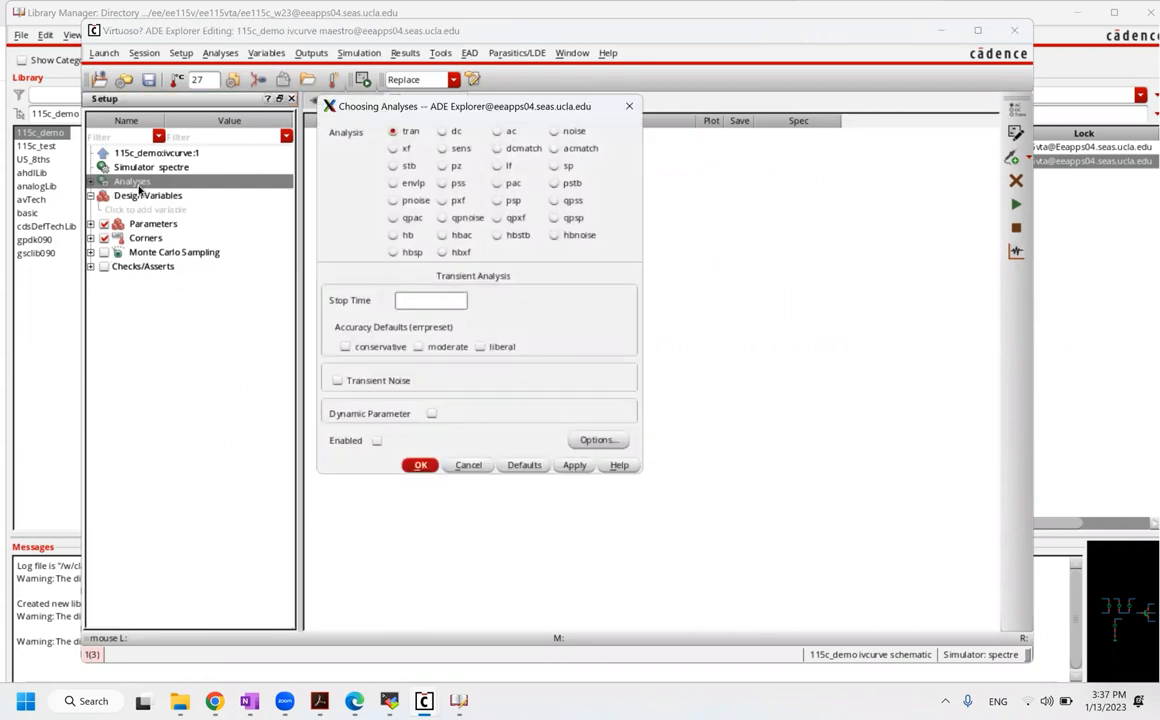
{"action": "left_click", "coordinate": [453, 131]}
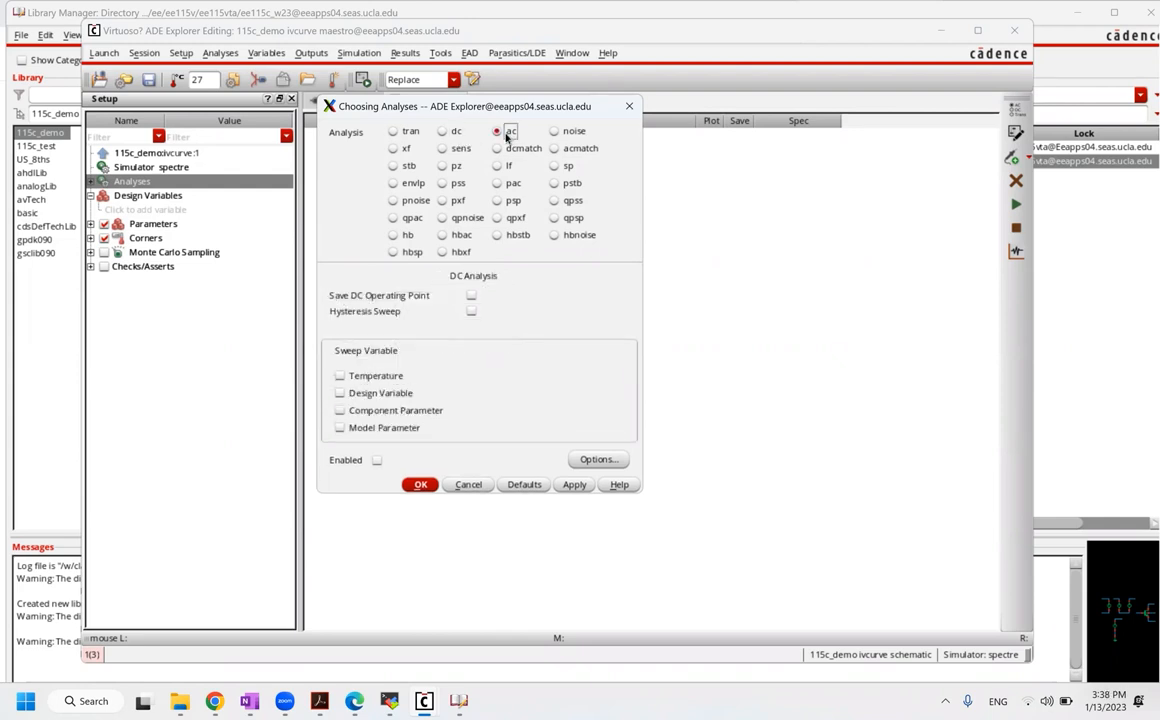
{"action": "left_click", "coordinate": [498, 132]}
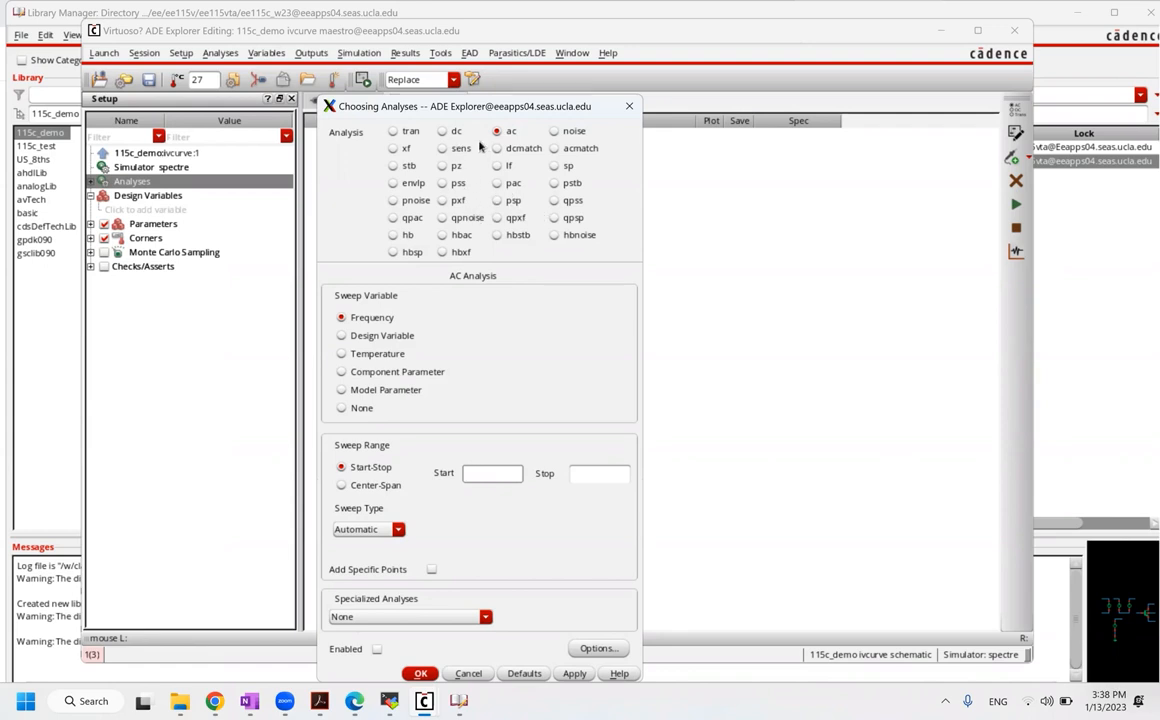
{"action": "left_click", "coordinate": [443, 131]}
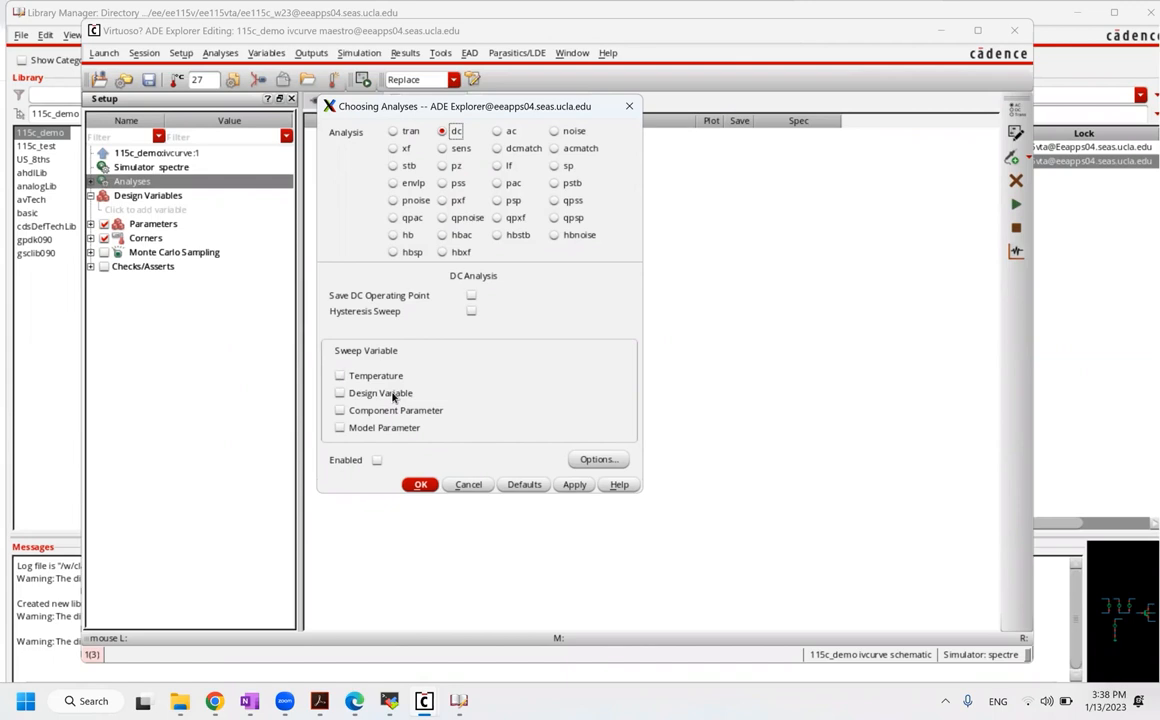
{"action": "left_click", "coordinate": [393, 396]}
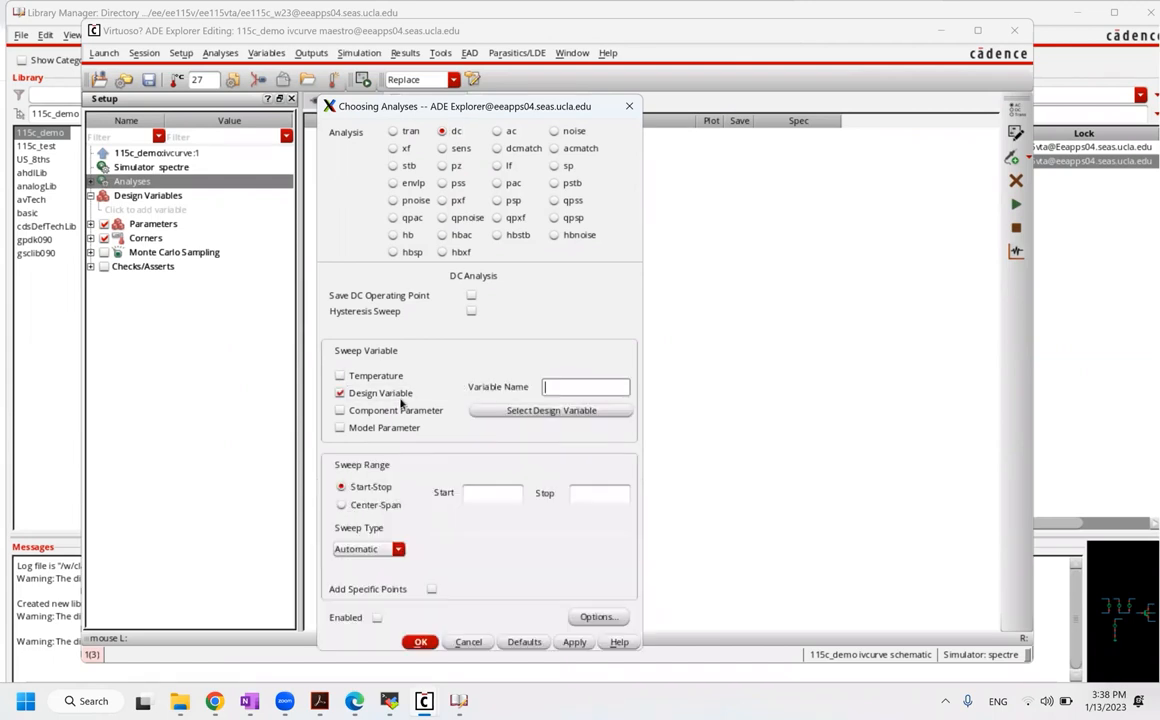
{"action": "left_click", "coordinate": [399, 396]}
{"action": "left_click", "coordinate": [399, 397]}
{"action": "left_click", "coordinate": [399, 397]}
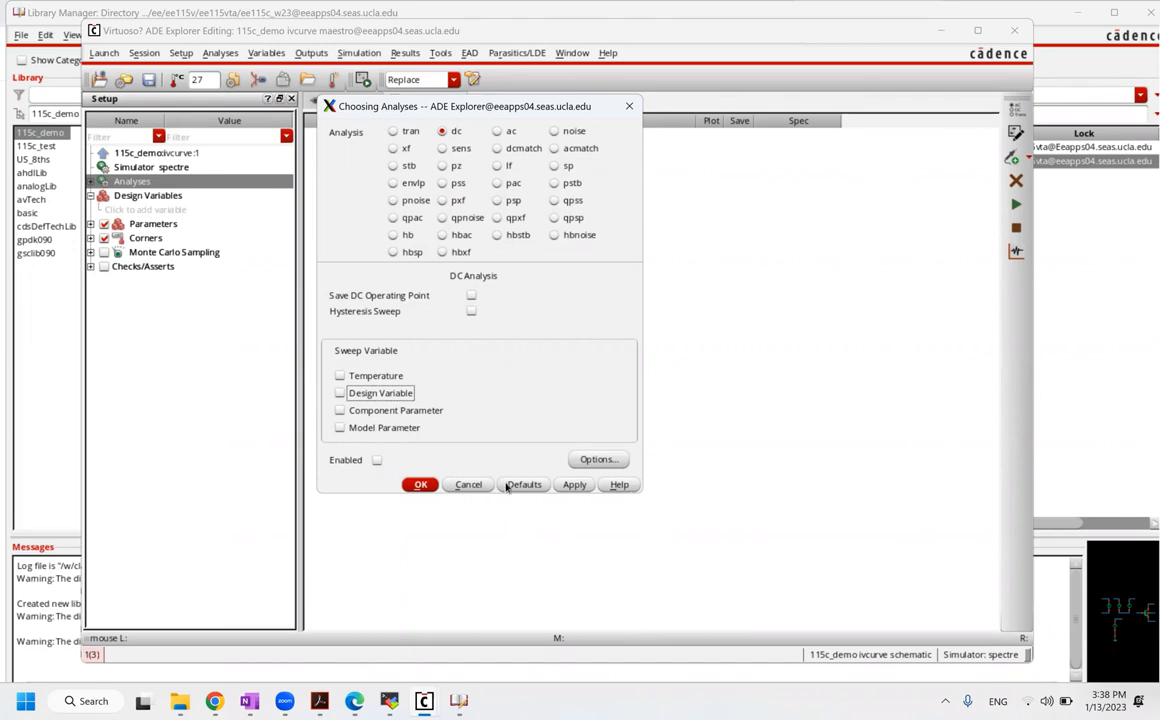
{"action": "left_click", "coordinate": [469, 485]}
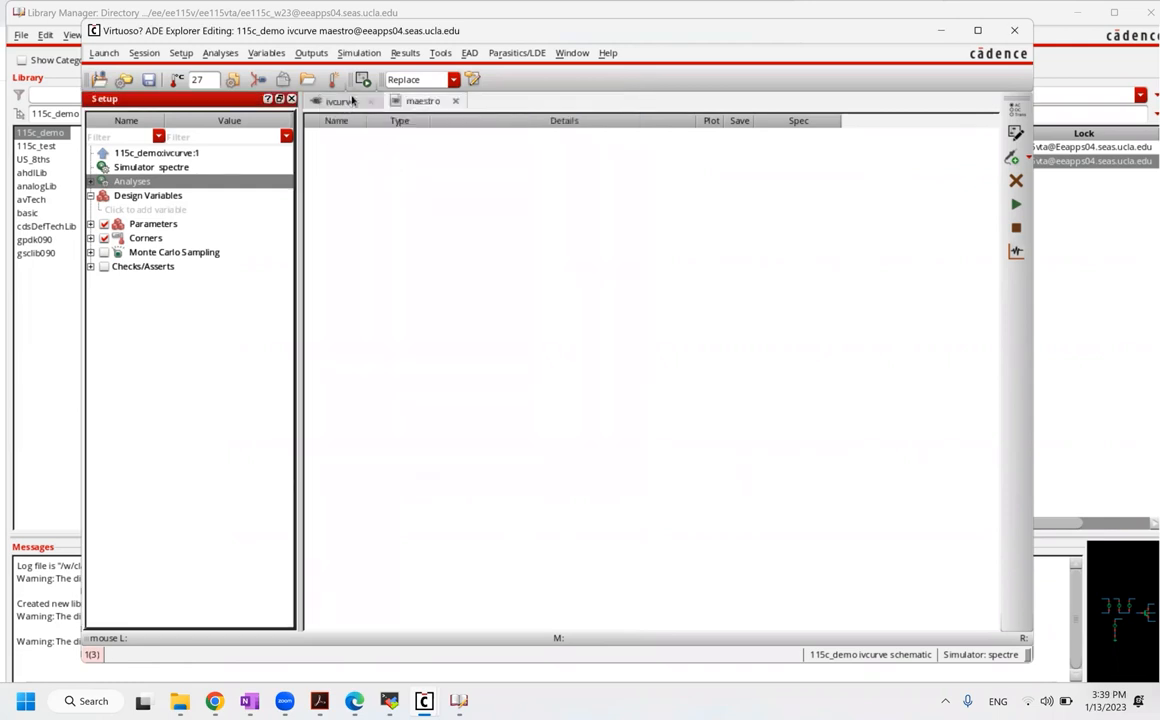
Step: In the ivcurve schematic, set V2's DC voltage to vgs and V3's to vds
{"action": "left_click", "coordinate": [342, 102]}
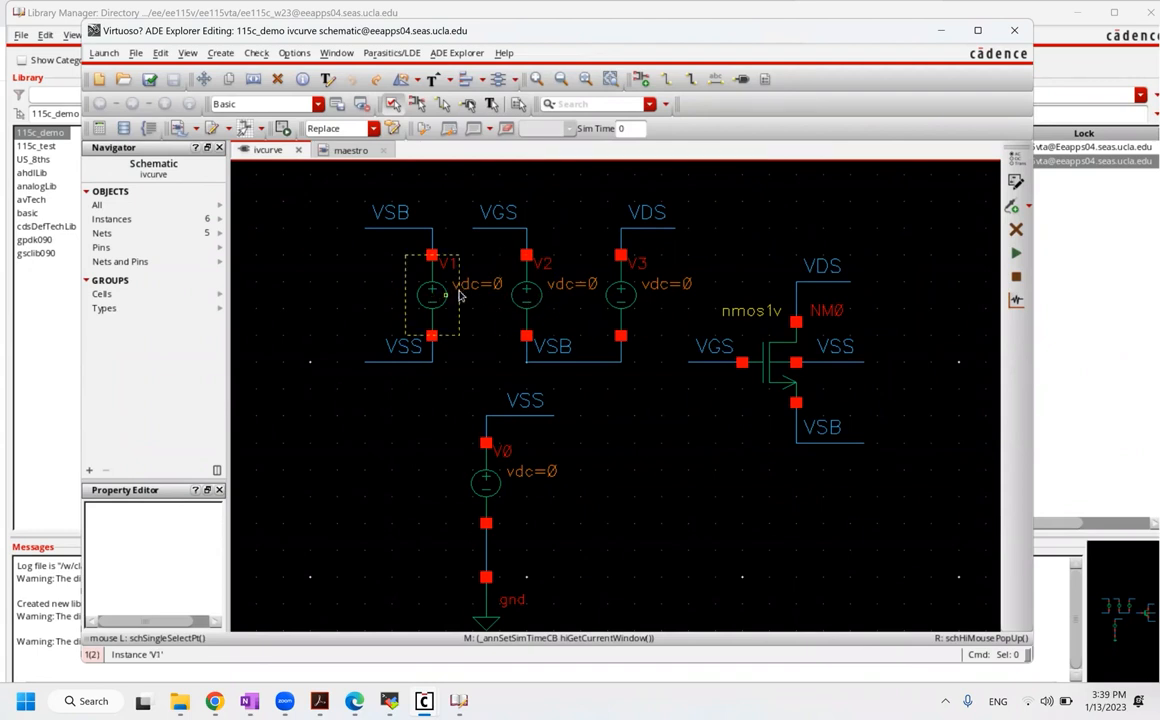
{"action": "left_click", "coordinate": [527, 306]}
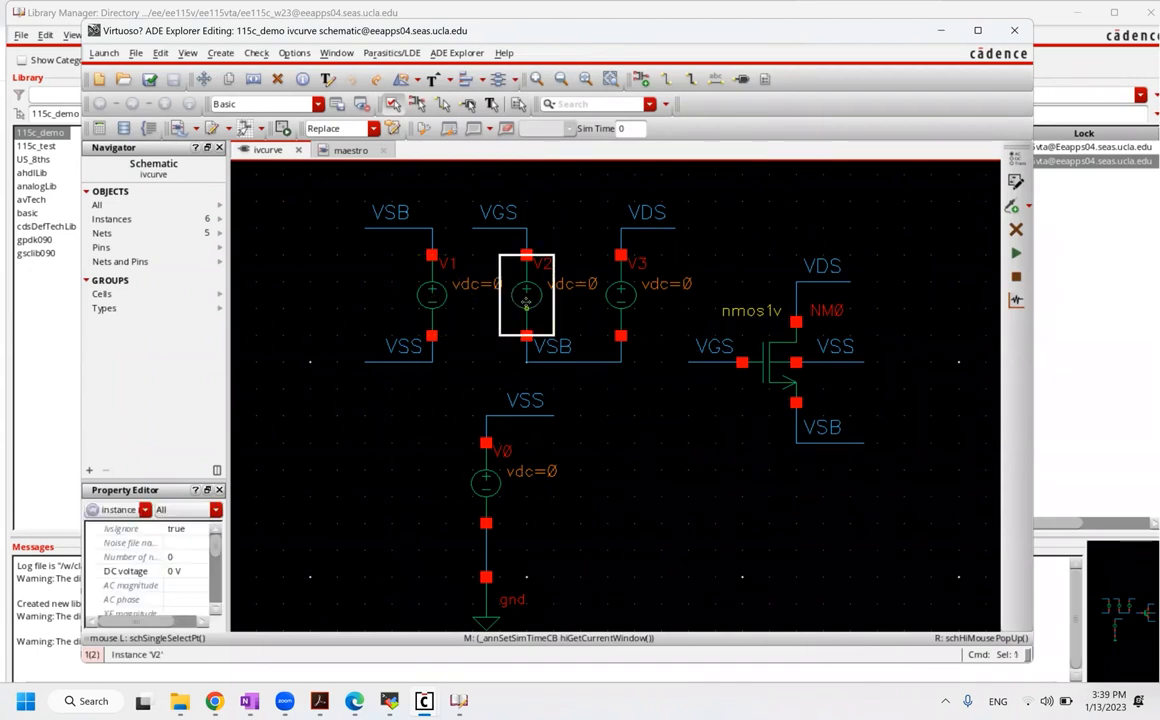
{"action": "left_click", "coordinate": [181, 572]}
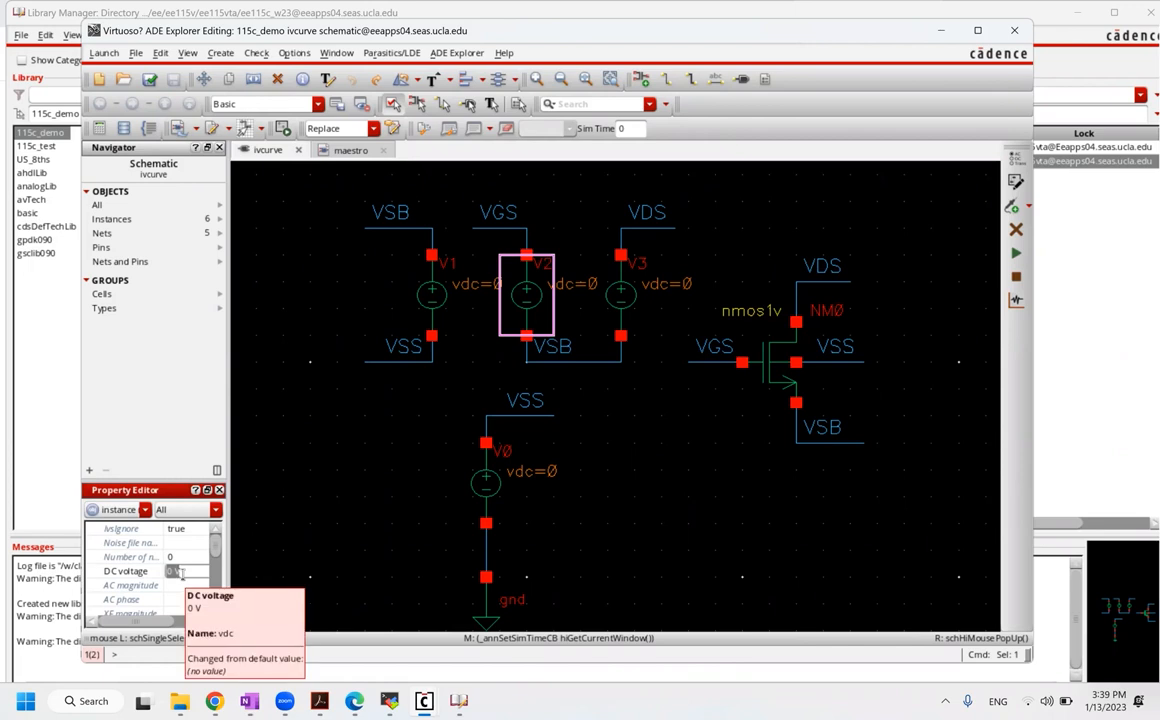
{"action": "type", "text": "vgs"}
{"action": "key", "text": "Return"}
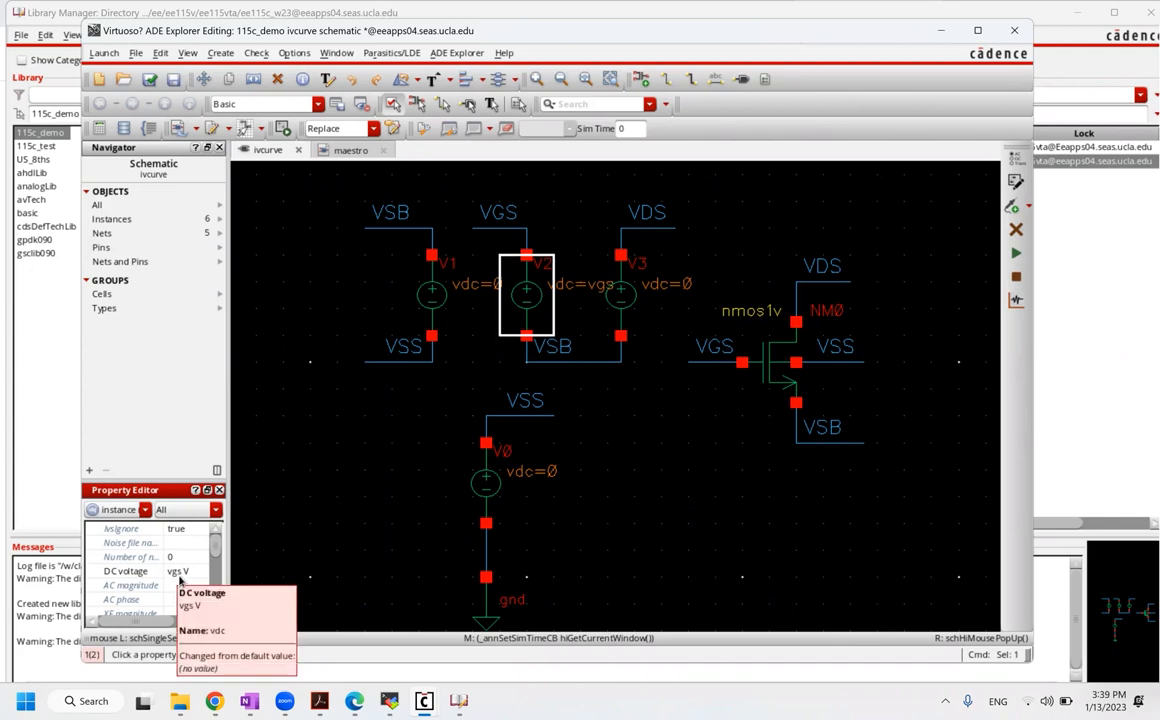
{"action": "left_click", "coordinate": [309, 550]}
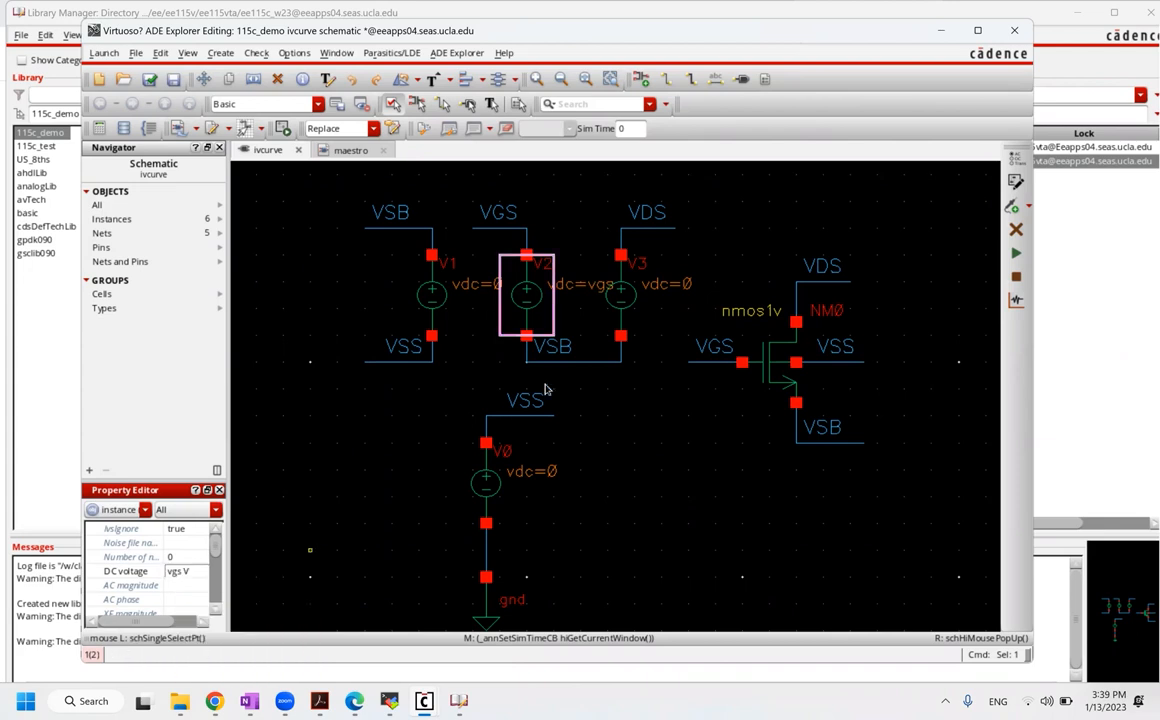
{"action": "left_click", "coordinate": [634, 302]}
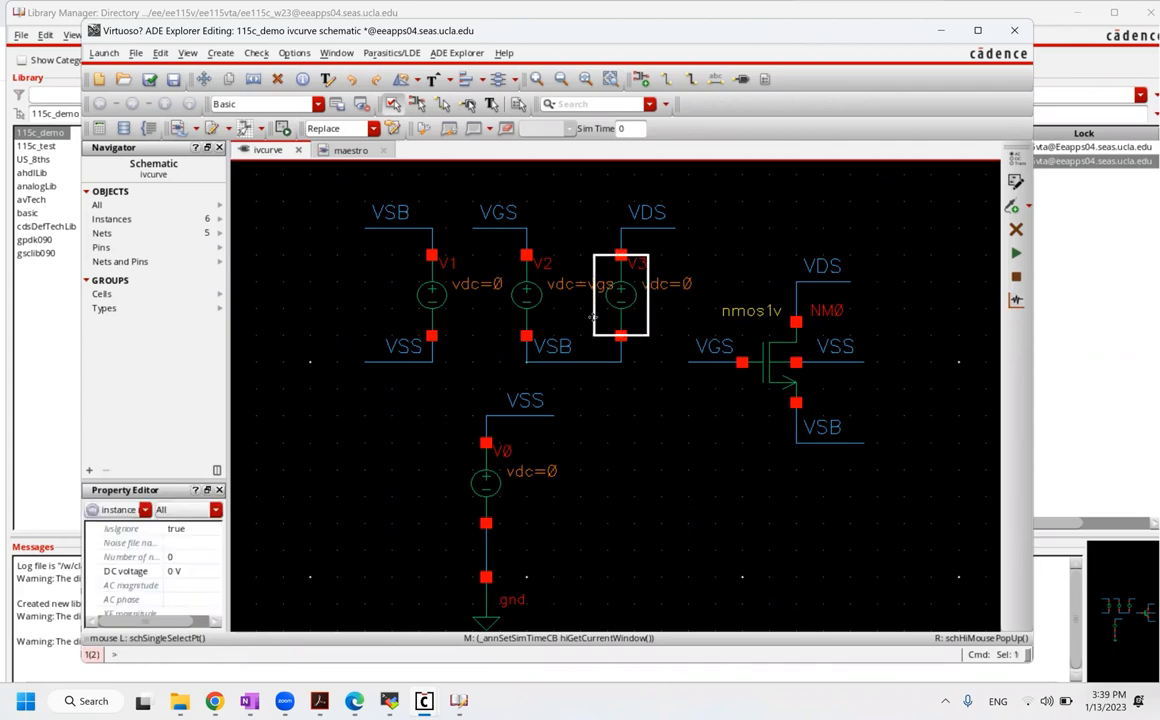
{"action": "left_click", "coordinate": [180, 571]}
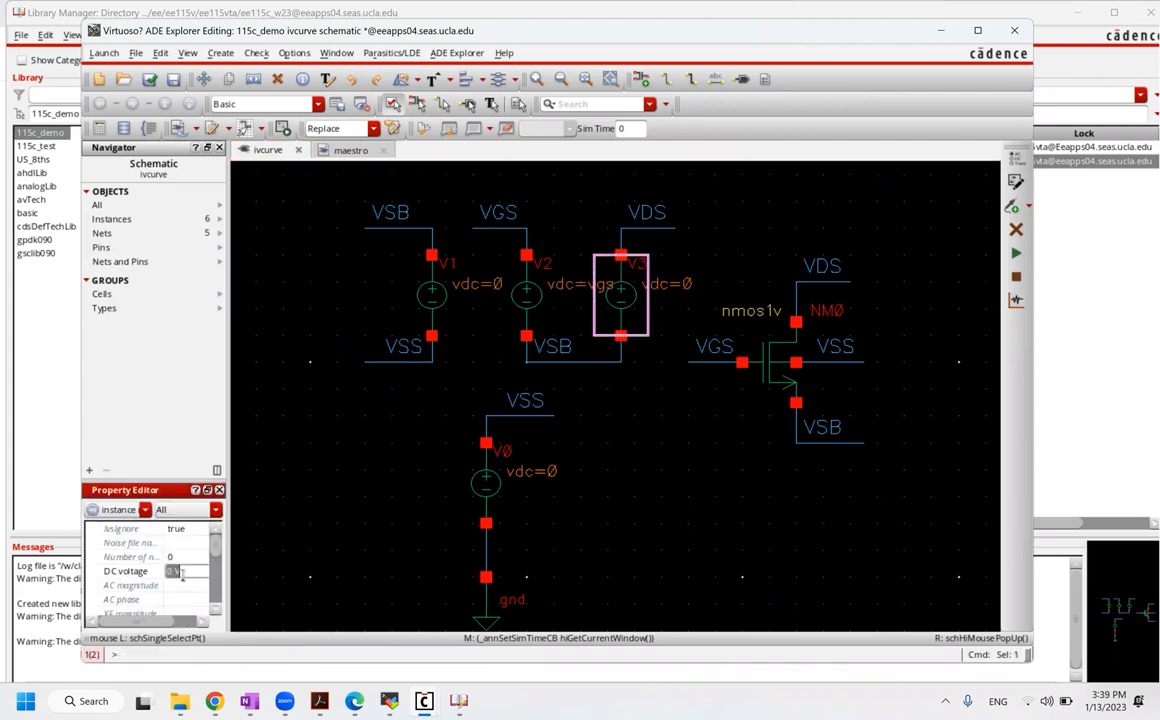
{"action": "type", "text": "vds"}
{"action": "key", "text": "Return"}
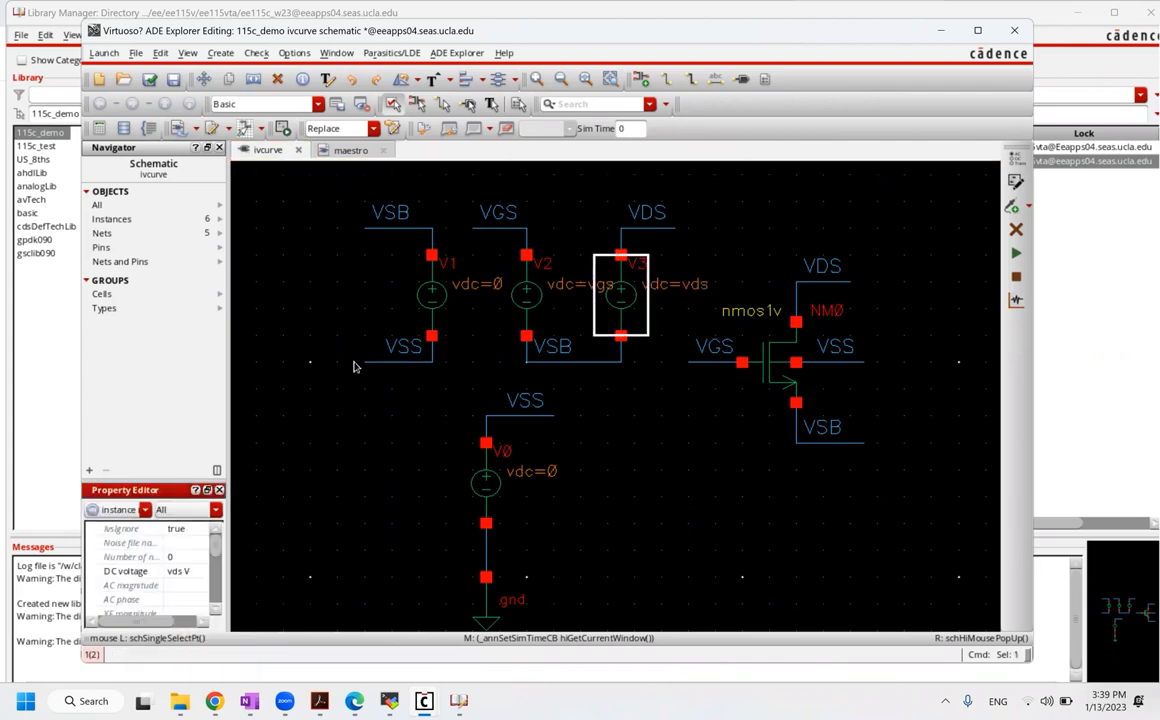
Step: Set V1's DC voltage to vsb, then check and save the schematic
{"action": "left_click", "coordinate": [441, 296]}
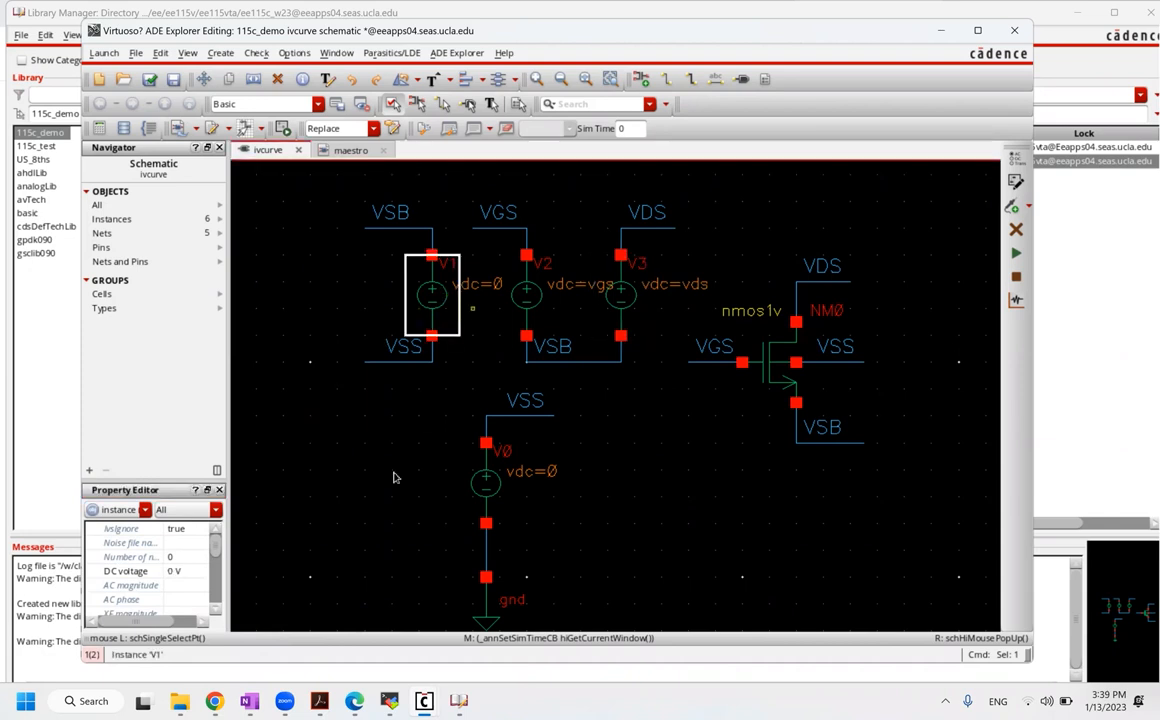
{"action": "left_click", "coordinate": [185, 572]}
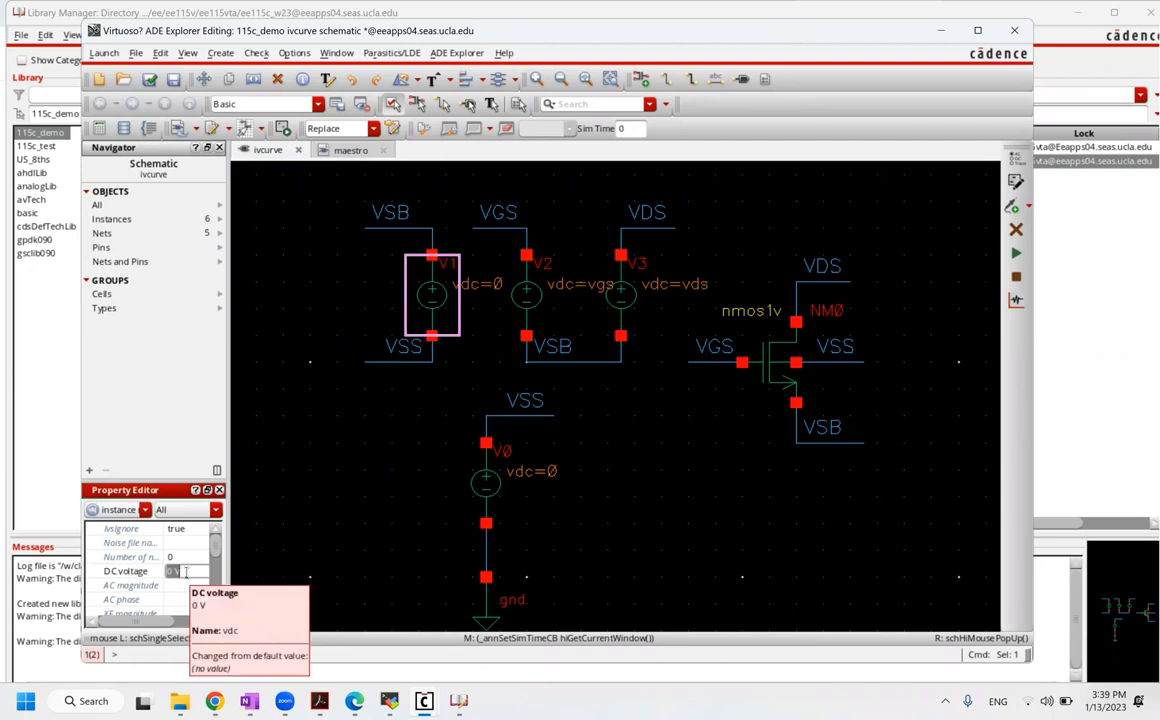
{"action": "type", "text": "vs"}
{"action": "key", "text": "Return"}
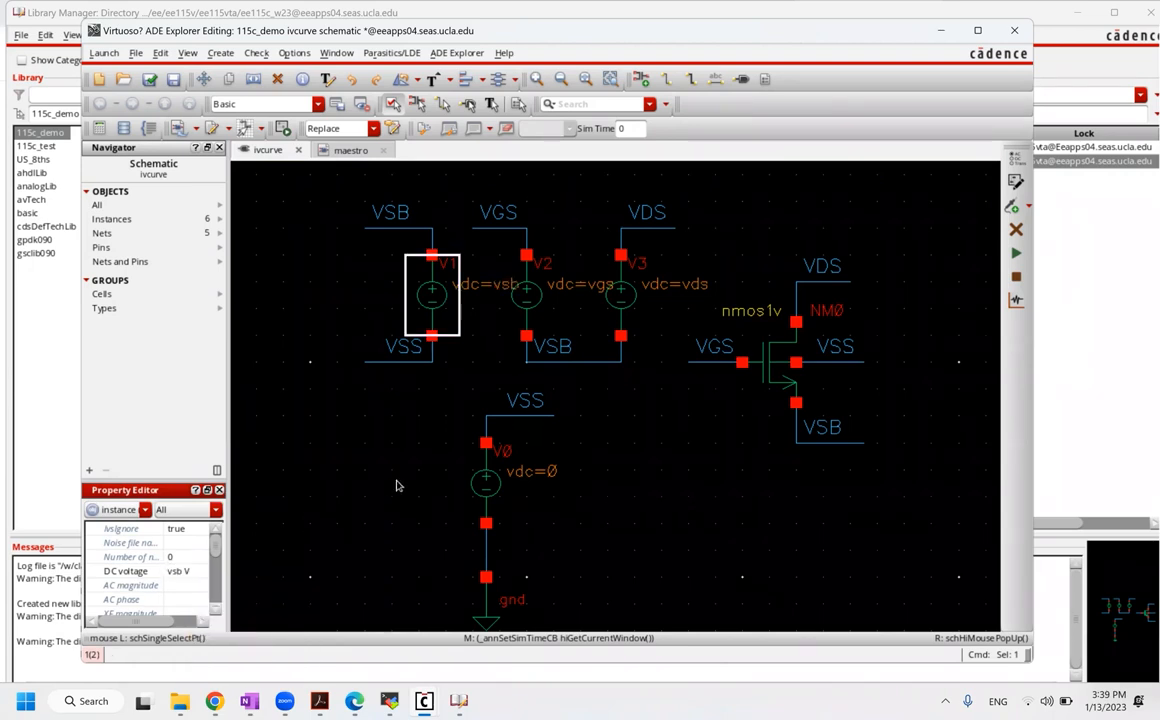
{"action": "left_click", "coordinate": [396, 486]}
{"action": "left_click", "coordinate": [150, 79]}
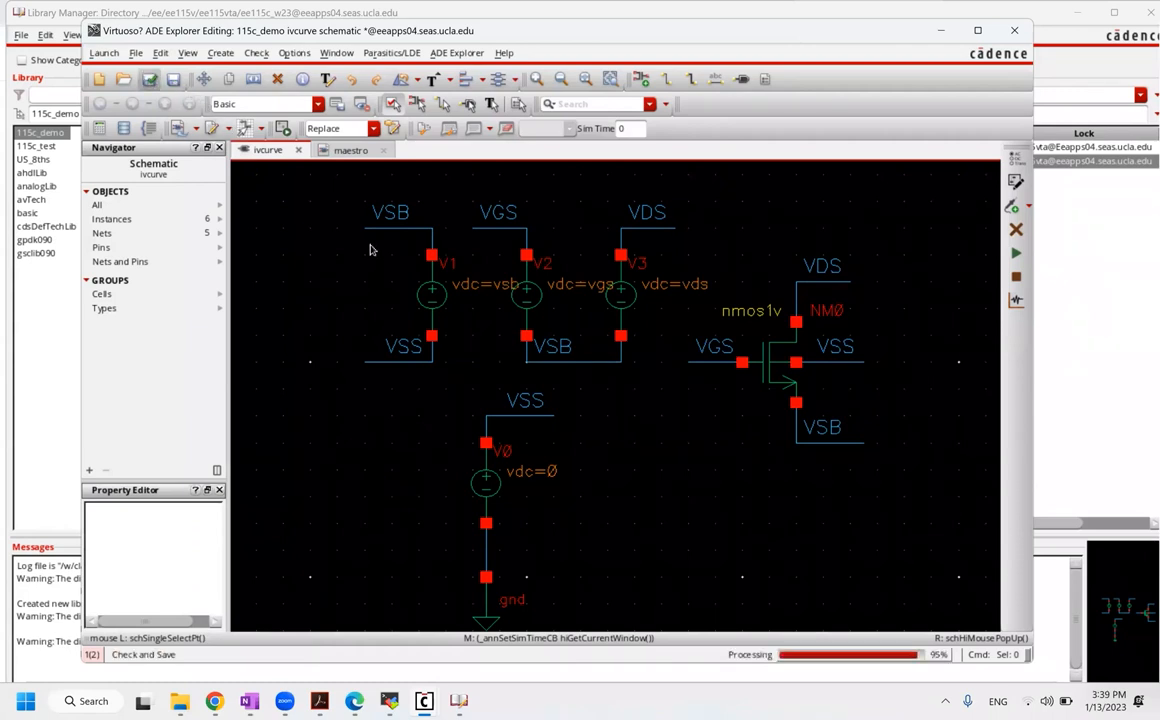
Step: Copy vds, vgs and vsb from the schematic into the maestro design variables
{"action": "left_click", "coordinate": [343, 152]}
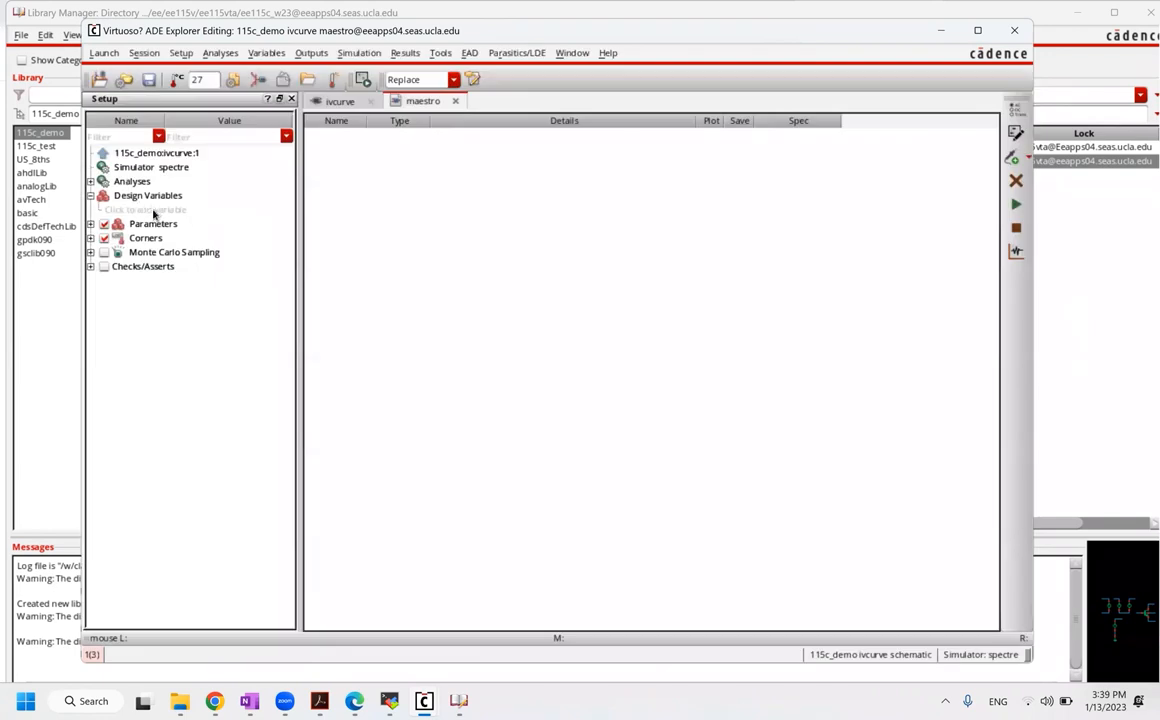
{"action": "double_click", "coordinate": [153, 211]}
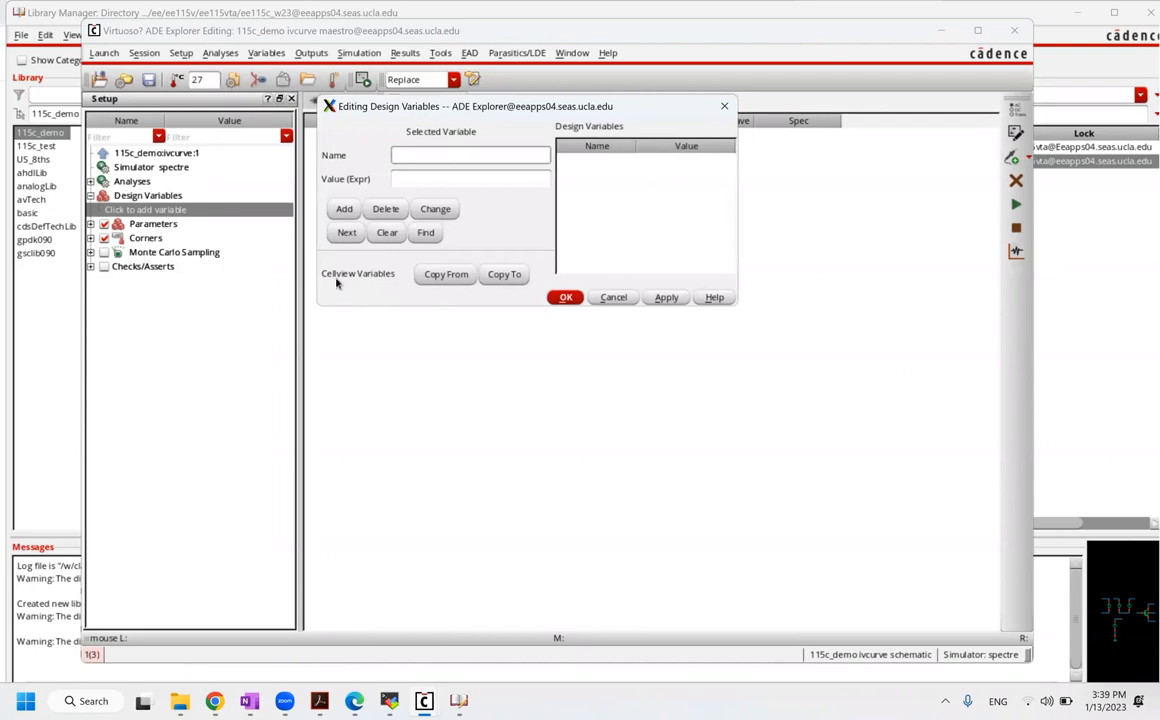
{"action": "left_click", "coordinate": [446, 278]}
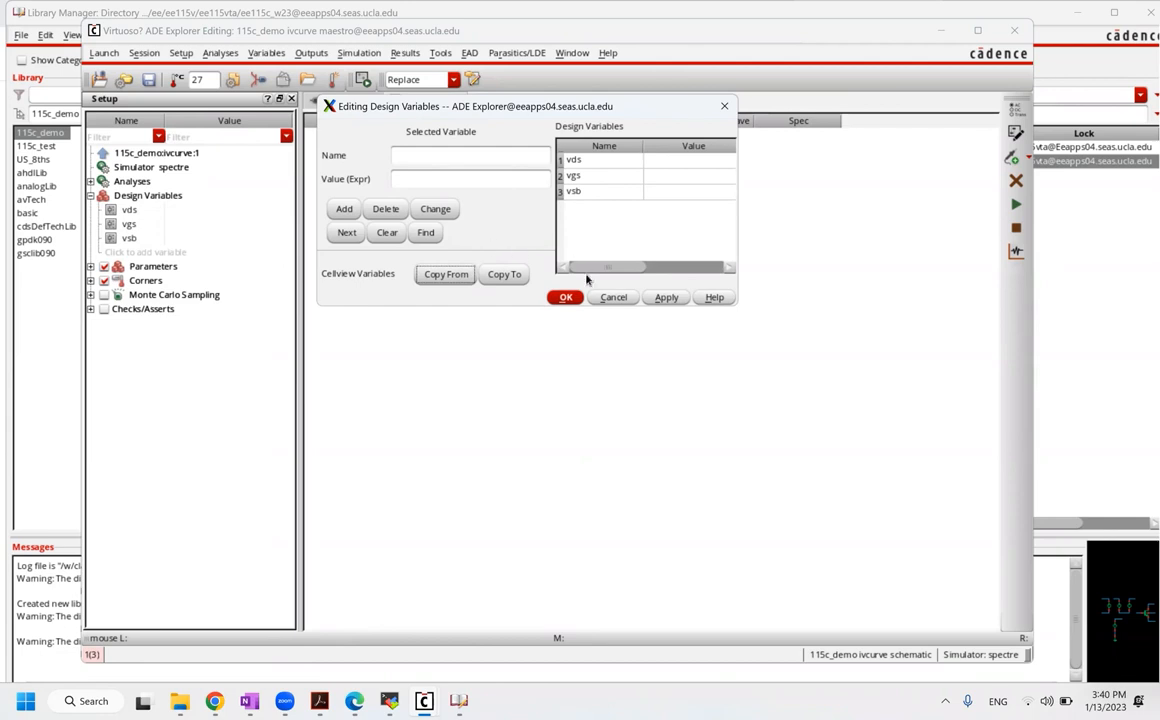
{"action": "left_click", "coordinate": [565, 298]}
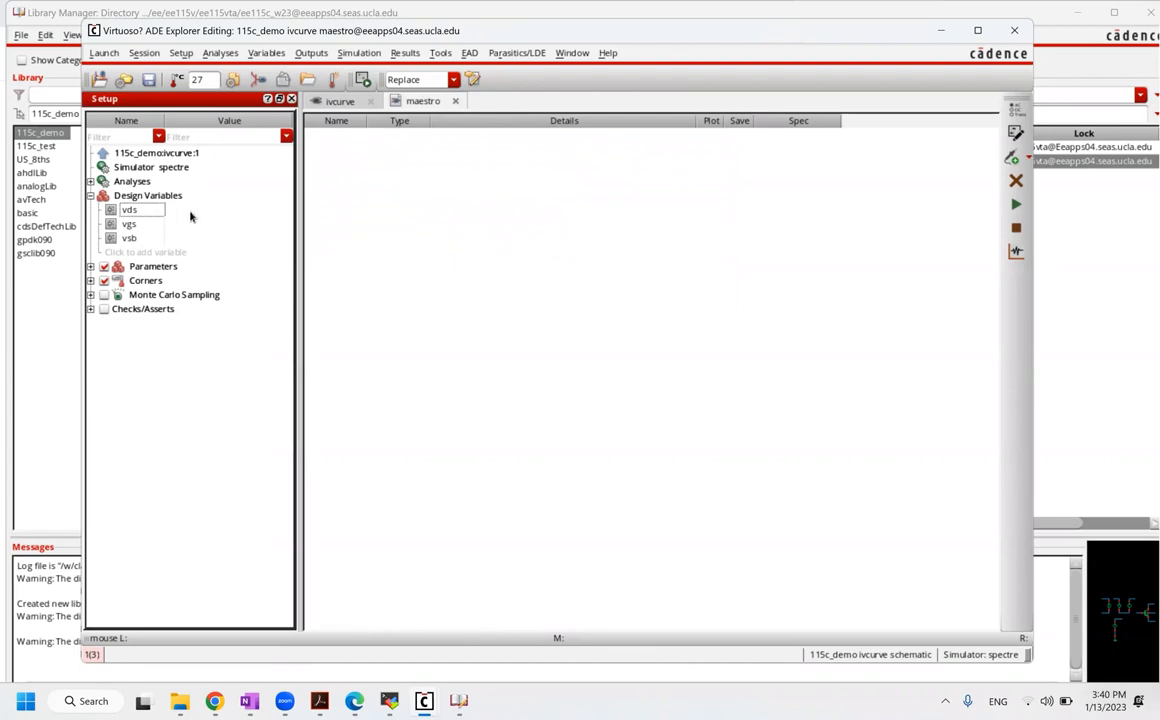
Step: Give the design variables values vds = 1, vgs = 1 and vsb = 0
{"action": "left_click", "coordinate": [190, 210]}
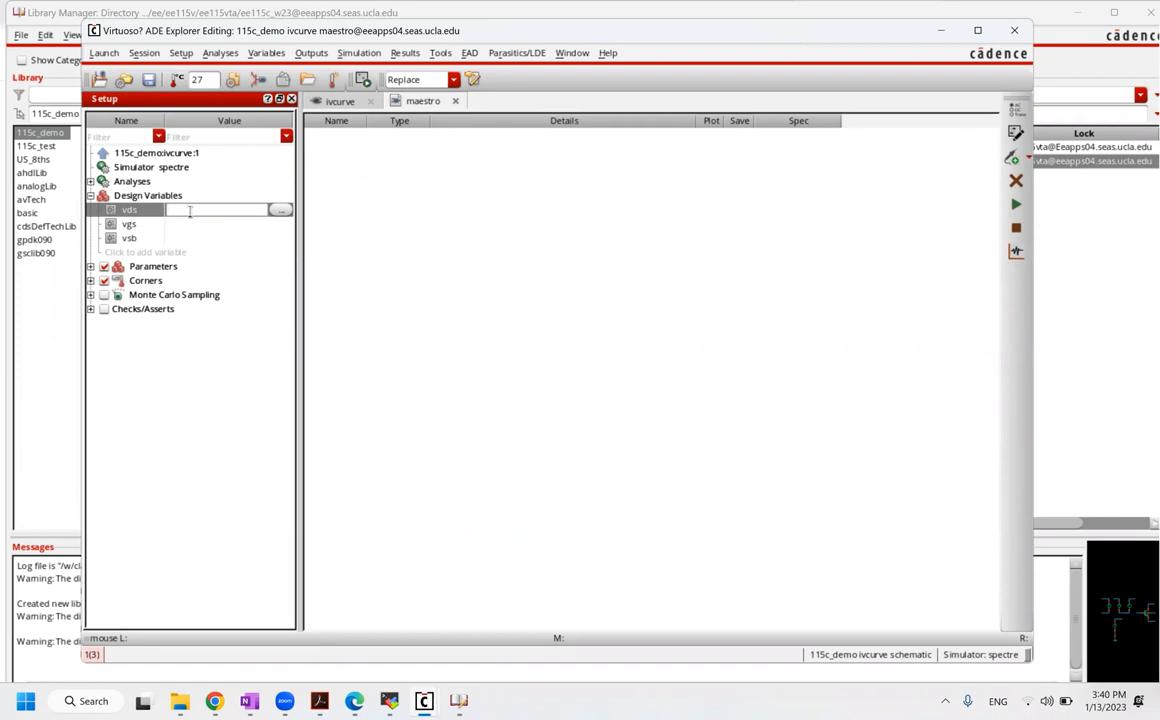
{"action": "type", "text": "1"}
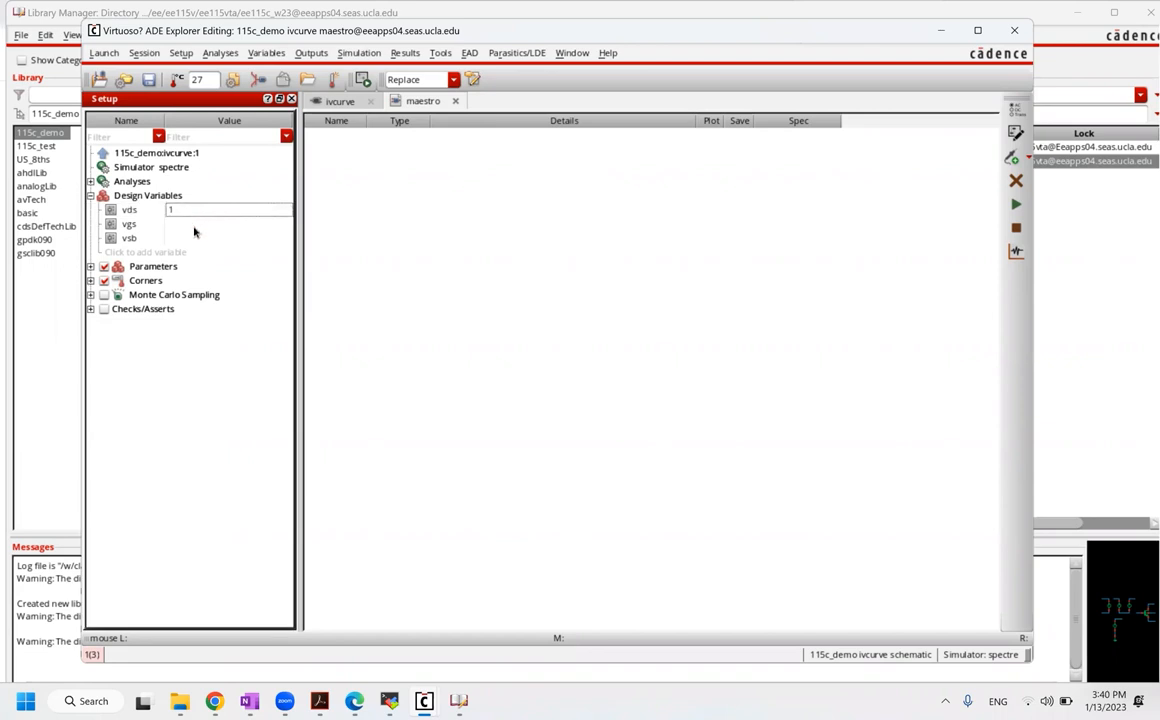
{"action": "left_click", "coordinate": [193, 225]}
{"action": "type", "text": "1"}
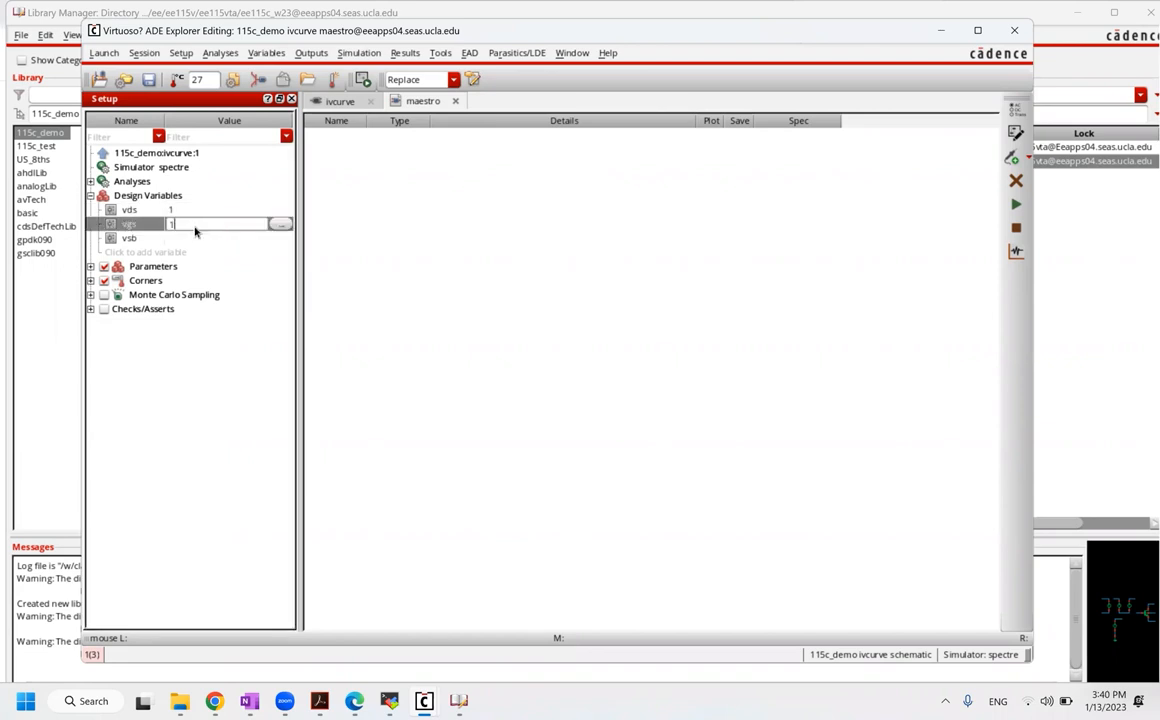
{"action": "left_click", "coordinate": [197, 235]}
{"action": "left_click", "coordinate": [197, 238]}
{"action": "type", "text": "0"}
{"action": "key", "text": "Return"}
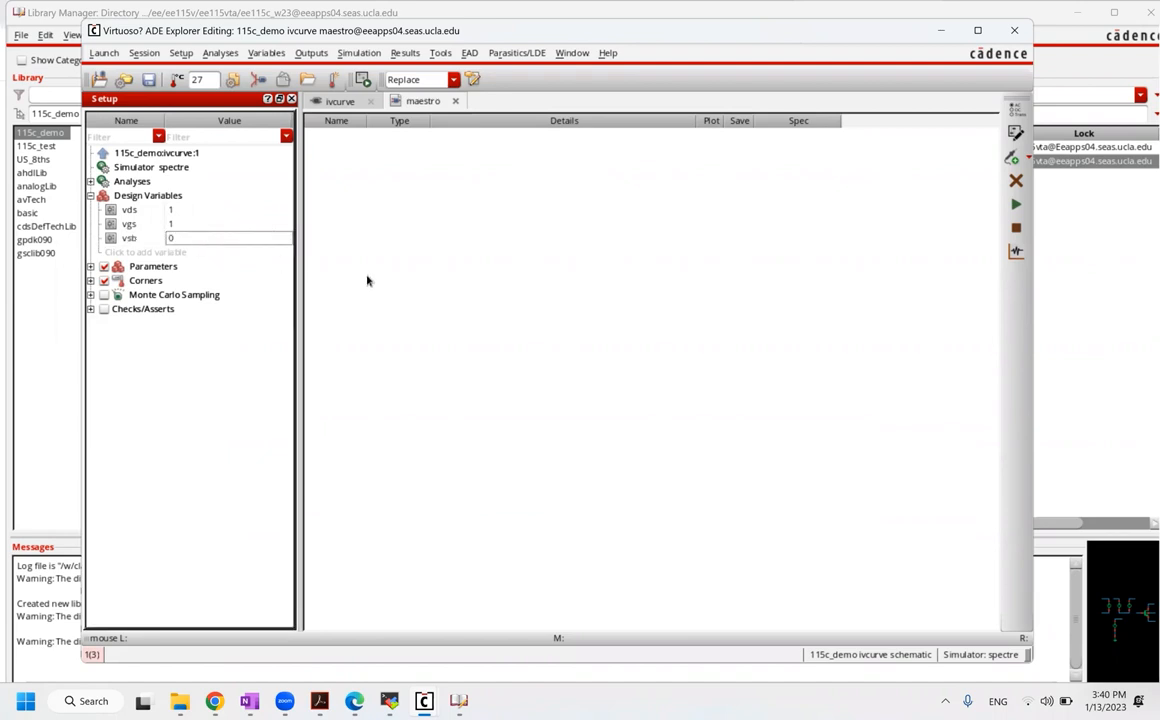
Step: Expand Analyses and bring up the analysis chooser to add a new analysis
{"action": "left_click", "coordinate": [323, 153]}
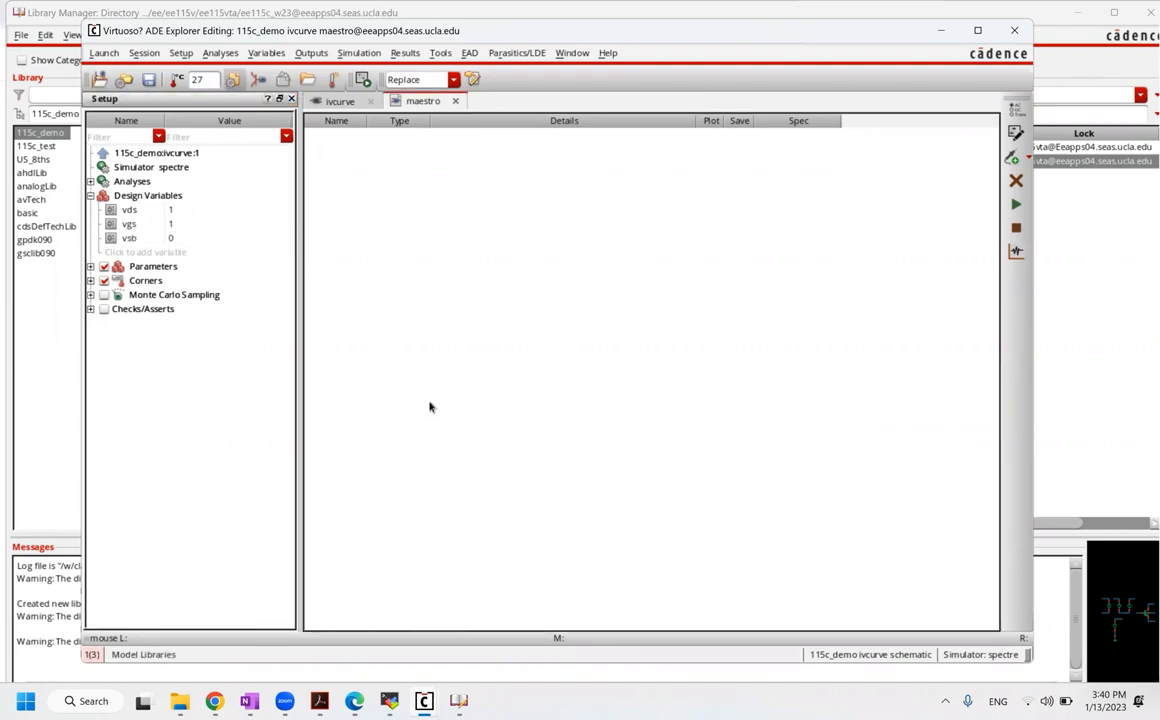
{"action": "left_click", "coordinate": [90, 182]}
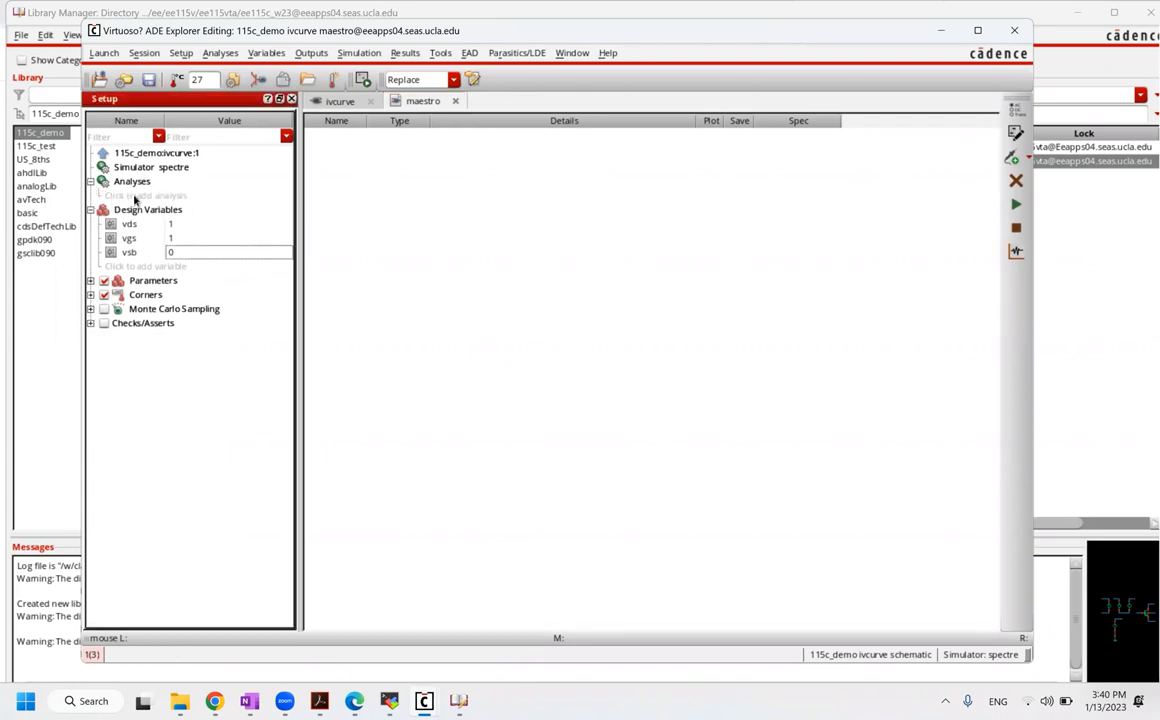
{"action": "left_click", "coordinate": [135, 196]}
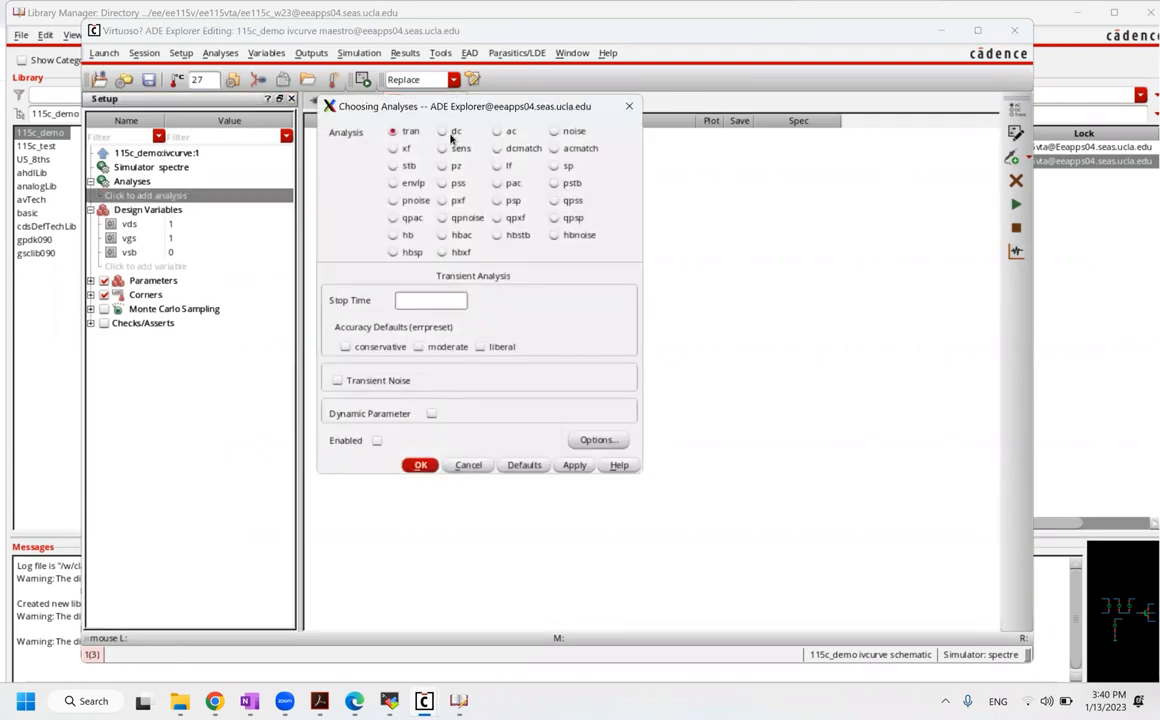
Step: Configure a DC analysis sweeping design variable vds from 0 to 1, linear, step 0.1
{"action": "left_click", "coordinate": [452, 134]}
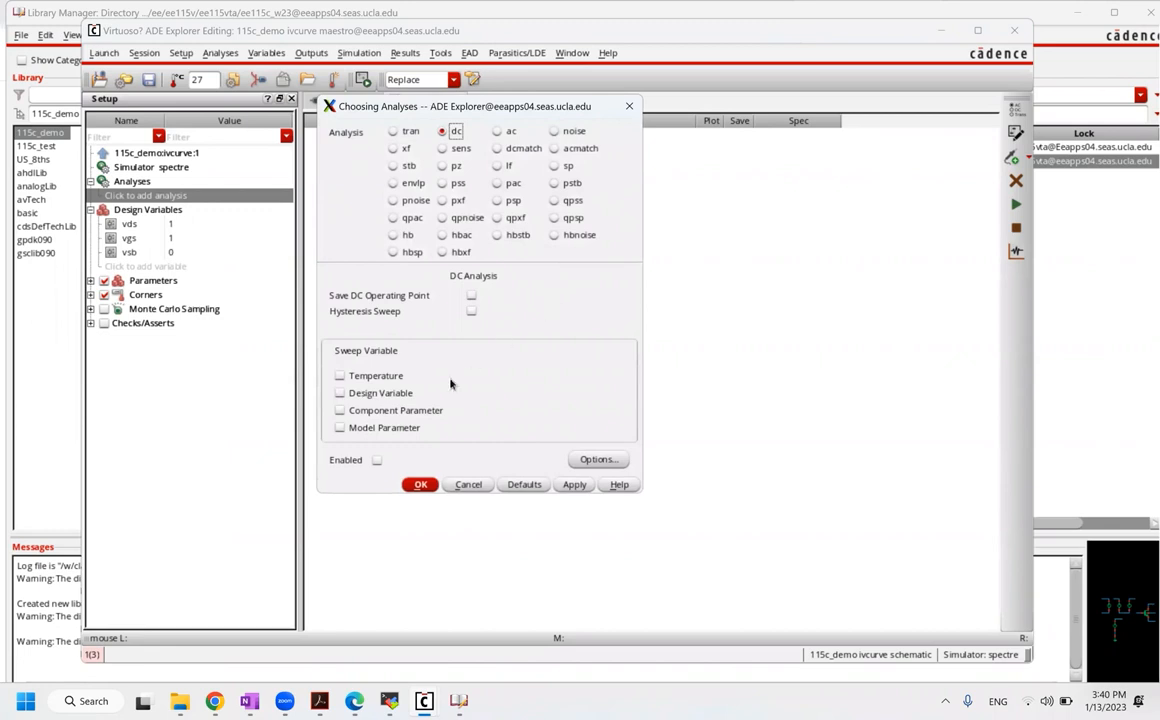
{"action": "left_click", "coordinate": [390, 398]}
{"action": "left_click", "coordinate": [522, 413]}
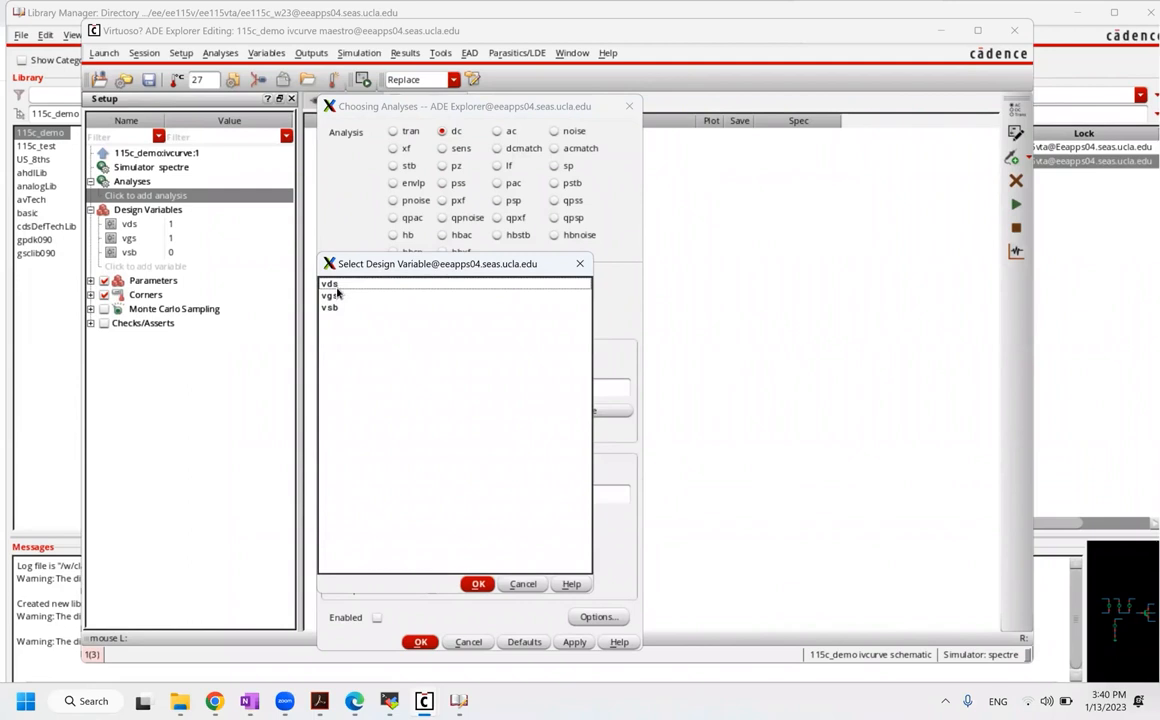
{"action": "left_click", "coordinate": [337, 285]}
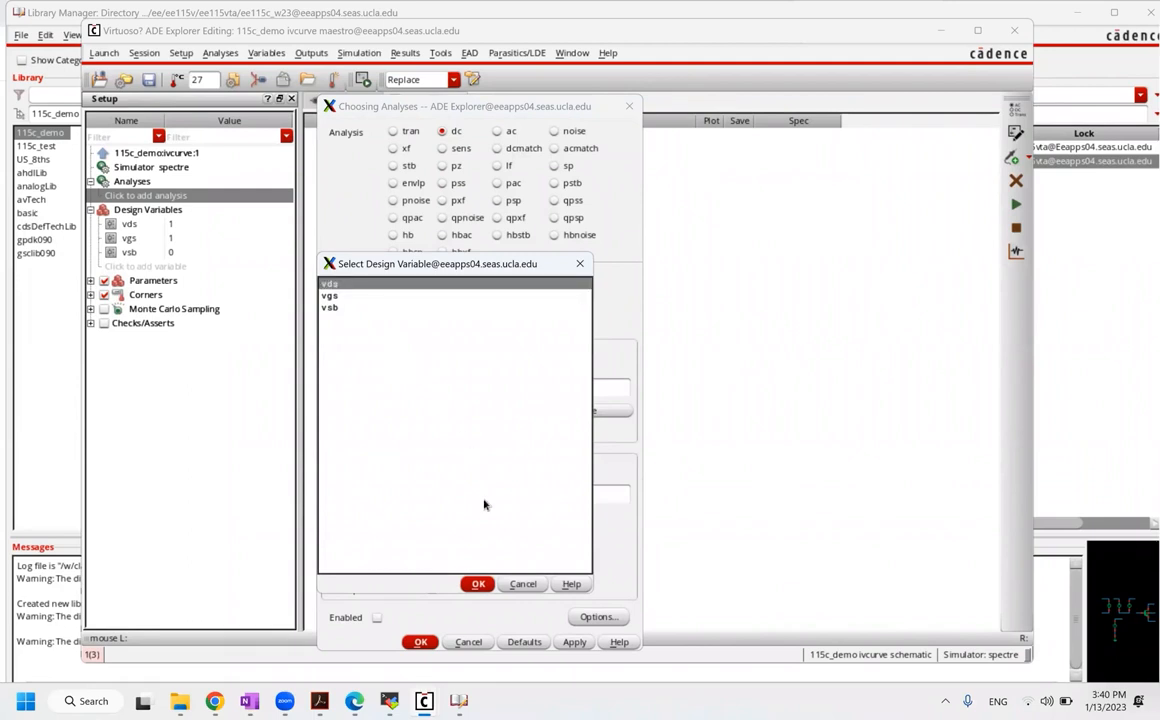
{"action": "left_click", "coordinate": [478, 584]}
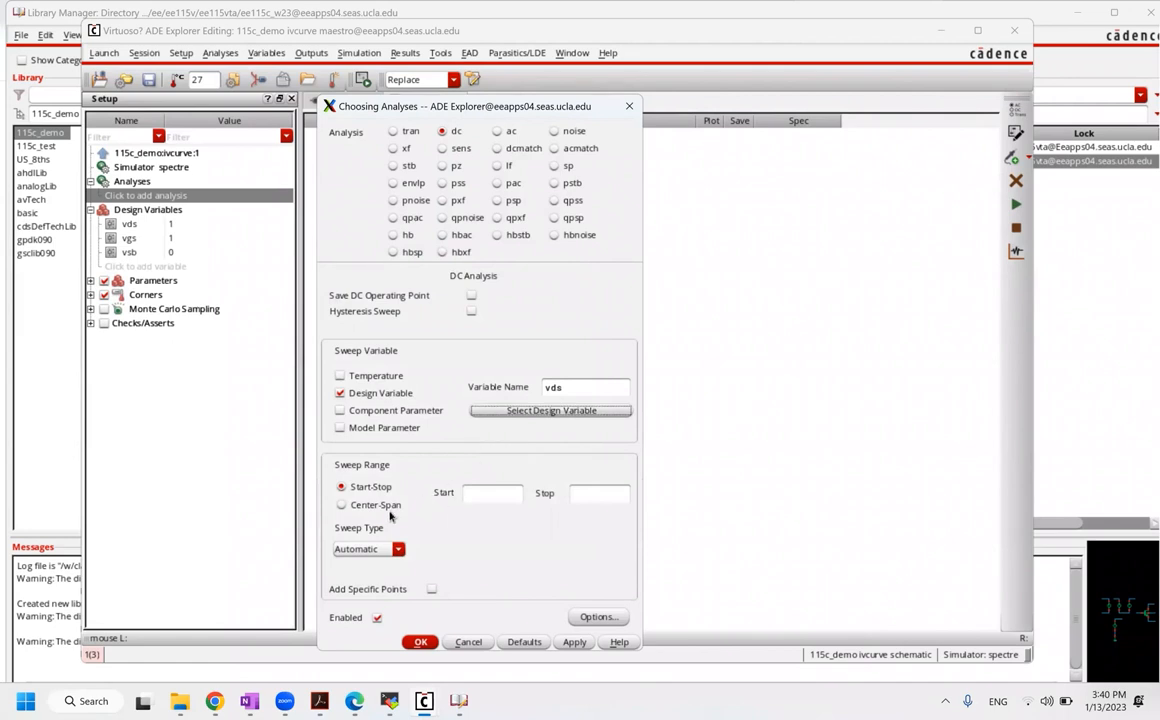
{"action": "left_click", "coordinate": [503, 492]}
{"action": "left_click", "coordinate": [593, 497]}
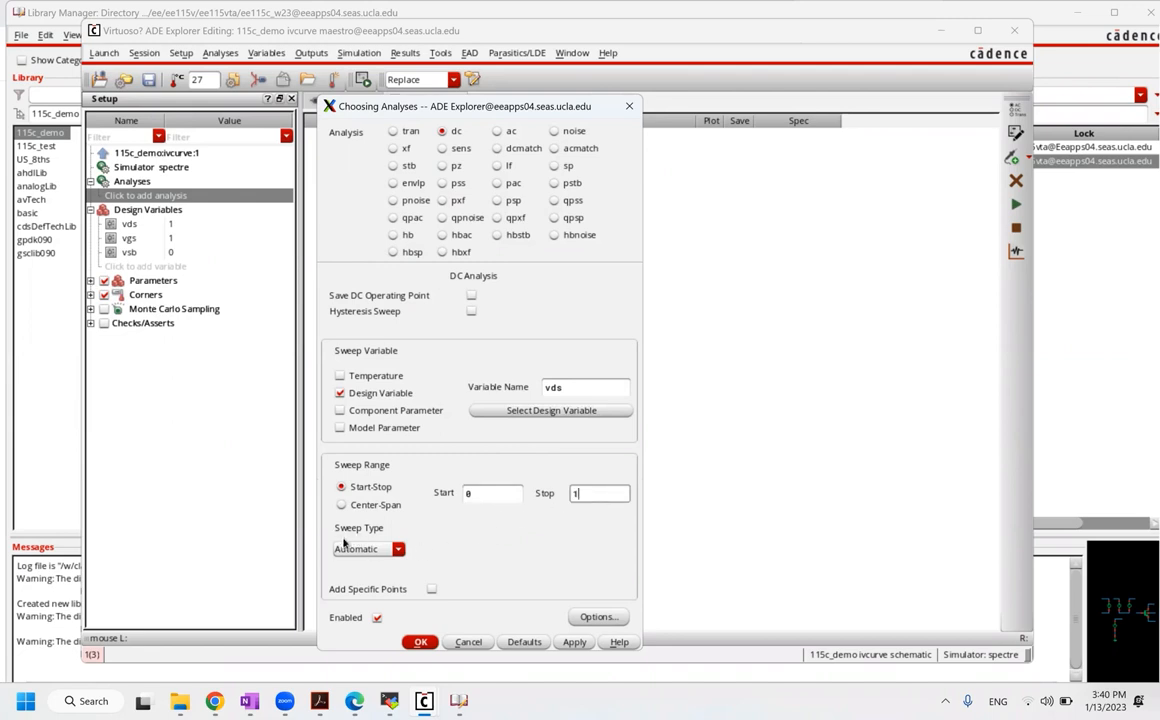
{"action": "left_click", "coordinate": [378, 549]}
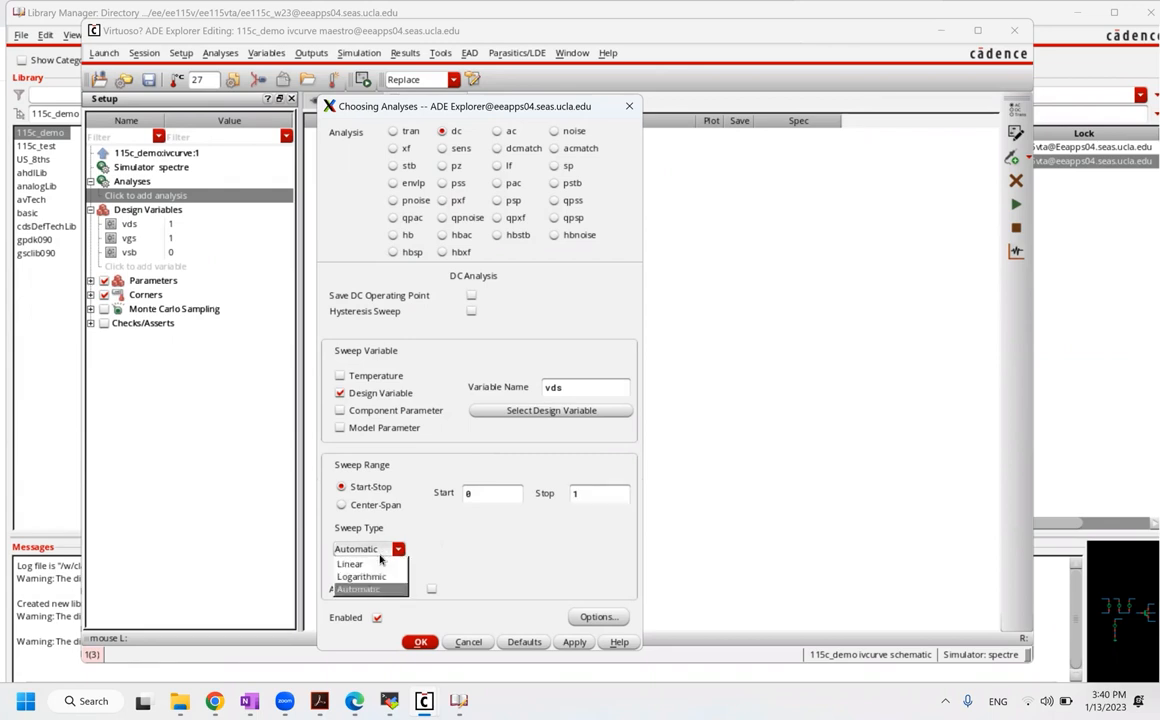
{"action": "left_click", "coordinate": [350, 564]}
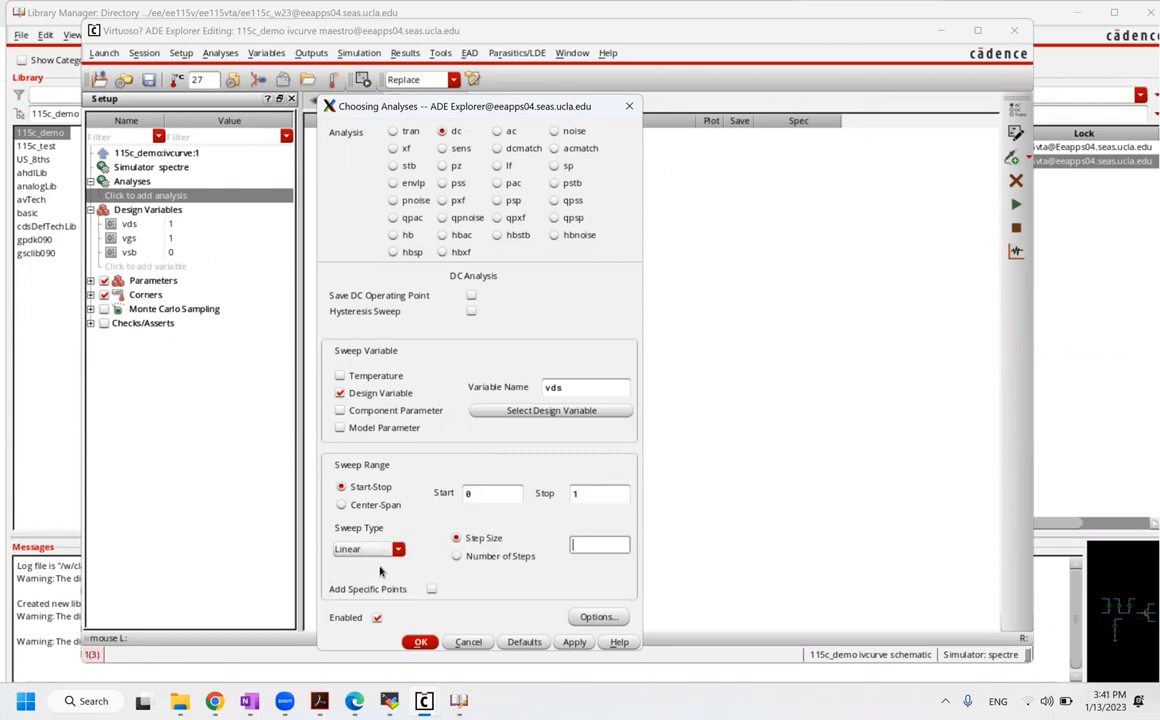
{"action": "left_click", "coordinate": [613, 546]}
Step: Briefly try V3's dc as the swept parameter, then revert to variable vds and accept the DC analysis
{"action": "left_click", "coordinate": [402, 412]}
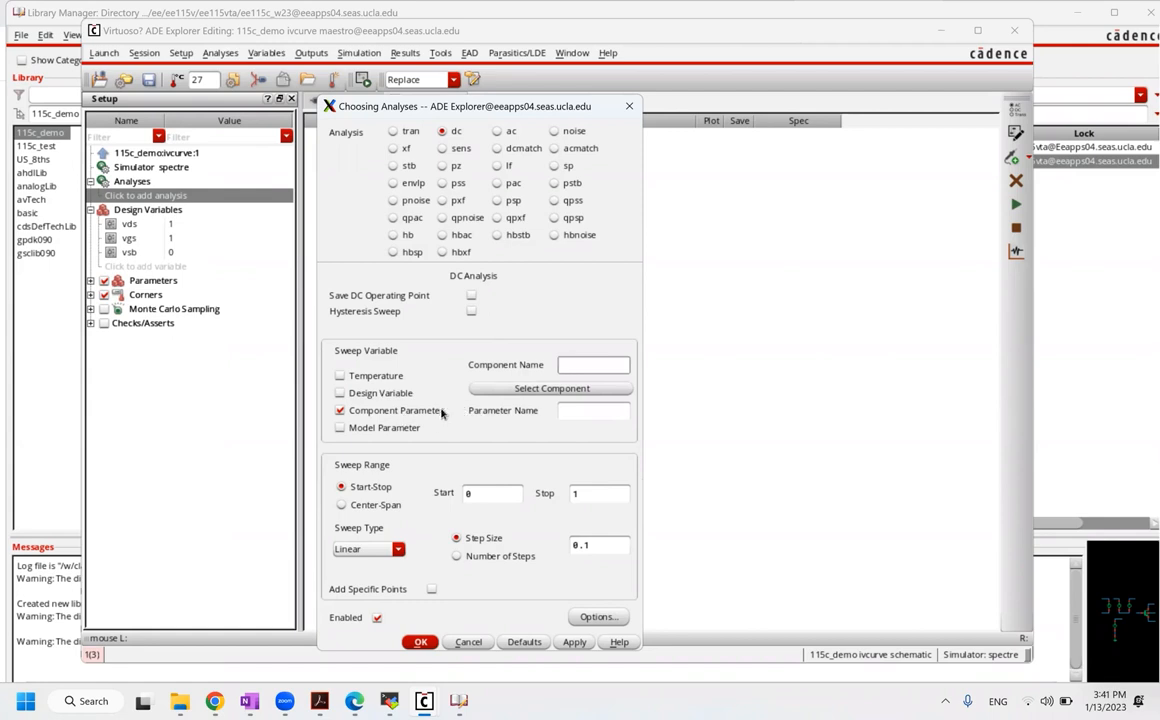
{"action": "left_click", "coordinate": [511, 390]}
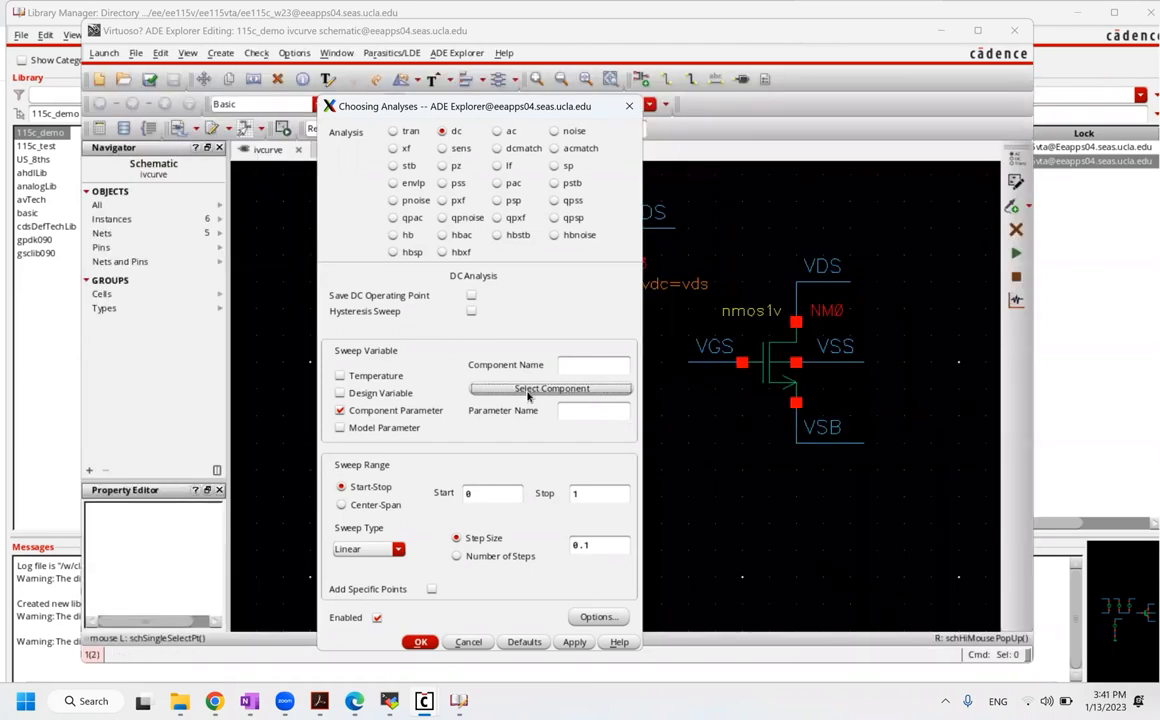
{"action": "left_click", "coordinate": [535, 393]}
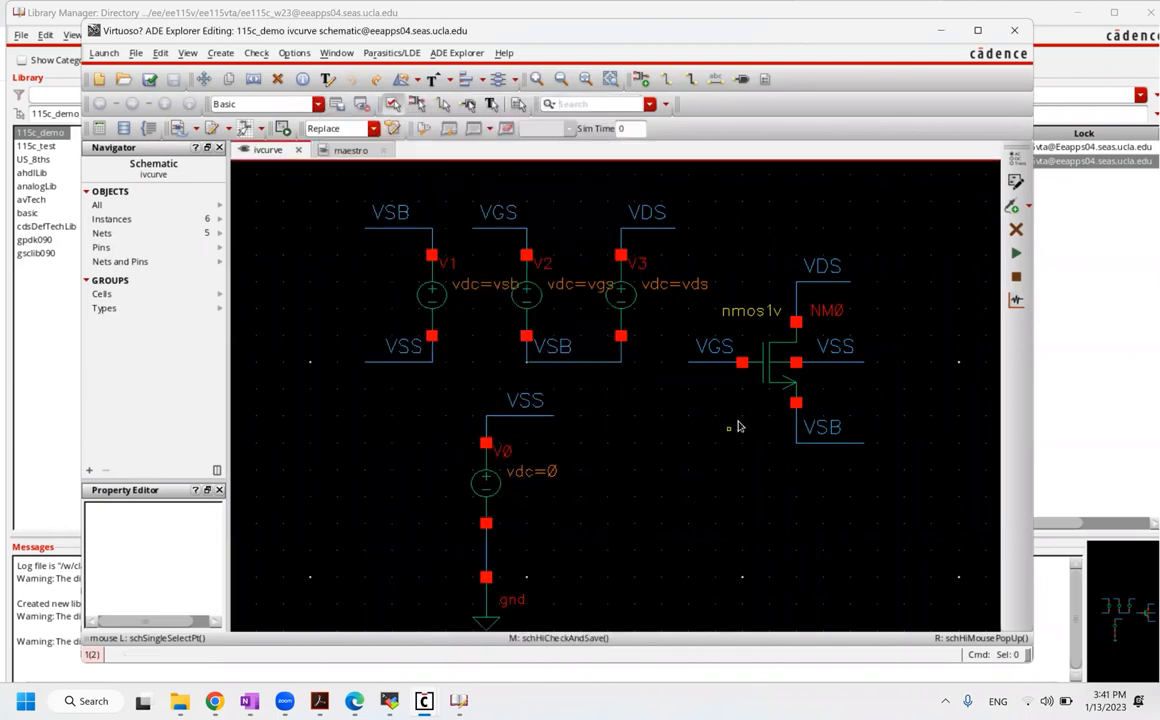
{"action": "left_click", "coordinate": [631, 289]}
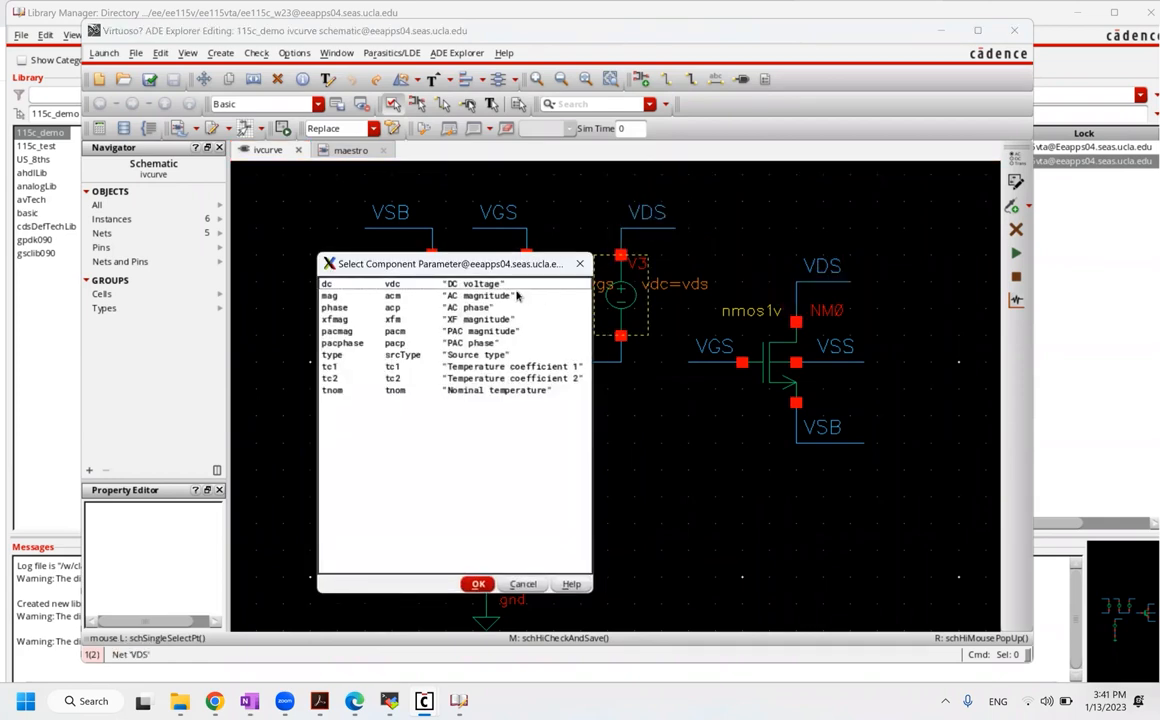
{"action": "left_click", "coordinate": [499, 286]}
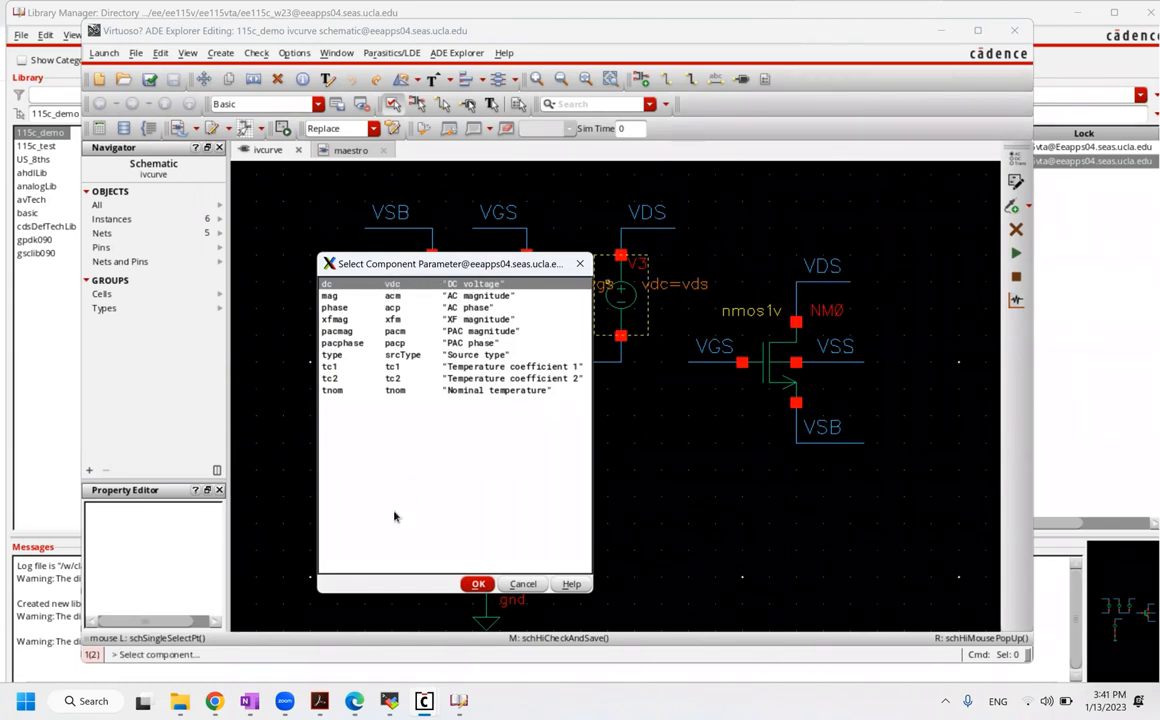
{"action": "left_click", "coordinate": [476, 587]}
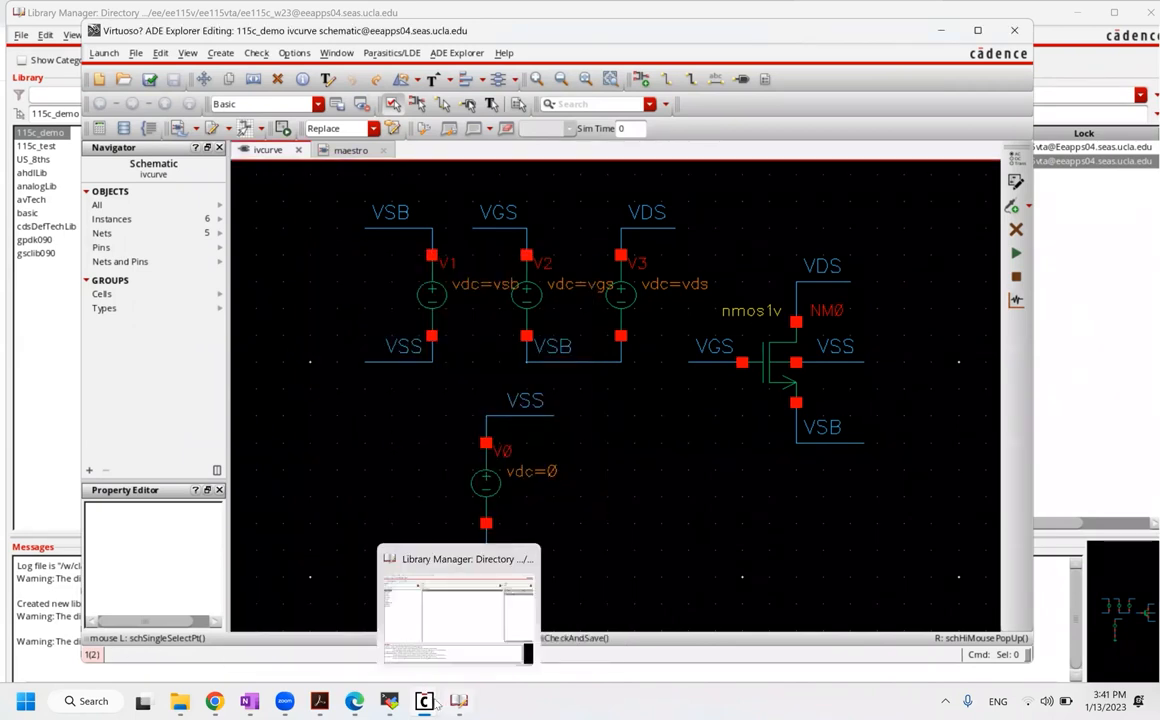
{"action": "mouse_move", "coordinate": [458, 701]}
{"action": "left_click", "coordinate": [542, 516]}
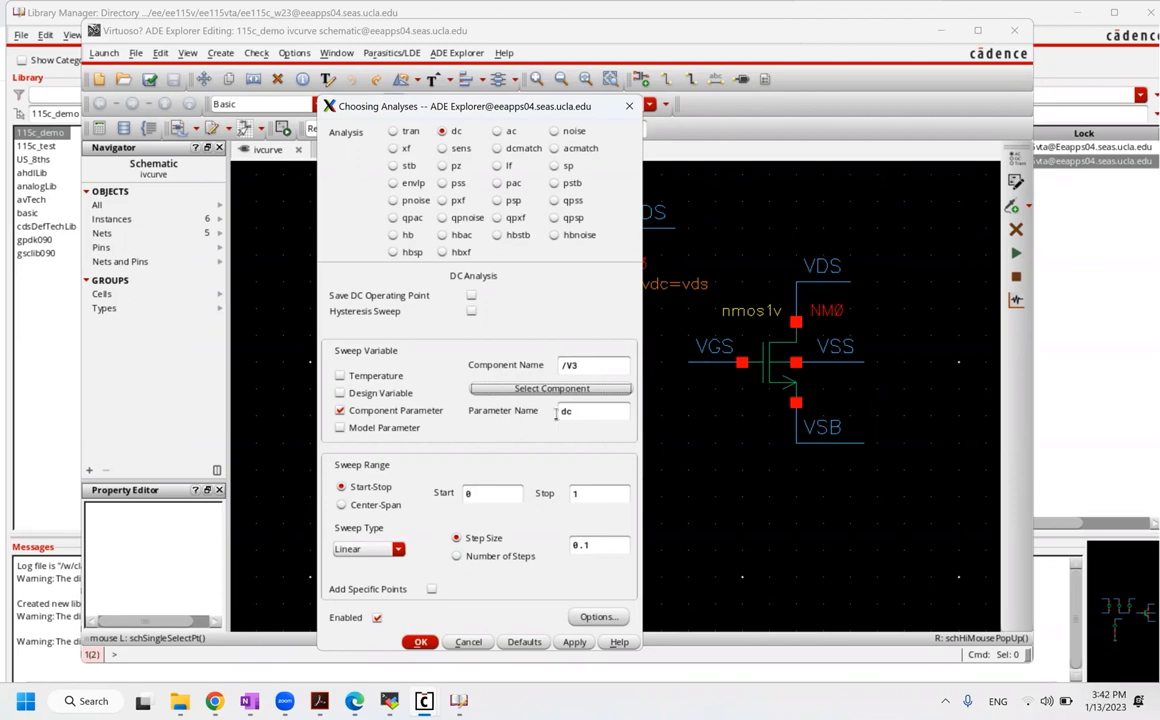
{"action": "left_click", "coordinate": [340, 393]}
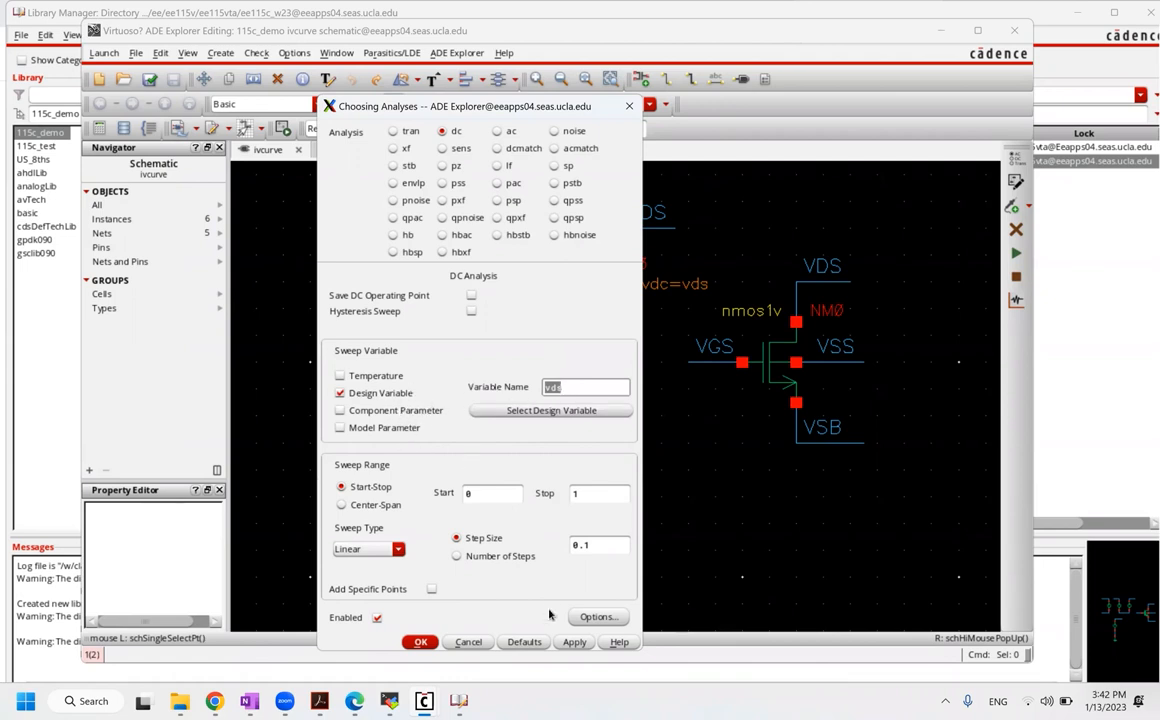
{"action": "left_click", "coordinate": [418, 643]}
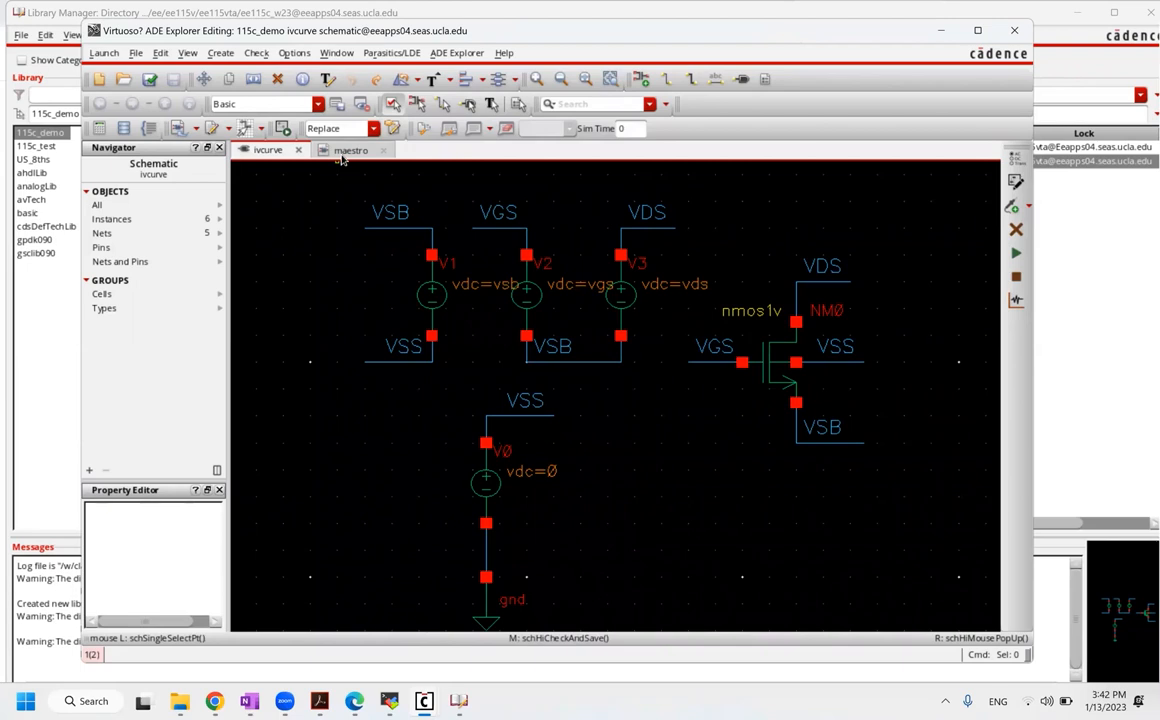
Step: From maestro, choose Outputs > To Be Plotted > Select On Design
{"action": "left_click", "coordinate": [346, 151]}
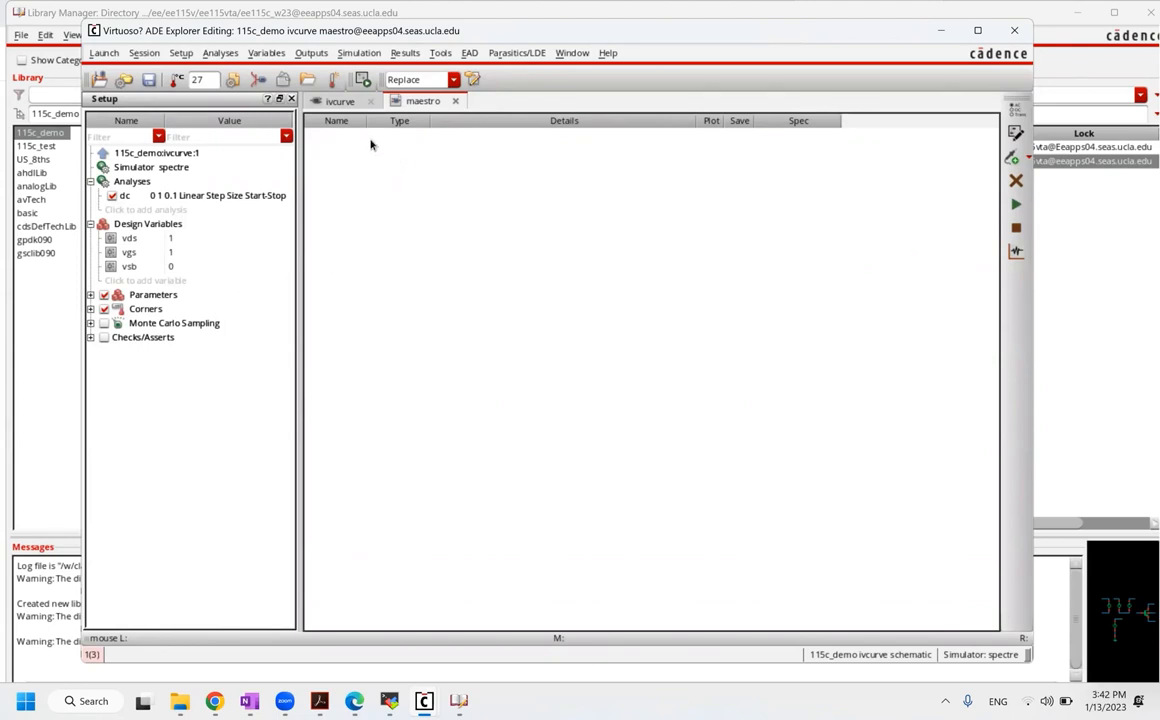
{"action": "left_click", "coordinate": [316, 55]}
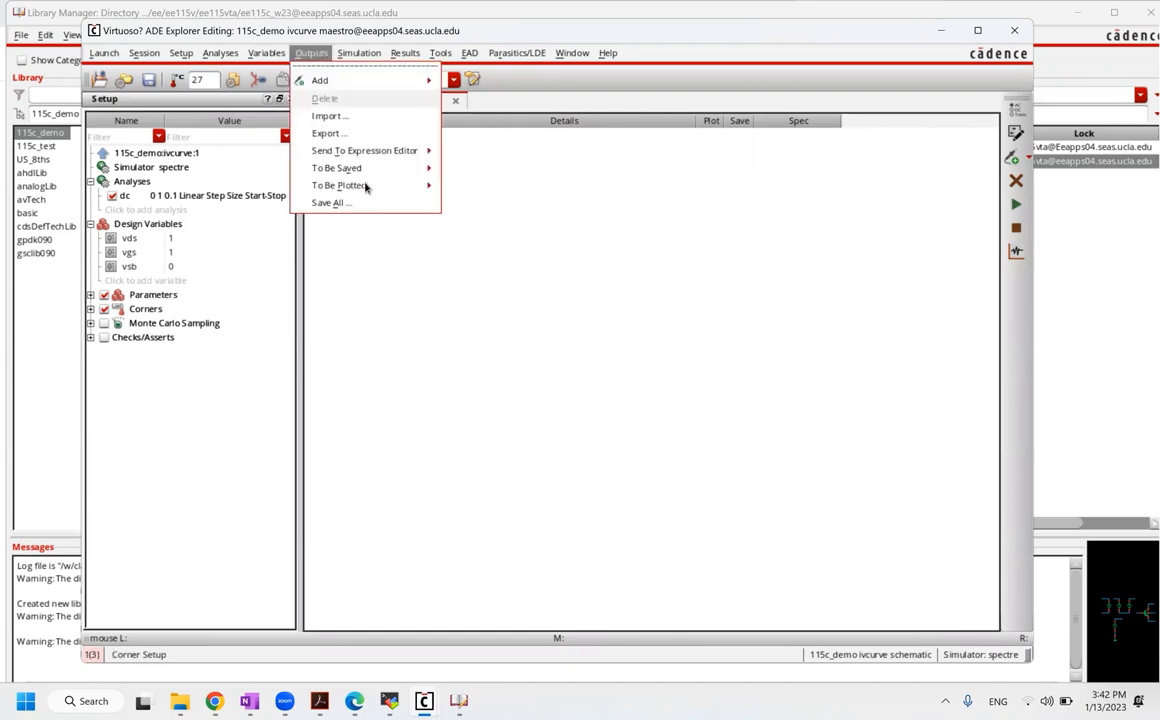
{"action": "left_click", "coordinate": [312, 55]}
{"action": "left_click", "coordinate": [312, 55]}
{"action": "mouse_move", "coordinate": [376, 188]}
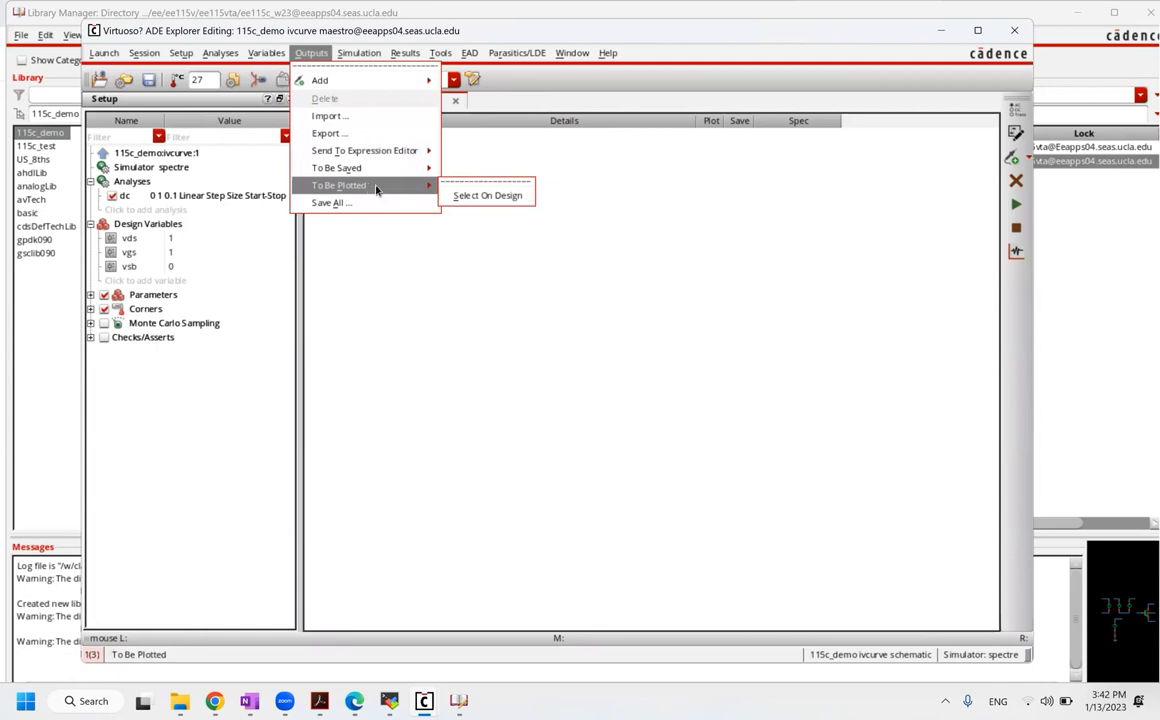
{"action": "left_click", "coordinate": [486, 196]}
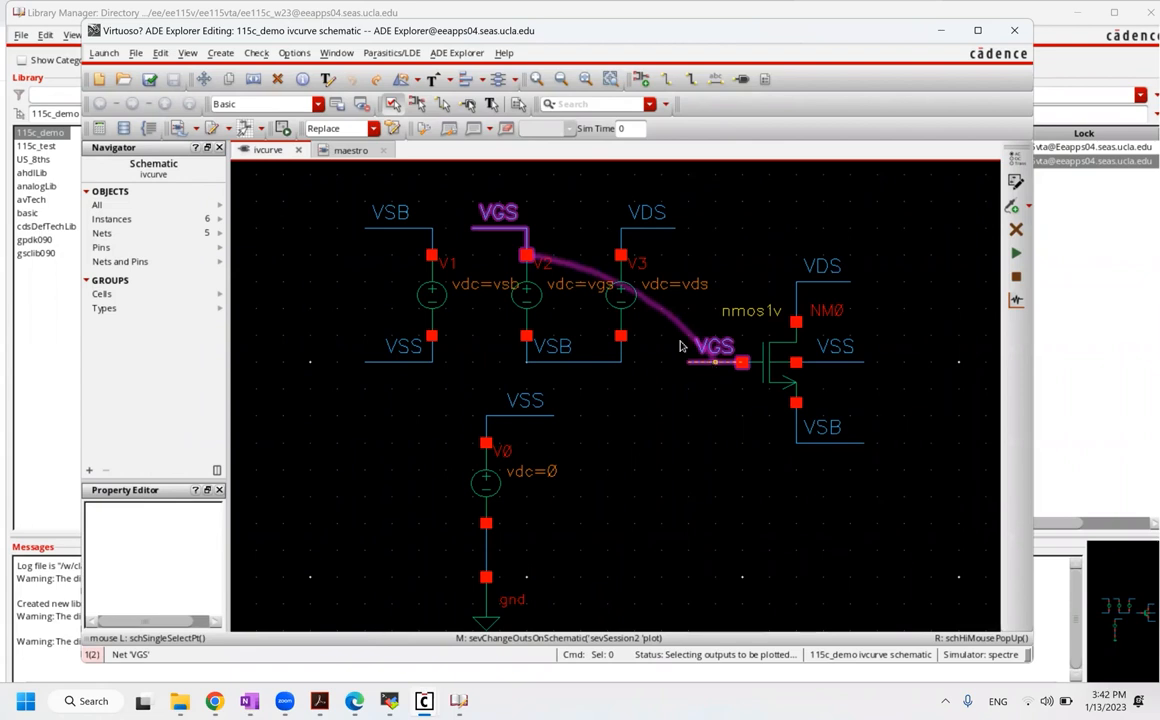
Step: Pick V3's PLUS terminal, NM0's drain, and the VDS and VGS nets as plot outputs
{"action": "left_click", "coordinate": [622, 256]}
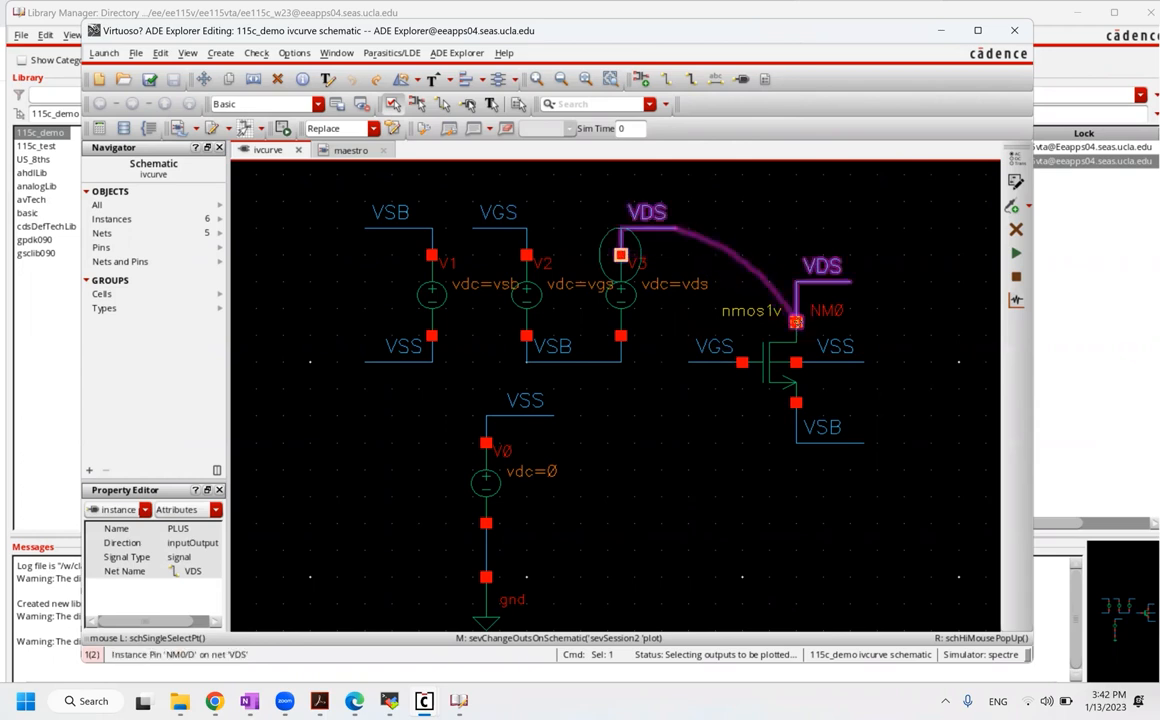
{"action": "left_click", "coordinate": [796, 323]}
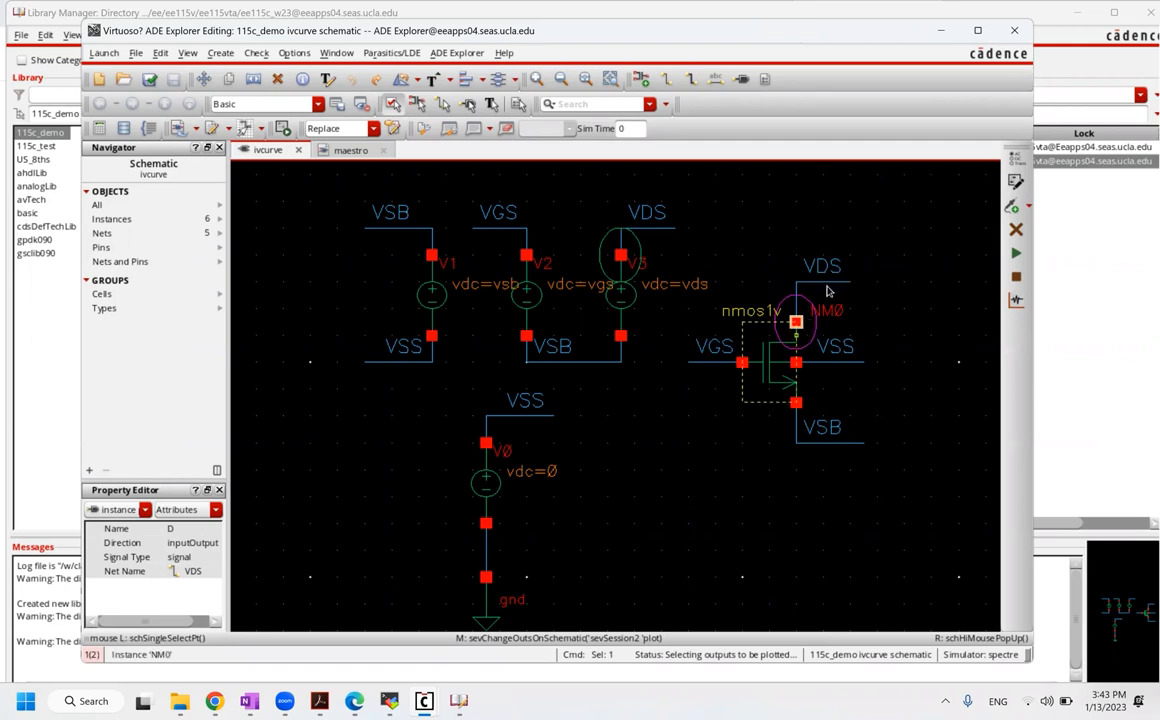
{"action": "left_click", "coordinate": [826, 284]}
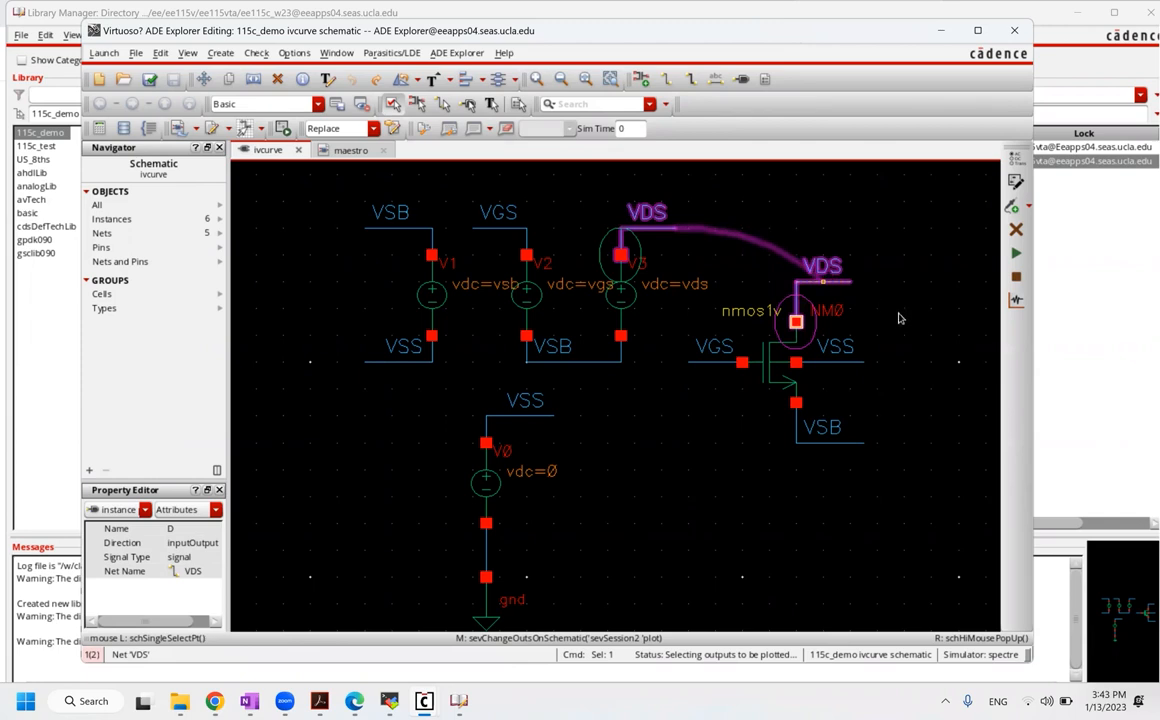
{"action": "left_click", "coordinate": [870, 297]}
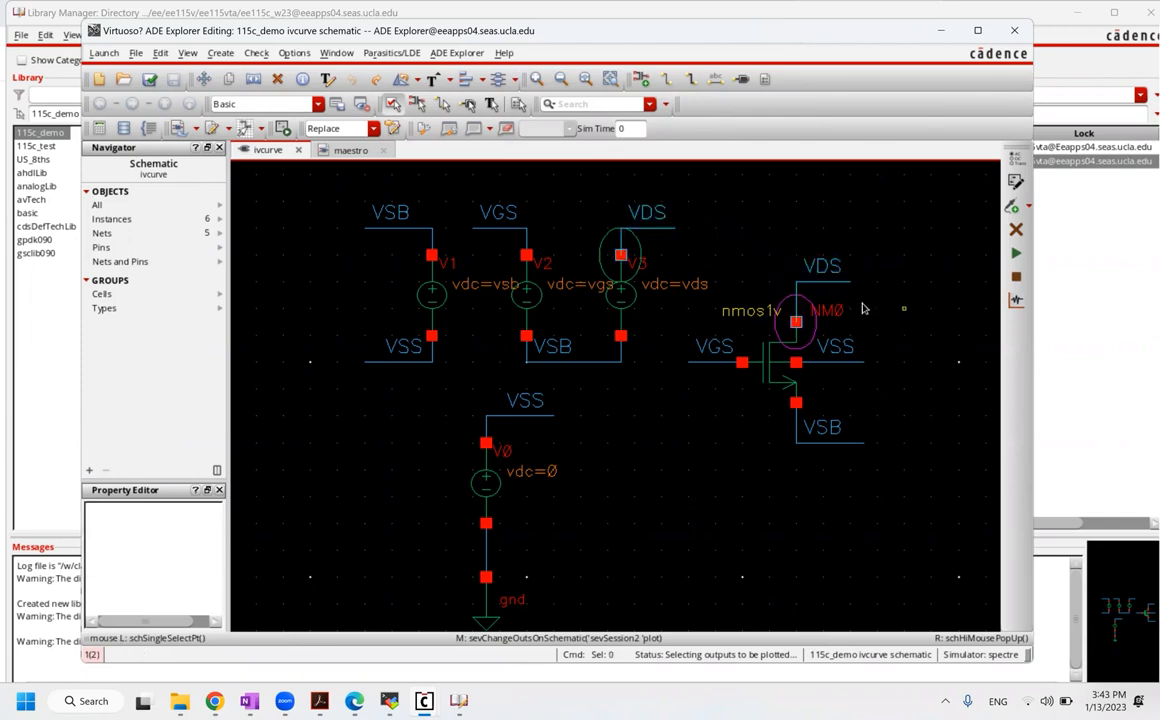
{"action": "left_click", "coordinate": [710, 364]}
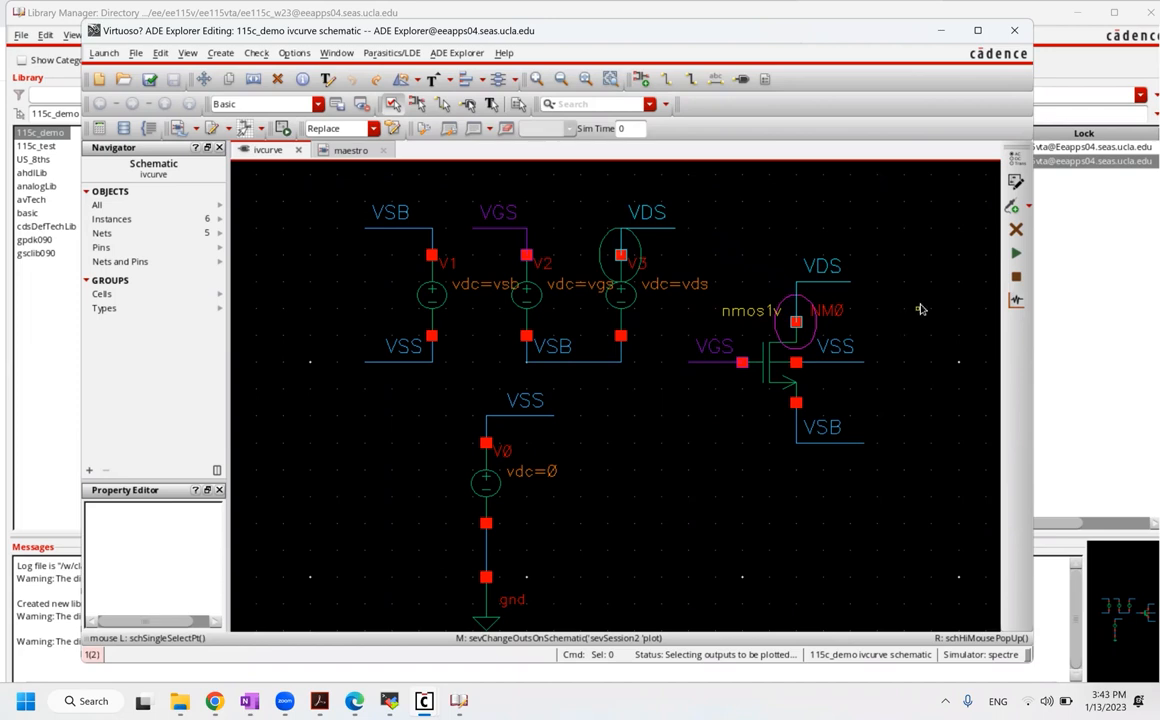
{"action": "key", "text": "Escape"}
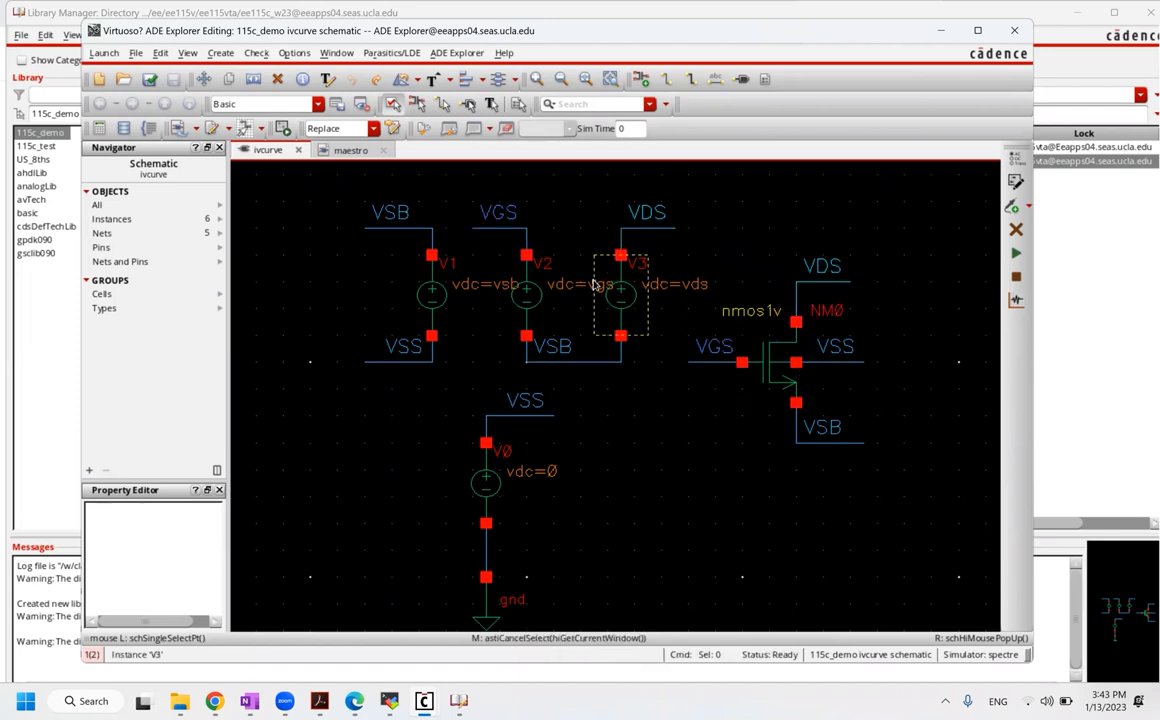
Step: Return to maestro showing the DC sweep, design variables and the /V3/PLUS, /NM0/D, /VDS, /VGS outputs
{"action": "left_click", "coordinate": [349, 151]}
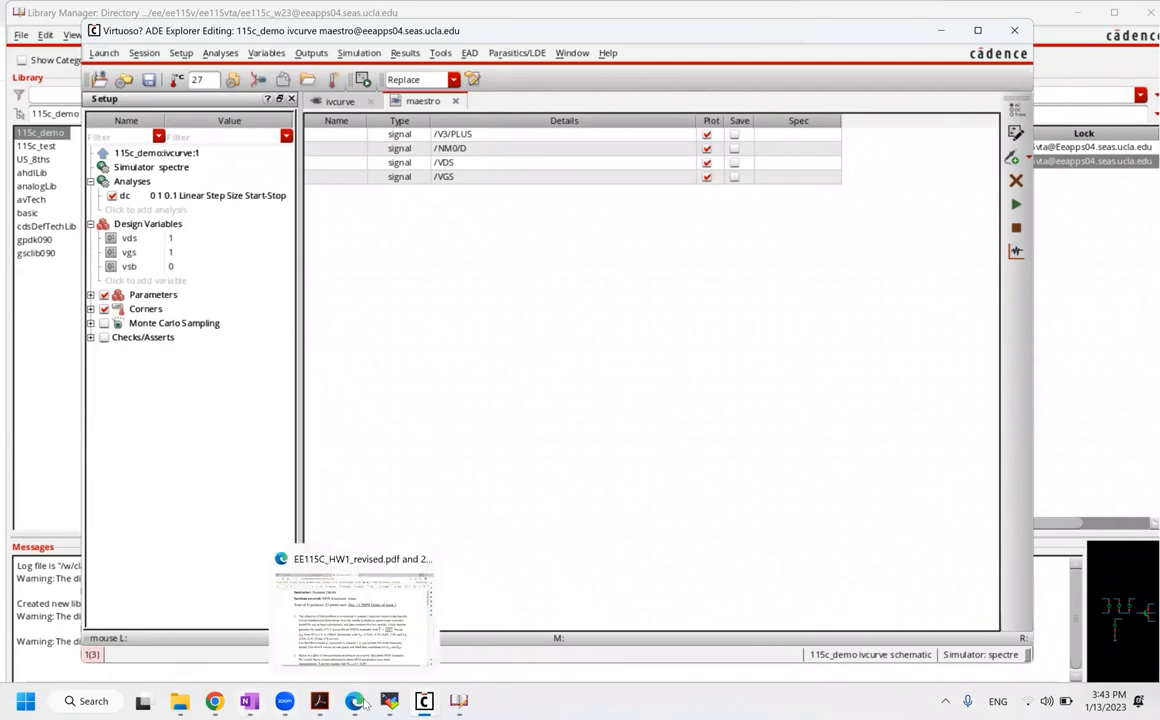
Step: Check the PDF's required VGS values (0.4, 0.5, 0.8, 1.0 V), then minimize Edge
{"action": "key", "text": "alt+Tab"}
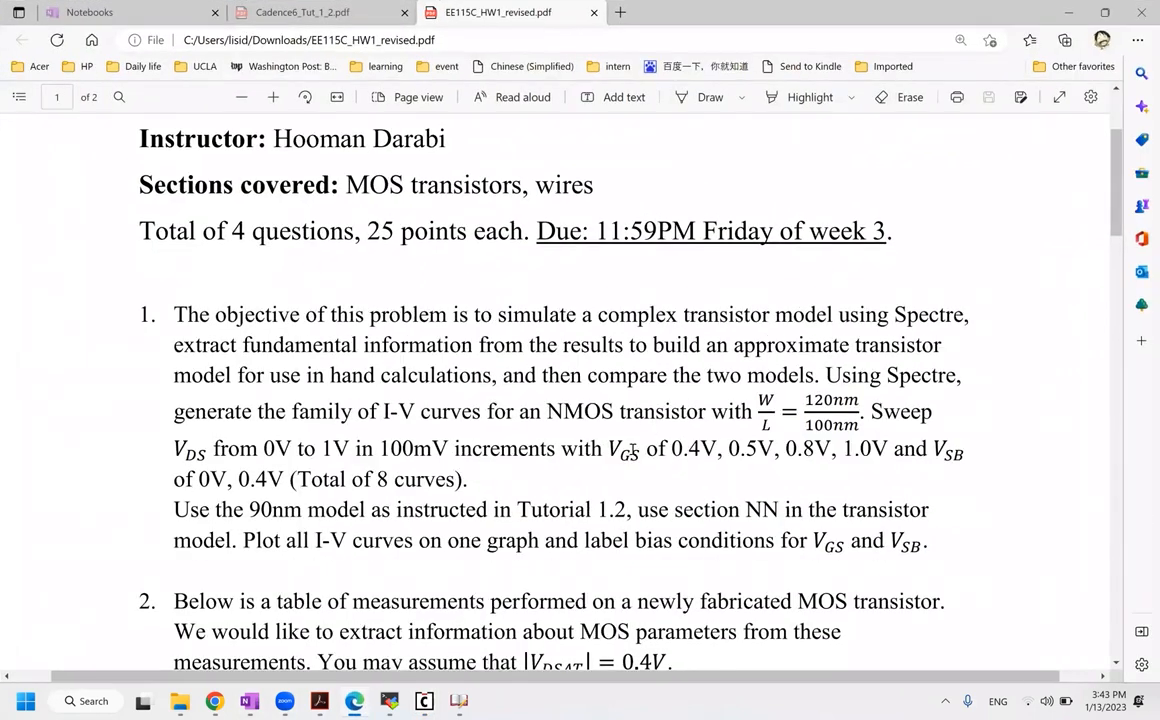
{"action": "left_click_drag", "start_coordinate": [620, 450], "coordinate": [904, 451]}
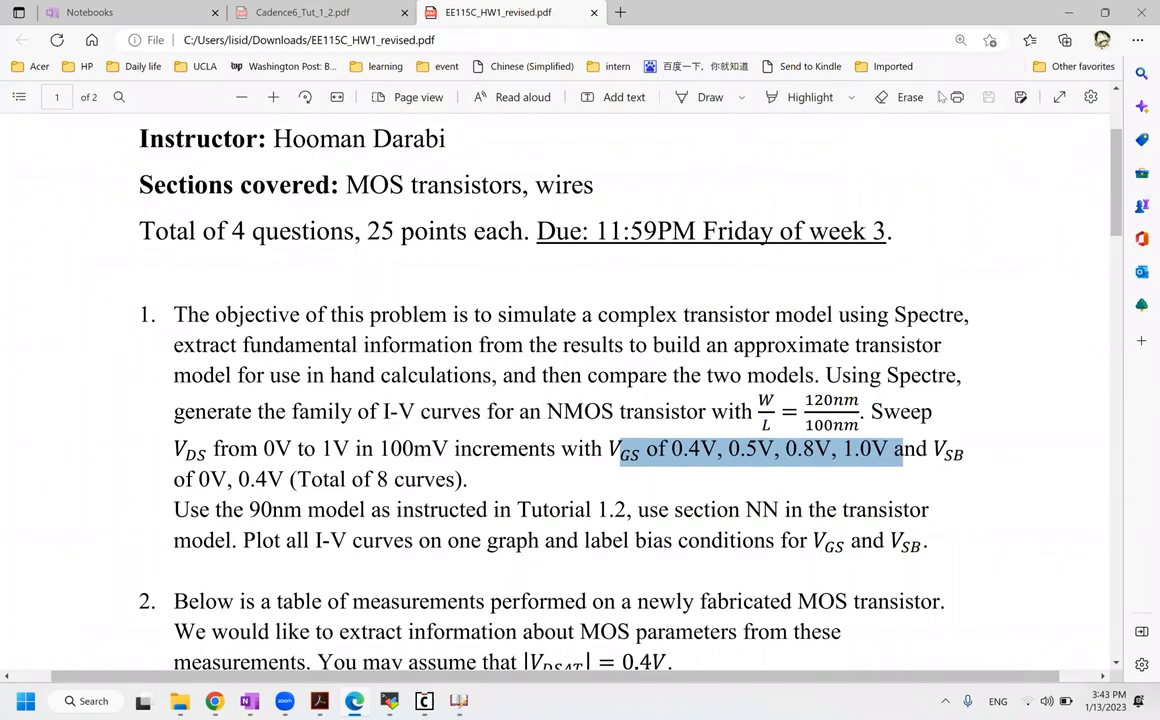
{"action": "left_click", "coordinate": [1069, 13]}
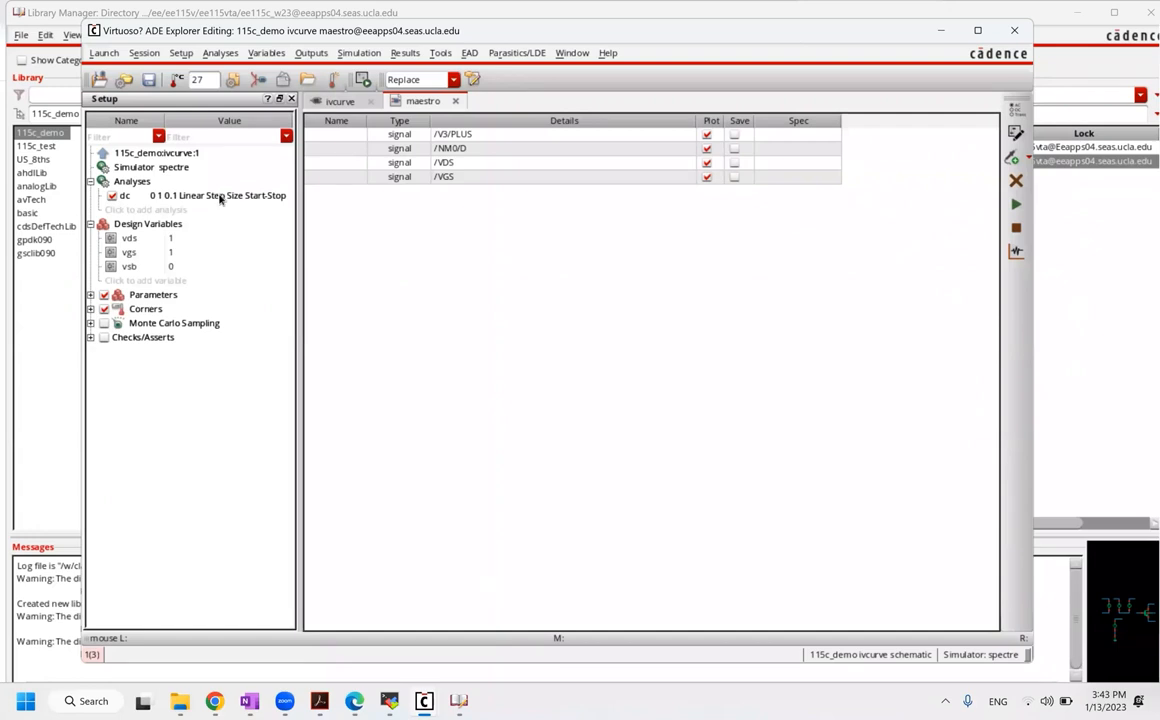
Step: Select the vgs design variable and browse its sweep options, closing them unchanged
{"action": "left_click", "coordinate": [180, 254]}
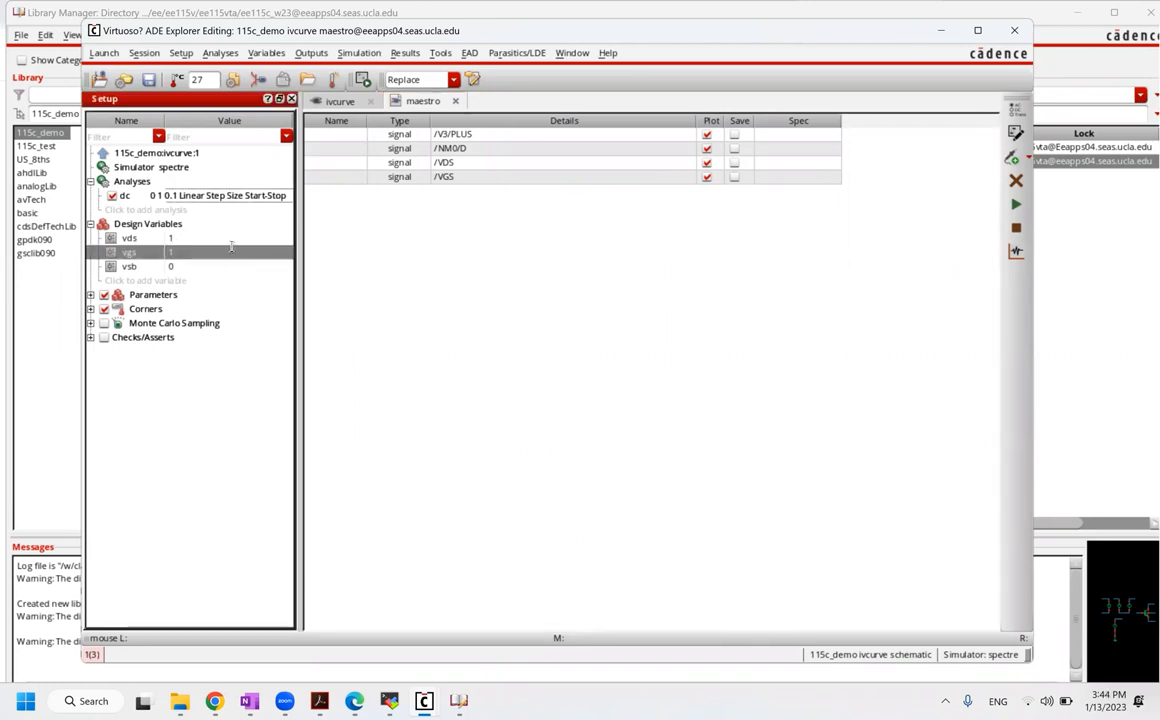
{"action": "left_click", "coordinate": [232, 252]}
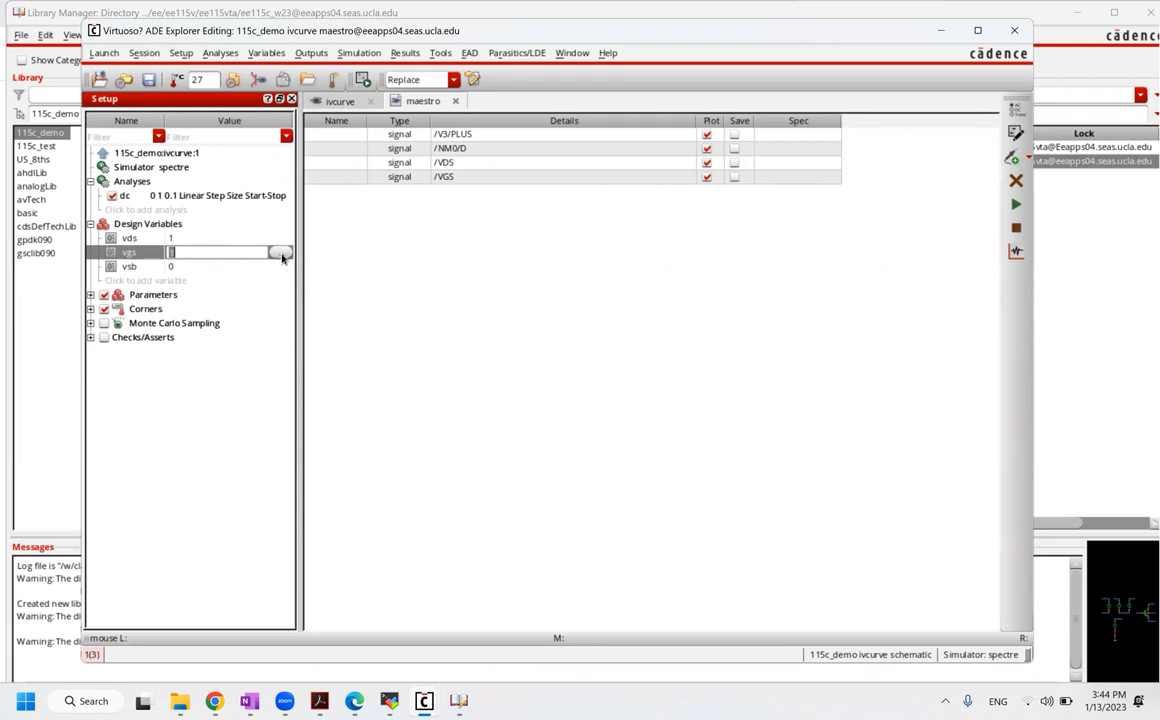
{"action": "left_click", "coordinate": [281, 254]}
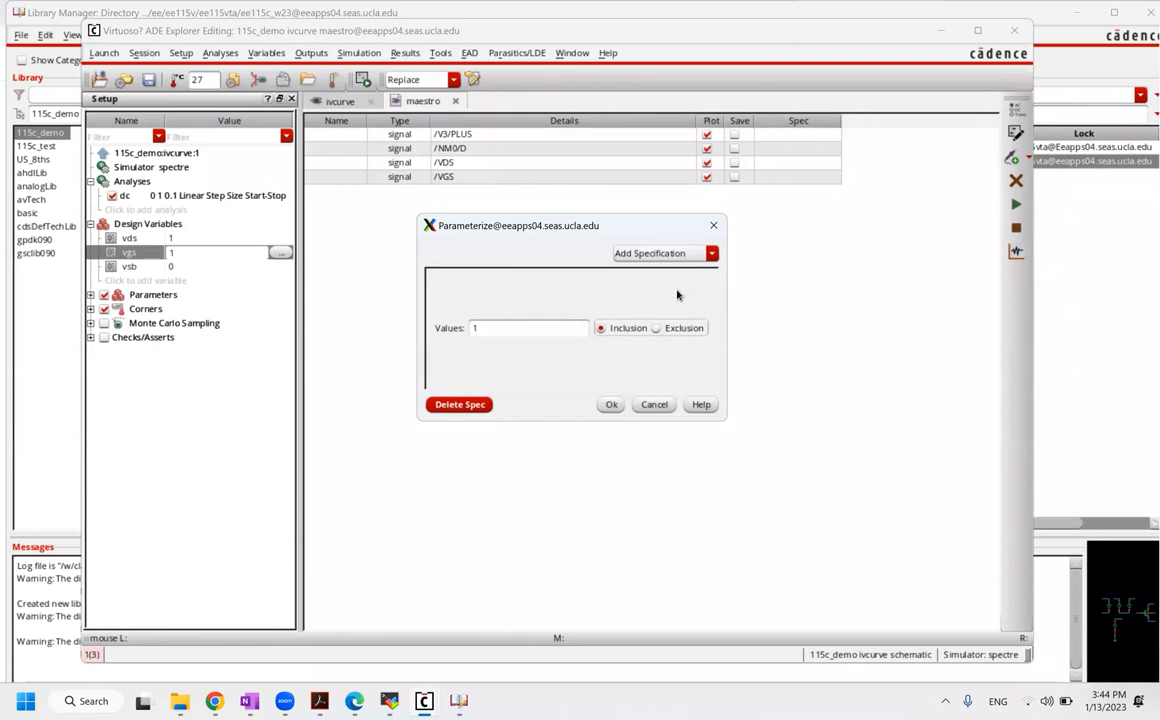
{"action": "left_click", "coordinate": [668, 254]}
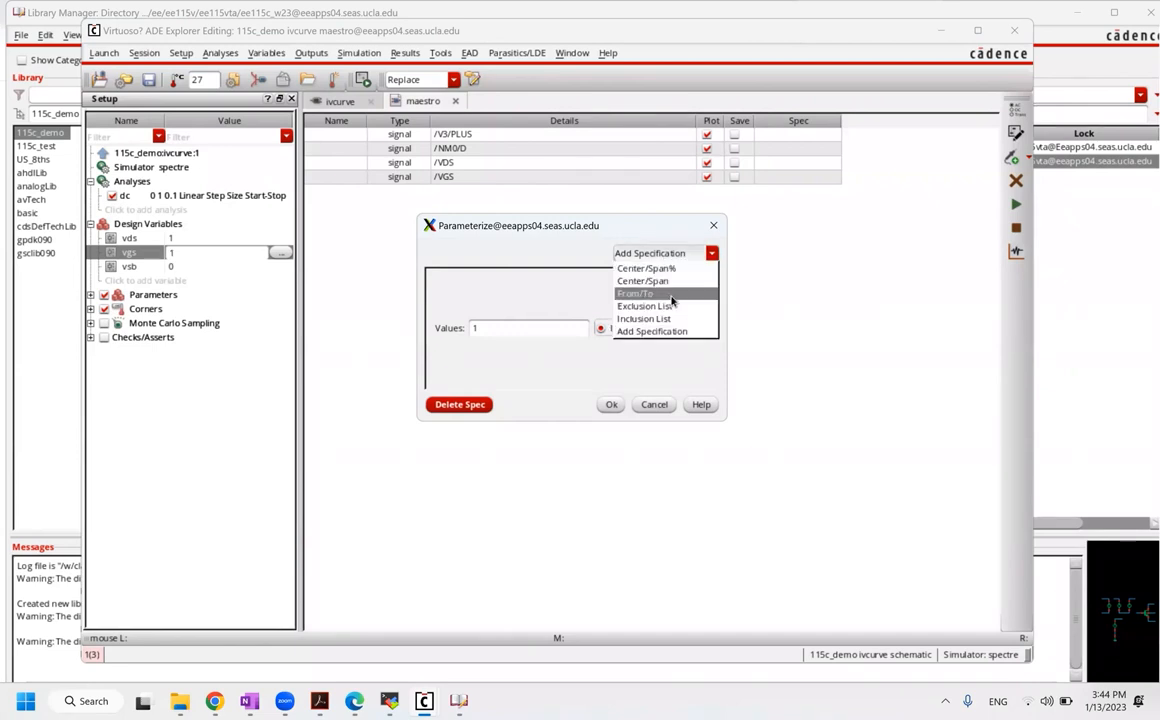
{"action": "left_click", "coordinate": [510, 357]}
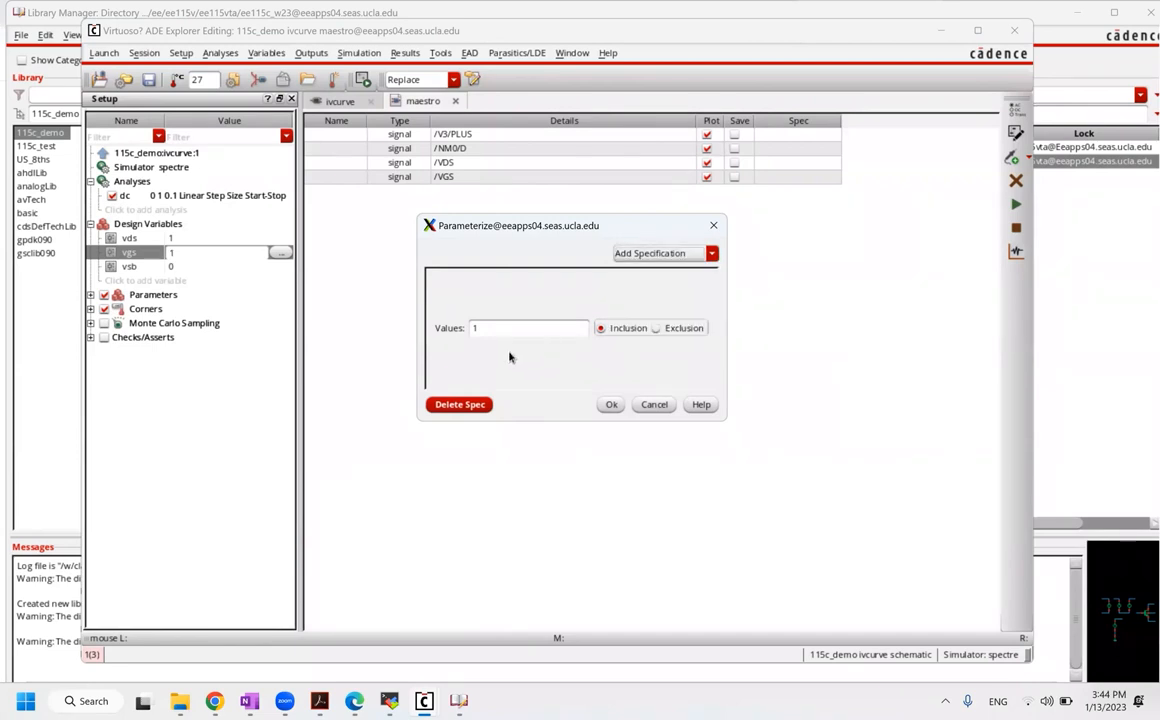
{"action": "left_click", "coordinate": [654, 405]}
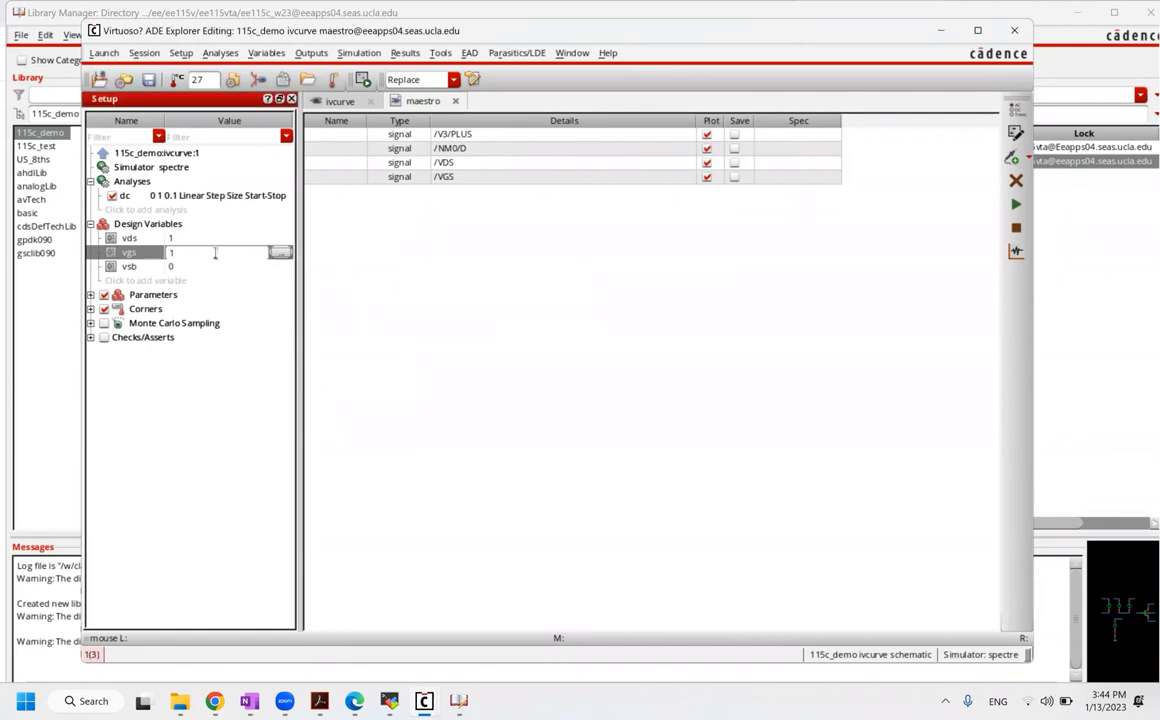
Step: Replace the vgs value of 1 with the list 0.4 0.5 0.6
{"action": "key", "text": "BackSpace"}
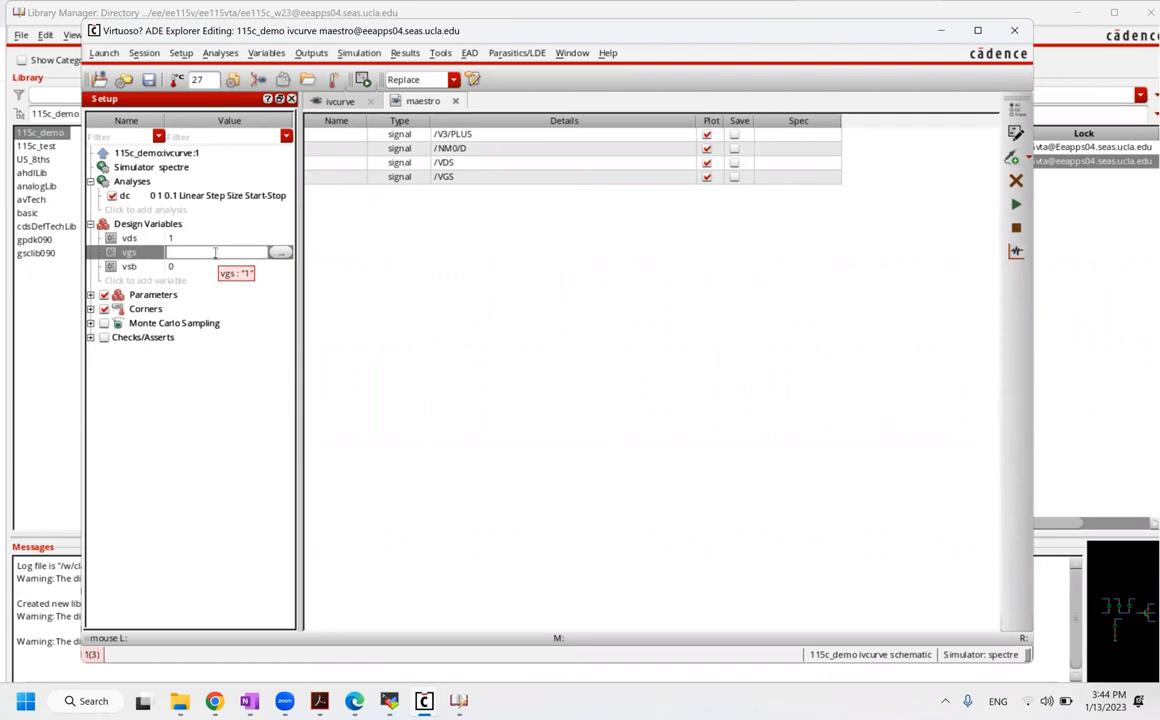
{"action": "type", "text": "0.4 0.5 0.6"}
{"action": "key", "text": "Return"}
{"action": "left_click", "coordinate": [361, 700]}
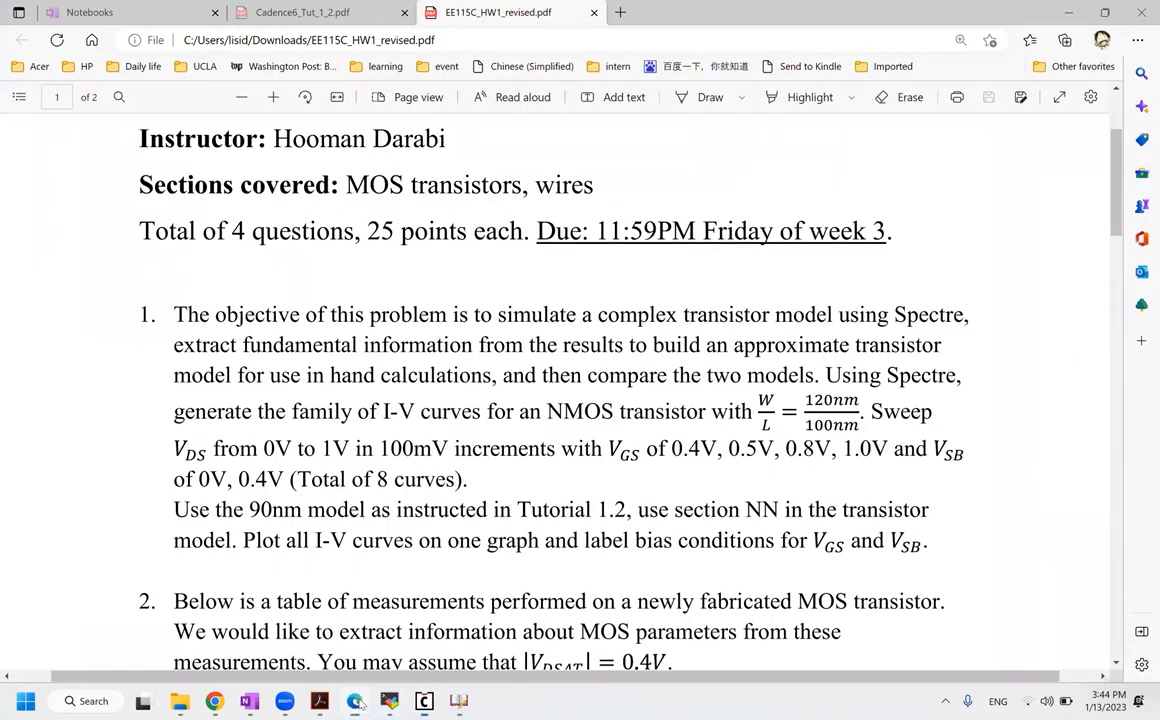
{"action": "key", "text": "alt+Tab"}
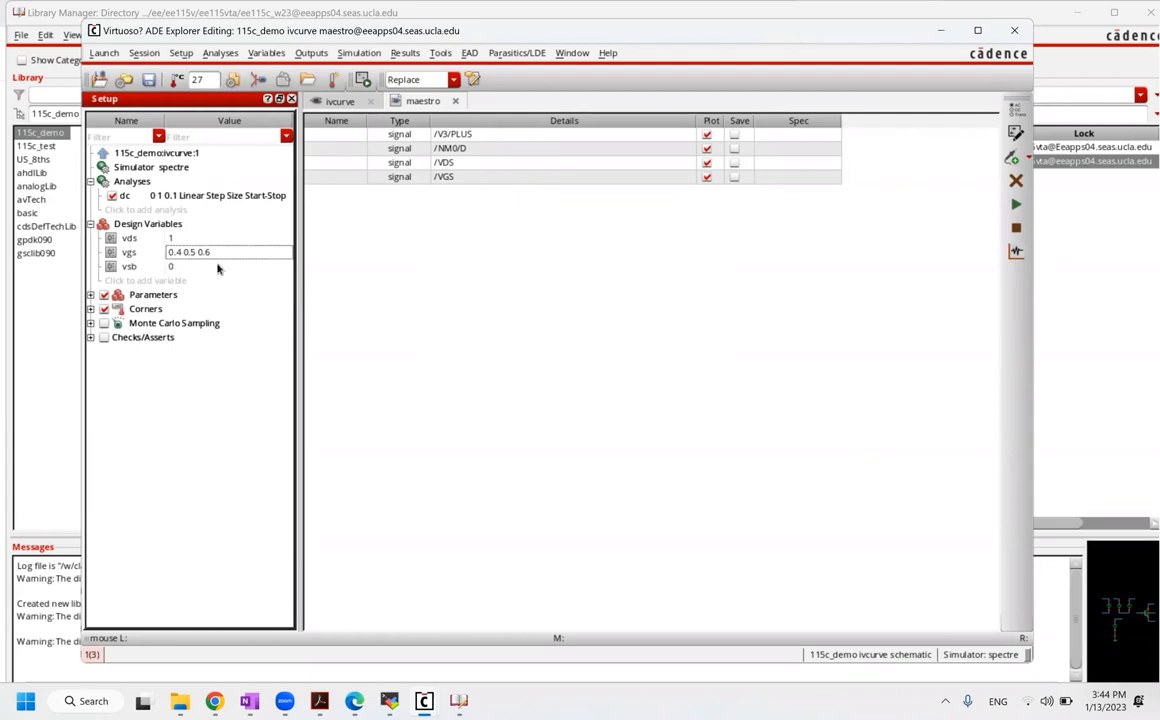
{"action": "left_click", "coordinate": [985, 222]}
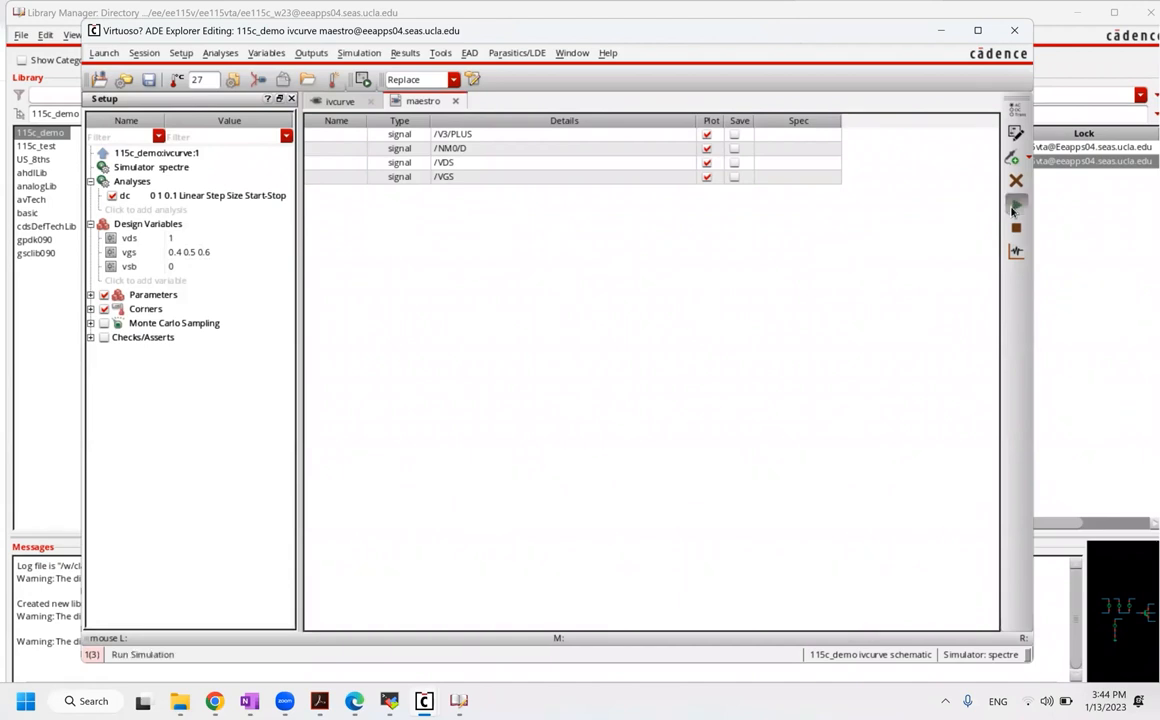
Step: Run the simulation for vgs 0.4, 0.5 and 0.6, then open the Virtuoso log
{"action": "left_click", "coordinate": [1013, 207]}
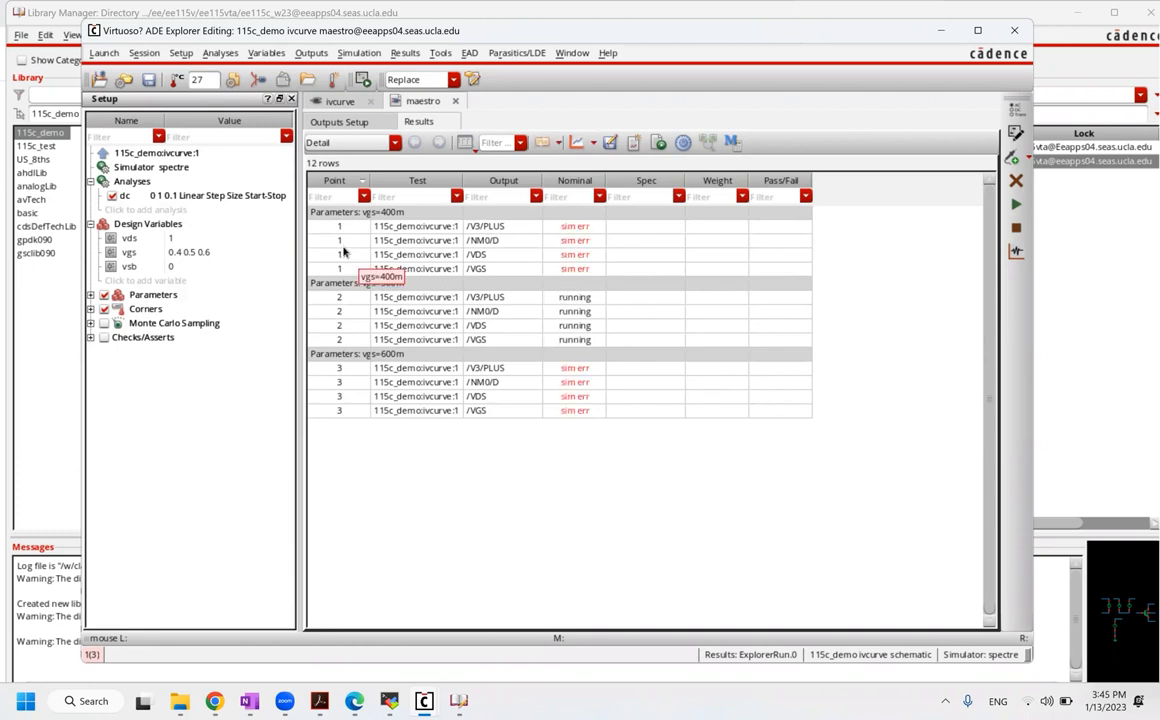
{"action": "mouse_move", "coordinate": [458, 703]}
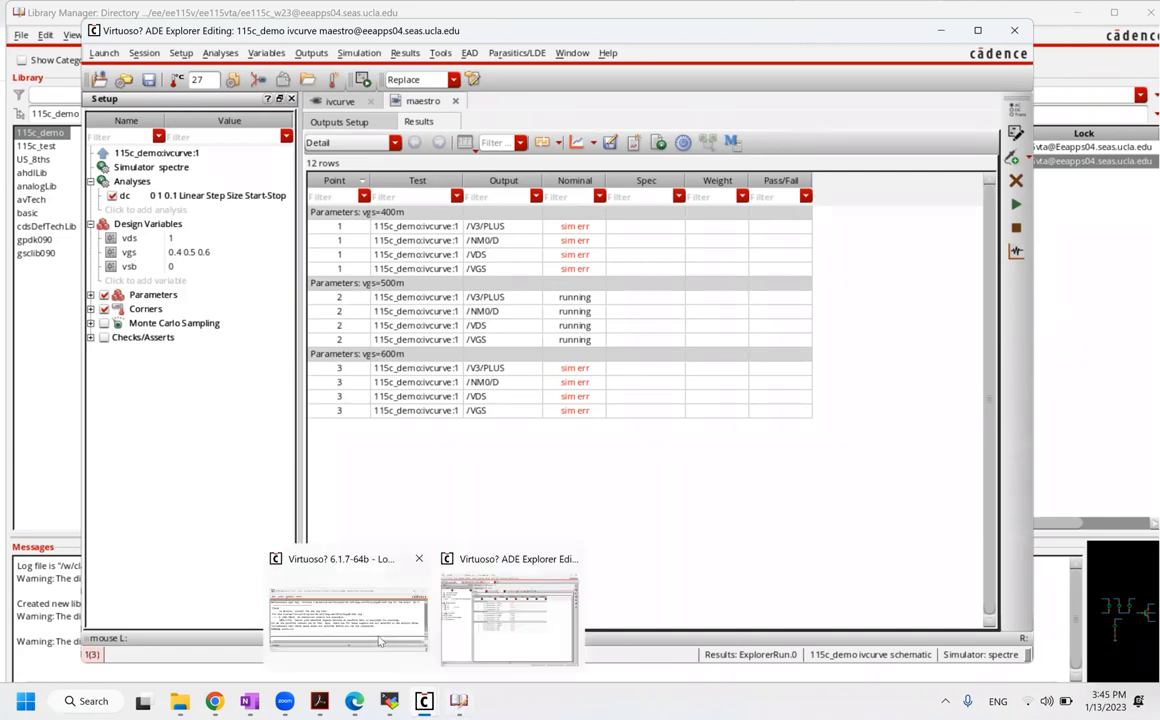
{"action": "left_click", "coordinate": [378, 641]}
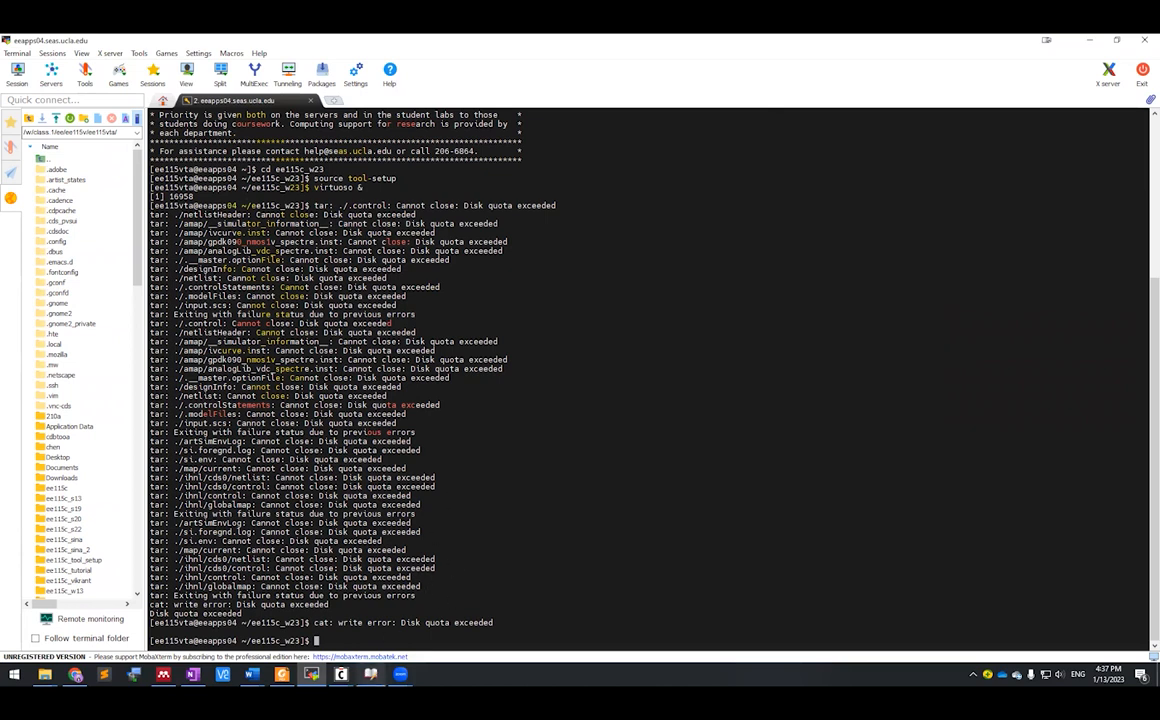
Step: Leave the disk-quota errors and return to the Virtuoso ADE Explorer window
{"action": "mouse_move", "coordinate": [370, 674]}
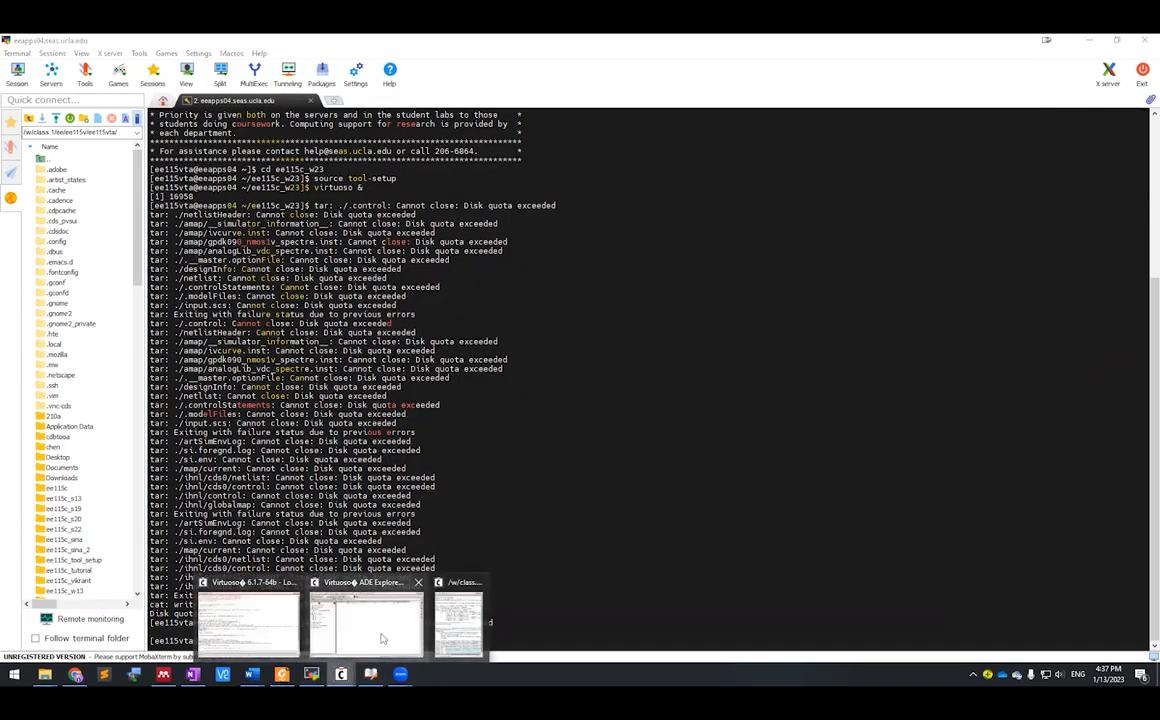
{"action": "left_click", "coordinate": [381, 638]}
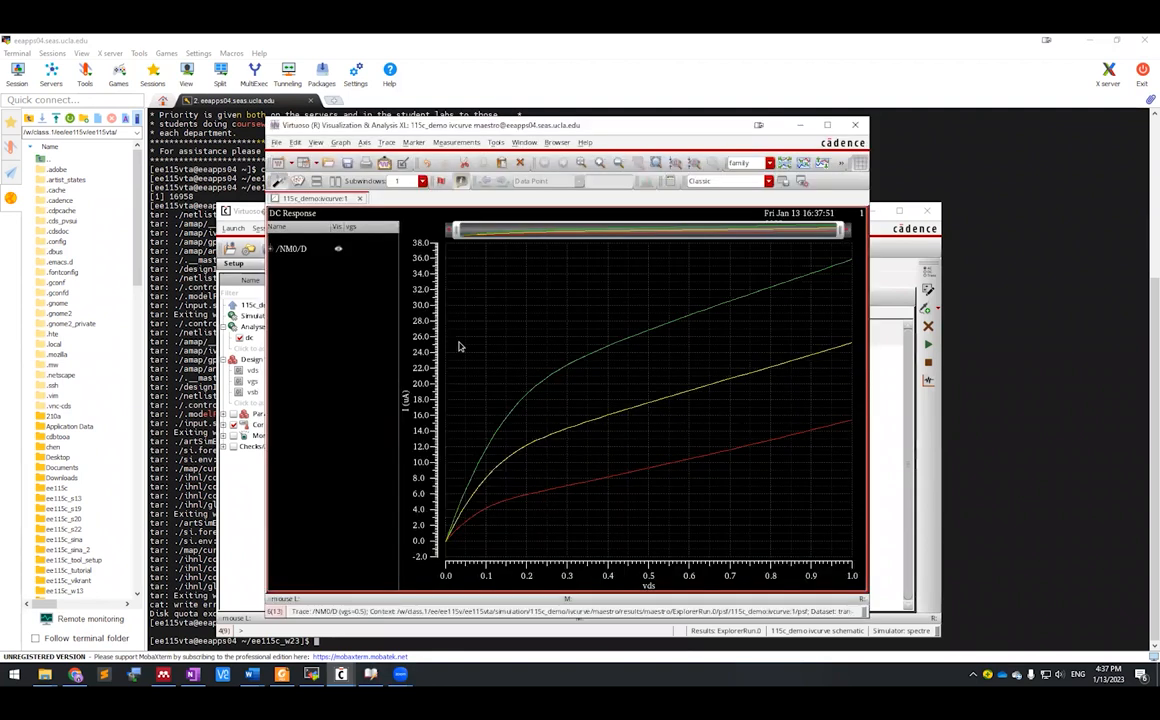
Step: Expand /NM0/D into its three vgs traces and highlight the 0.6, 0.5 and 0.4 curves
{"action": "left_click", "coordinate": [271, 248]}
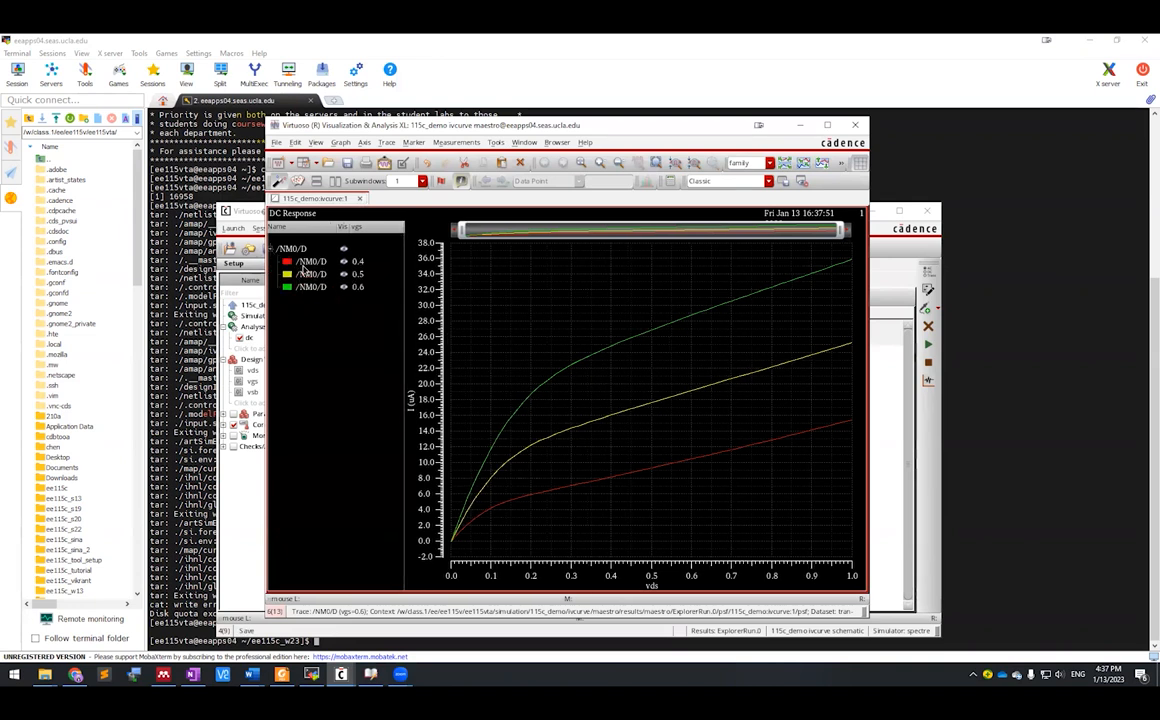
{"action": "left_click", "coordinate": [309, 287]}
{"action": "left_click", "coordinate": [309, 274]}
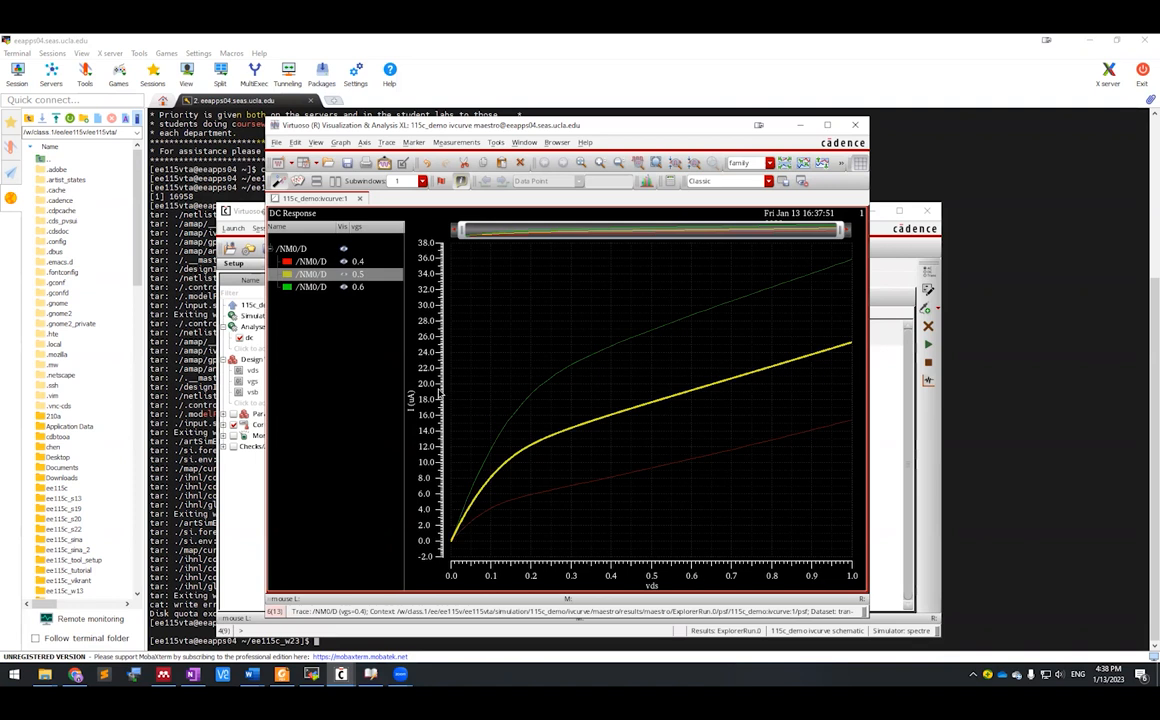
{"action": "left_click", "coordinate": [314, 261]}
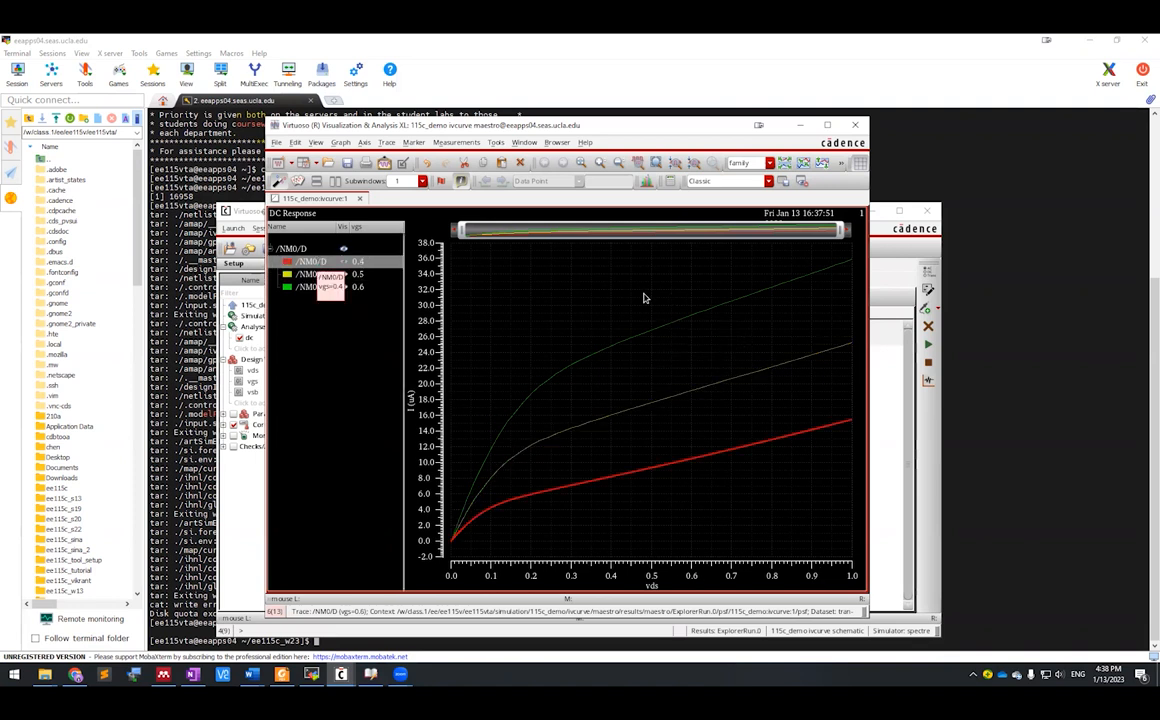
{"action": "left_click", "coordinate": [659, 299]}
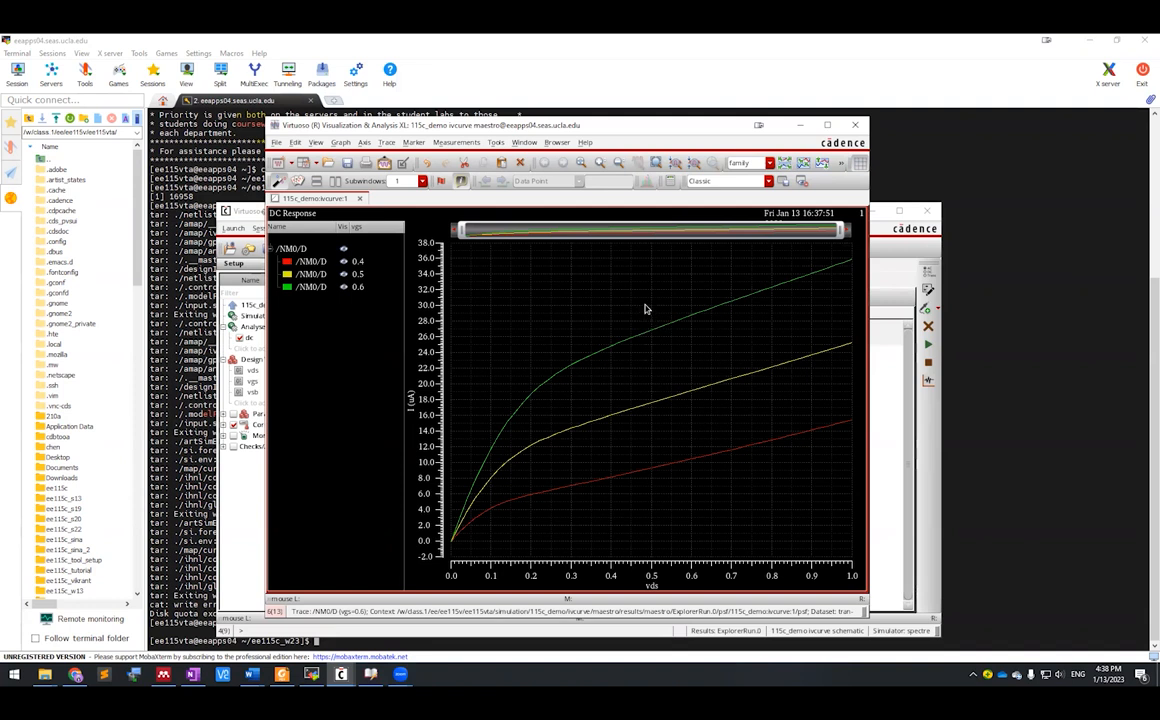
Step: Read currents with a vertical marker moved toward vds 0.7, then delete it
{"action": "key", "text": "v"}
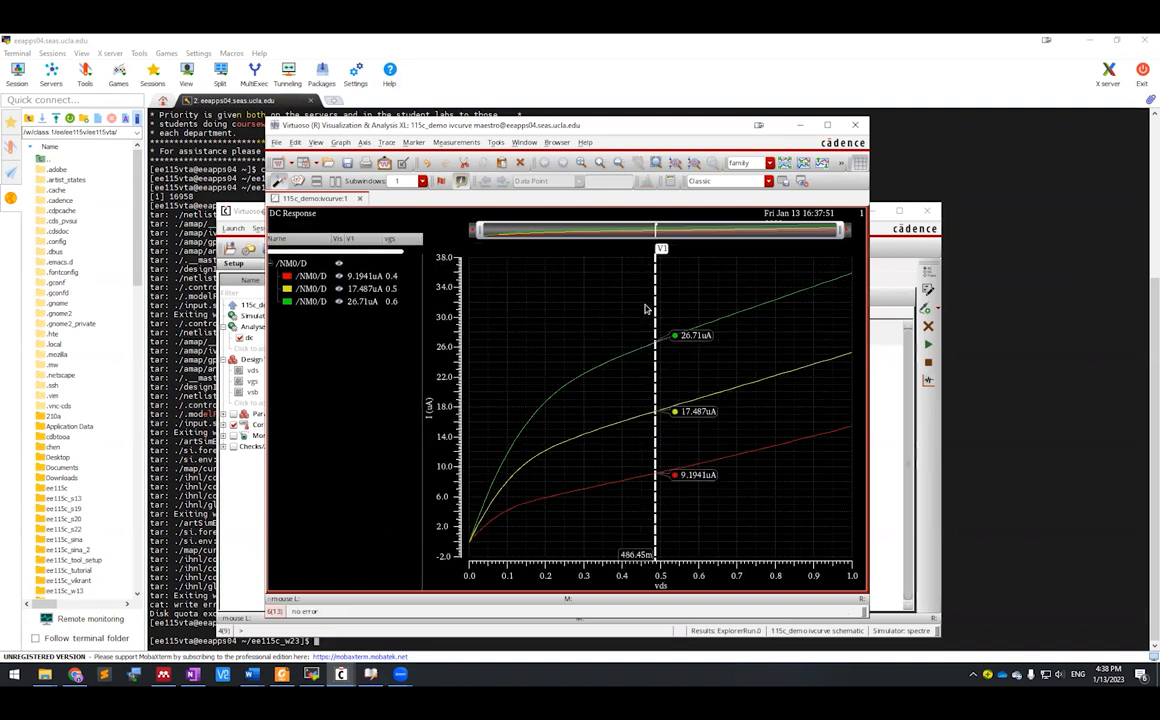
{"action": "left_click_drag", "start_coordinate": [645, 308], "coordinate": [698, 301]}
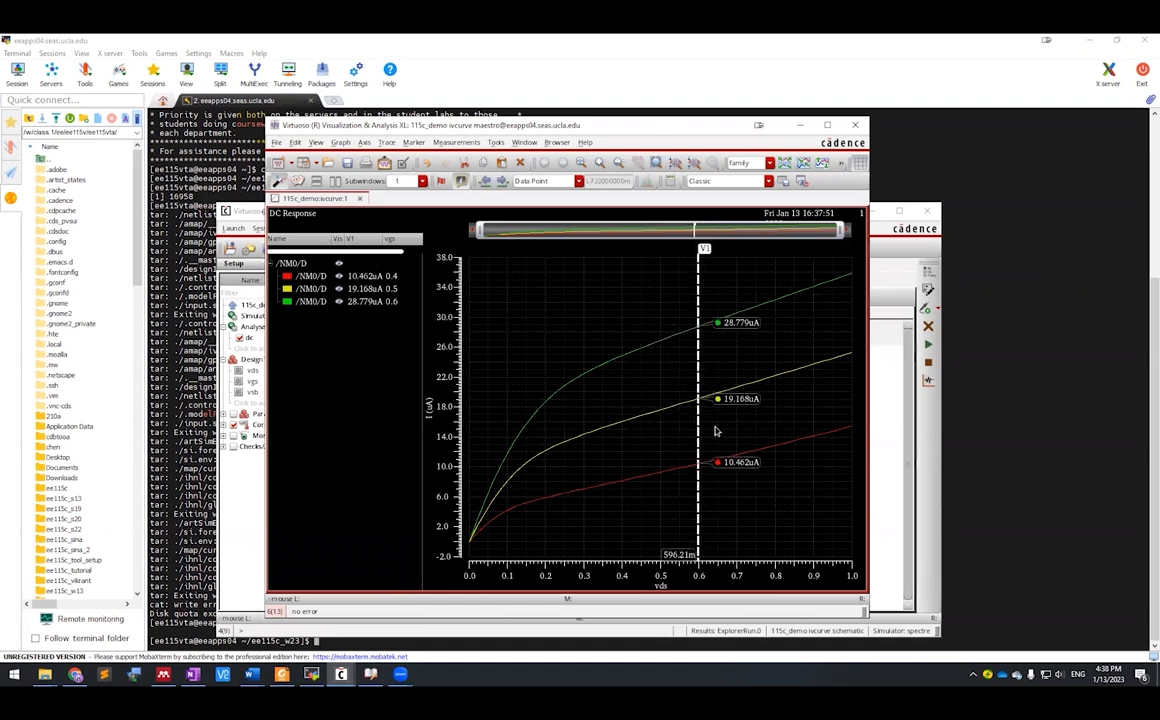
{"action": "mouse_move", "coordinate": [698, 527]}
{"action": "left_mouse_down"}
{"action": "mouse_move", "coordinate": [736, 527]}
{"action": "mouse_move", "coordinate": [731, 518]}
{"action": "left_mouse_up"}
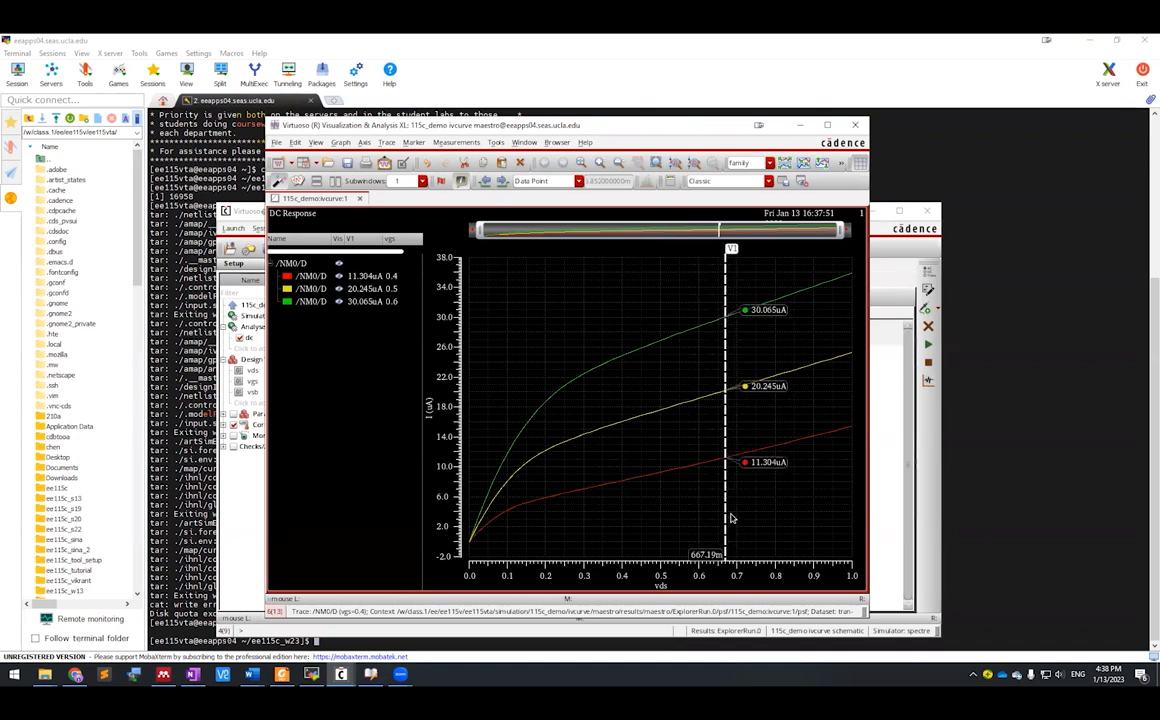
{"action": "right_click", "coordinate": [727, 522]}
{"action": "left_click", "coordinate": [757, 551]}
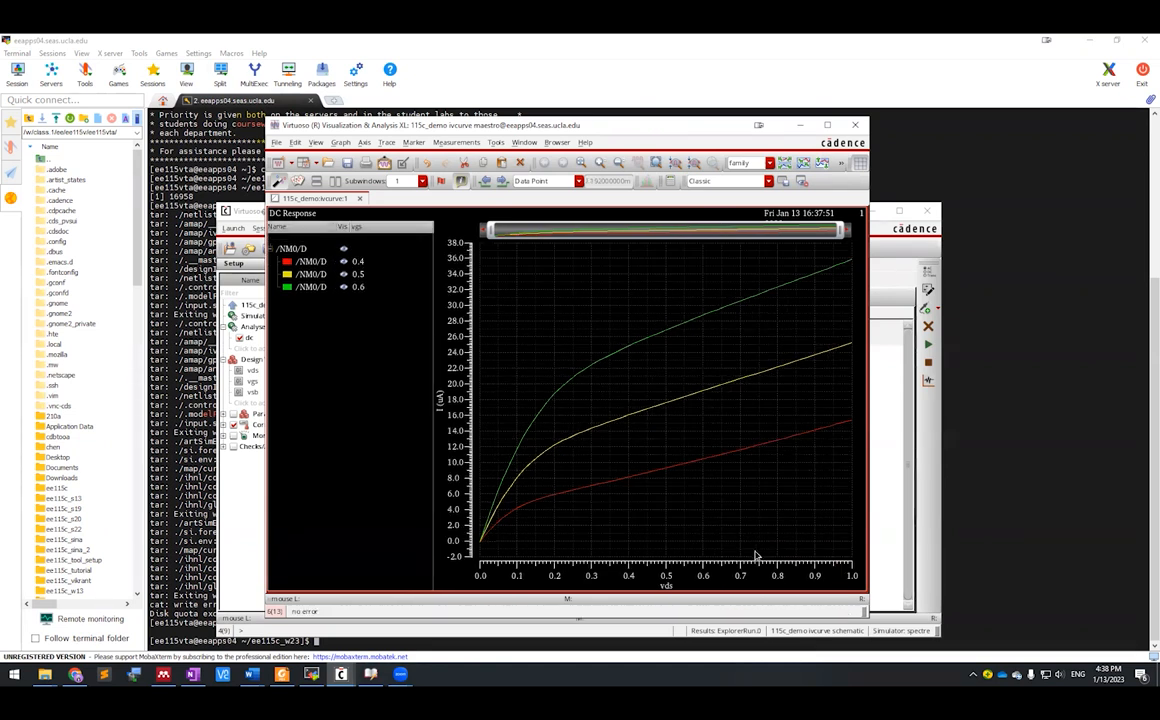
Step: Place a horizontal marker at about 14 uA, then delete it
{"action": "key", "text": "h"}
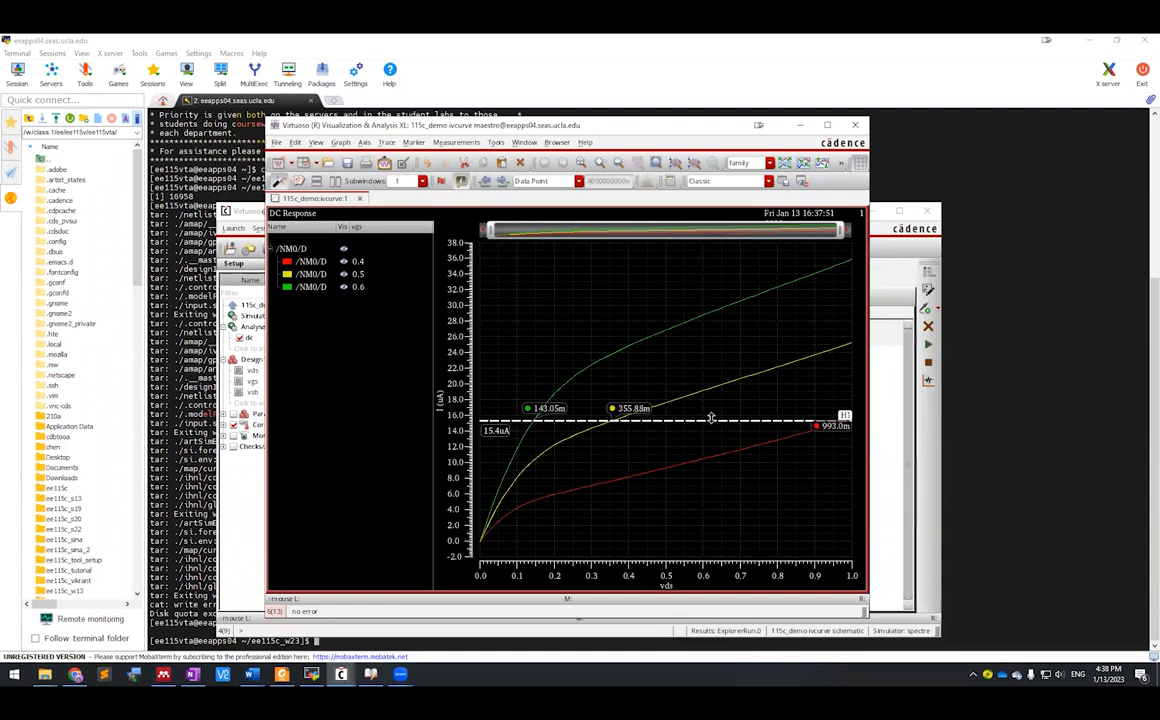
{"action": "mouse_move", "coordinate": [712, 399]}
{"action": "left_mouse_down"}
{"action": "mouse_move", "coordinate": [714, 445]}
{"action": "mouse_move", "coordinate": [714, 410]}
{"action": "mouse_move", "coordinate": [713, 431]}
{"action": "left_mouse_up"}
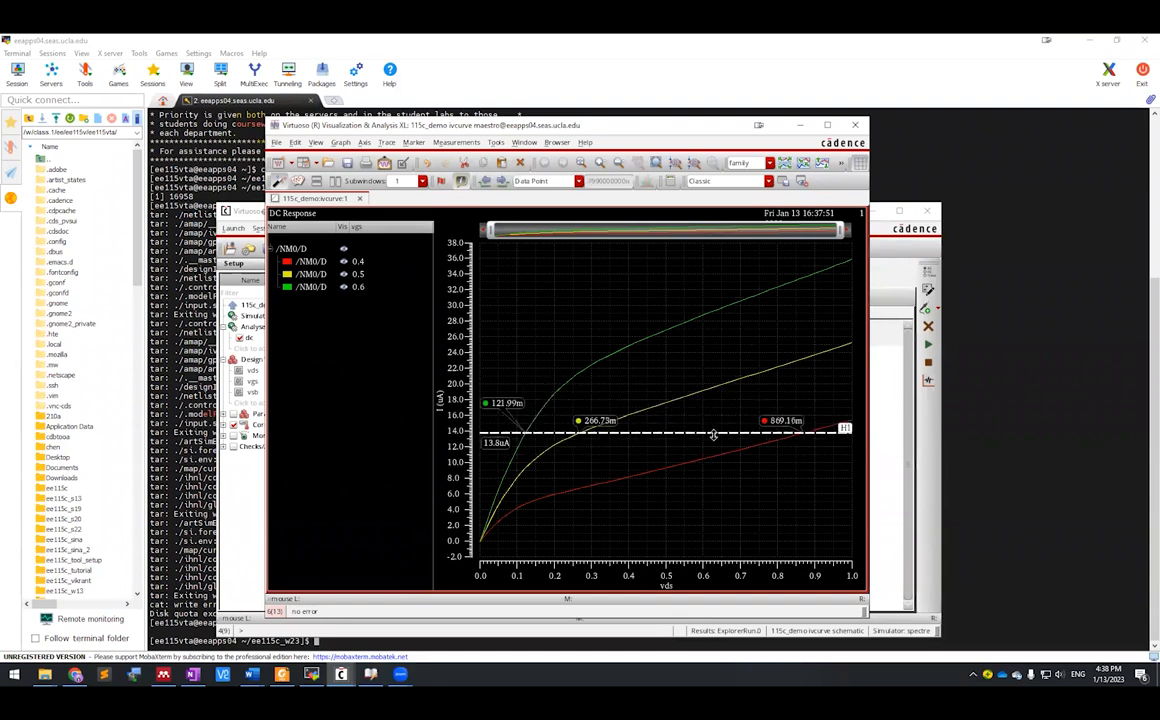
{"action": "right_click", "coordinate": [696, 433]}
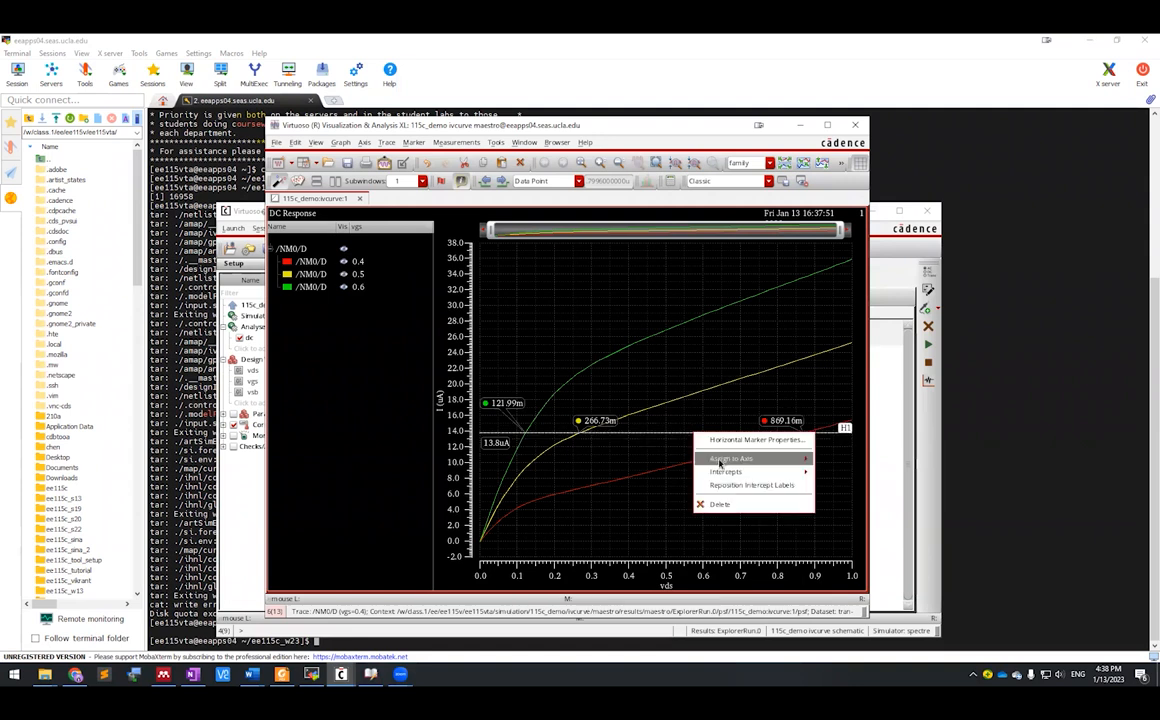
{"action": "left_click", "coordinate": [725, 504]}
Step: Mark points A at 460m and B at 720m on the vgs 0.4 curve, then remove both
{"action": "mouse_move", "coordinate": [649, 480]}
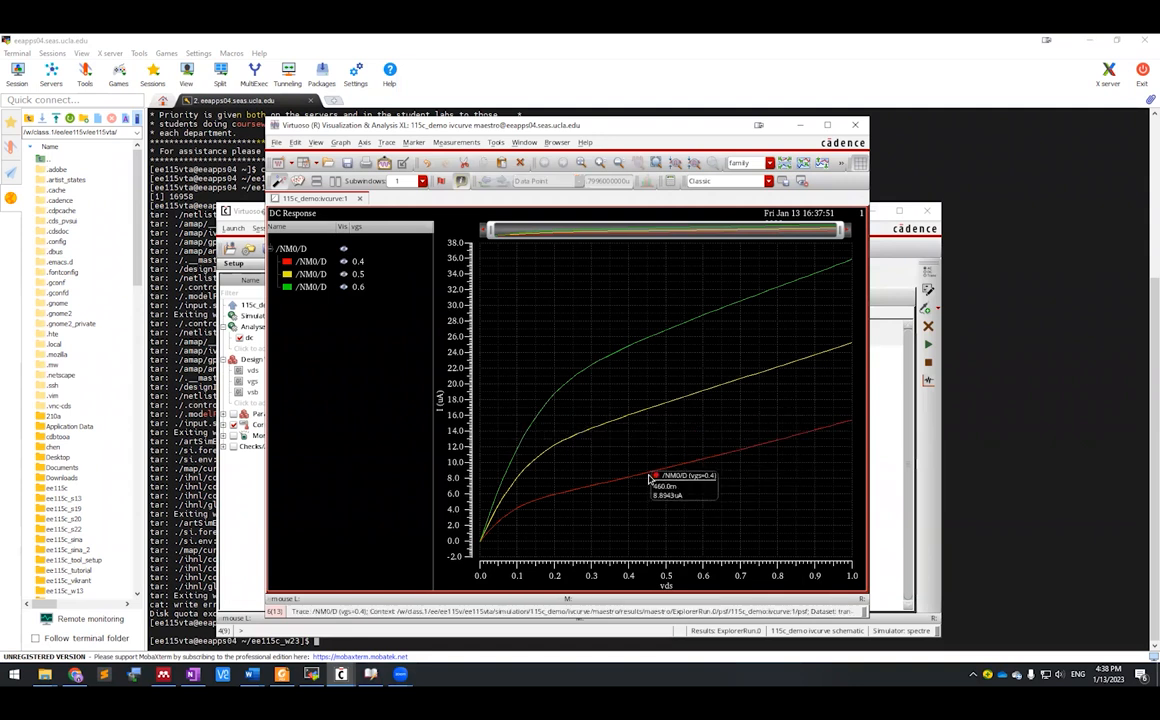
{"action": "key", "text": "m"}
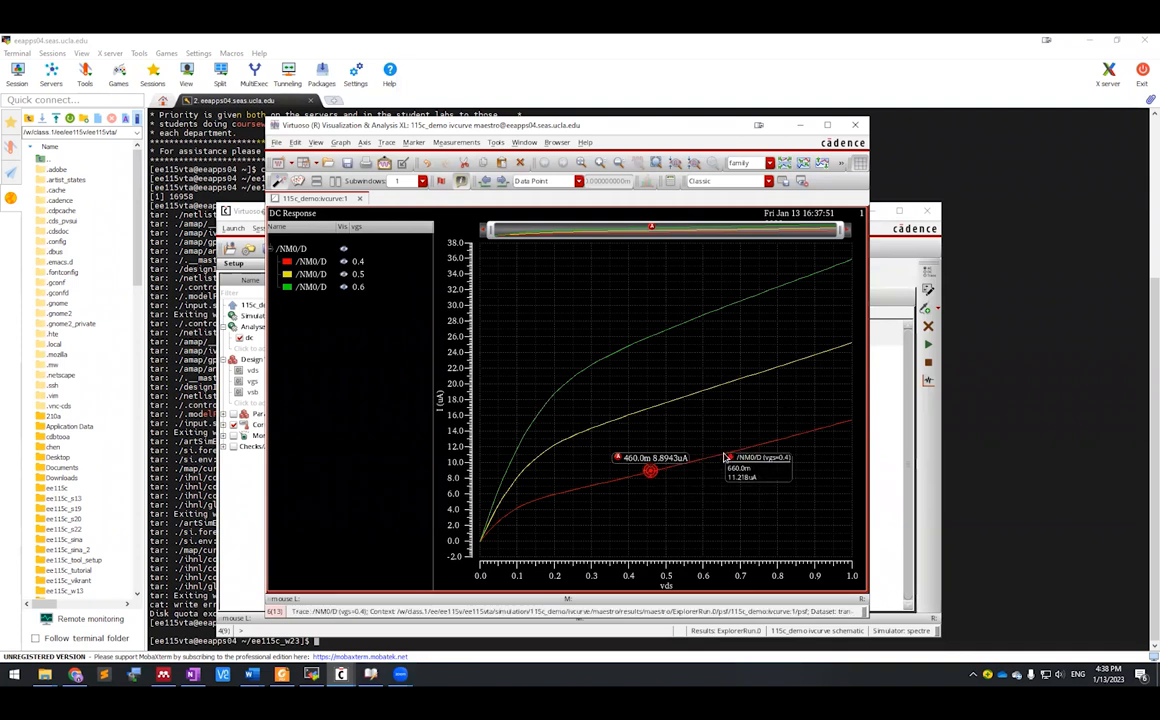
{"action": "key", "text": "b"}
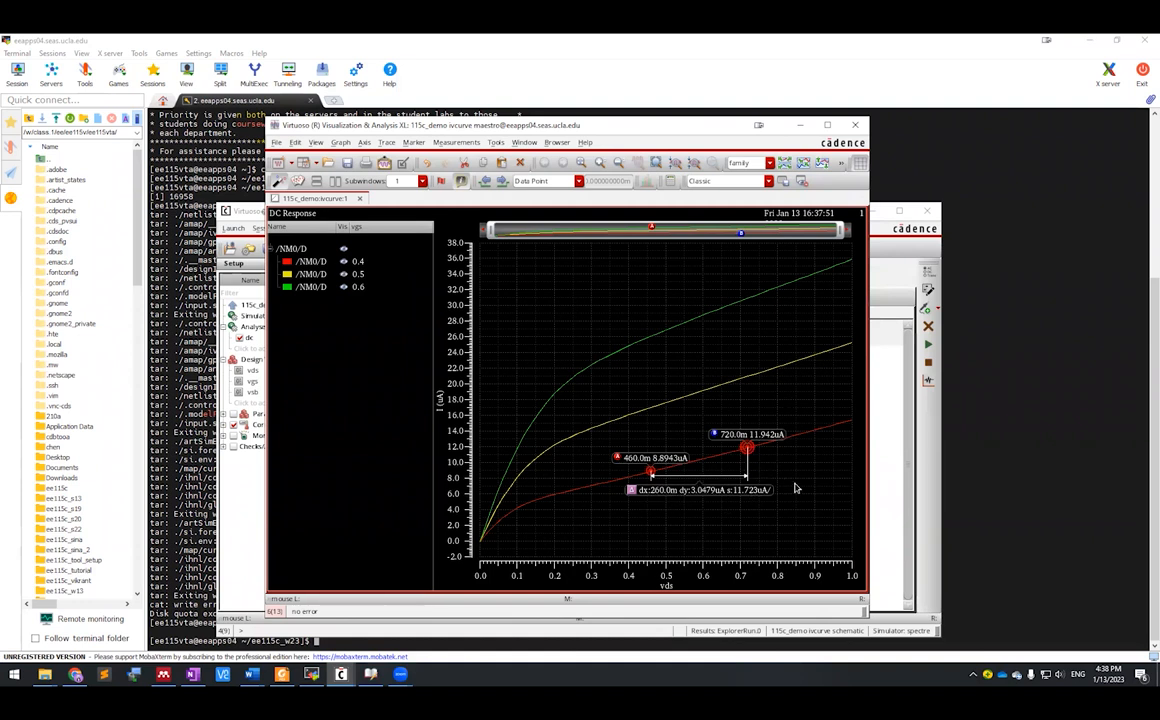
{"action": "right_click", "coordinate": [749, 450]}
{"action": "left_click", "coordinate": [777, 573]}
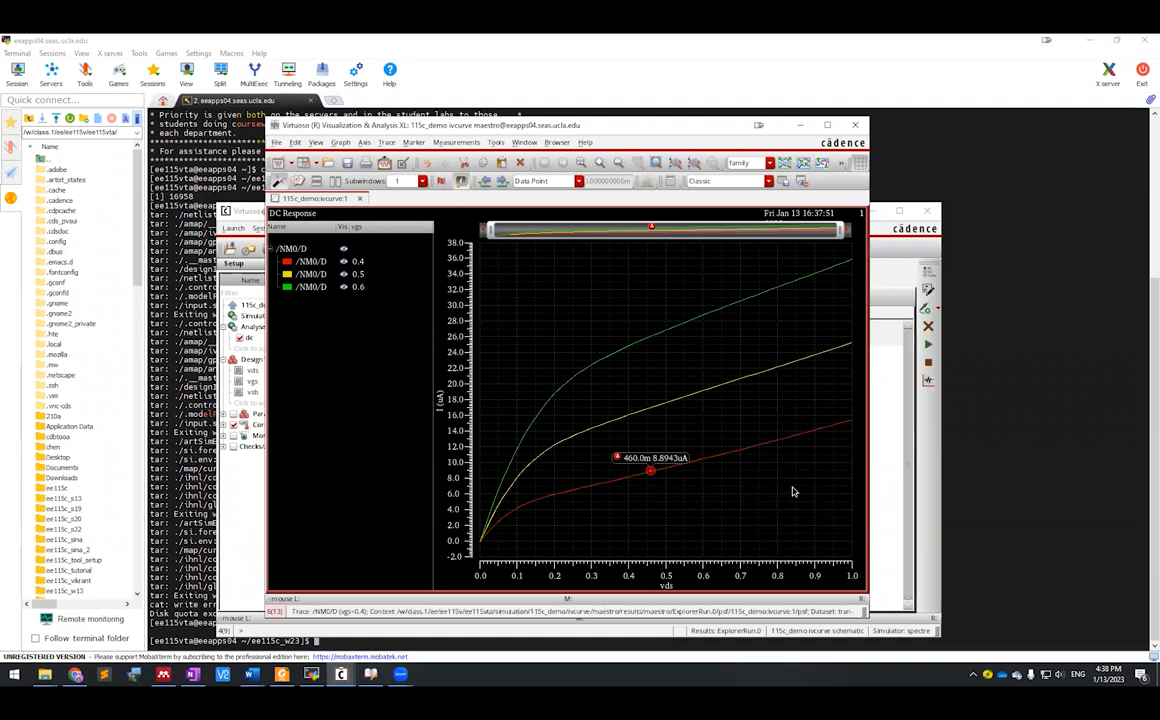
{"action": "right_click", "coordinate": [650, 472]}
{"action": "left_click", "coordinate": [676, 598]}
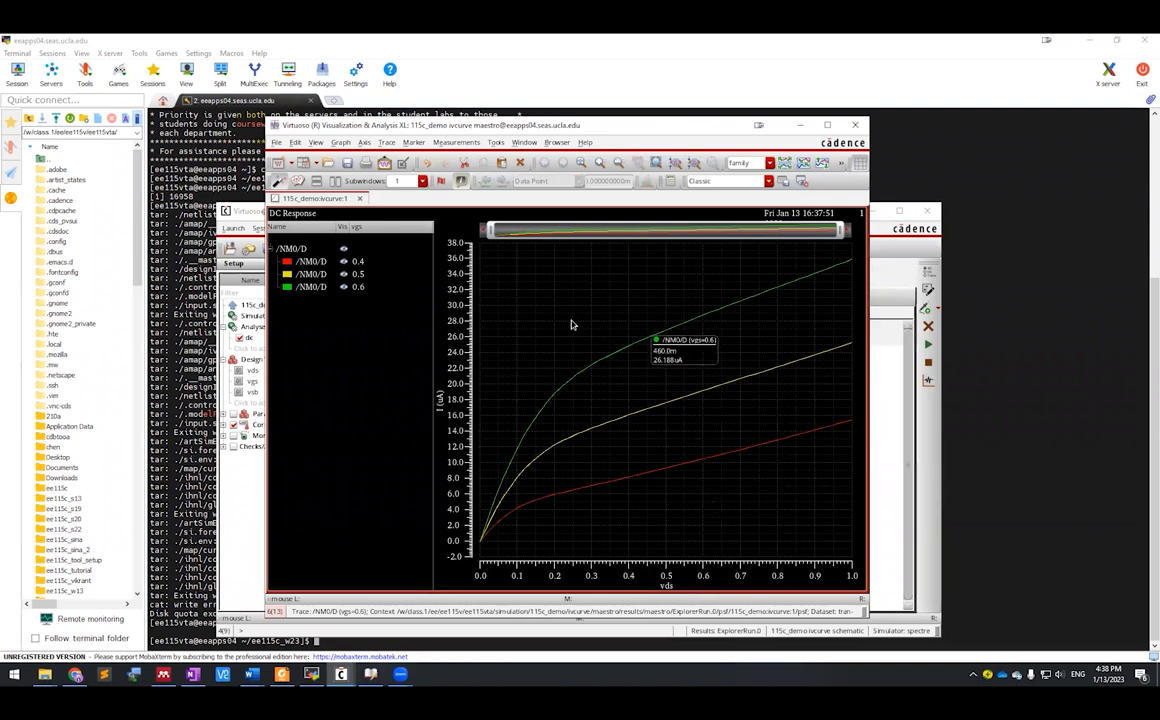
{"action": "left_click", "coordinate": [226, 456]}
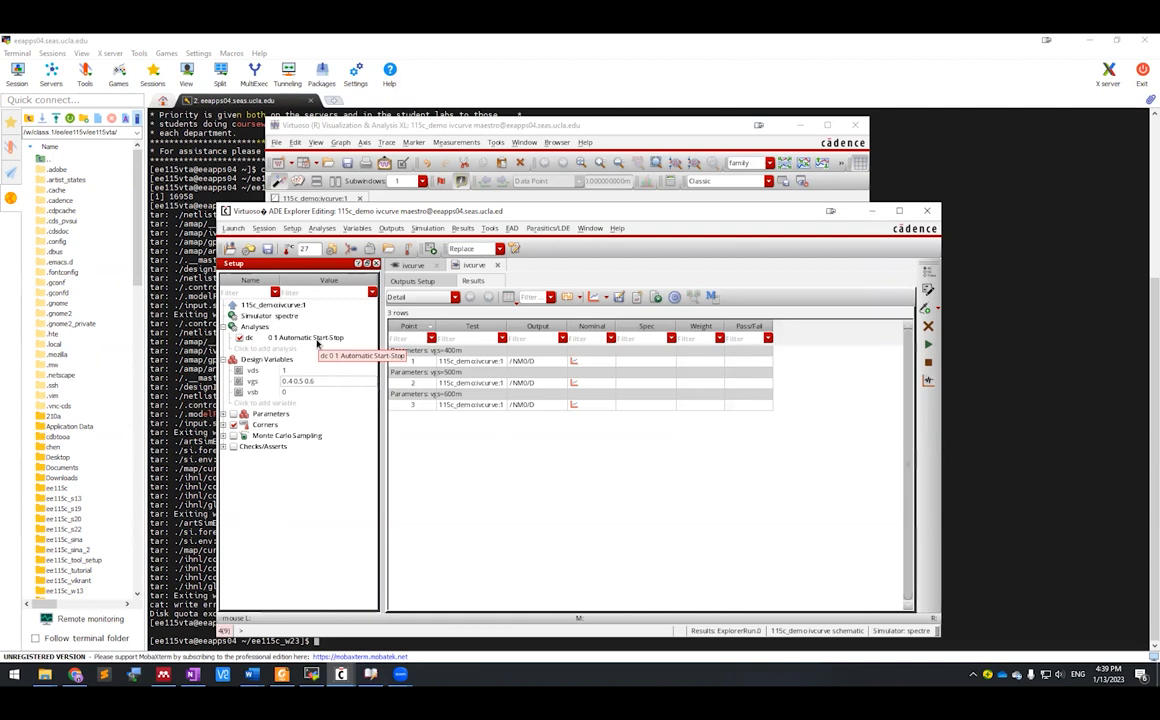
Step: Change the dc analysis to a linear vgs sweep from 0 to 1 in 0.1 steps
{"action": "left_click", "coordinate": [318, 341]}
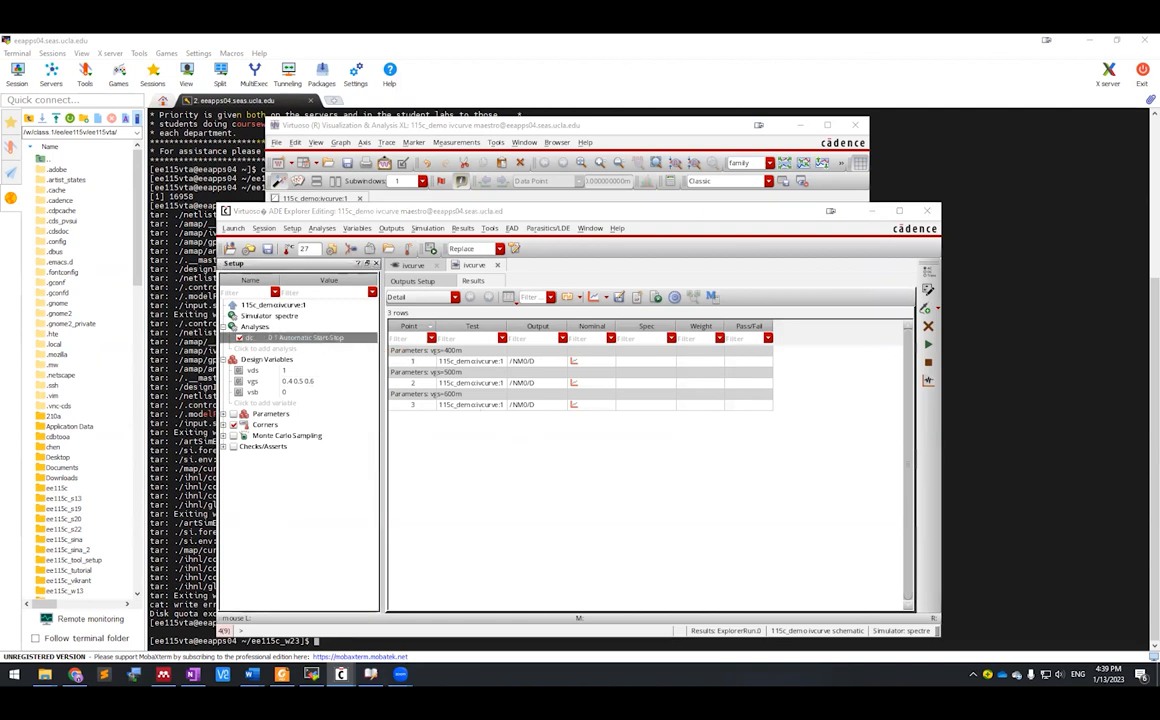
{"action": "left_click", "coordinate": [567, 376]}
{"action": "key", "text": "BackSpace"}
{"action": "type", "text": "gs"}
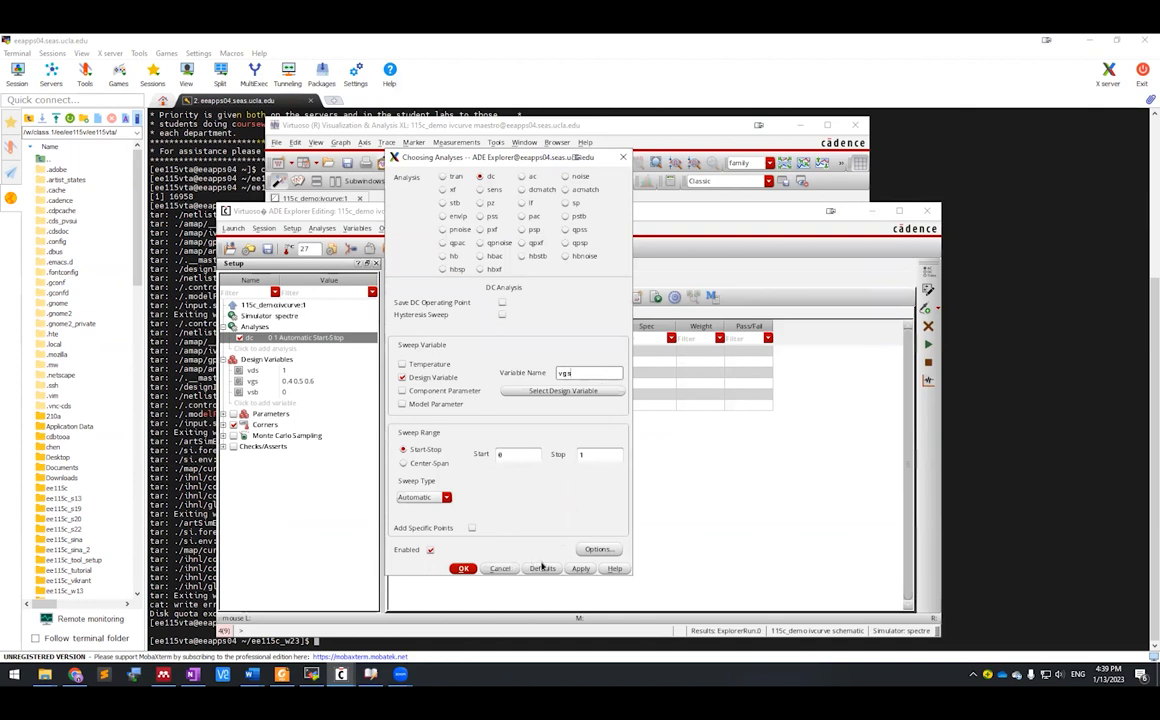
{"action": "left_click", "coordinate": [444, 497]}
{"action": "left_click", "coordinate": [438, 510]}
{"action": "type", "text": "0"}
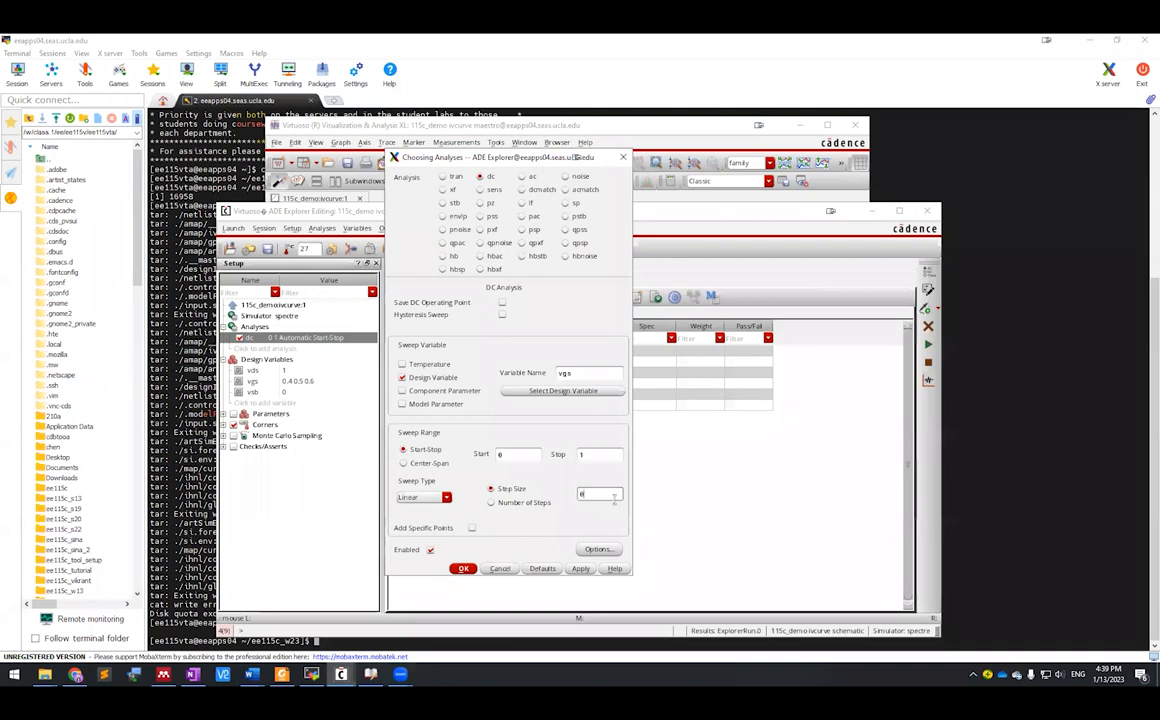
{"action": "type", "text": ".1"}
{"action": "left_click", "coordinate": [463, 568]}
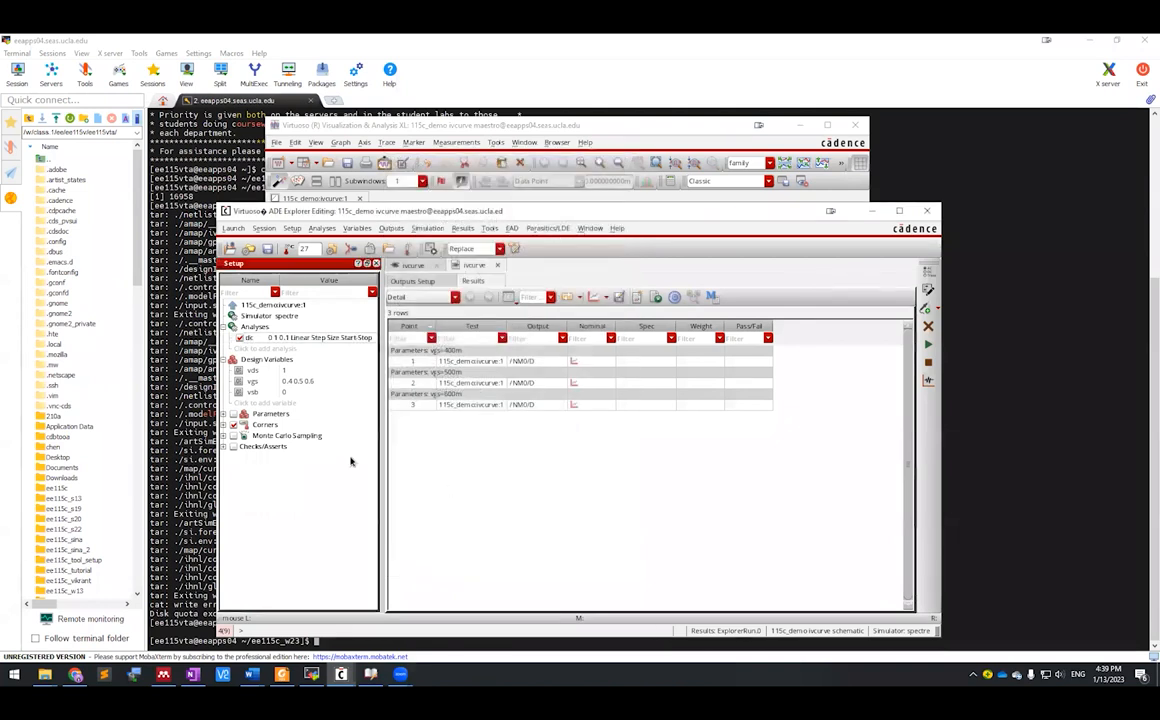
Step: Set the vgs design variable back to 1 and rerun the simulation
{"action": "double_click", "coordinate": [300, 381]}
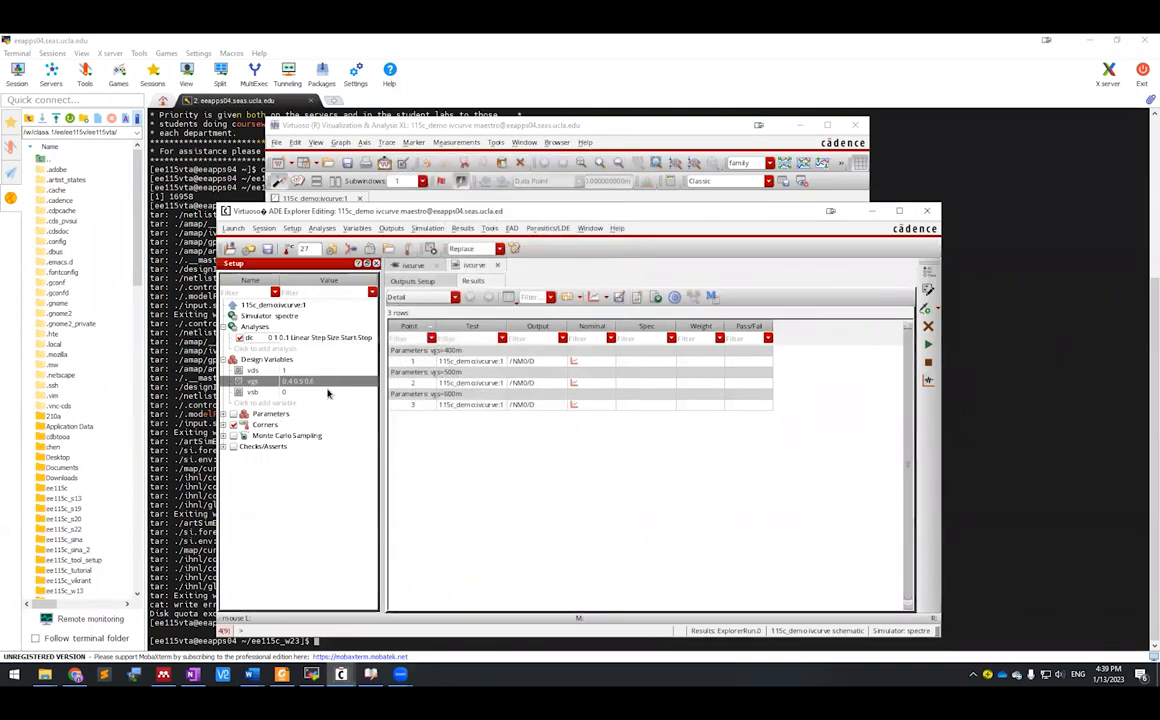
{"action": "type", "text": "1"}
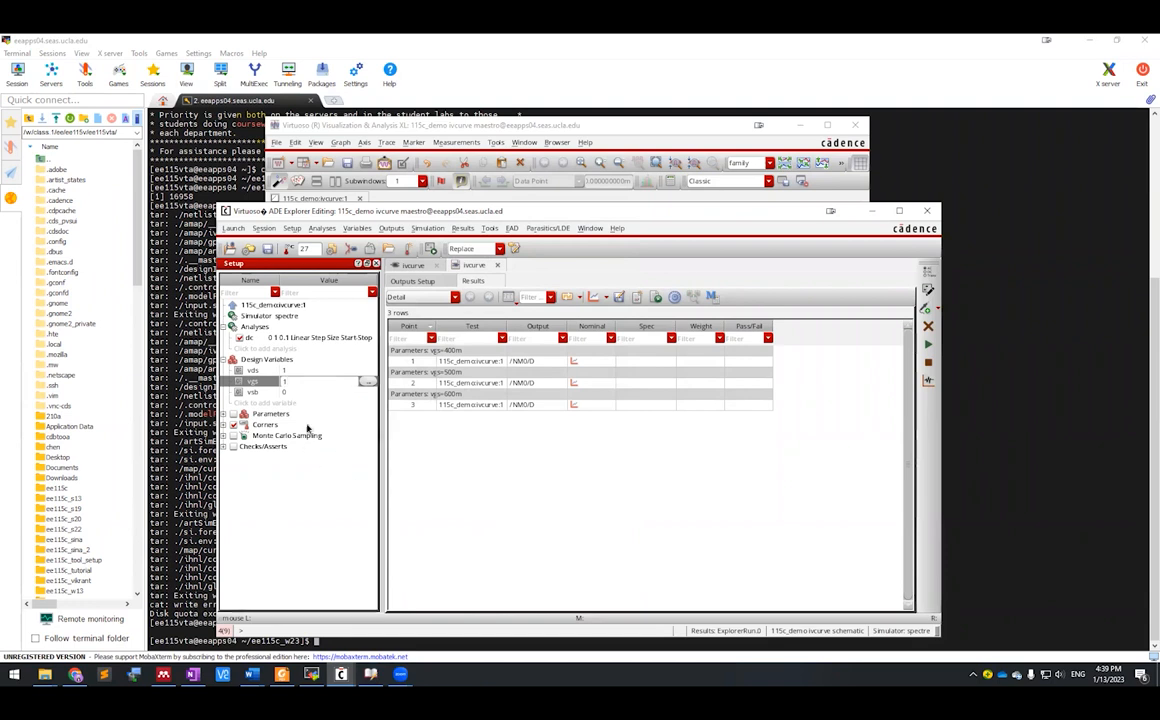
{"action": "key", "text": "Return"}
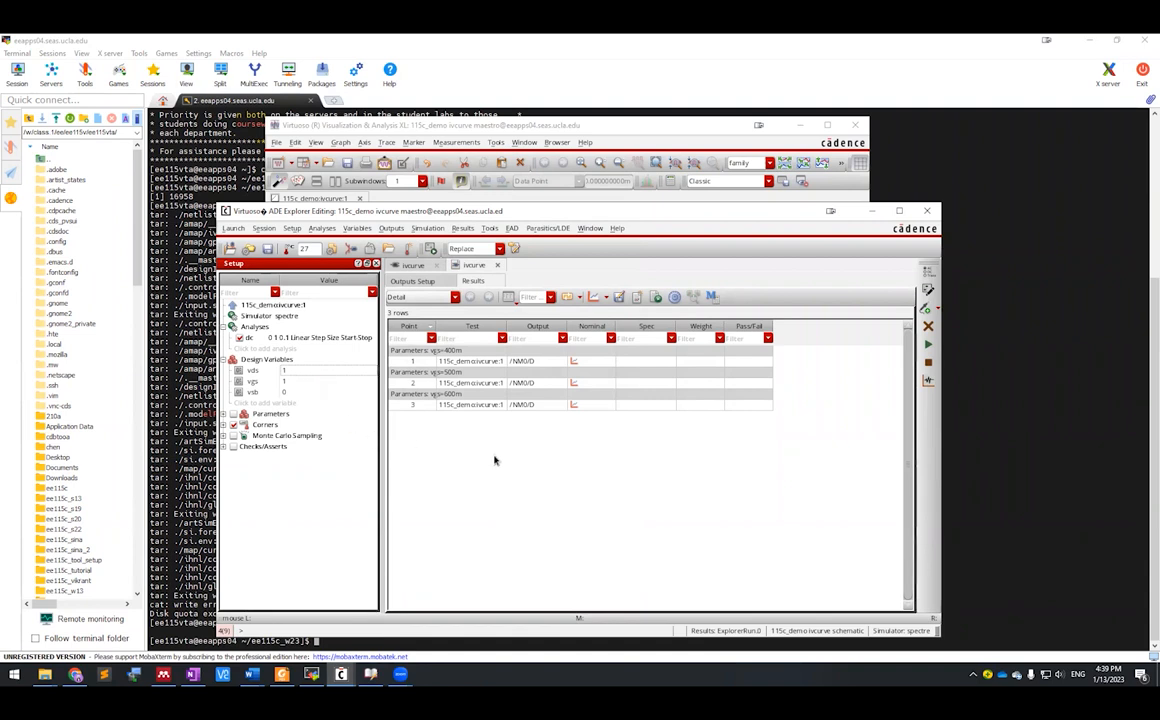
{"action": "left_click", "coordinate": [928, 344]}
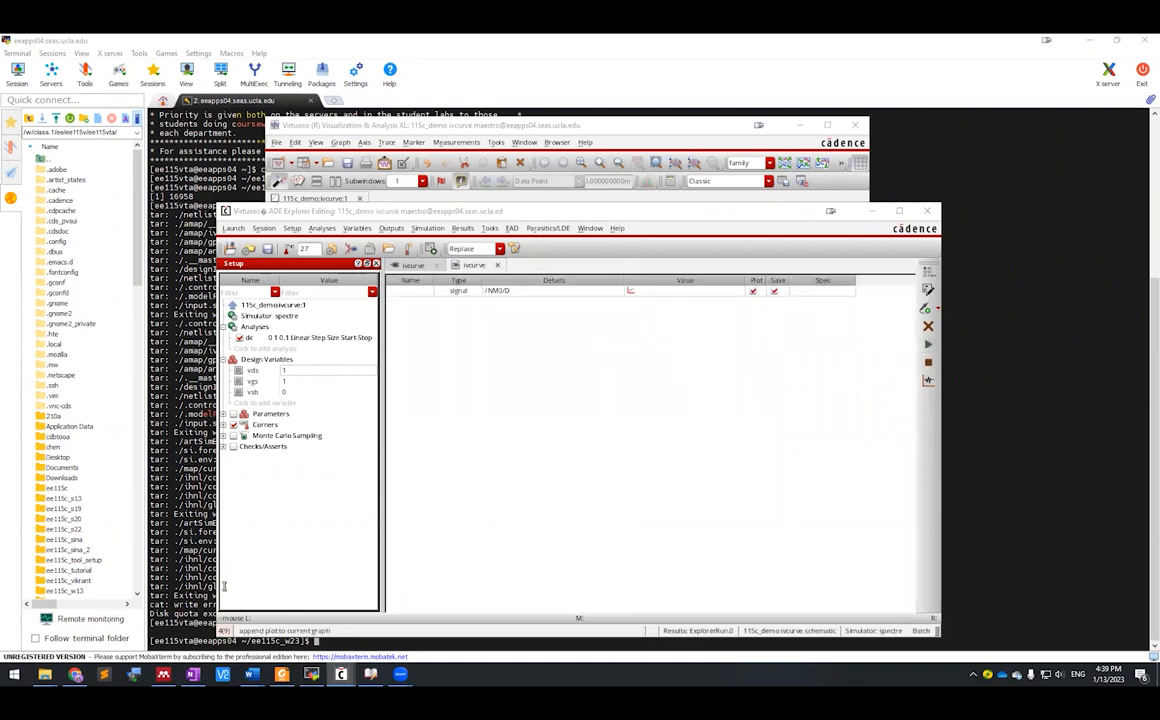
Step: Check the Id–vgs plot showing /NM0/D near 80 uA at vgs 1, then return to the ADE Explorer setup
{"action": "mouse_move", "coordinate": [341, 674]}
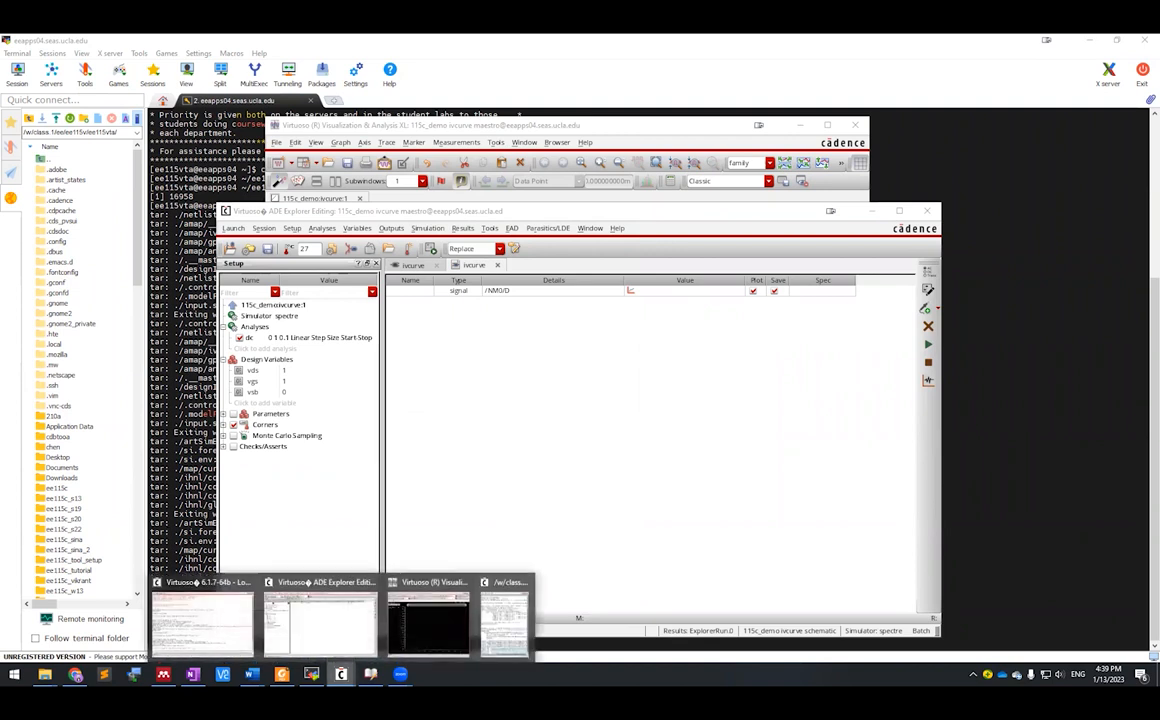
{"action": "left_click", "coordinate": [476, 549]}
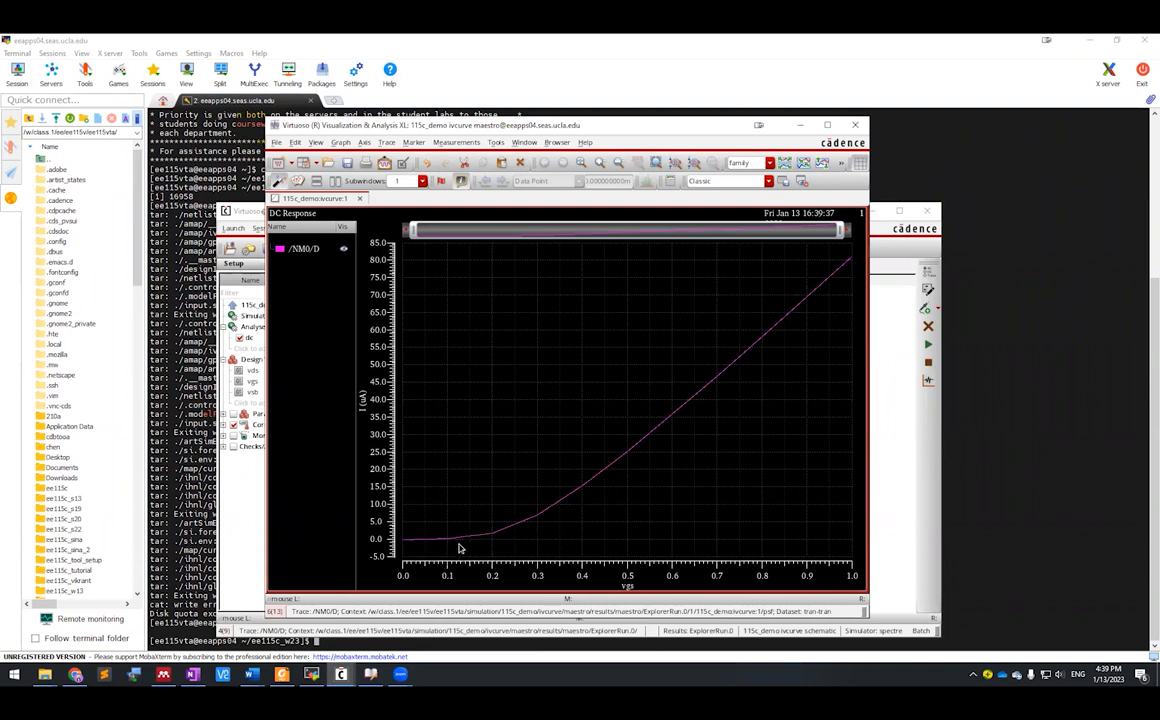
{"action": "mouse_move", "coordinate": [426, 545]}
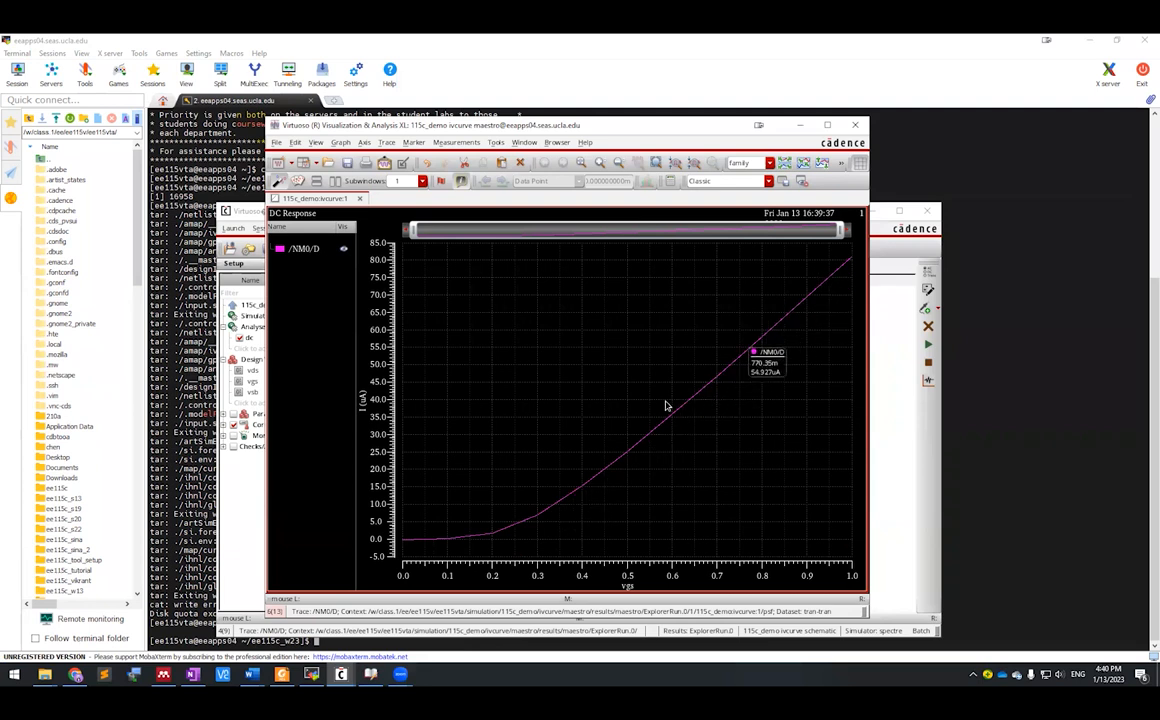
{"action": "left_click", "coordinate": [904, 482]}
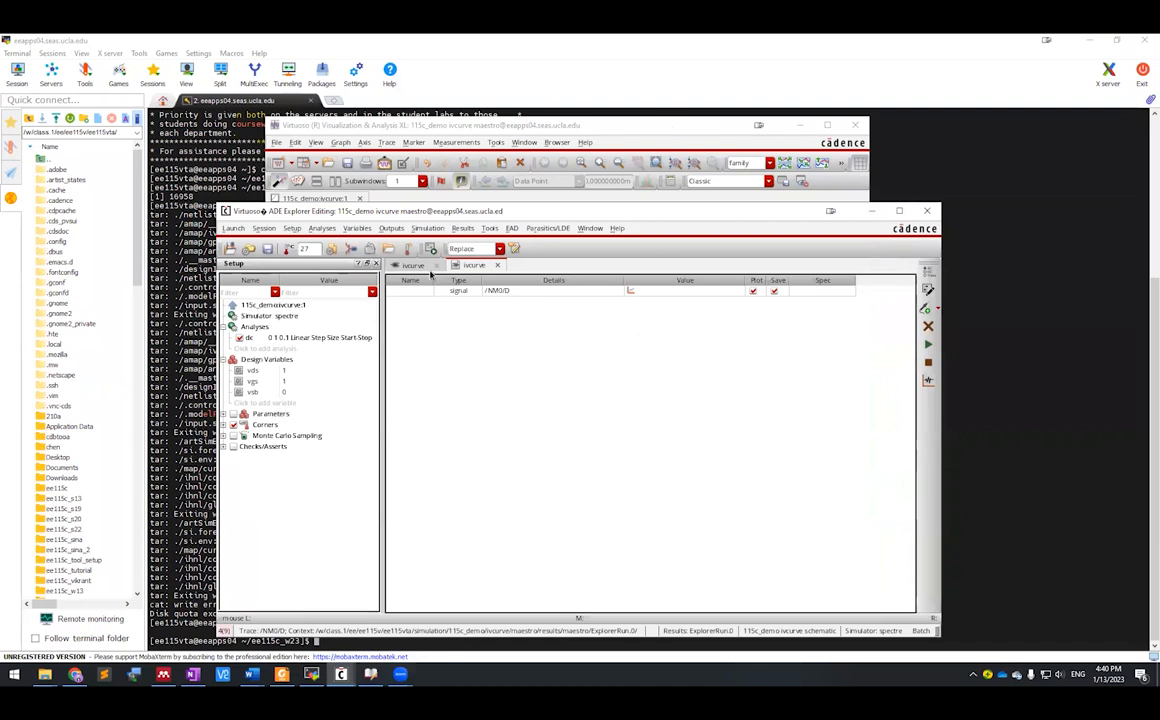
Step: Add a new expression output row and open its expression editor
{"action": "left_click", "coordinate": [412, 264]}
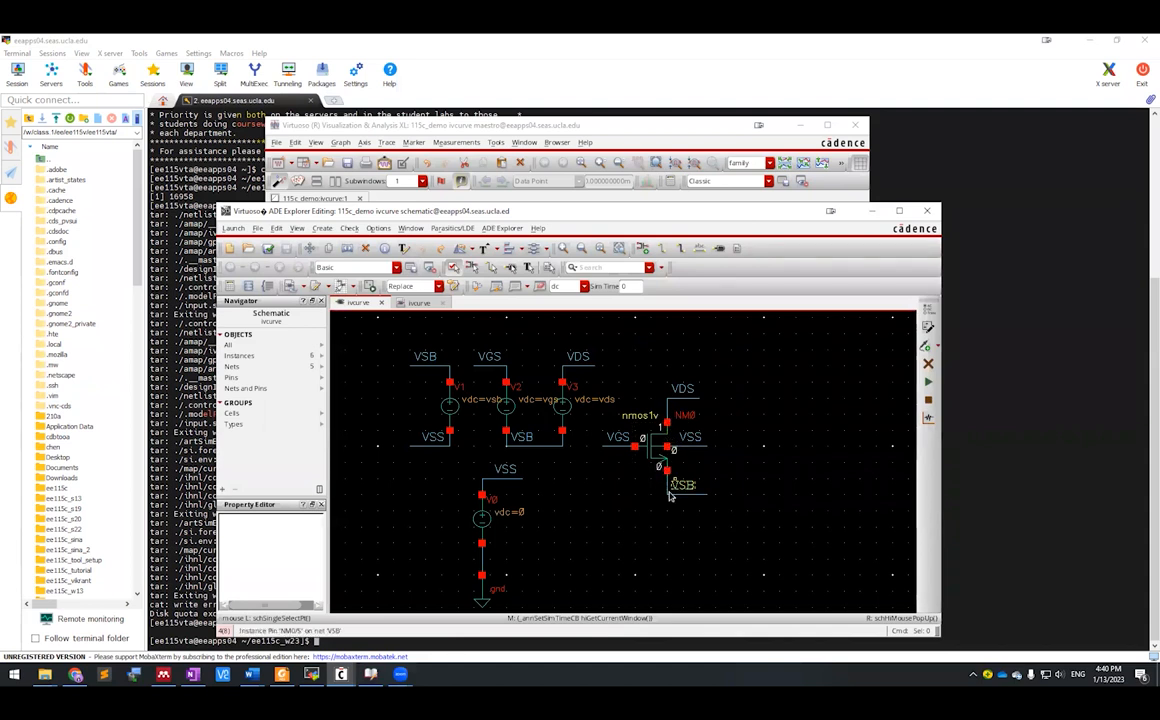
{"action": "left_click", "coordinate": [422, 305]}
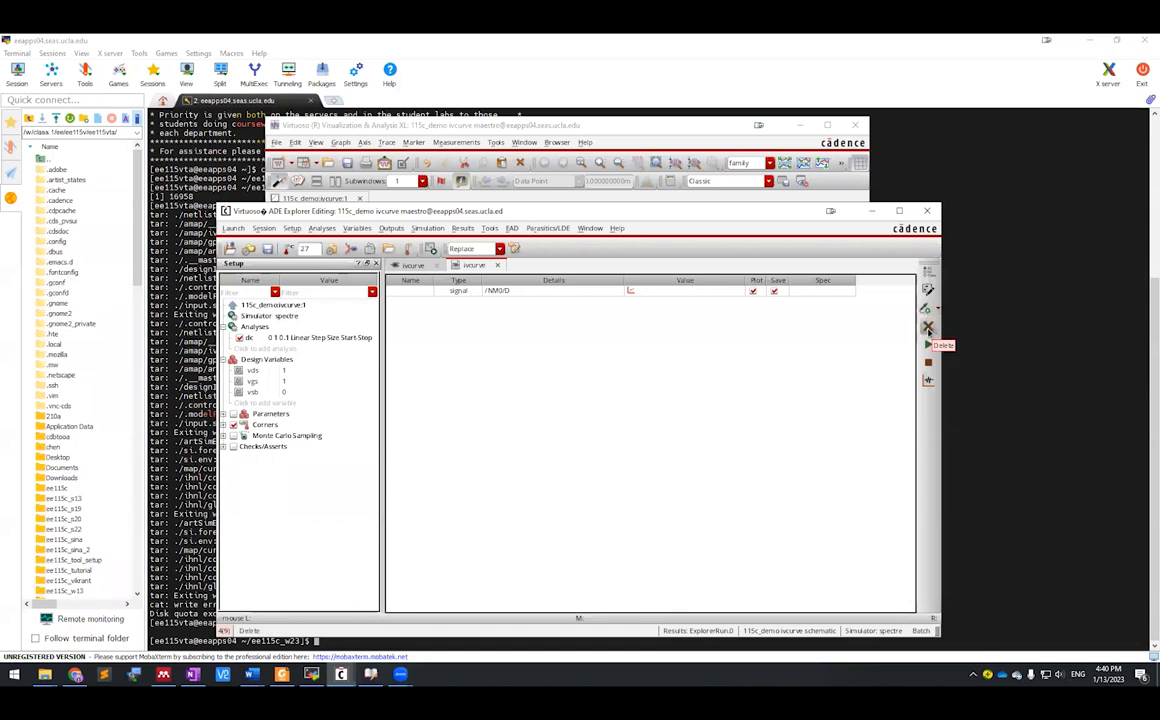
{"action": "left_click", "coordinate": [937, 311]}
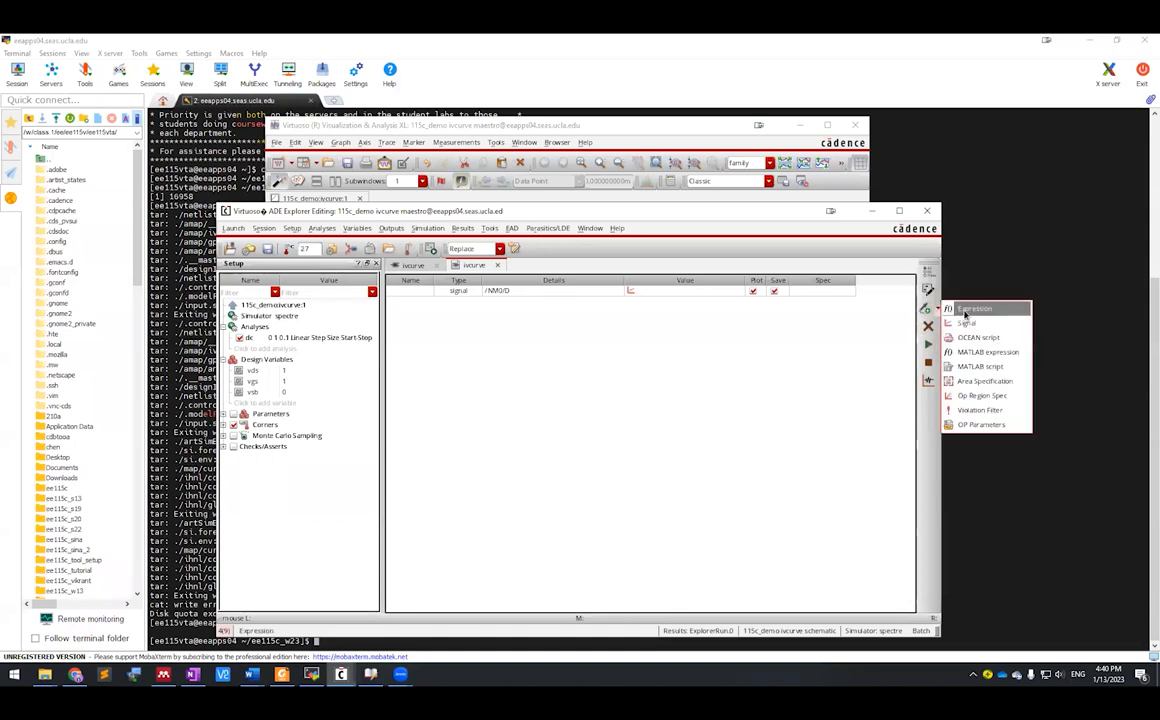
{"action": "left_click", "coordinate": [965, 312]}
{"action": "double_click", "coordinate": [575, 300]}
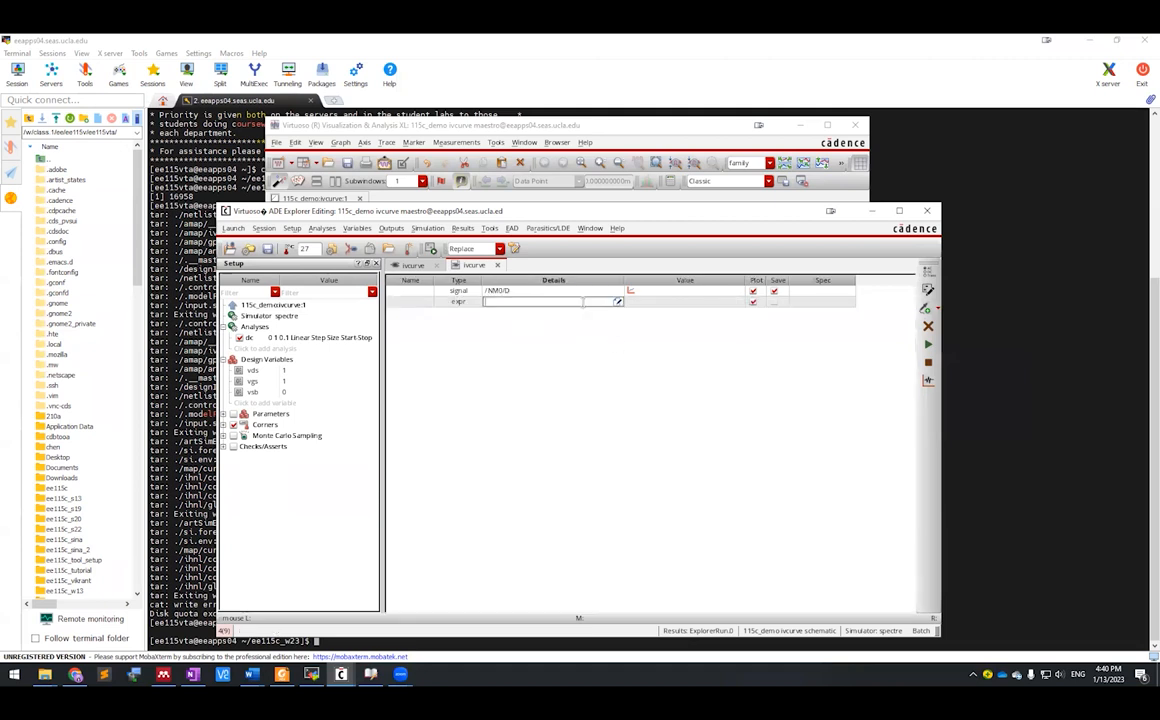
{"action": "left_click", "coordinate": [617, 303]}
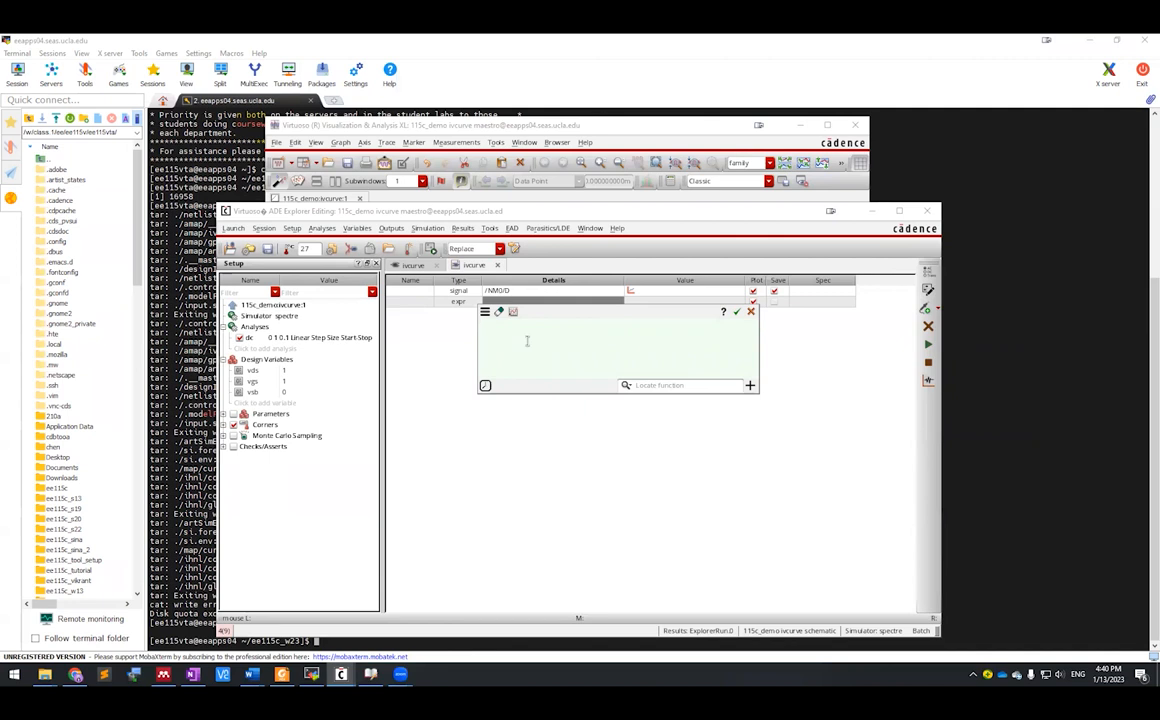
Step: Build VDC("/VDS")/IDC("/NM0/D"), choosing the VDS net and NM0/D terminal from completions
{"action": "type", "text": "vd"}
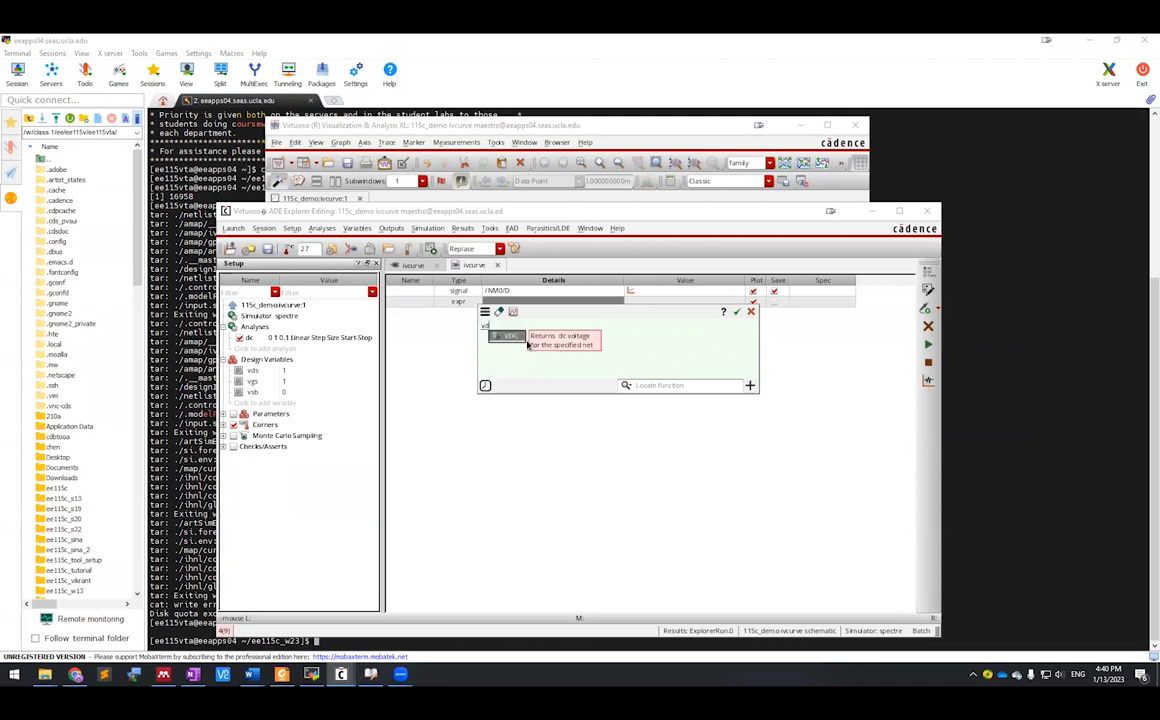
{"action": "type", "text": "c"}
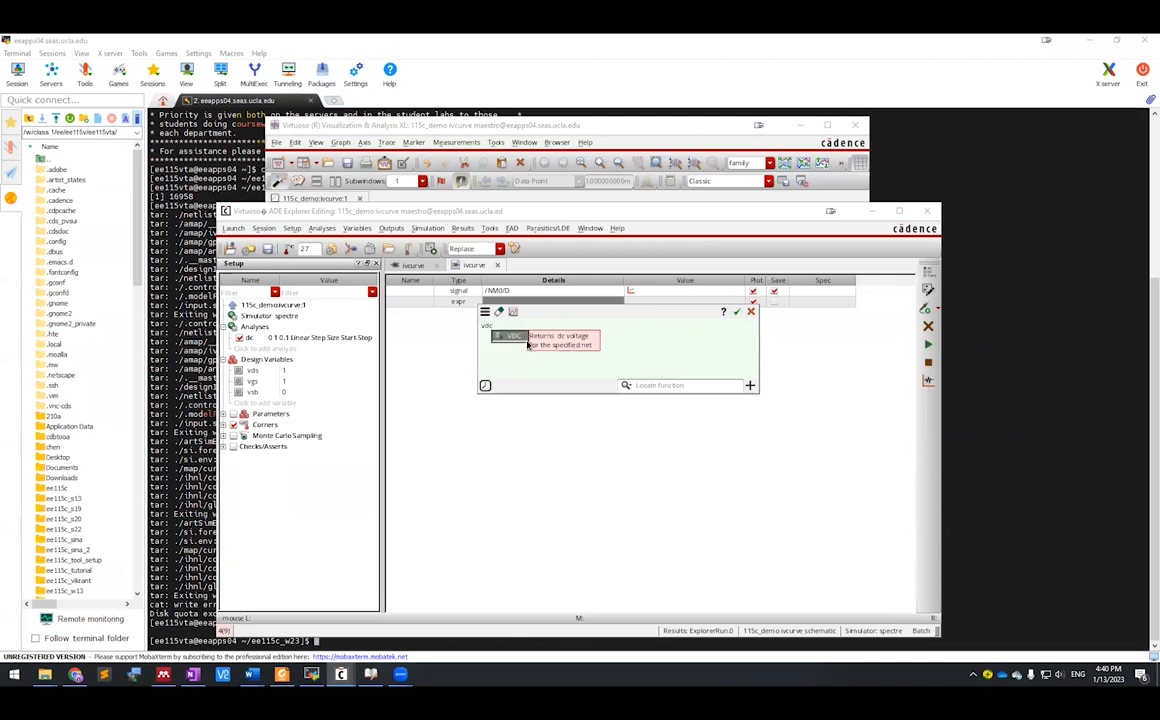
{"action": "left_click", "coordinate": [527, 342]}
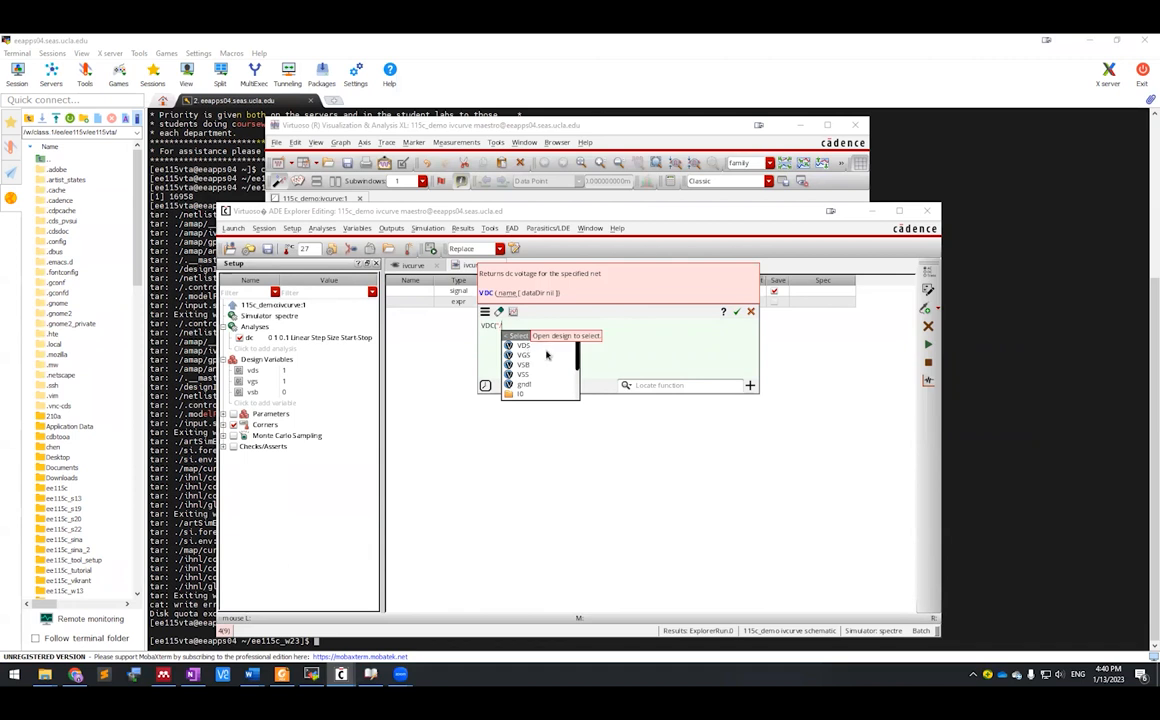
{"action": "left_click", "coordinate": [535, 346]}
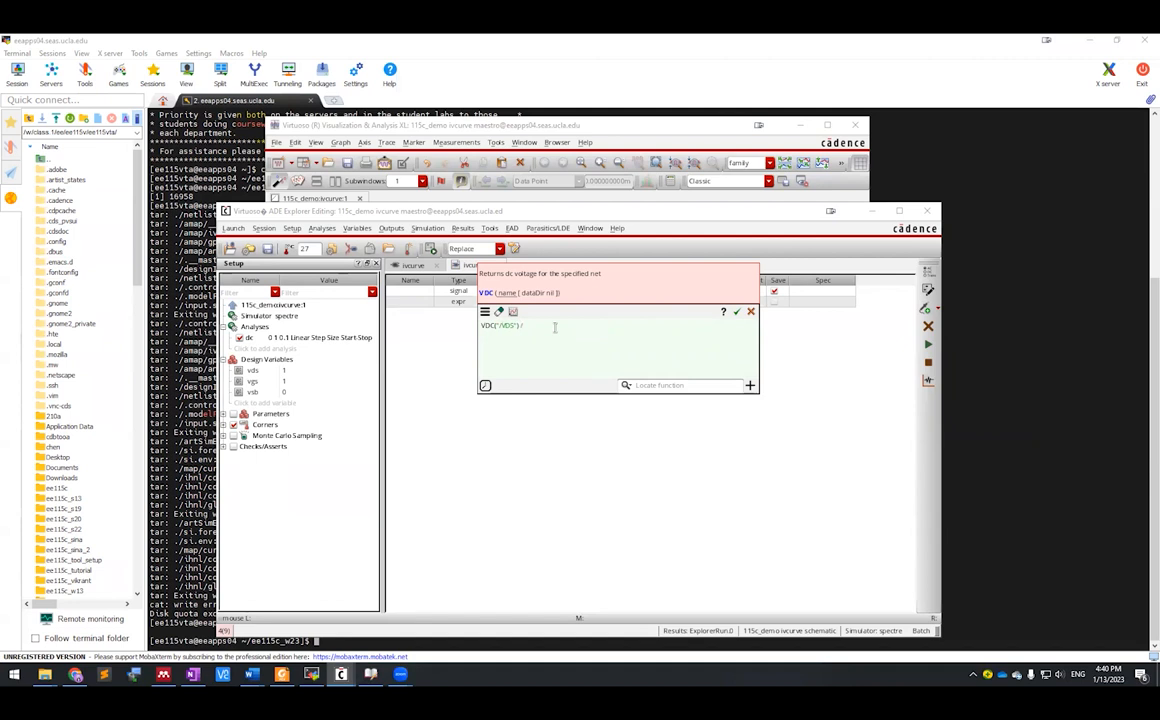
{"action": "type", "text": "/IDC(\"/"}
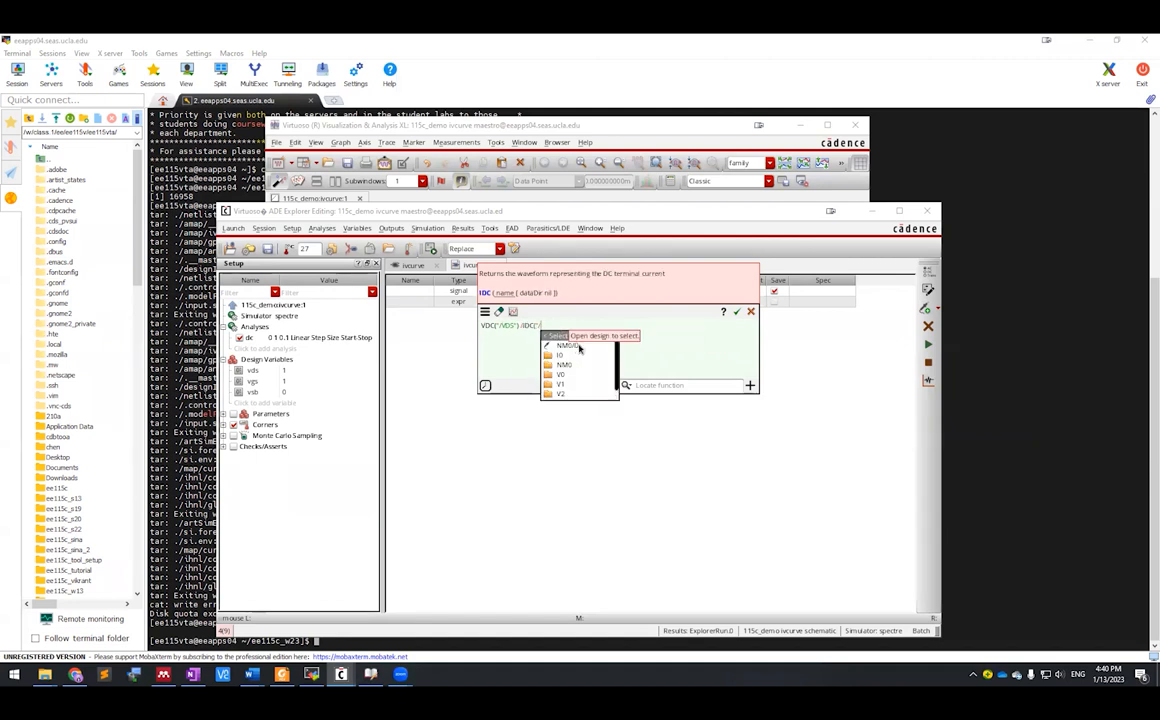
{"action": "left_click", "coordinate": [577, 346]}
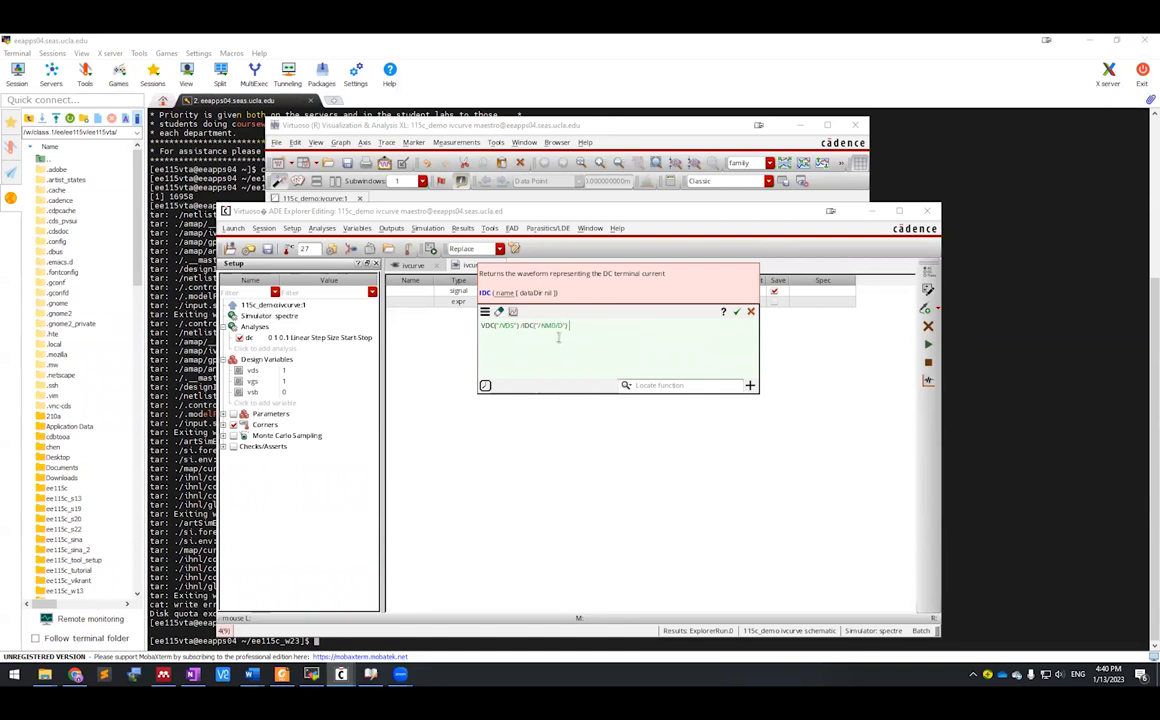
{"action": "left_click", "coordinate": [514, 312]}
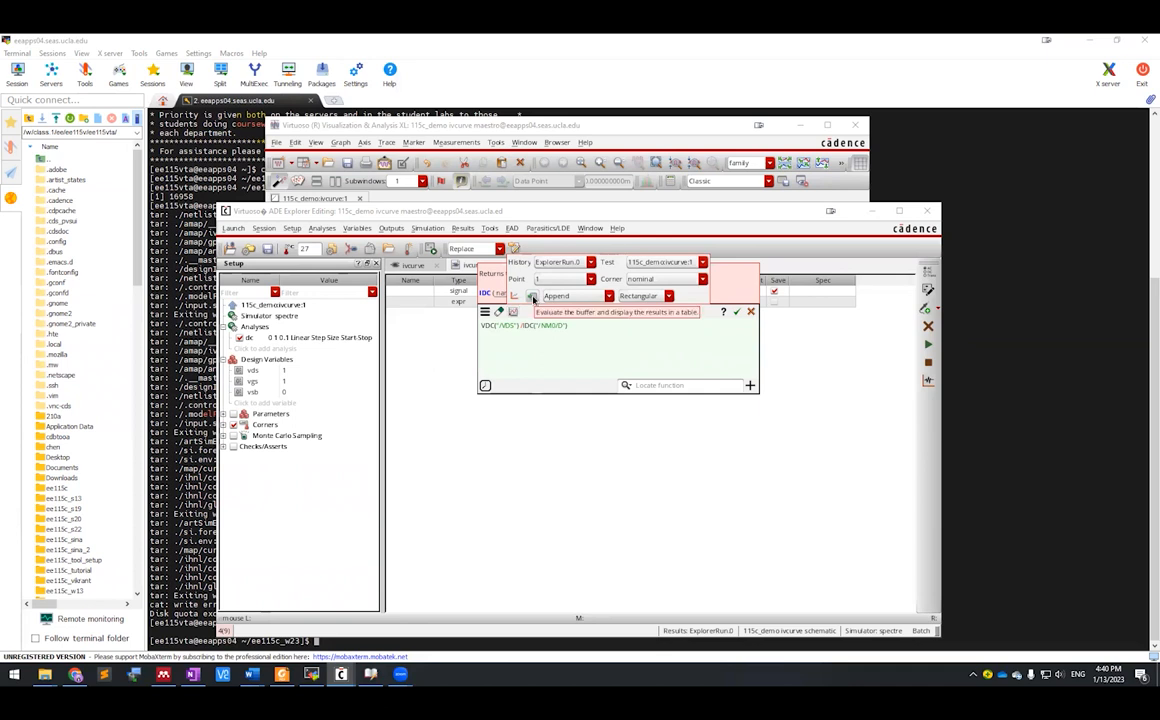
Step: Evaluate VDS/IDC into a results table and plot it, picking out the resistance trace
{"action": "left_click", "coordinate": [533, 297]}
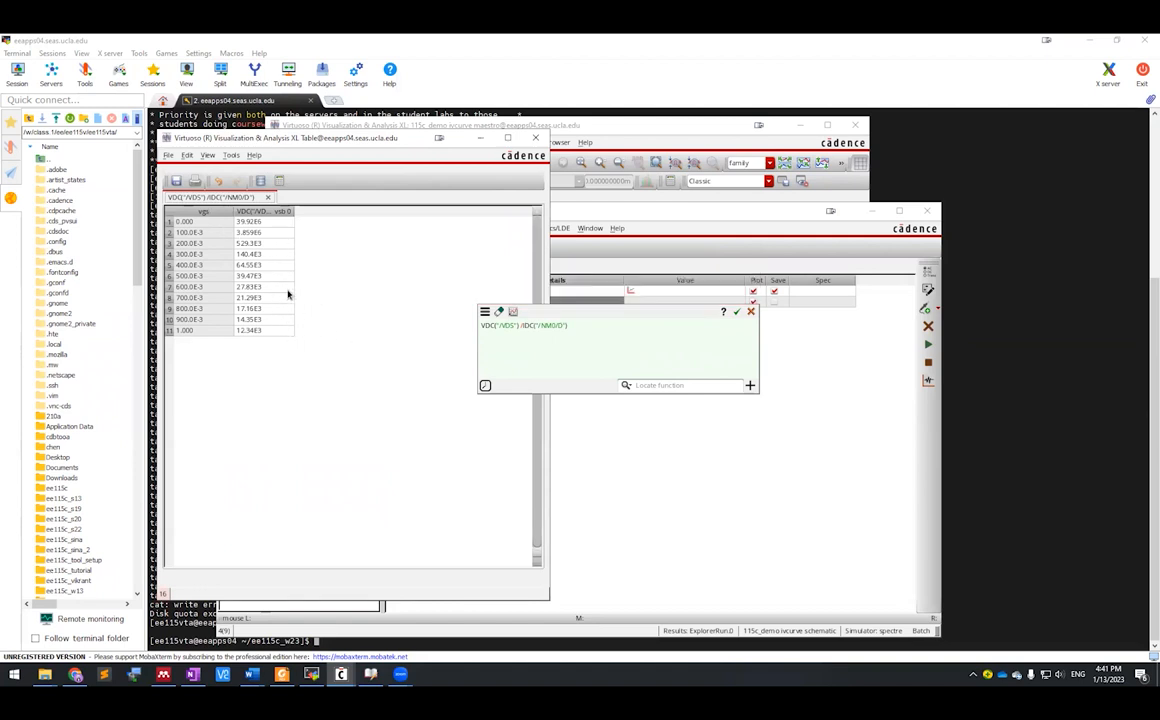
{"action": "left_click", "coordinate": [588, 344]}
{"action": "left_click", "coordinate": [512, 312]}
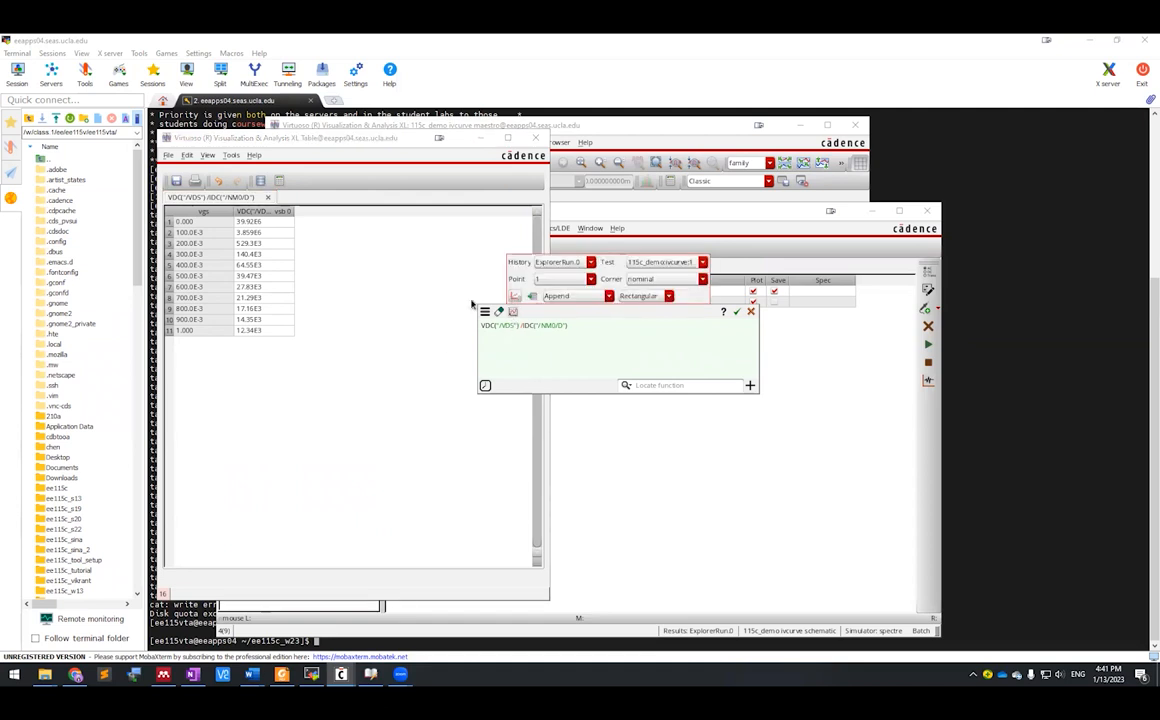
{"action": "mouse_move", "coordinate": [341, 674]}
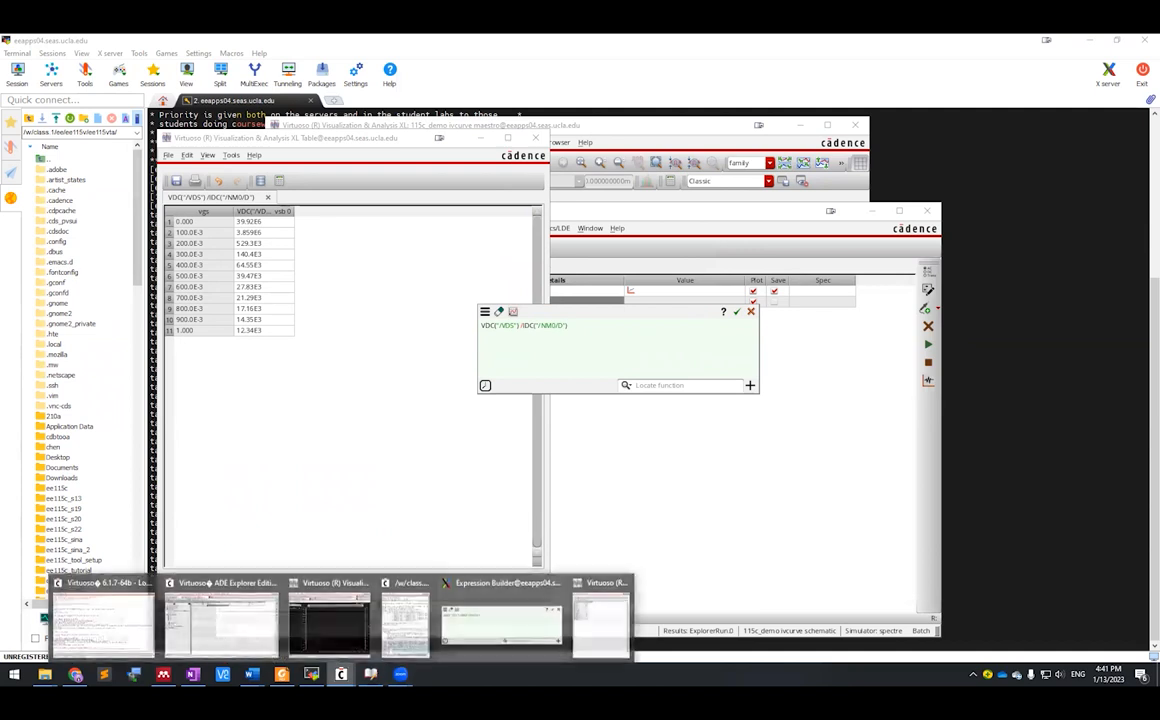
{"action": "left_click", "coordinate": [329, 618]}
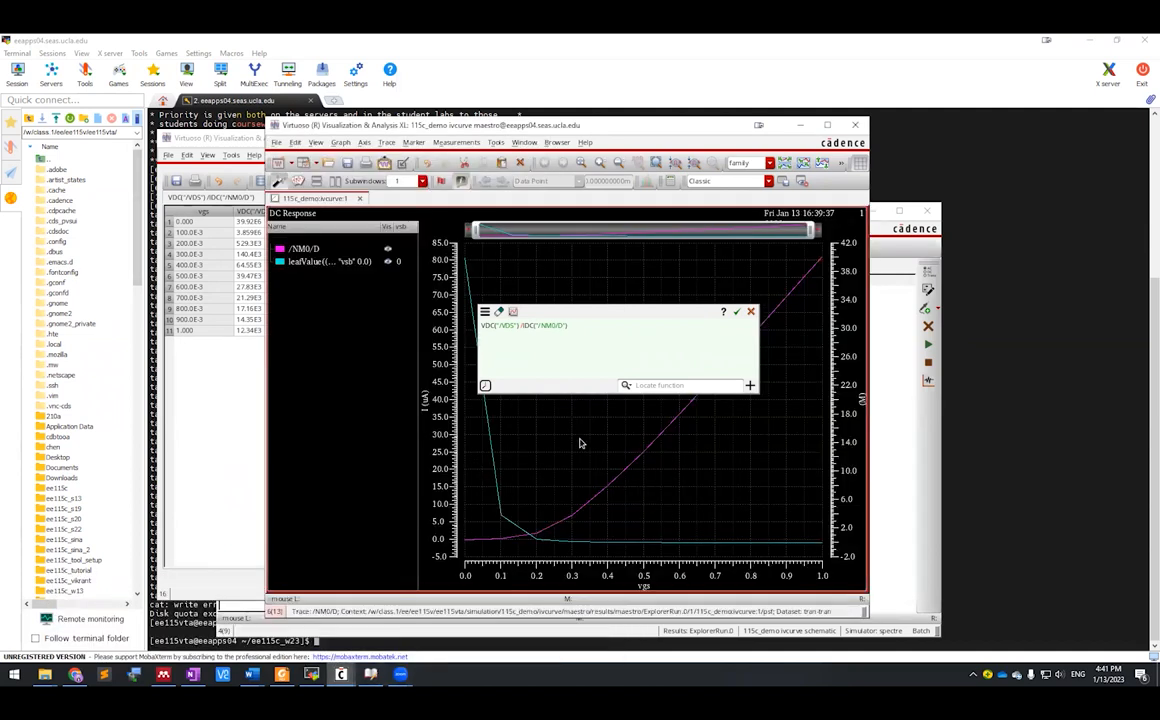
{"action": "left_click_drag", "start_coordinate": [596, 314], "coordinate": [821, 338]}
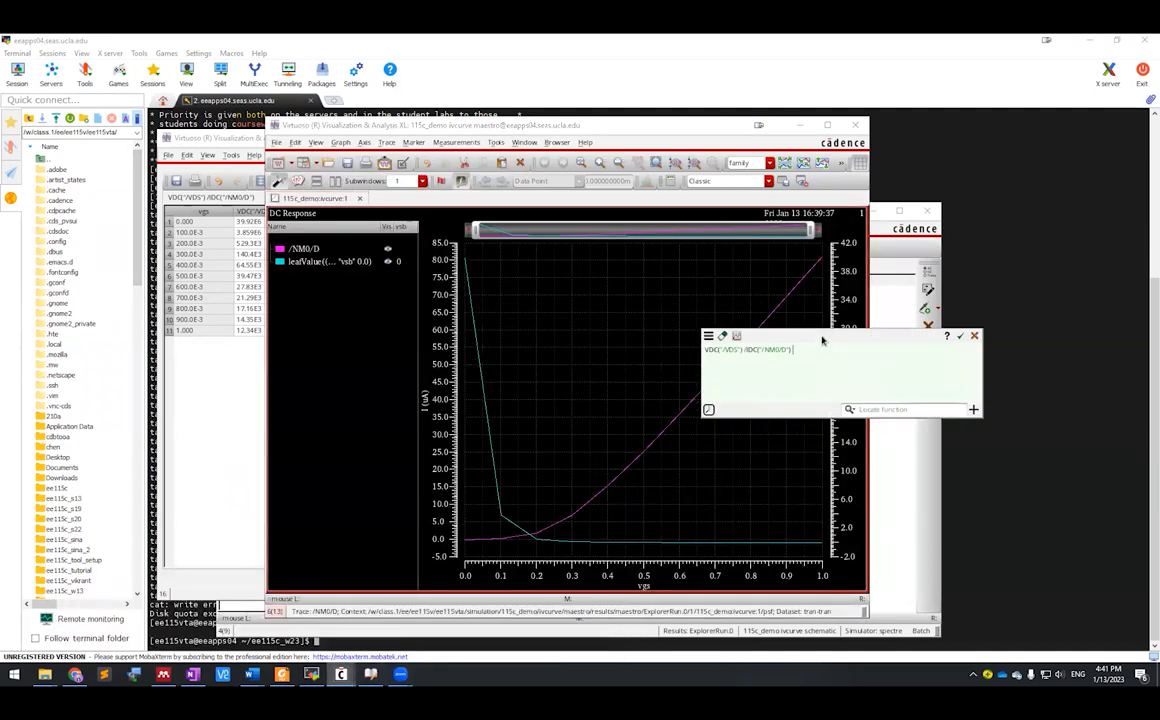
{"action": "left_click", "coordinate": [341, 264]}
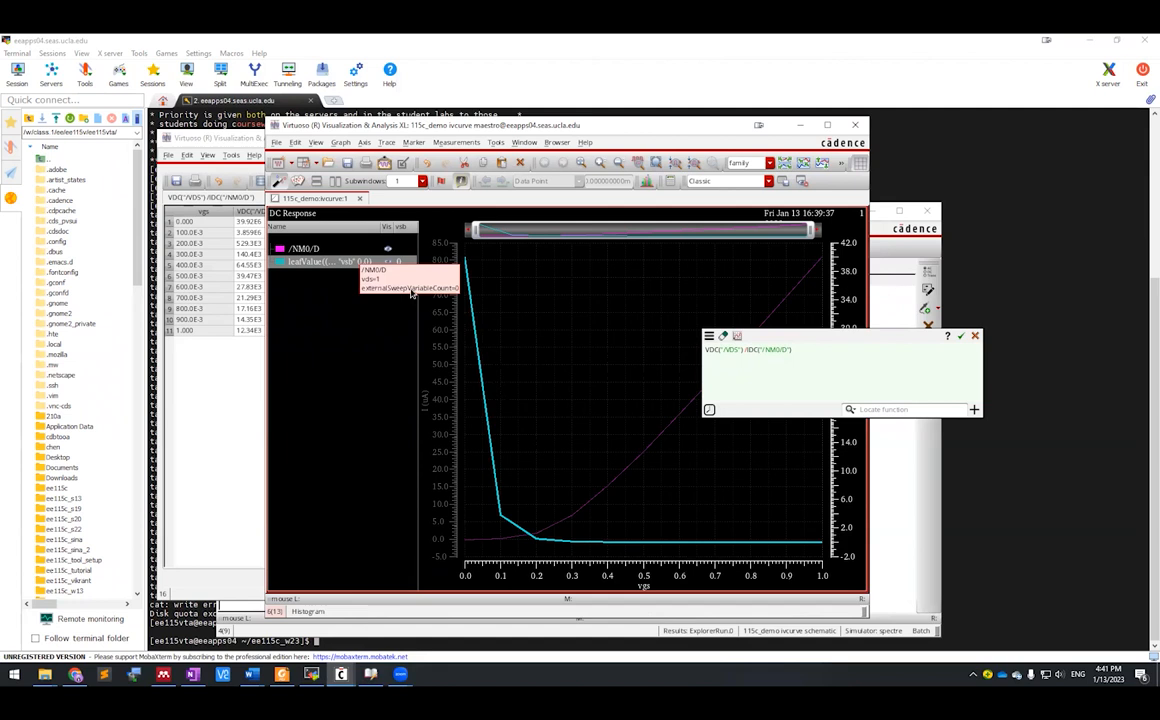
Step: Review the resistance table, close it, hide the plot, and store the expression in the output row
{"action": "left_click", "coordinate": [228, 419]}
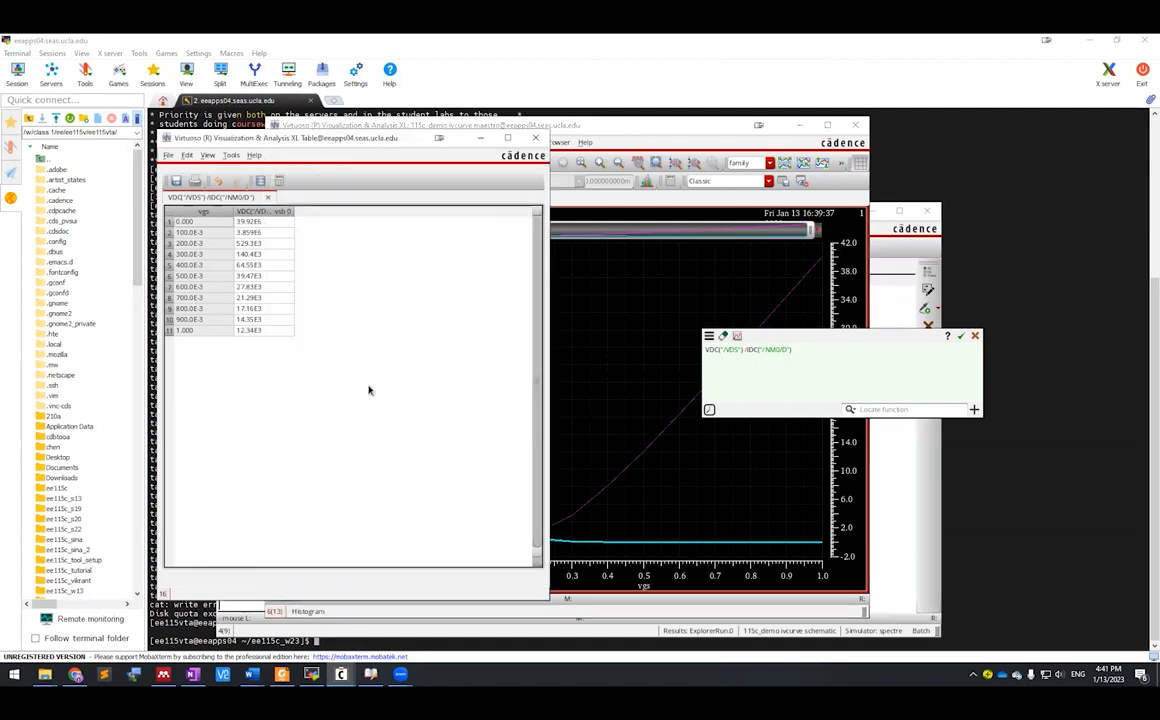
{"action": "left_click", "coordinate": [740, 281]}
{"action": "left_click_drag", "start_coordinate": [798, 340], "coordinate": [953, 226]}
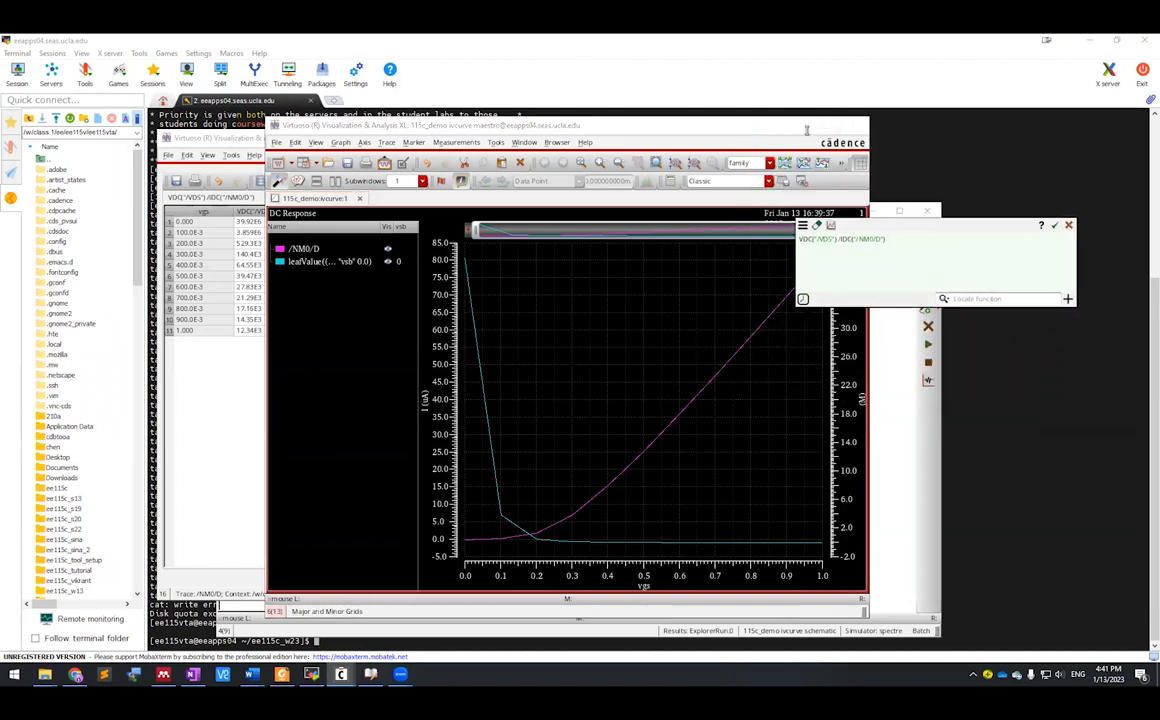
{"action": "left_click", "coordinate": [801, 126]}
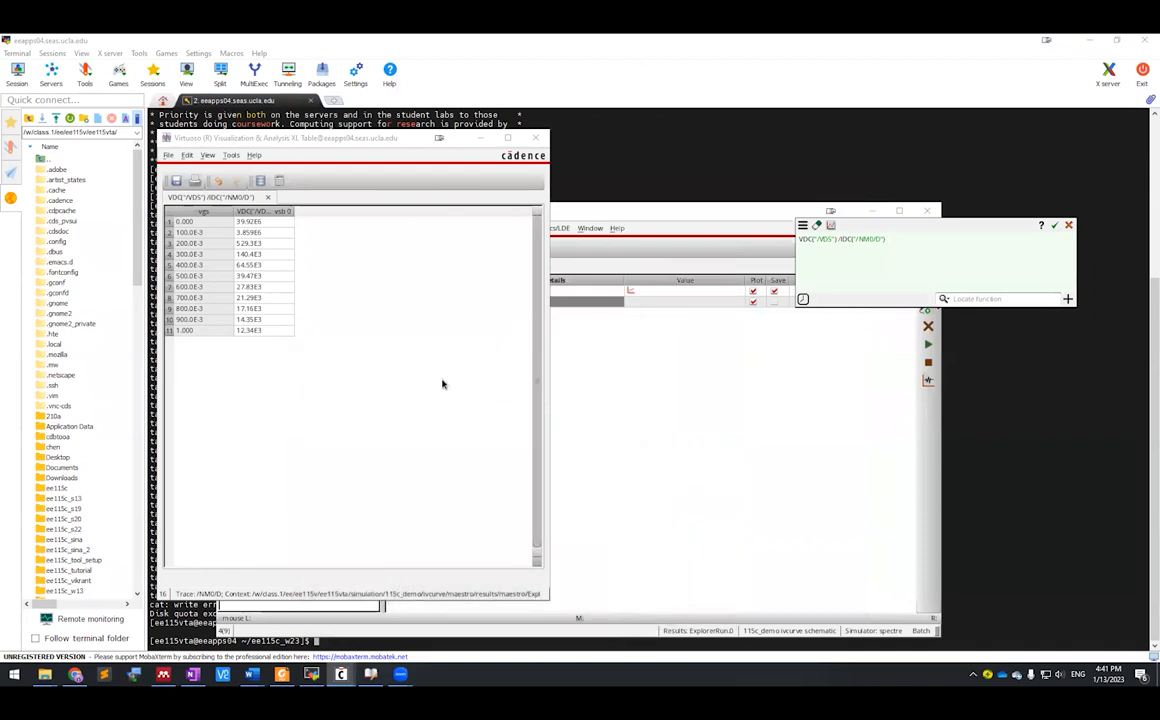
{"action": "left_click", "coordinate": [534, 137]}
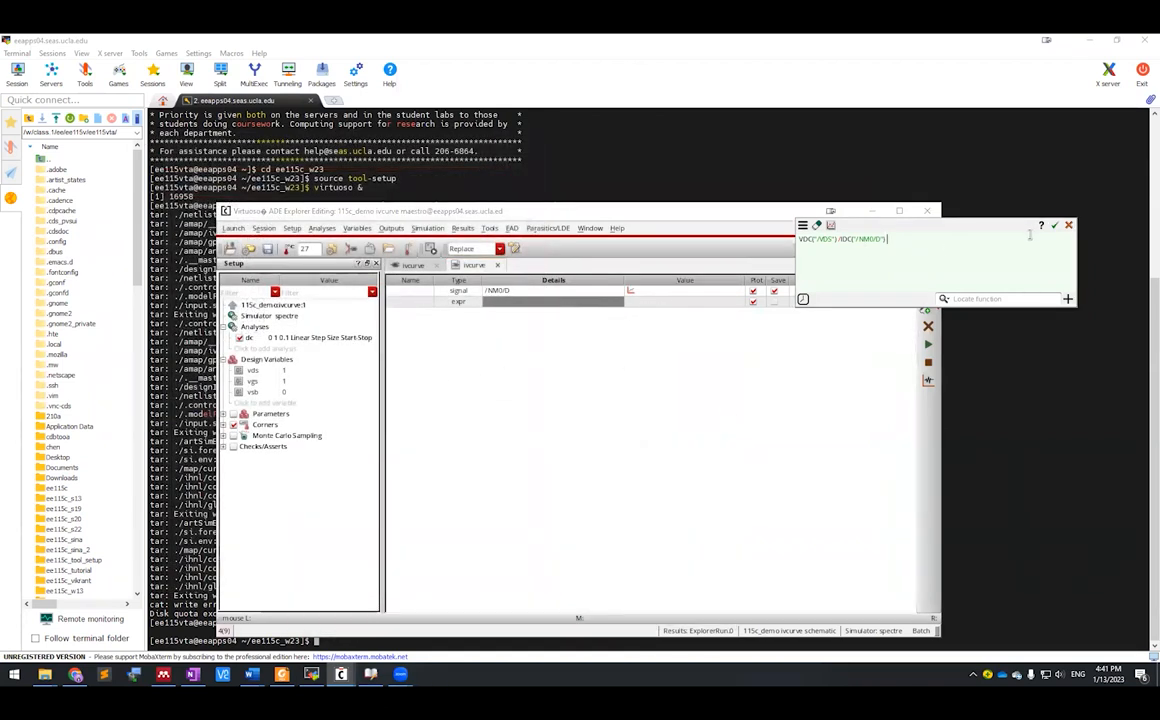
{"action": "left_click", "coordinate": [1053, 226]}
{"action": "left_click", "coordinate": [600, 391]}
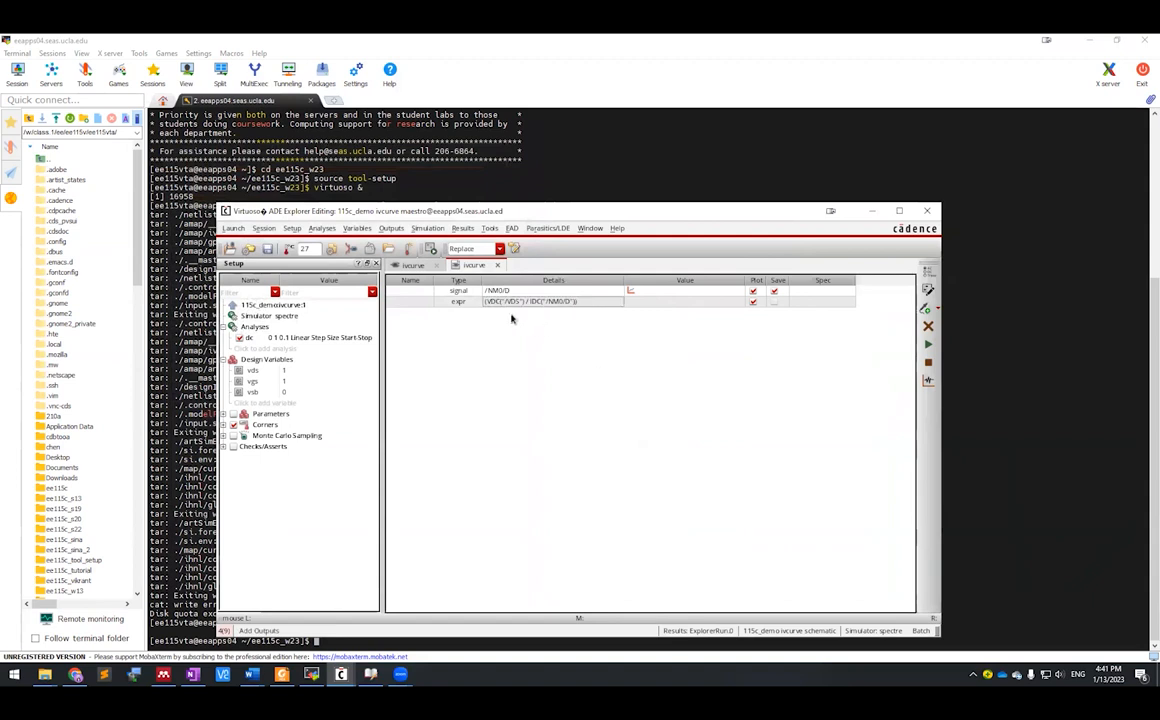